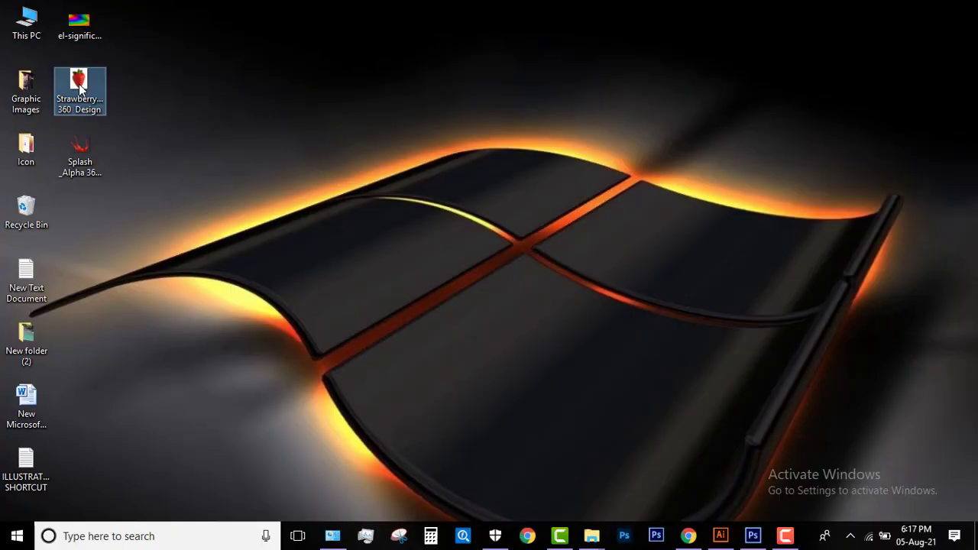
Open Strawberry_Alpha 360 Design.jpg by dragging the file into Photoshop
mouse_move(79, 84)
left_mouse_down()
mouse_move(684, 312)
mouse_move(422, 192)
left_mouse_up()
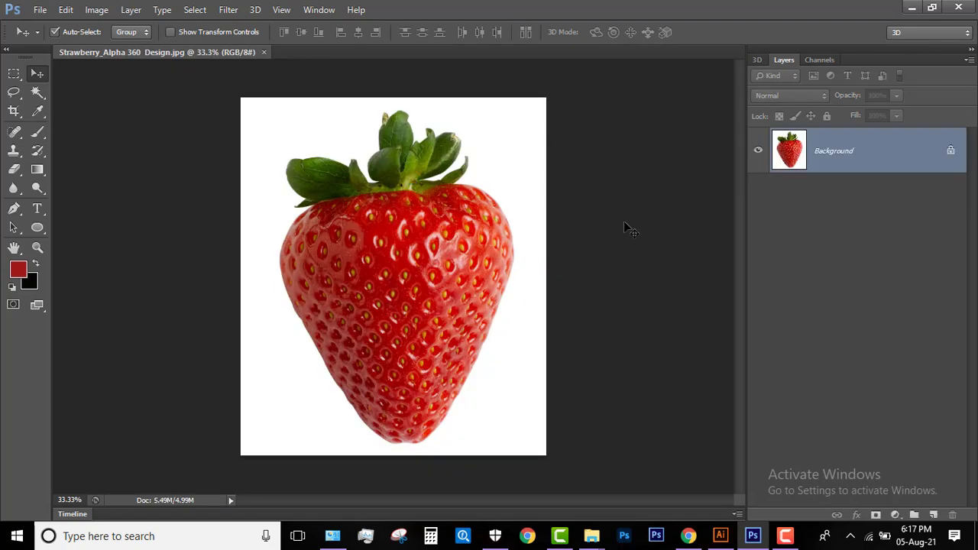
Unlock the background as Layer 0, Magic Wand the white area, then invert the selection
double_click(932, 150)
left_click(611, 168)
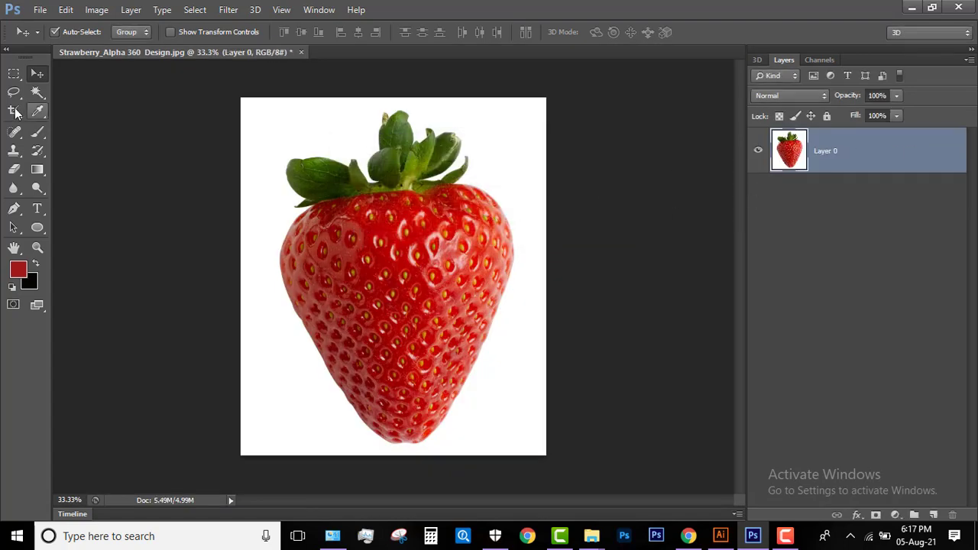
left_click(37, 93)
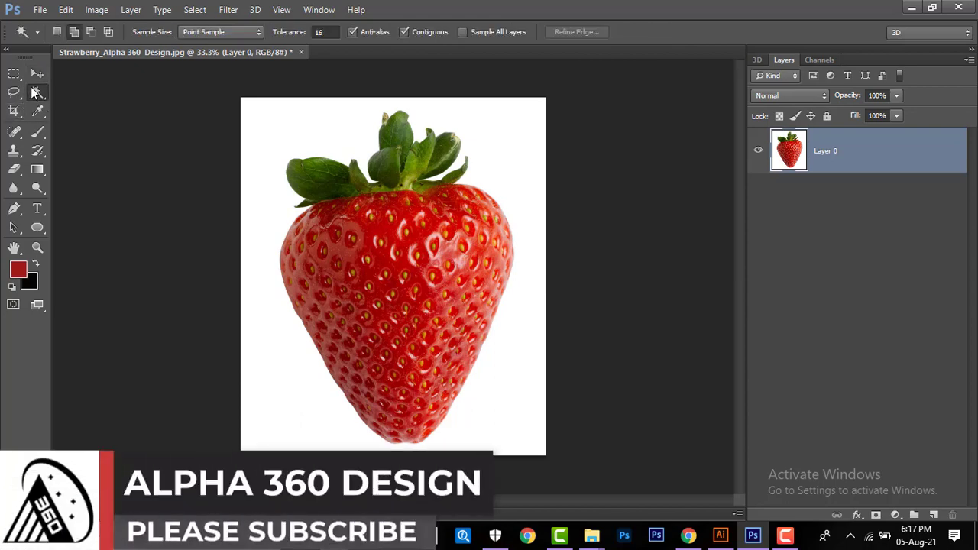
right_click(37, 92)
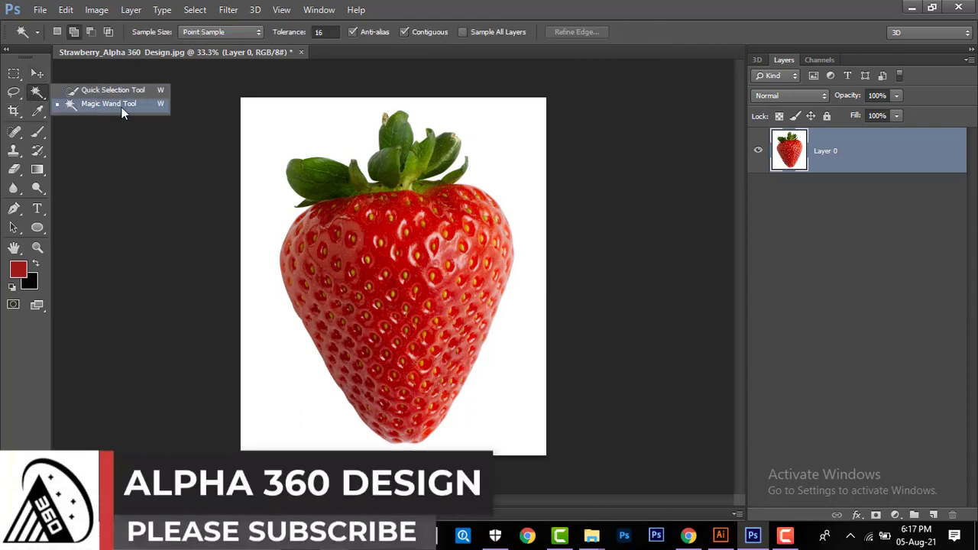
left_click(119, 103)
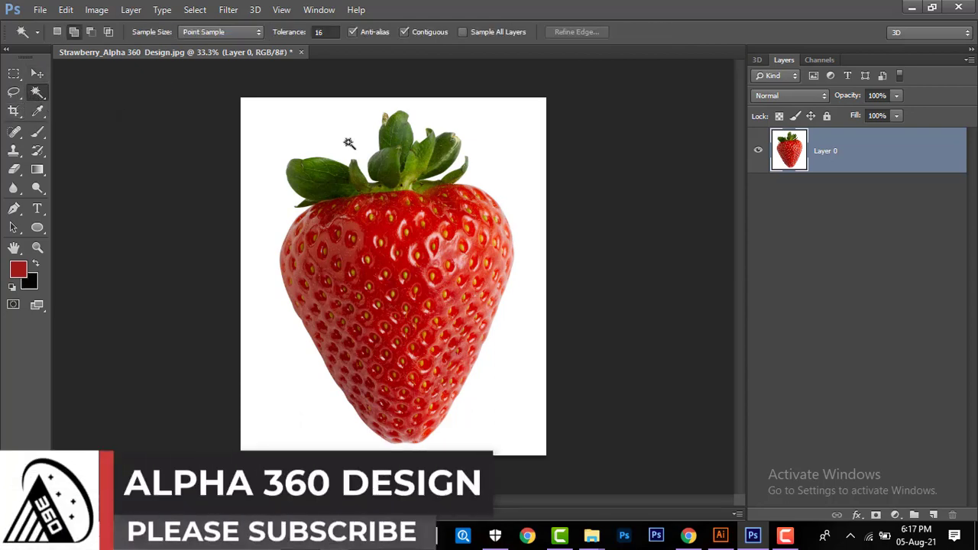
left_click(492, 142)
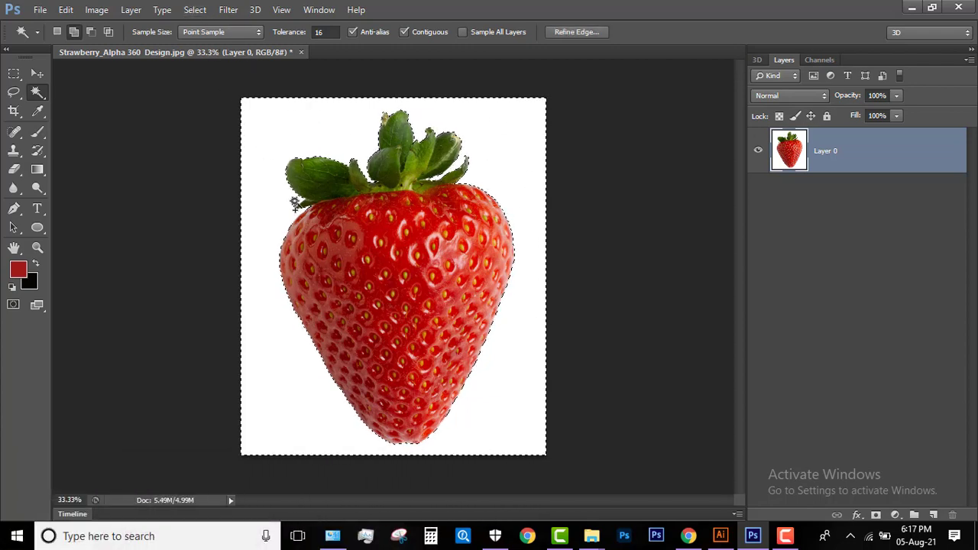
key("ctrl+shift+i")
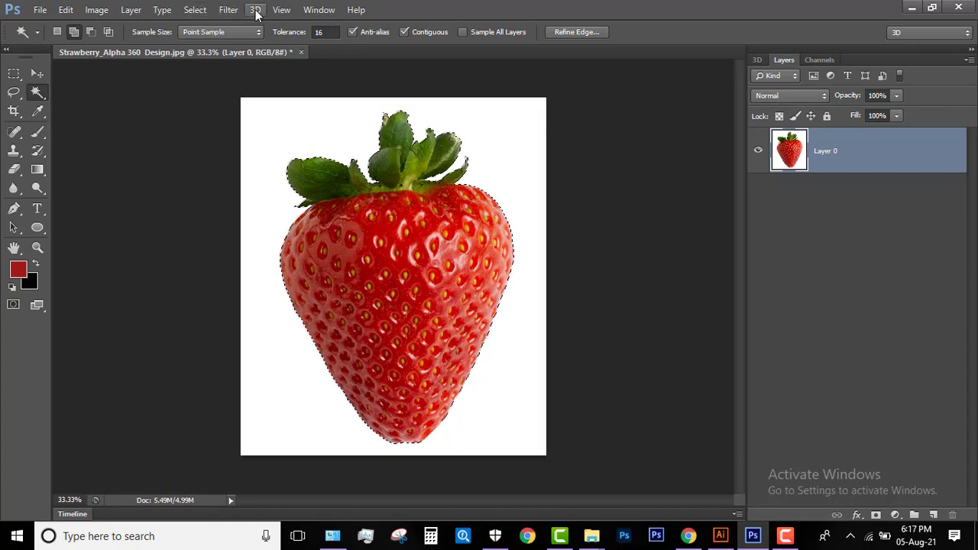
Contract the selection by 1 px, add a layer mask, and apply it to Layer 0
left_click(196, 10)
mouse_move(206, 167)
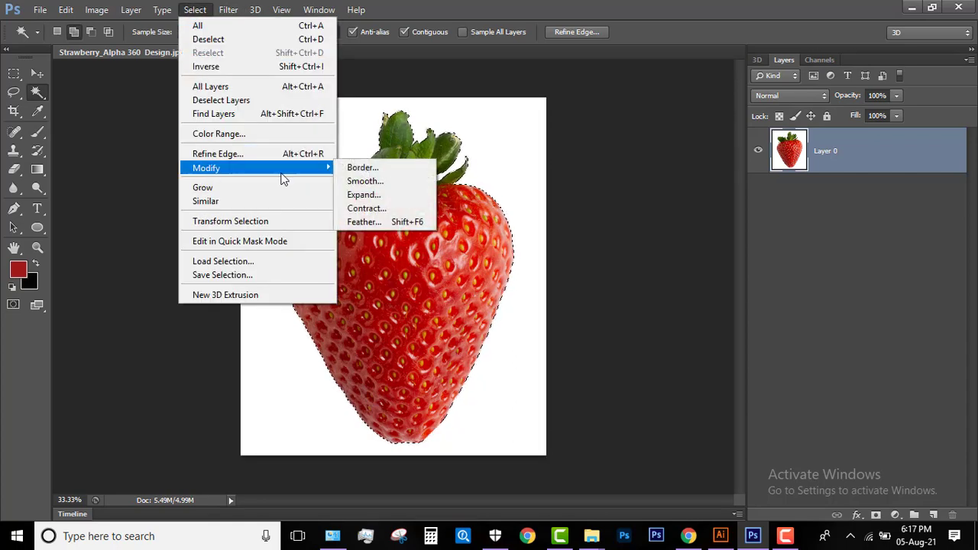
left_click(377, 214)
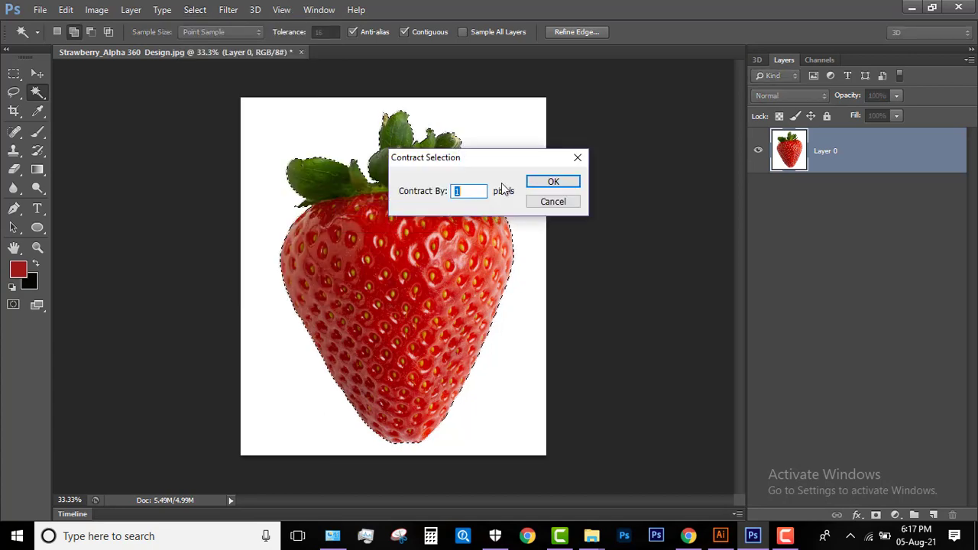
left_click(556, 186)
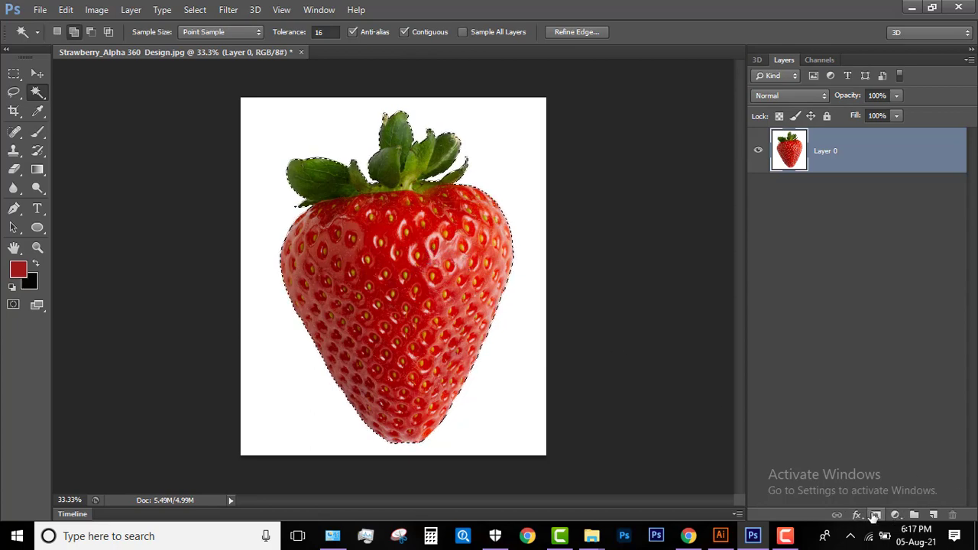
left_click(876, 515)
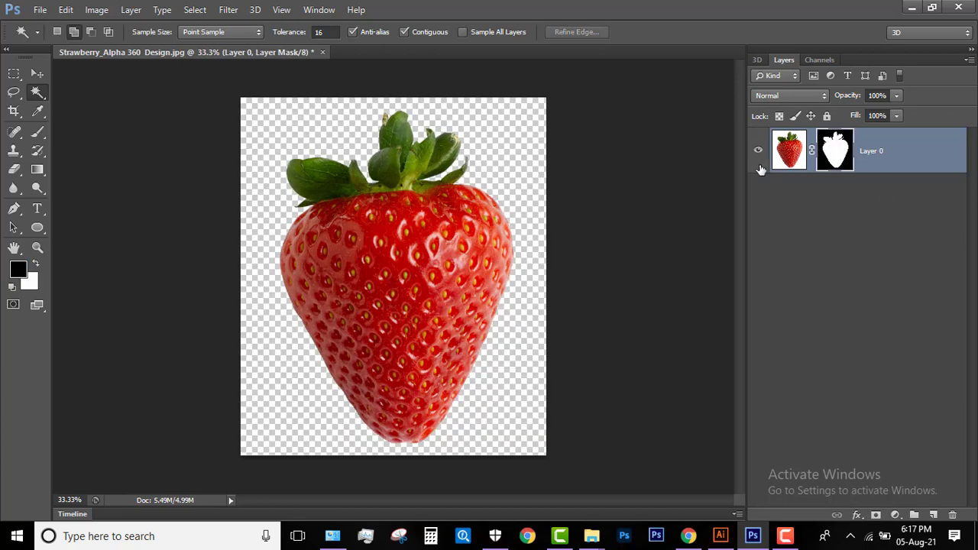
right_click(829, 153)
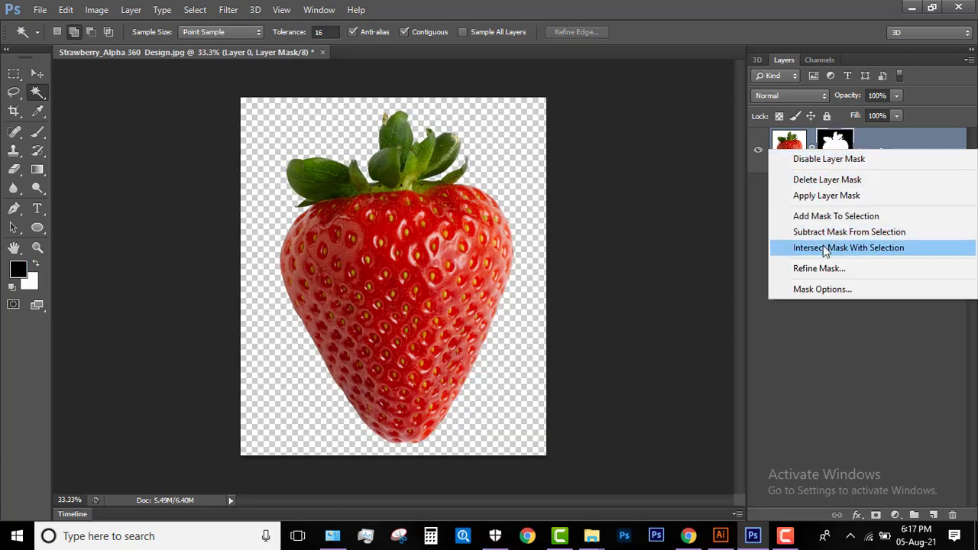
left_click(812, 195)
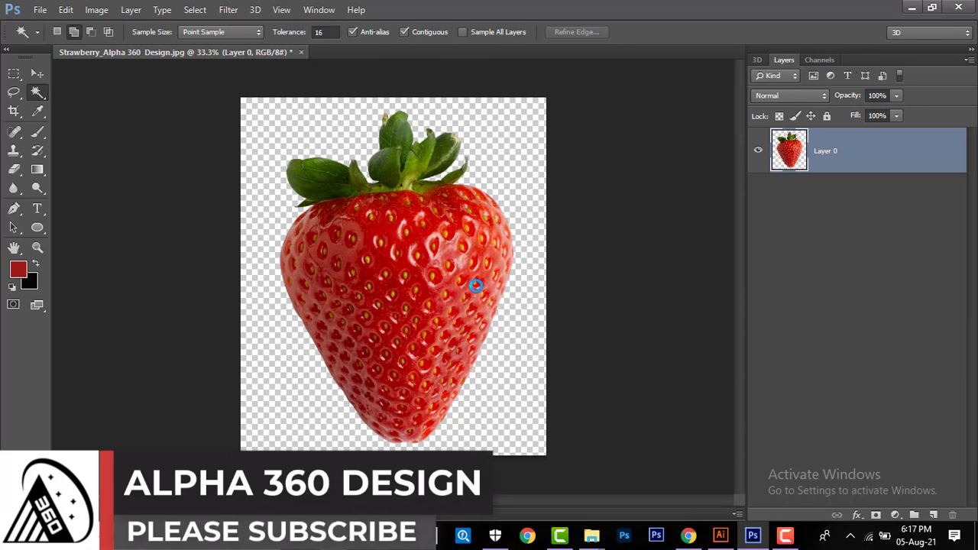
Create a new document from the 1920 px X 1080 px preset
key("ctrl+n")
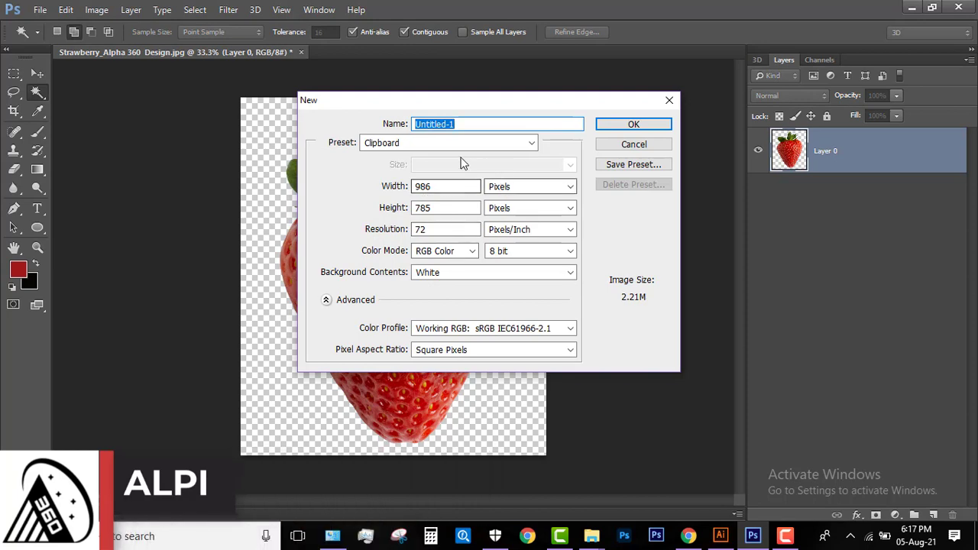
left_click(453, 145)
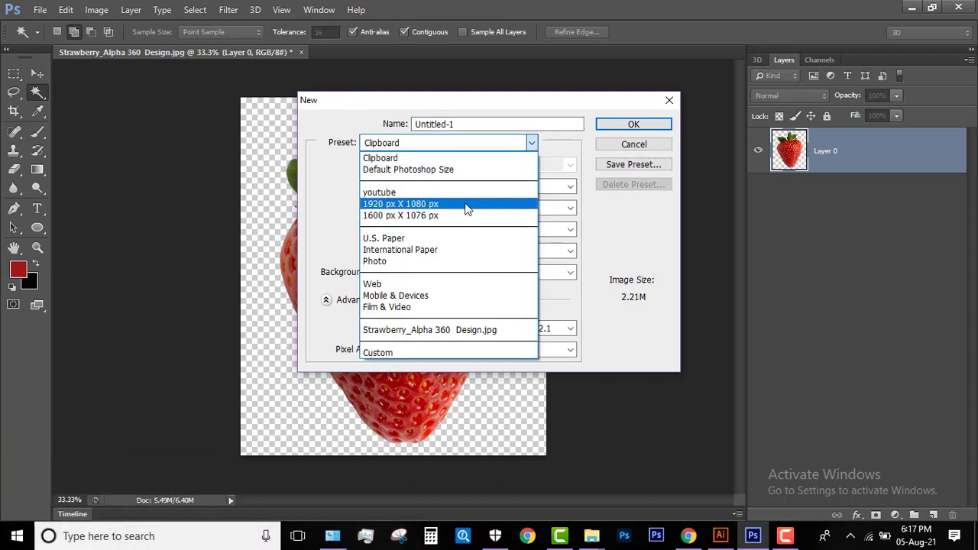
left_click(434, 205)
left_click(633, 124)
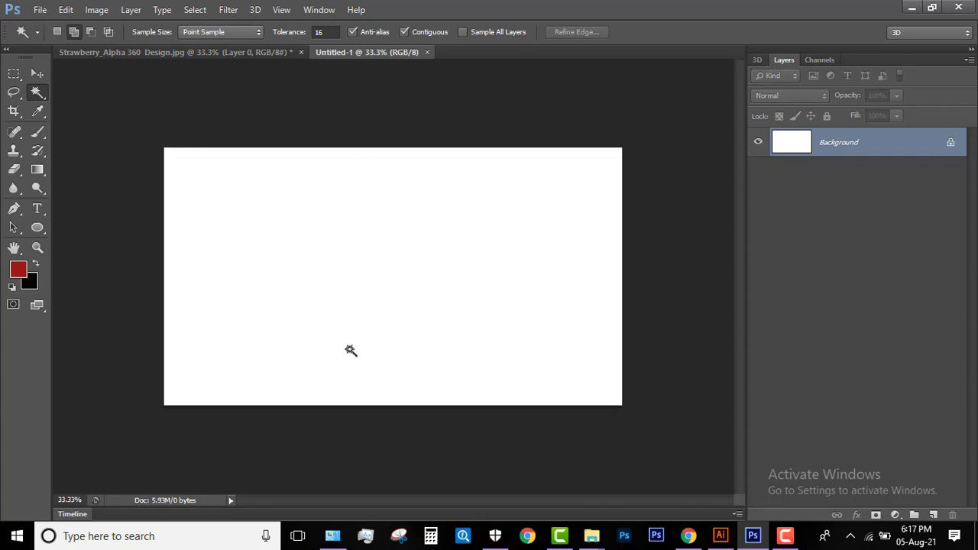
Set the canvas height to 200 Percent in Canvas Size
left_click(97, 9)
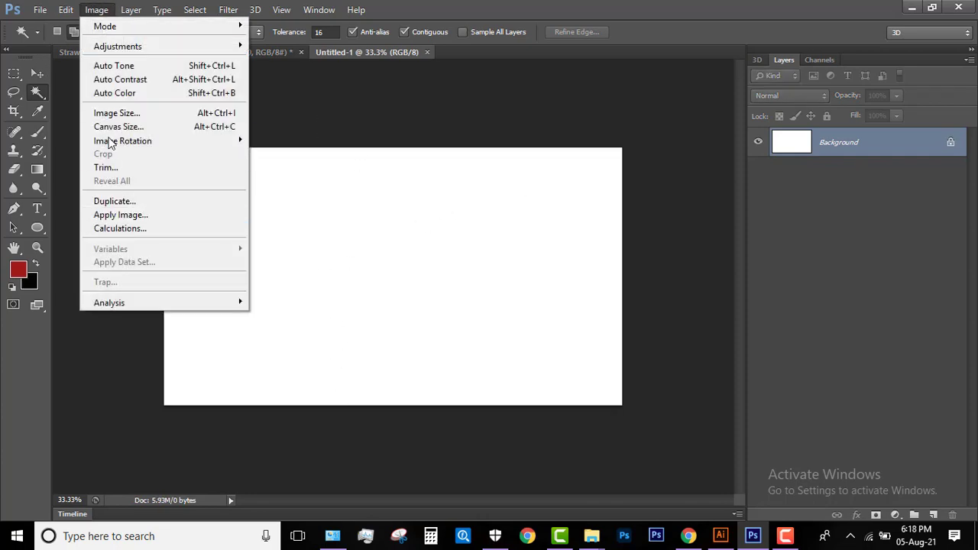
left_click(146, 126)
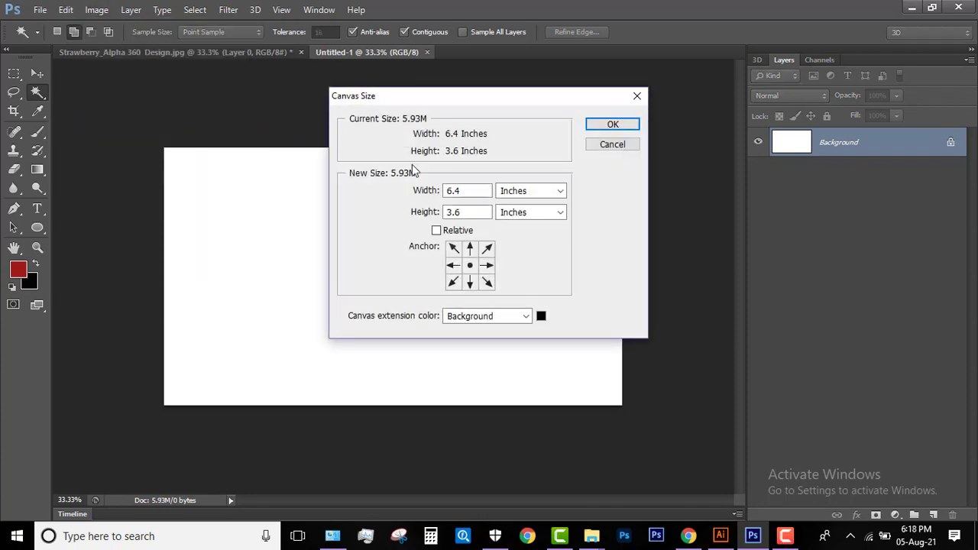
left_click(508, 220)
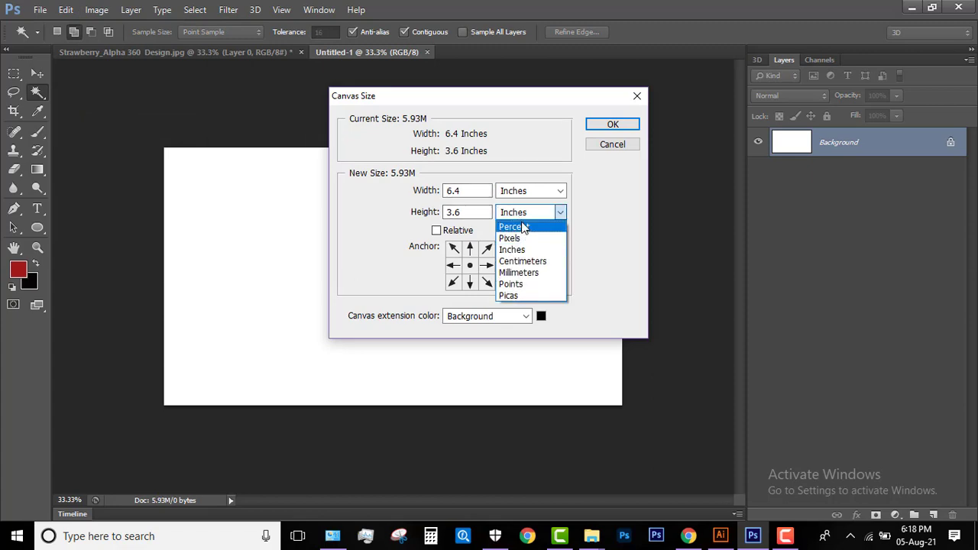
left_click(523, 225)
double_click(468, 211)
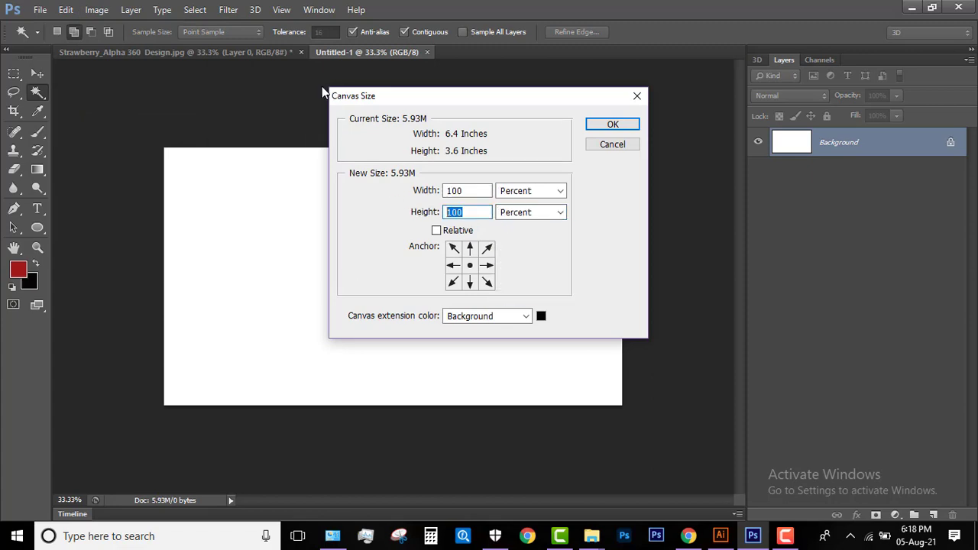
type("2")
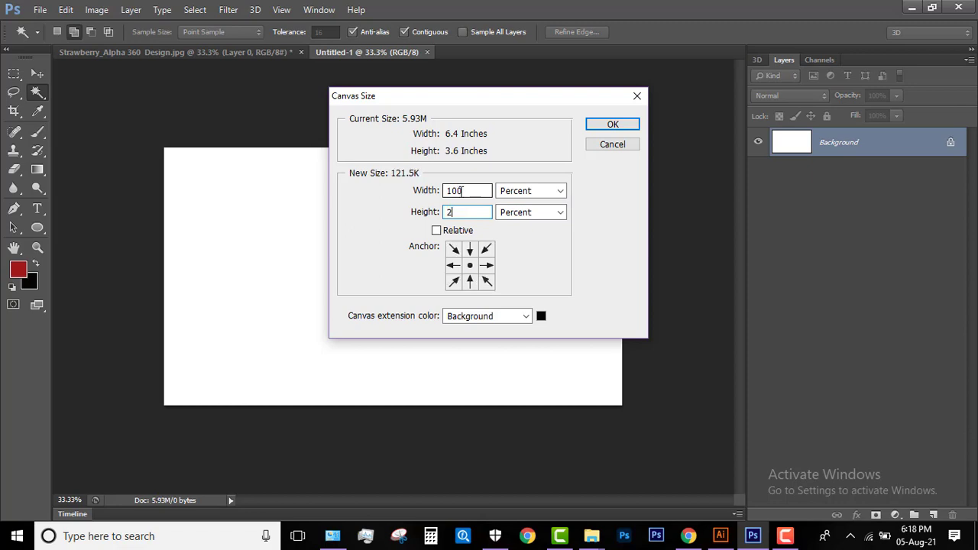
type("00")
key("Return")
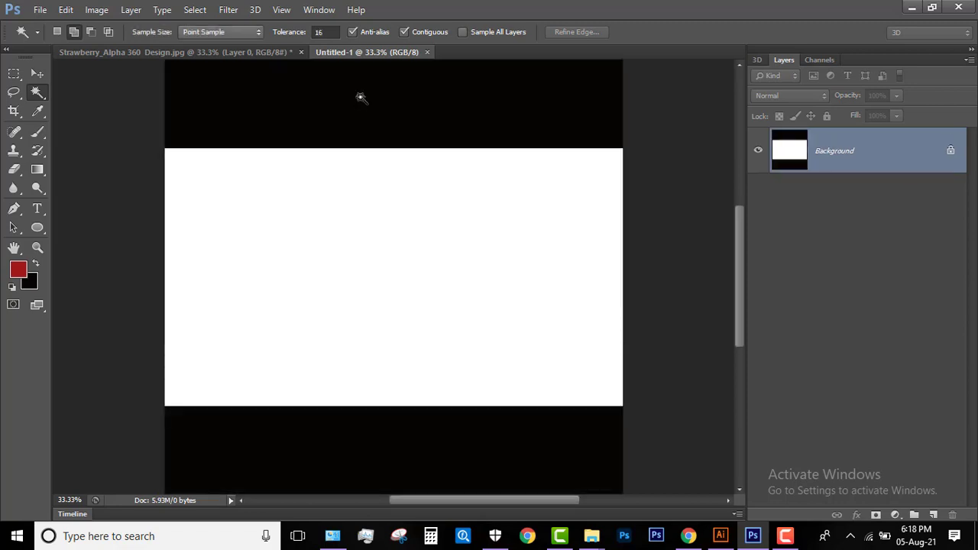
left_click_drag(380, 337, 380, 286)
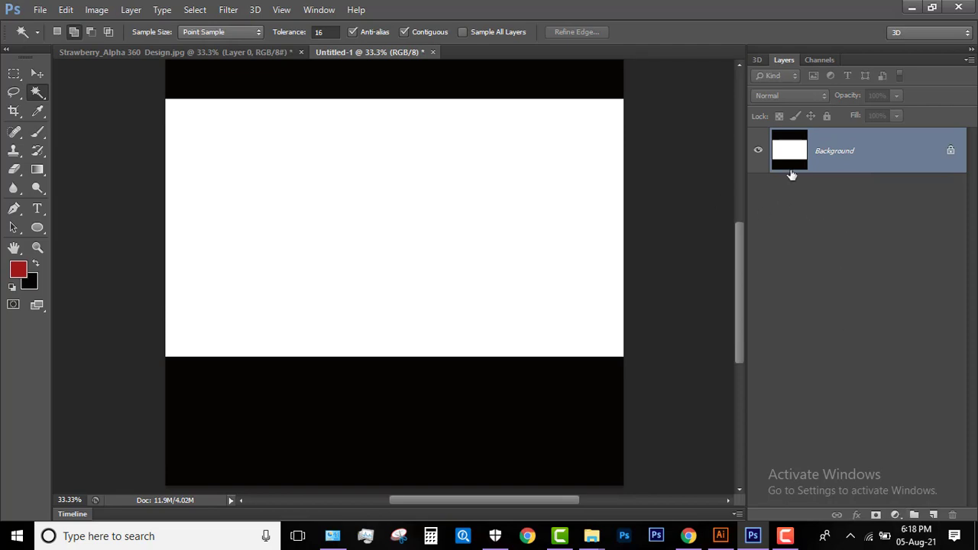
Unlock the background as Layer 0 and add a pure white Solid Color fill layer
double_click(935, 160)
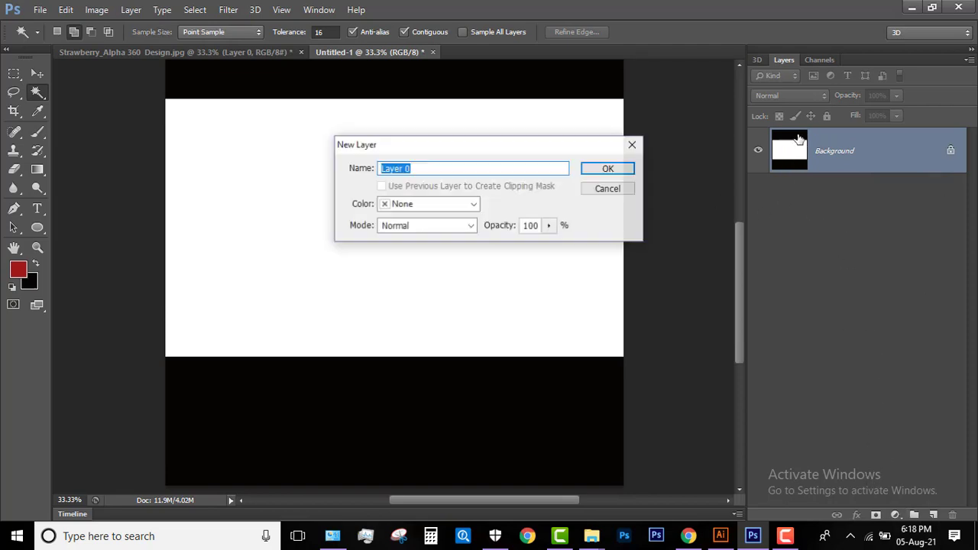
left_click(625, 166)
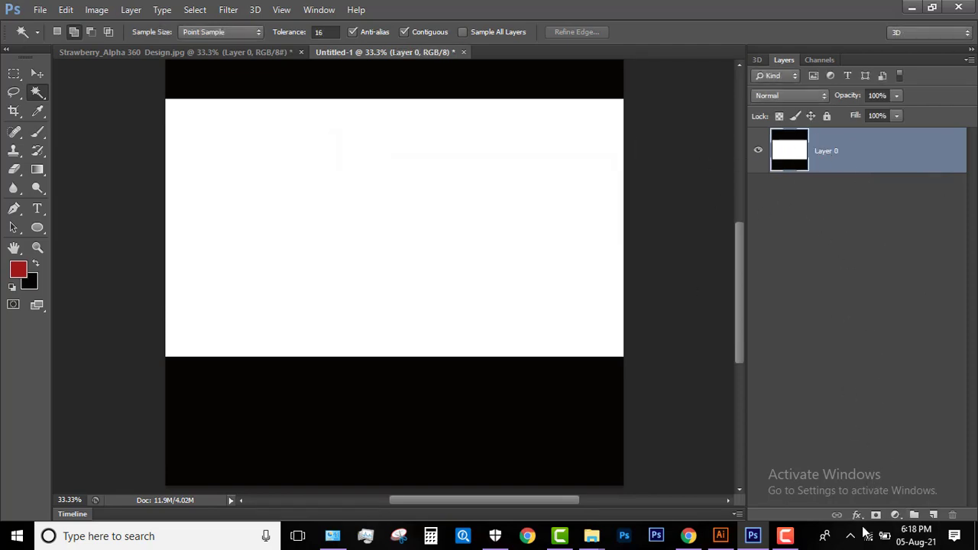
left_click(896, 515)
left_click(880, 202)
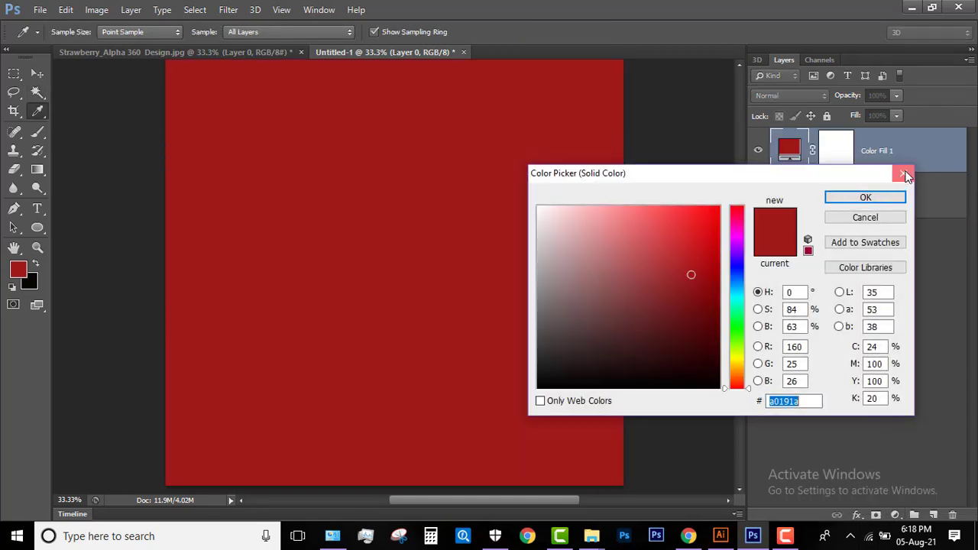
left_click(906, 175)
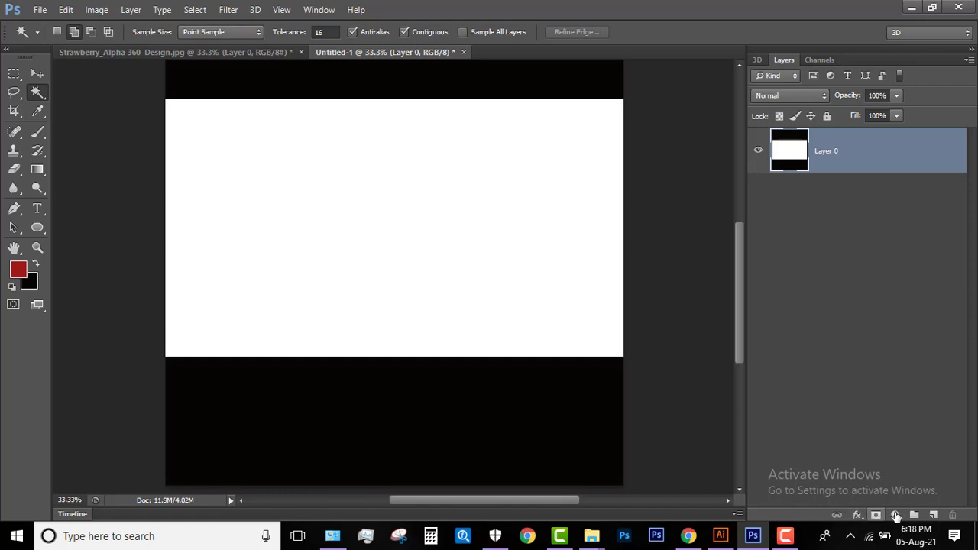
left_click(896, 515)
left_click(702, 164)
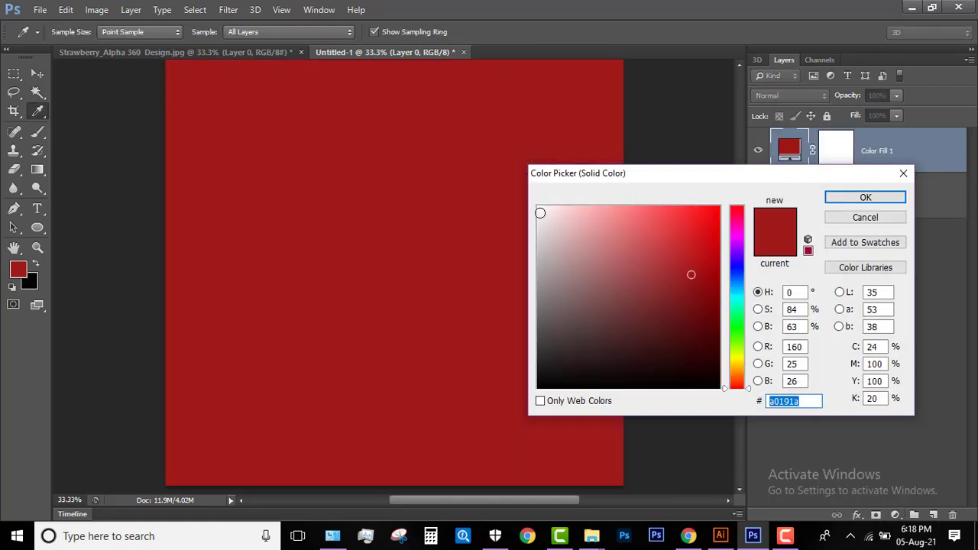
left_click_drag(539, 212, 521, 199)
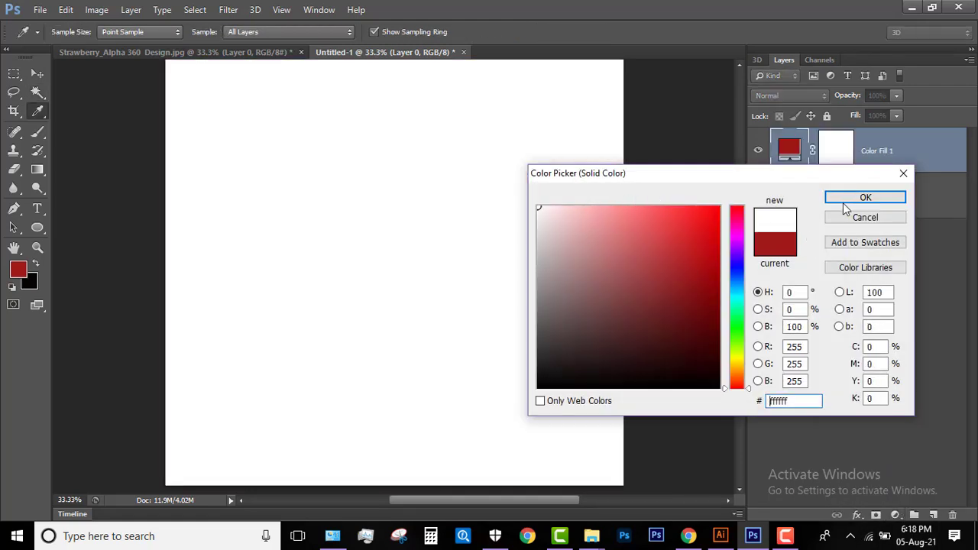
left_click(865, 197)
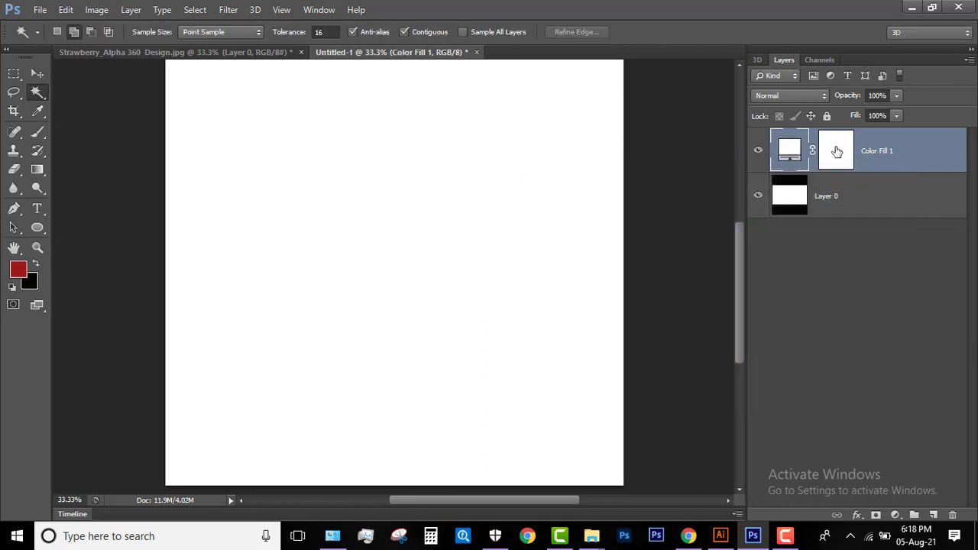
Rasterize Color Fill 1, apply its mask, and fit the canvas on screen
left_click(837, 151)
right_click(836, 151)
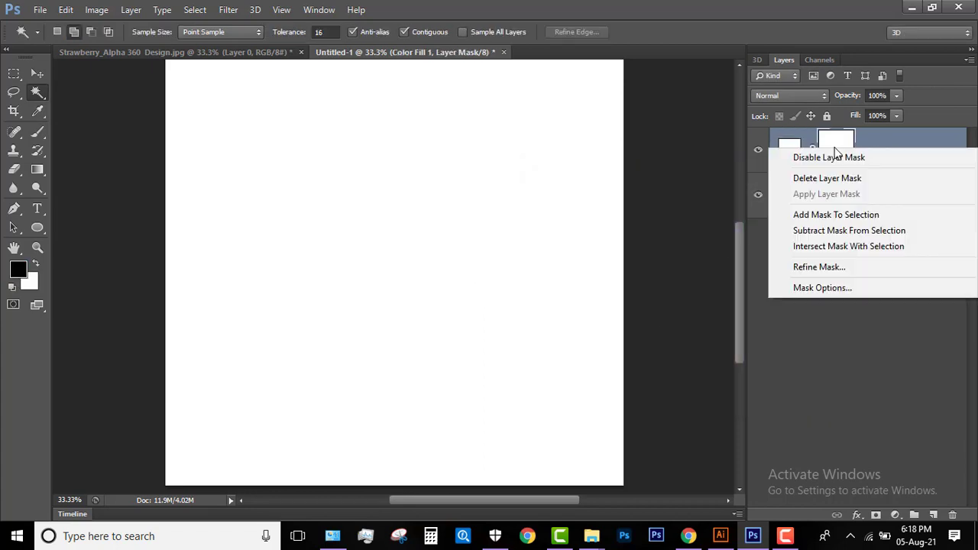
left_click(840, 363)
right_click(908, 147)
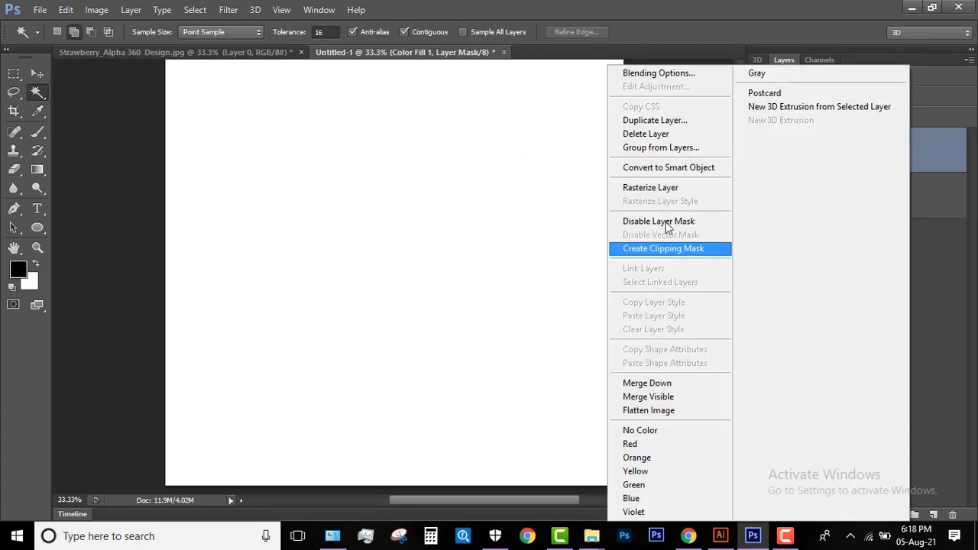
left_click(664, 187)
right_click(840, 156)
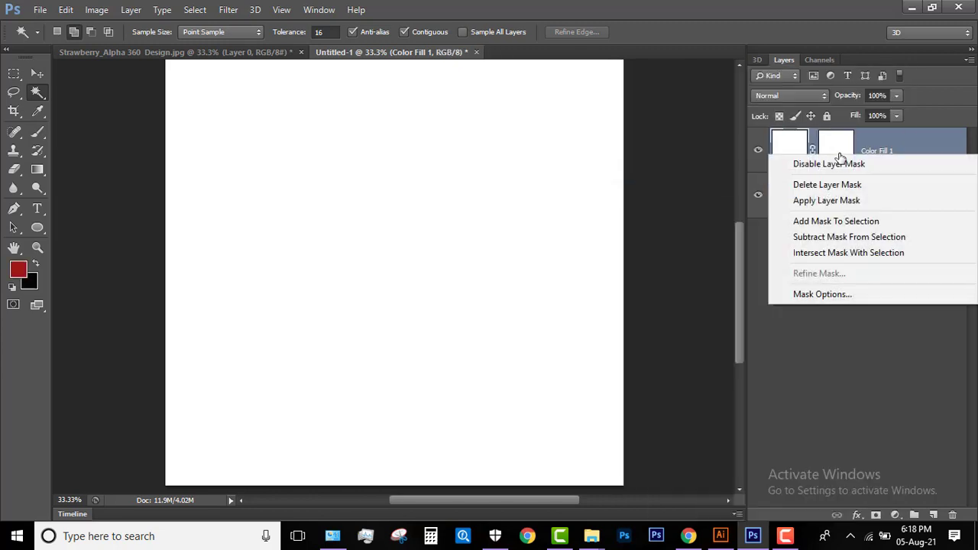
left_click(783, 200)
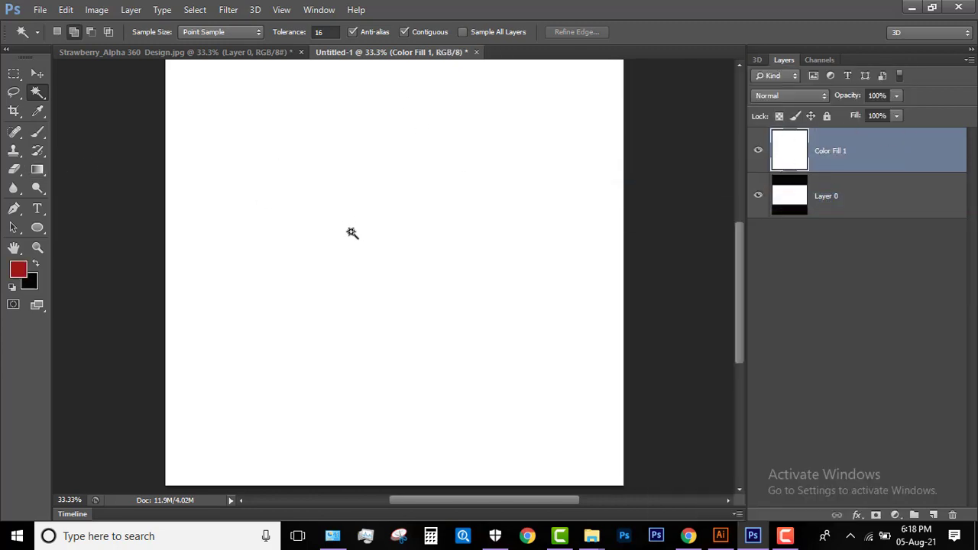
key("ctrl+0")
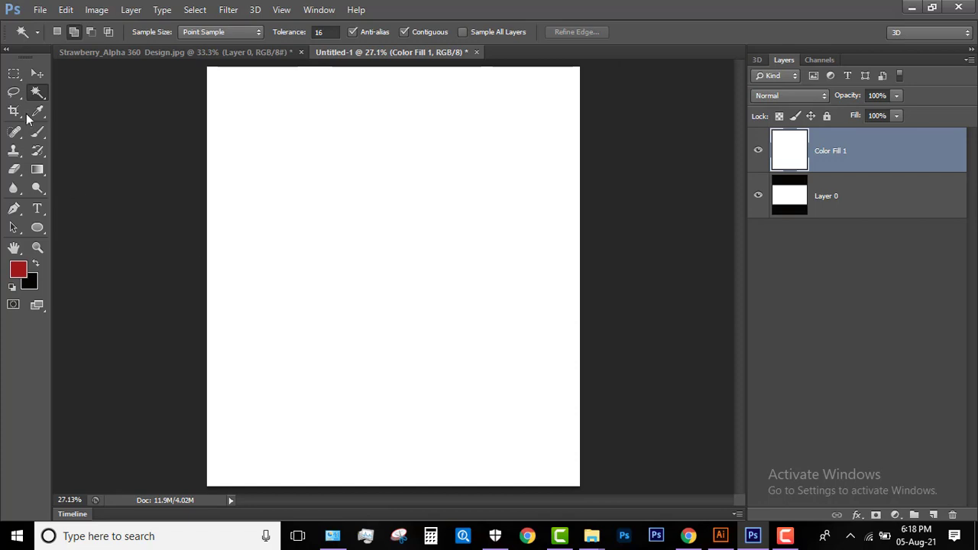
Convert the strawberry layer to a smart object and drag it into Untitled-1
left_click(38, 74)
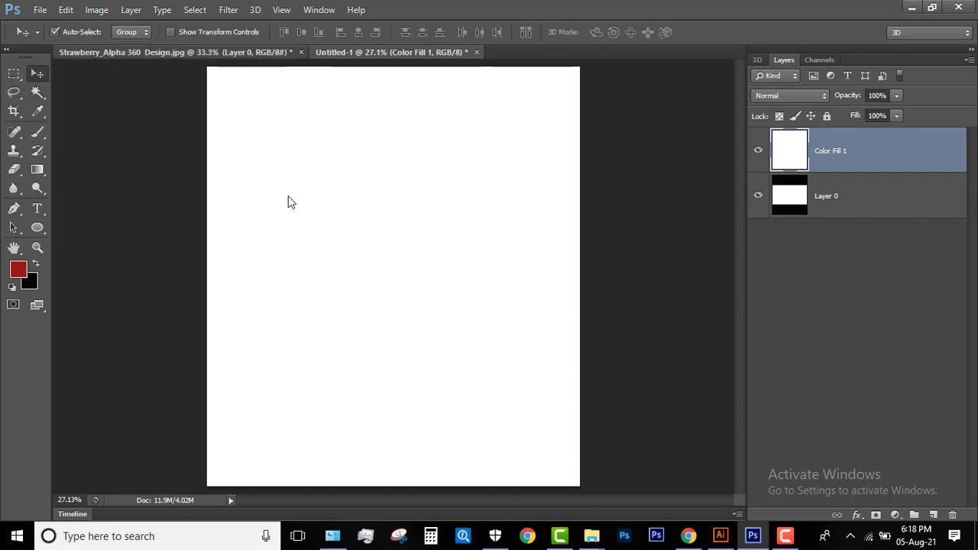
key("ctrl+Tab")
left_click_drag(409, 216, 408, 212)
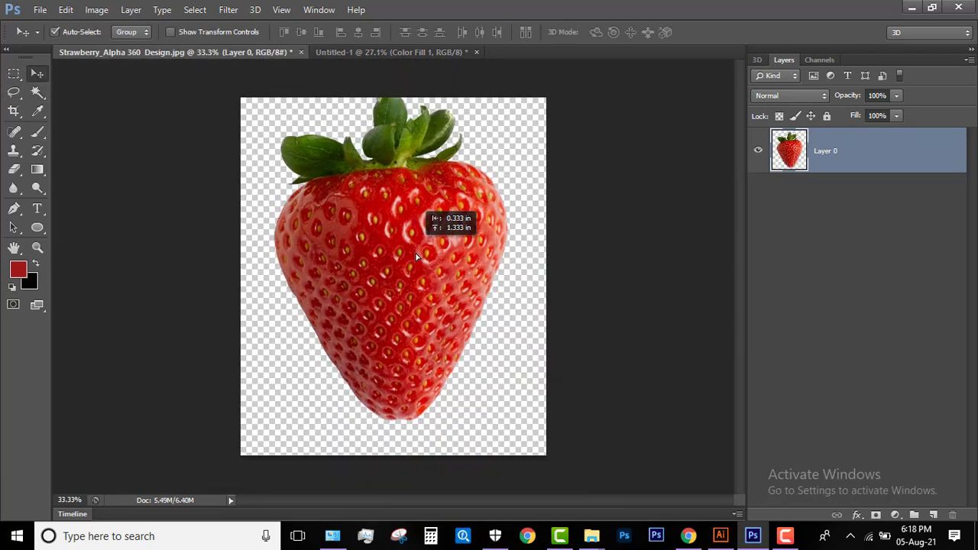
left_click(968, 61)
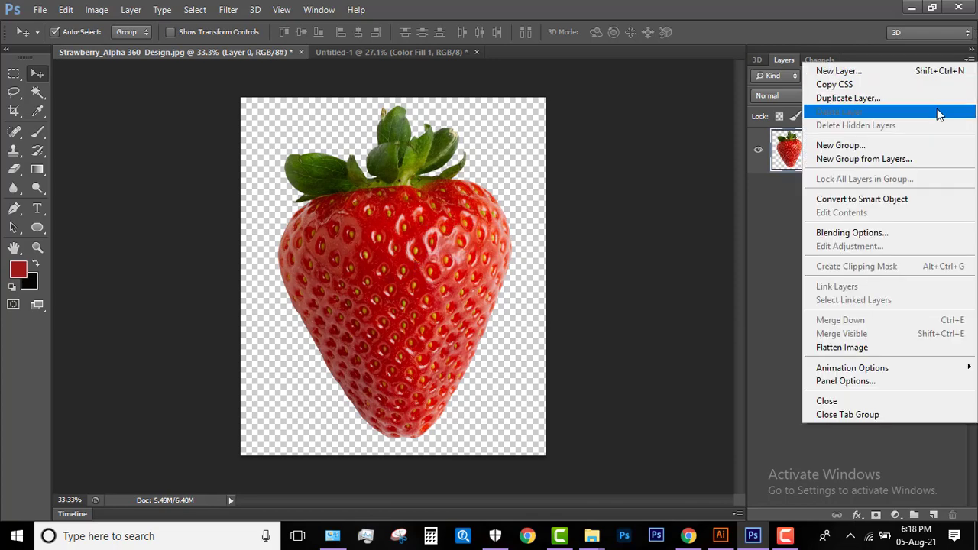
left_click(871, 199)
mouse_move(410, 253)
left_mouse_down()
mouse_move(409, 237)
mouse_move(412, 303)
mouse_move(420, 285)
left_mouse_up()
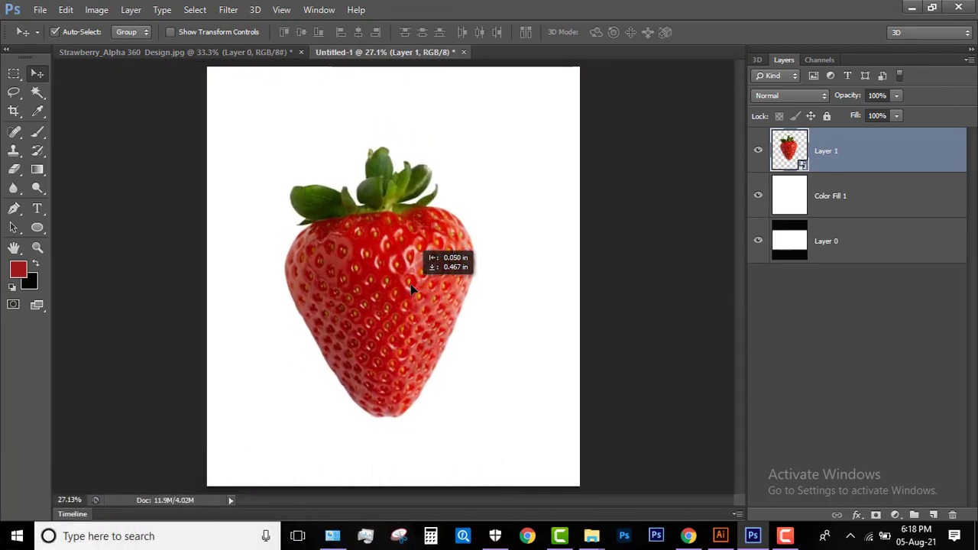
Show the Navigator panel, zoom to 33.33%, and move the strawberry slightly up
left_click(318, 9)
left_click(354, 304)
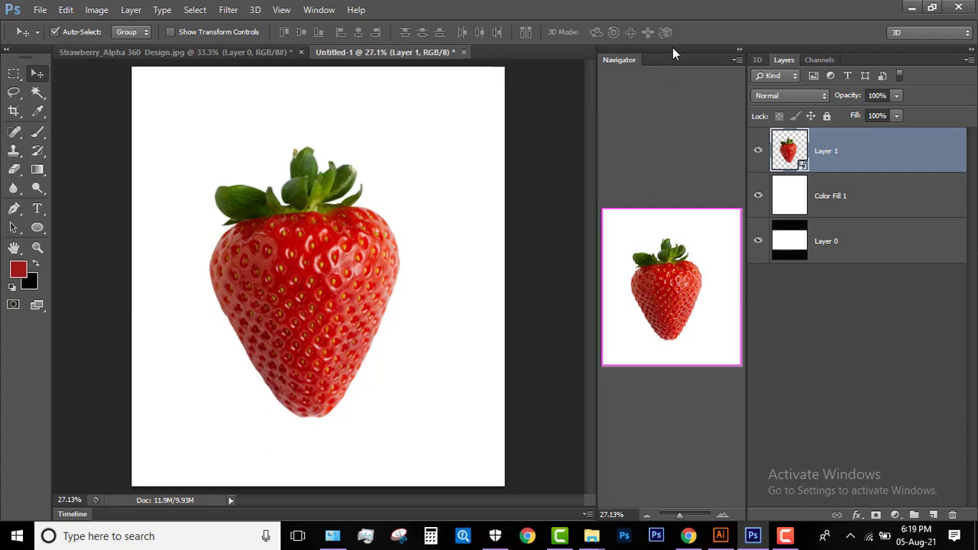
left_click_drag(673, 62, 655, 55)
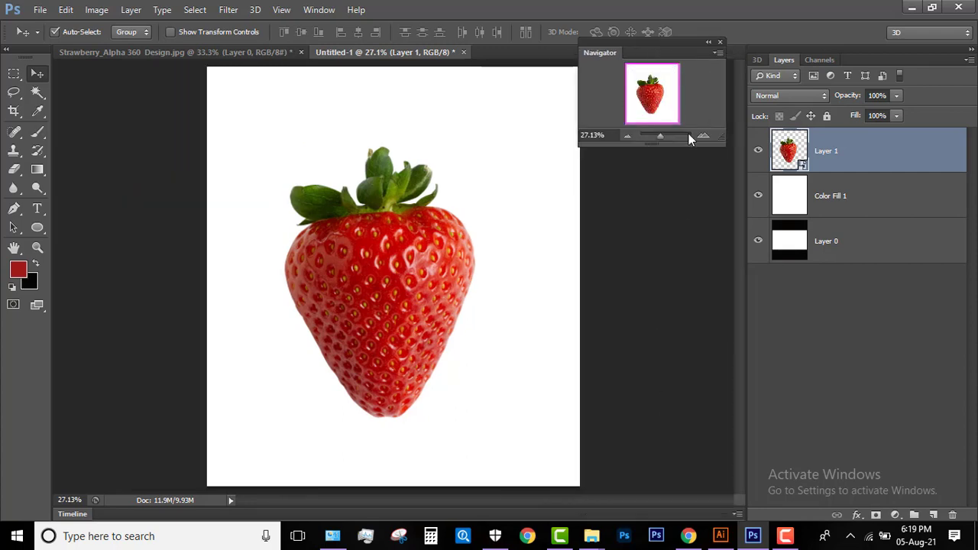
left_click_drag(684, 55, 690, 81)
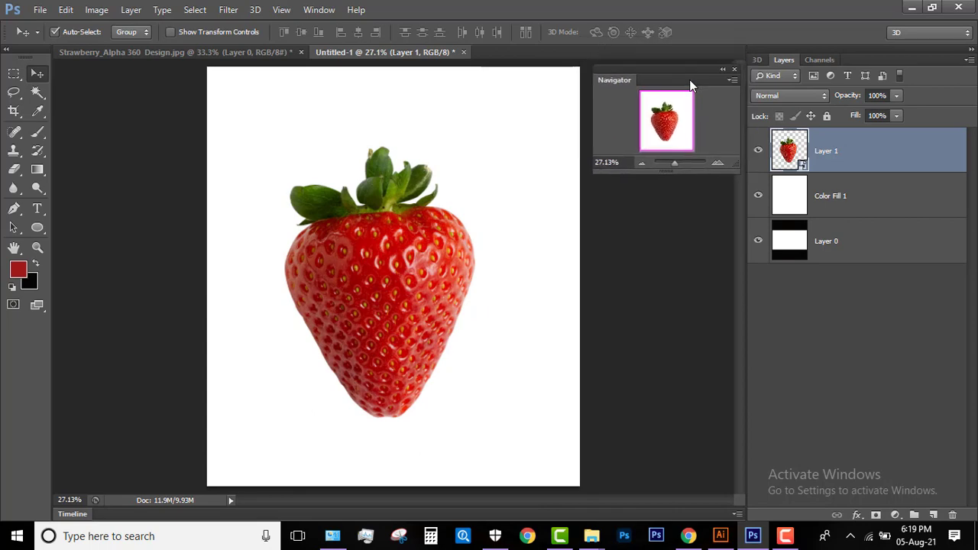
left_click(640, 164)
left_click(721, 163)
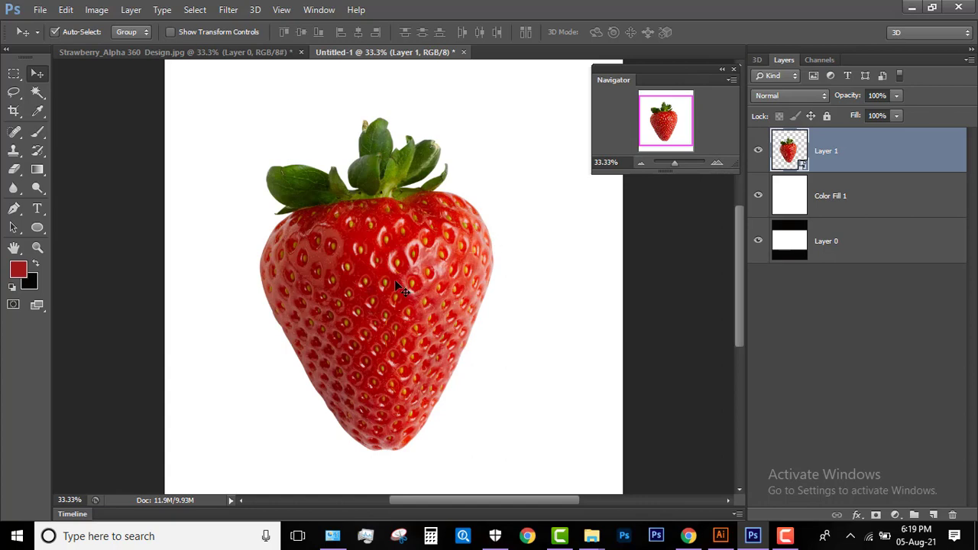
left_click_drag(396, 285, 399, 309)
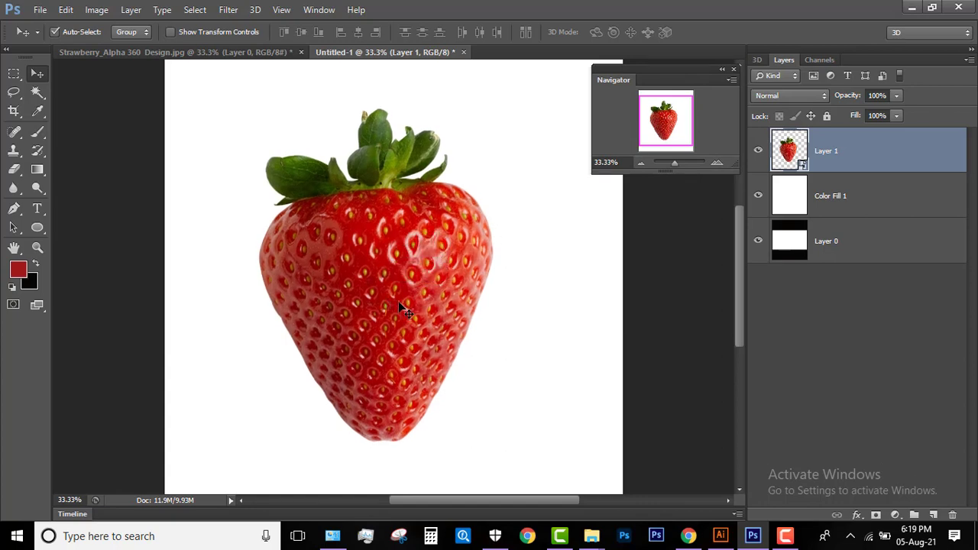
Free Transform the strawberry from 24% to about 26% and commit the scale
left_click(639, 164)
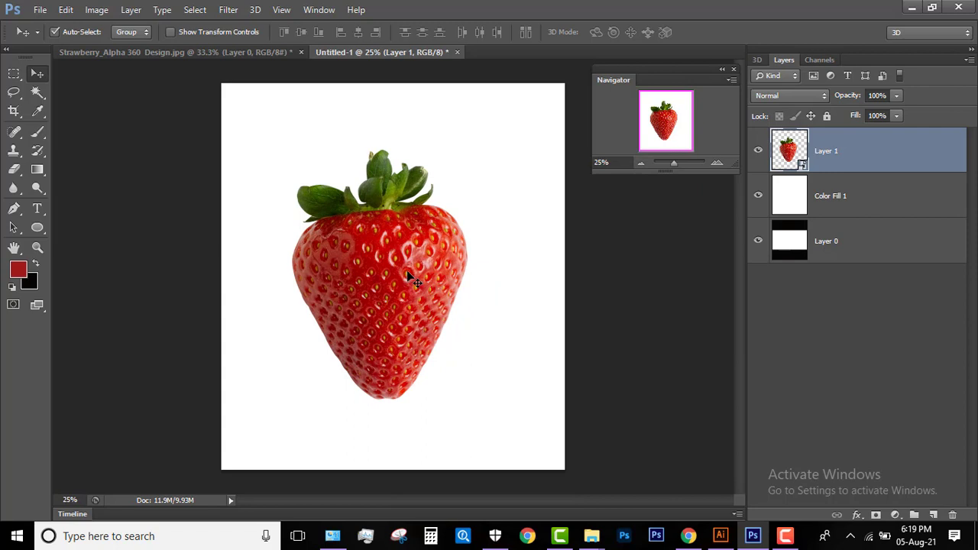
key("ctrl+t")
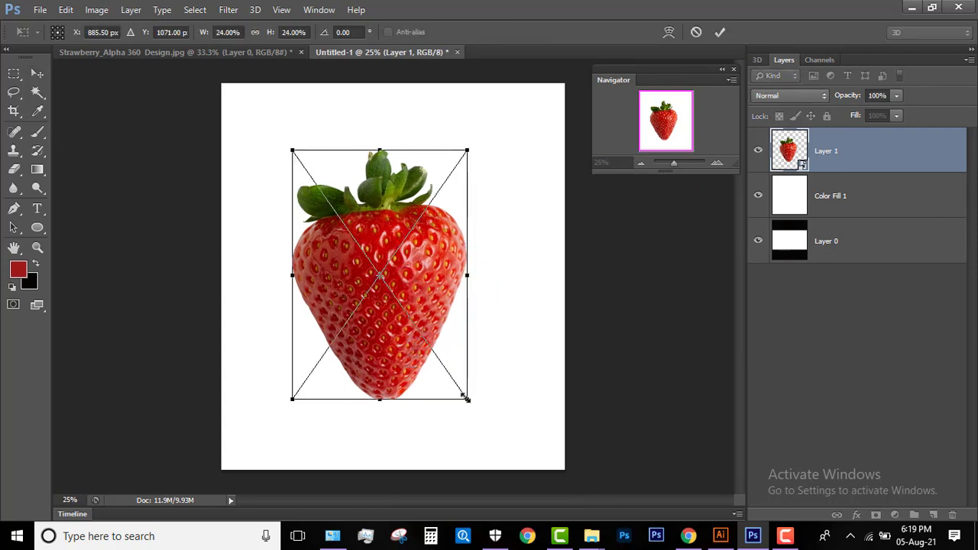
mouse_move(467, 398)
left_mouse_down()
mouse_move(483, 415)
mouse_move(475, 407)
left_mouse_up()
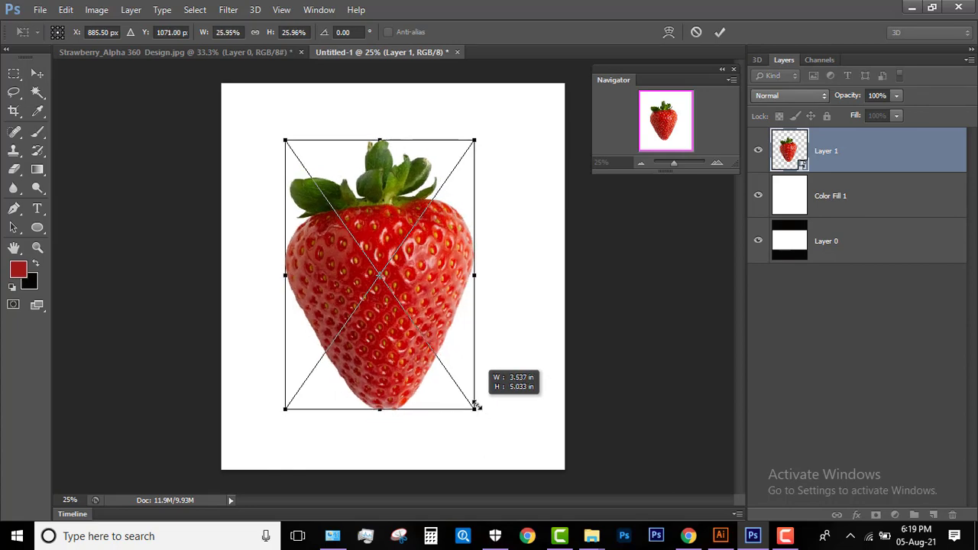
double_click(405, 281)
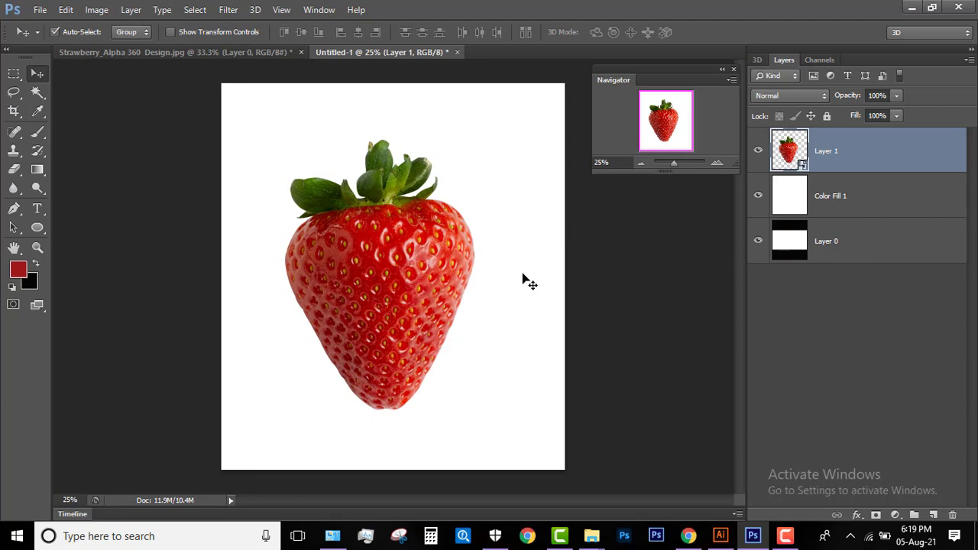
key("ctrl+plus")
left_click_drag(559, 355, 559, 347)
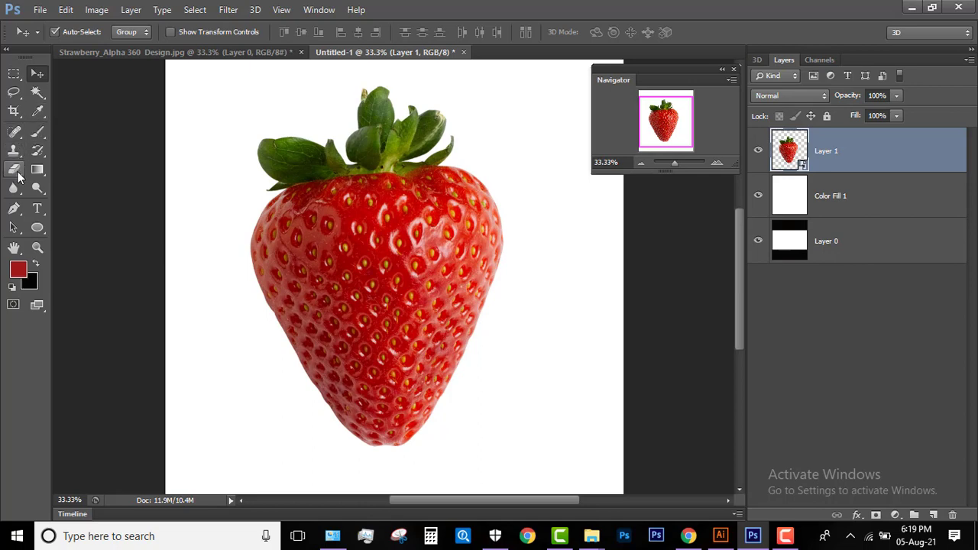
Draw a closed Pen path around the strawberry's upper part and turn it into a selection
left_click(16, 208)
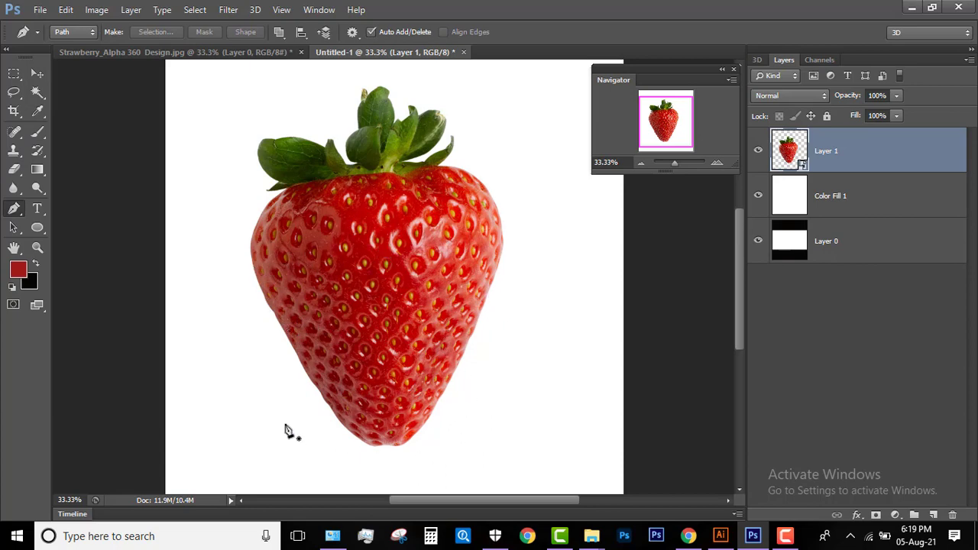
left_click(282, 393)
left_click(484, 393)
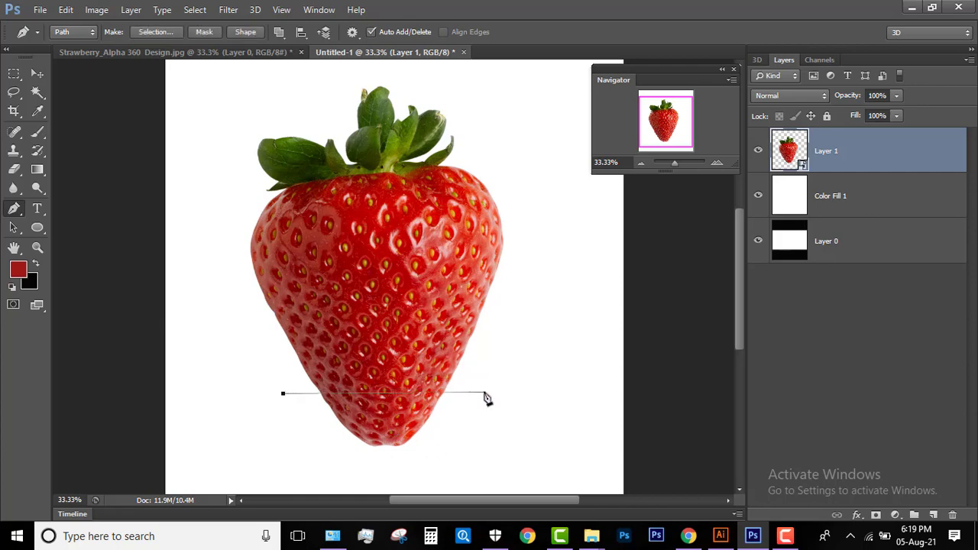
left_click_drag(486, 397, 583, 362)
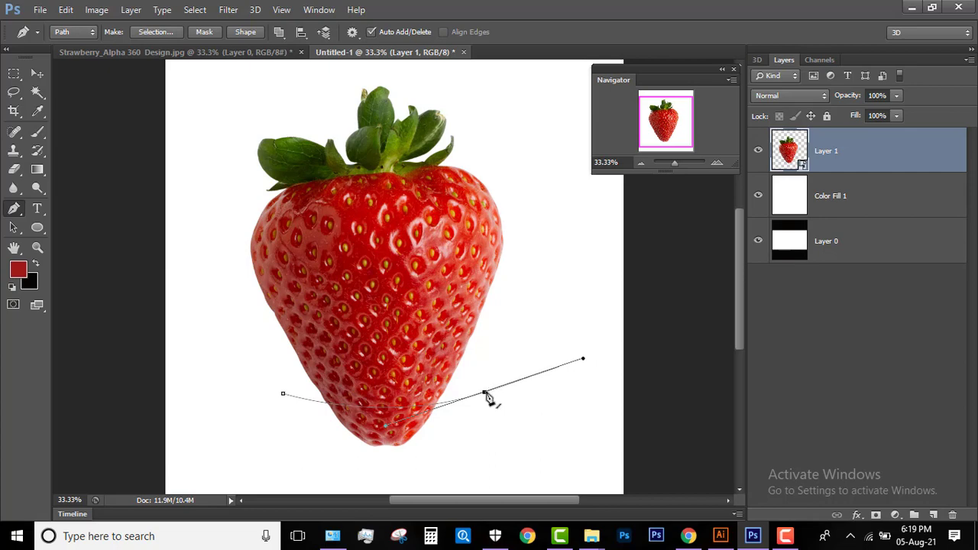
left_click_drag(544, 204, 485, 103)
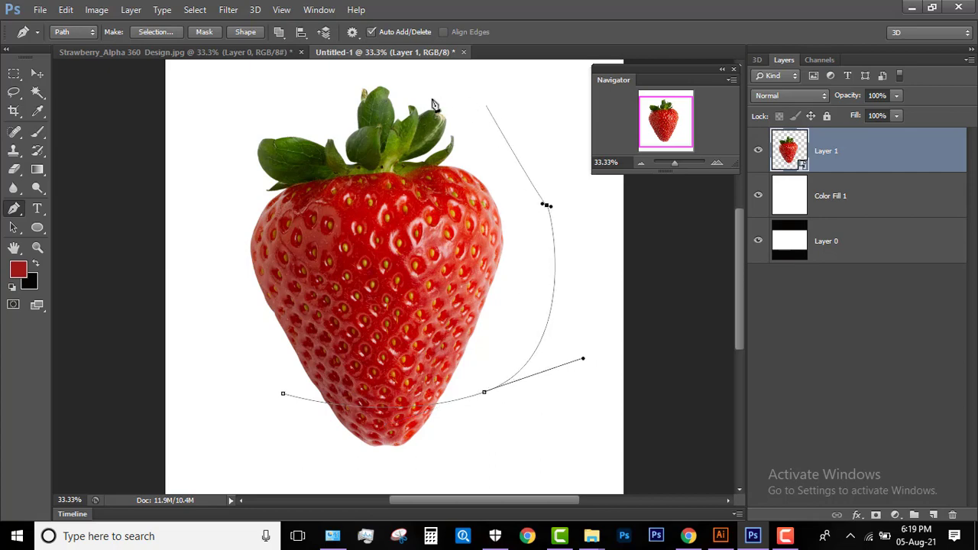
left_click_drag(323, 78, 225, 113)
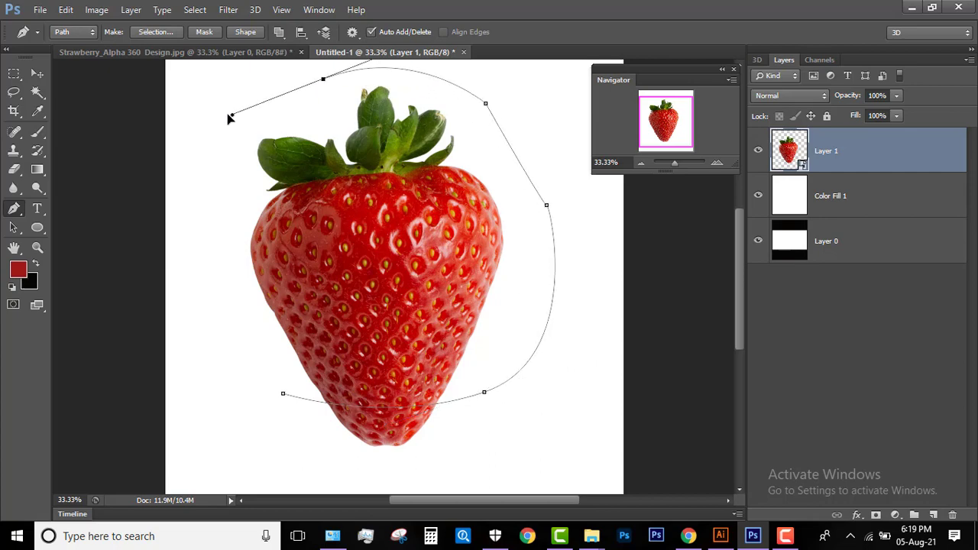
left_click_drag(196, 212, 197, 238)
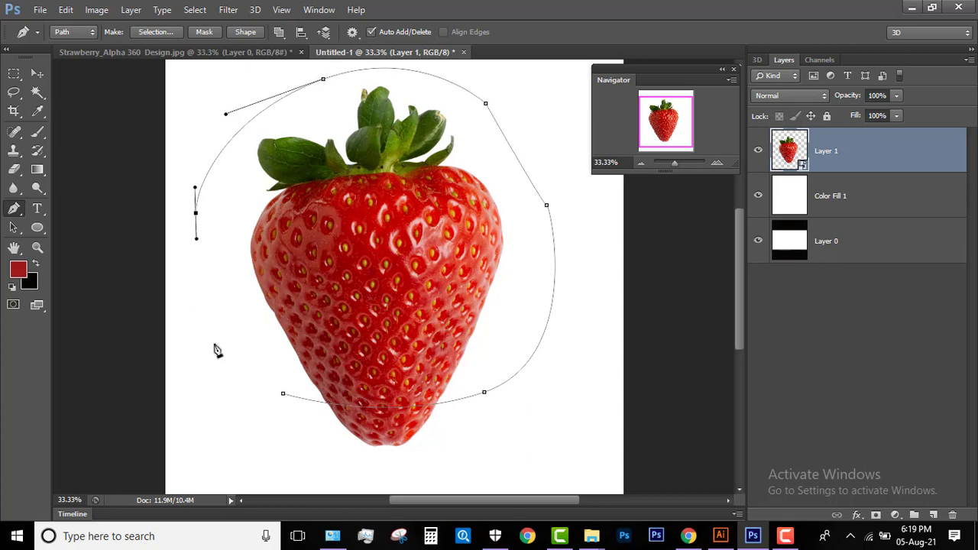
left_click_drag(283, 395, 357, 397)
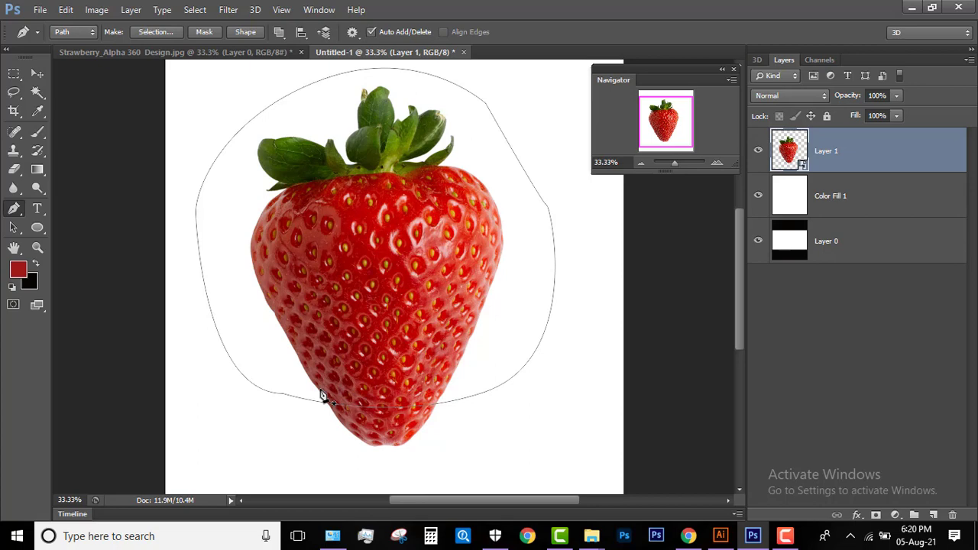
key("ctrl+Return")
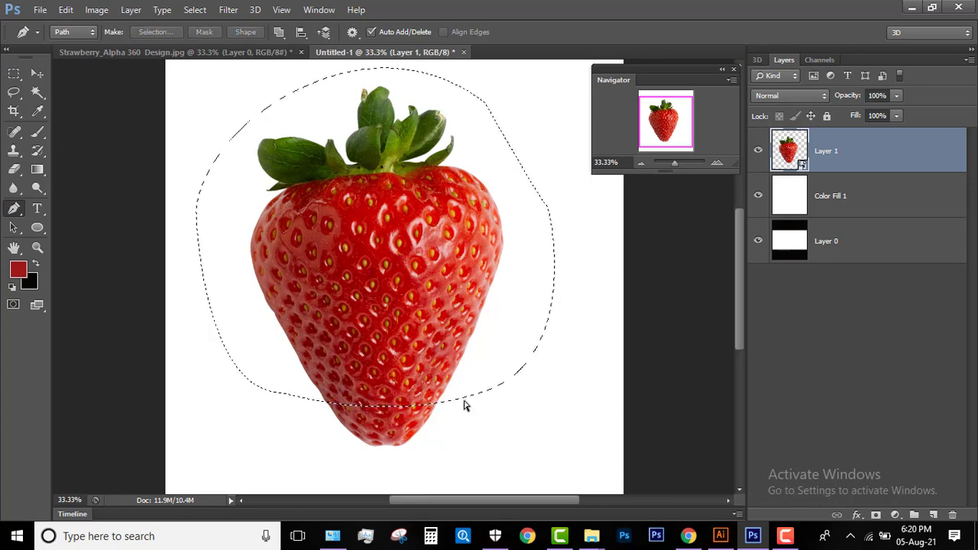
Copy the selection to a new layer and lift it, then undo both back to the selection
key("ctrl+j")
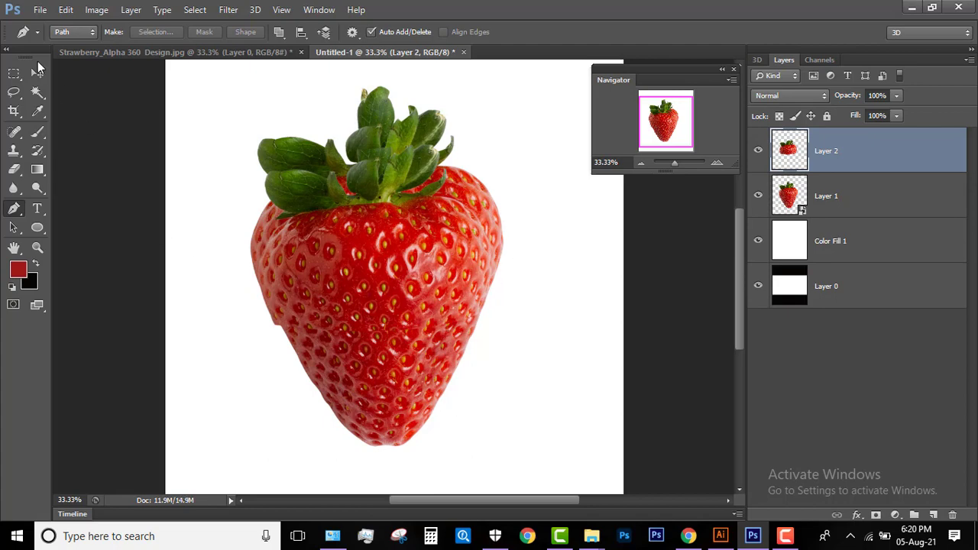
left_click(37, 73)
left_click_drag(379, 295, 393, 240)
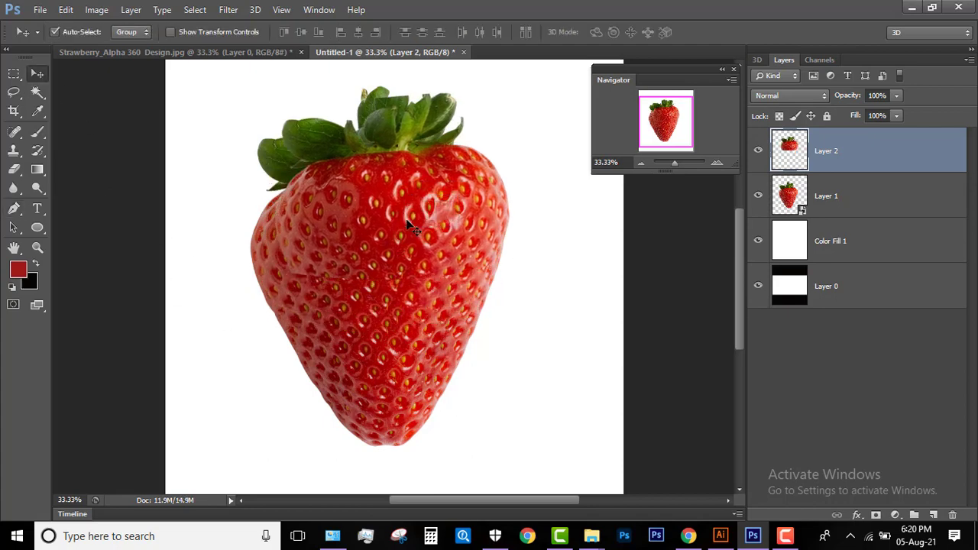
key("ctrl+alt+z")
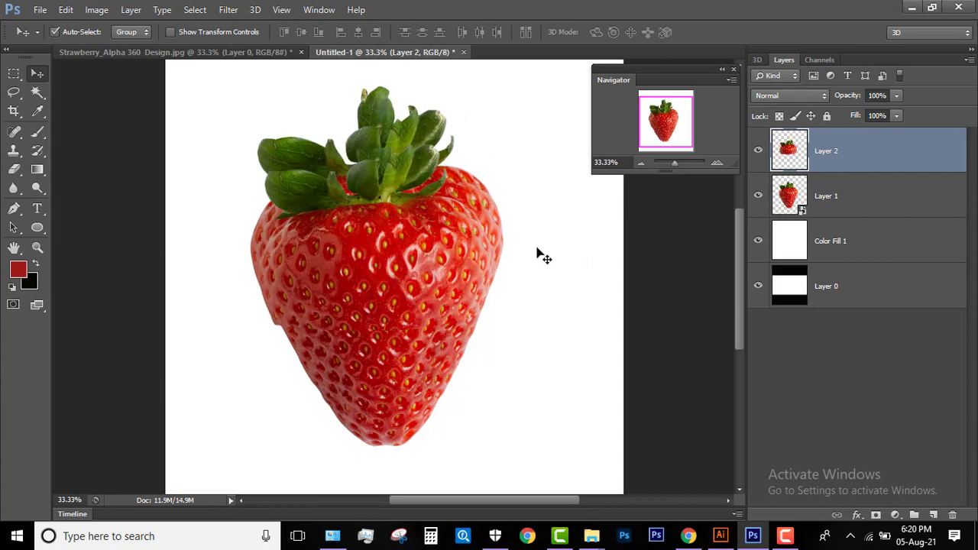
key("ctrl+alt+z")
key("ctrl+alt+z")
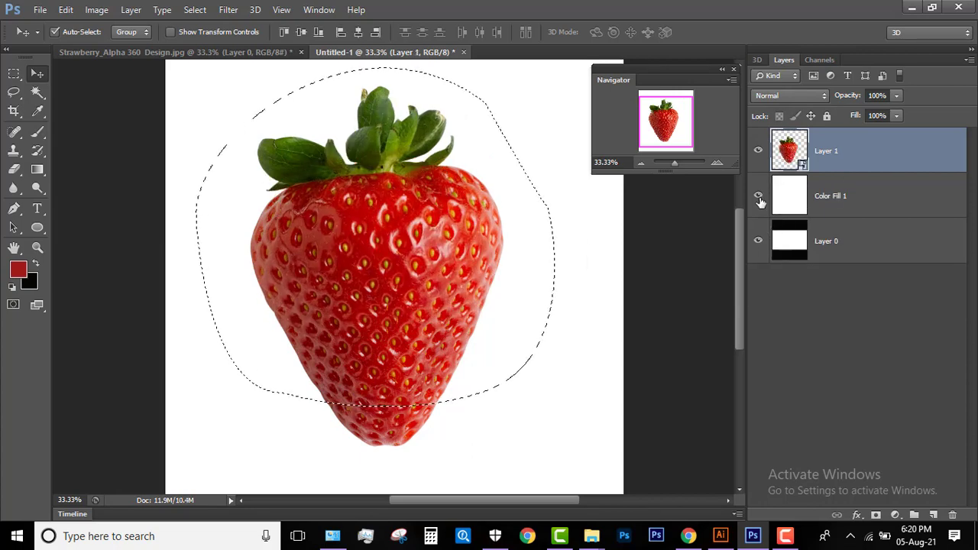
Rasterize Layer 1, cut and paste the upper part as Layer 2, and raise it to leave a gap
right_click(891, 150)
left_click(622, 208)
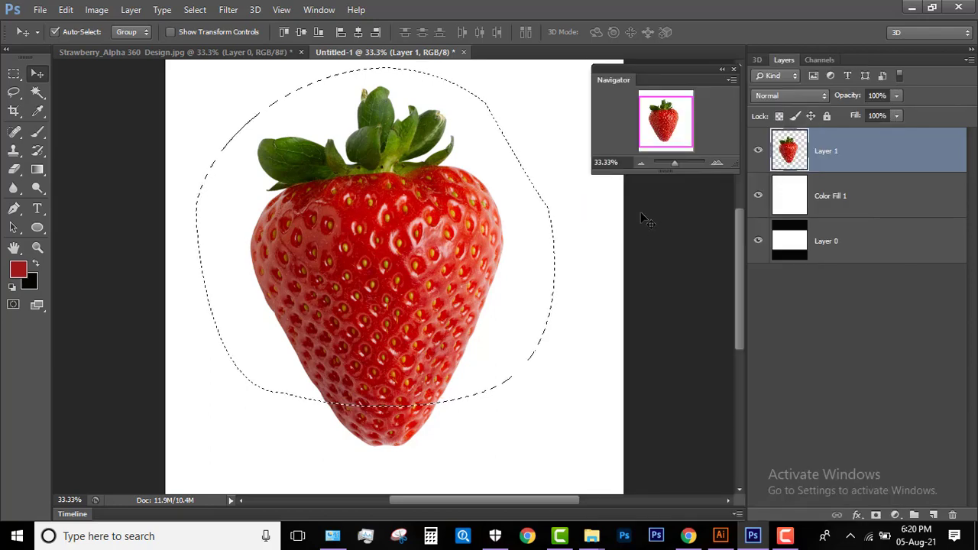
key("ctrl+x")
key("ctrl+v")
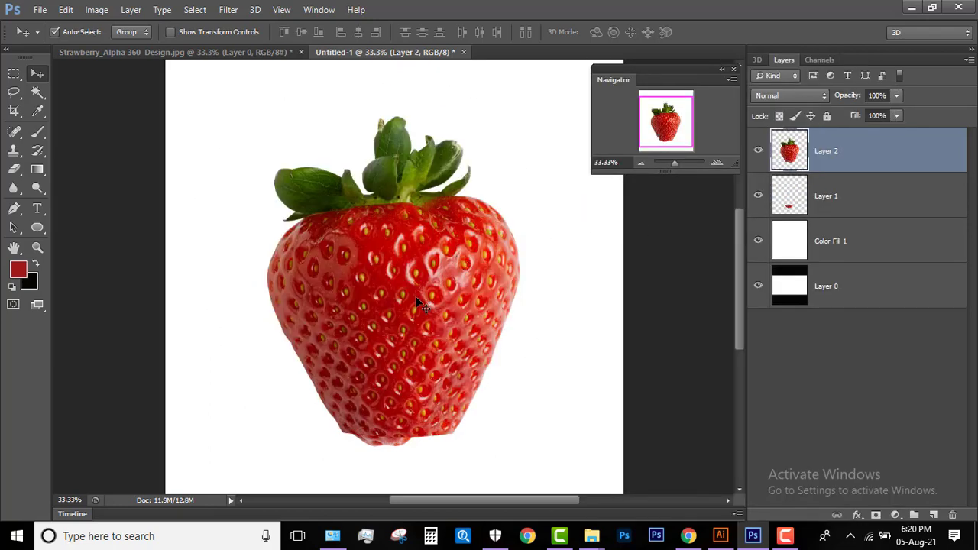
left_click_drag(417, 300, 399, 262)
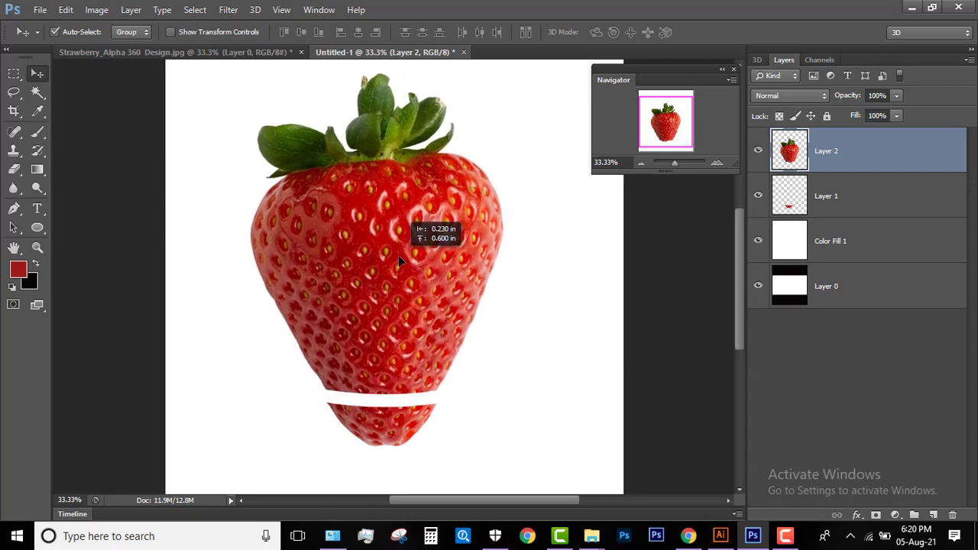
left_click_drag(399, 260, 398, 258)
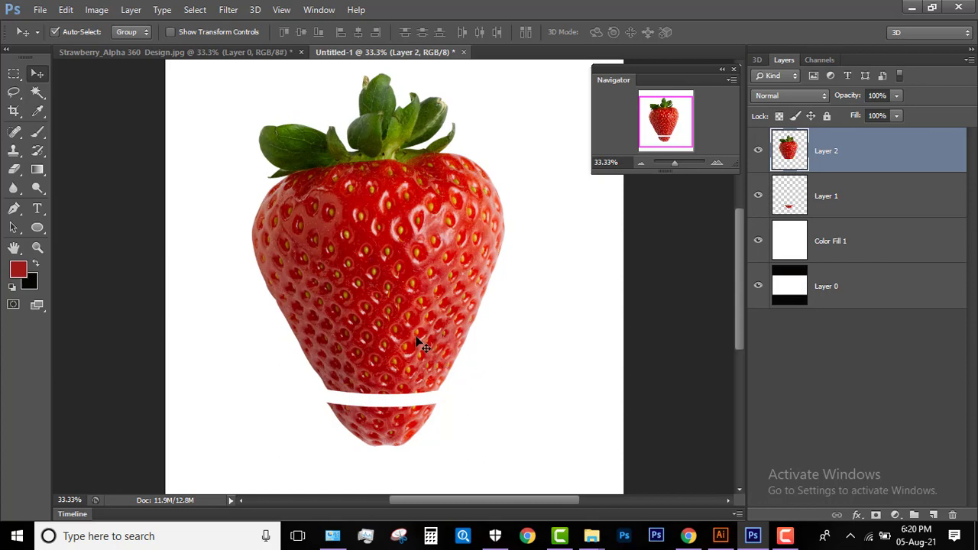
key("p")
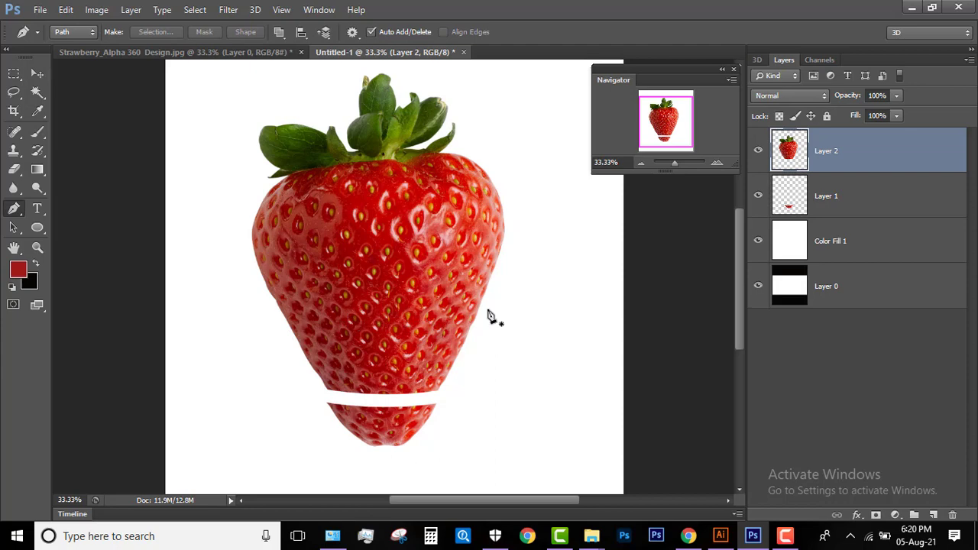
Draw a closed curved Pen path around the strawberry's top and convert it to a selection
left_click(259, 300)
left_click_drag(498, 305, 598, 261)
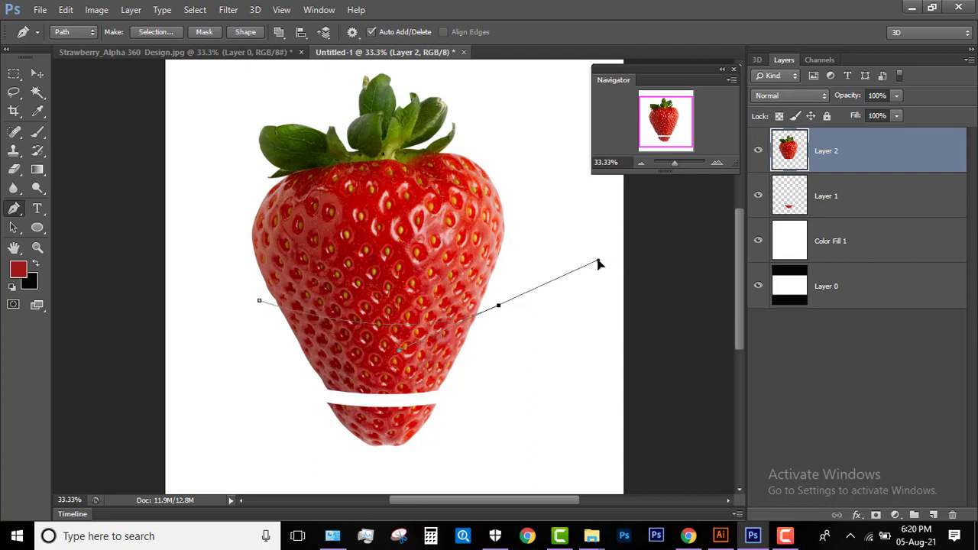
left_click(521, 150)
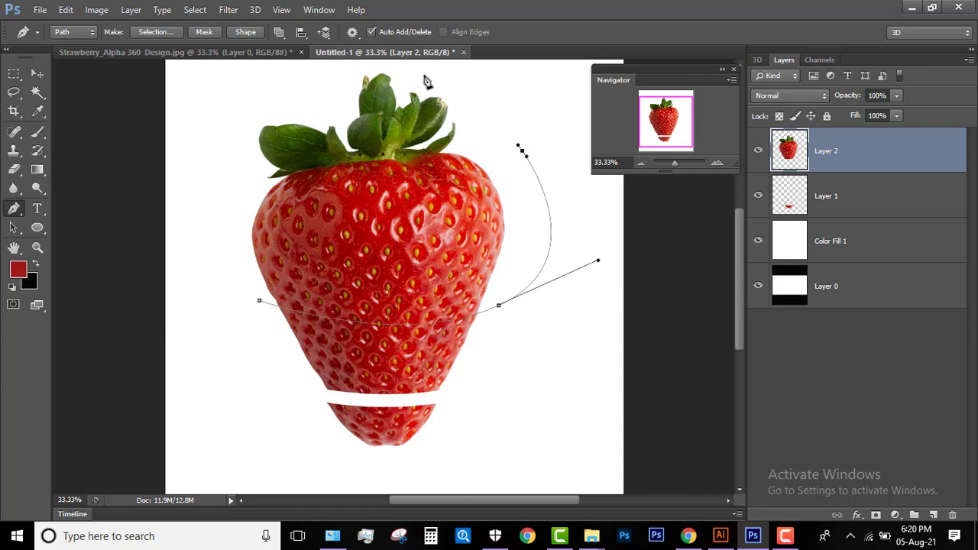
left_click(424, 75)
left_click_drag(251, 98, 175, 148)
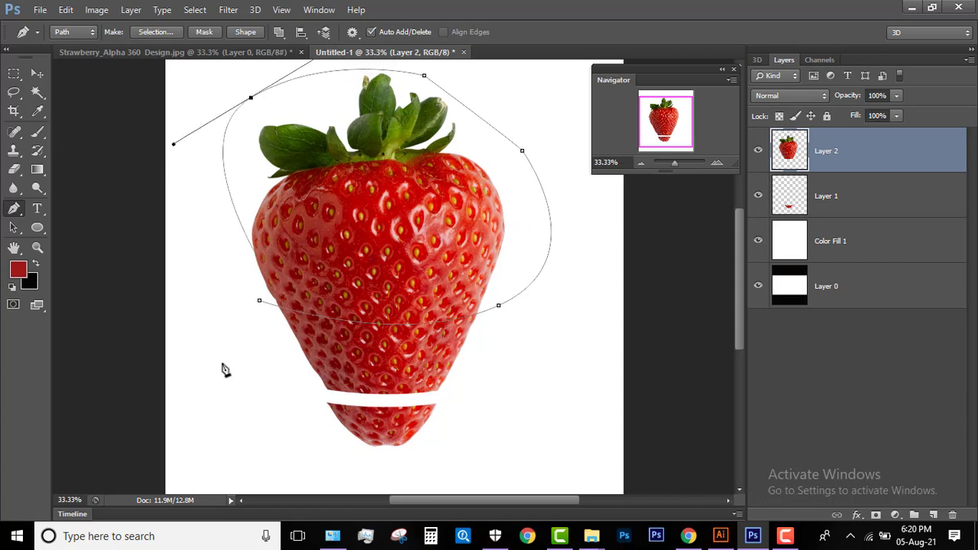
left_click_drag(259, 302, 272, 316)
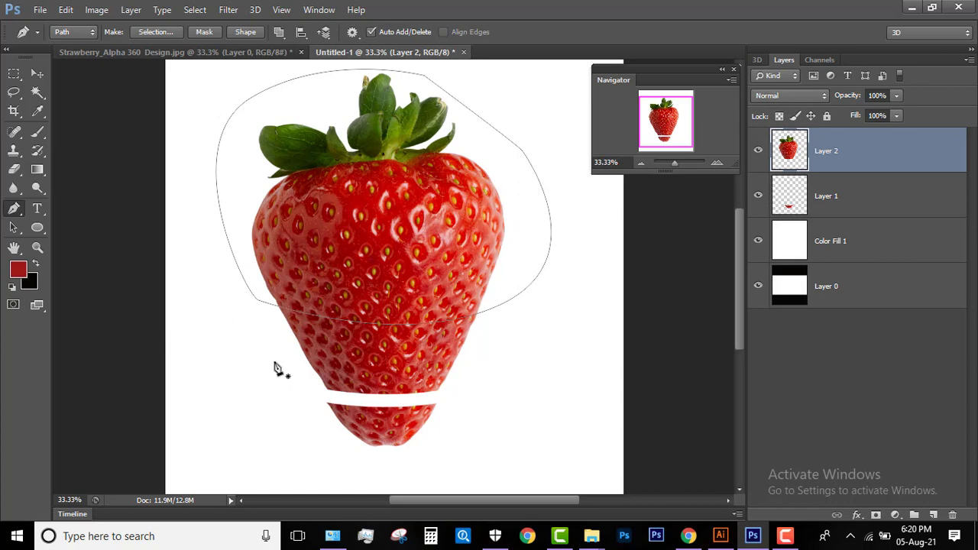
key("ctrl+Return")
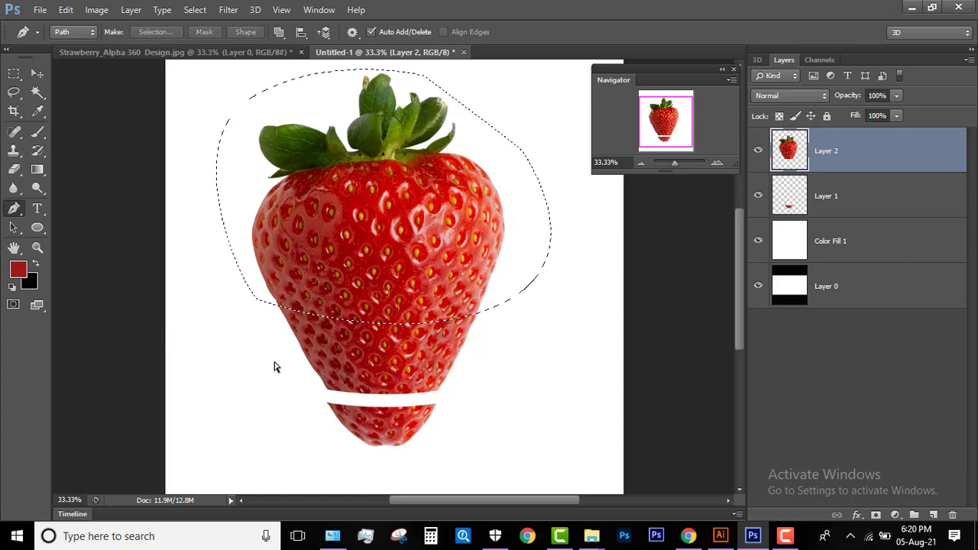
Put the selected top on new Layer 3 and move it up, opening a second white gap
key("ctrl+j")
left_click_drag(323, 375, 351, 314)
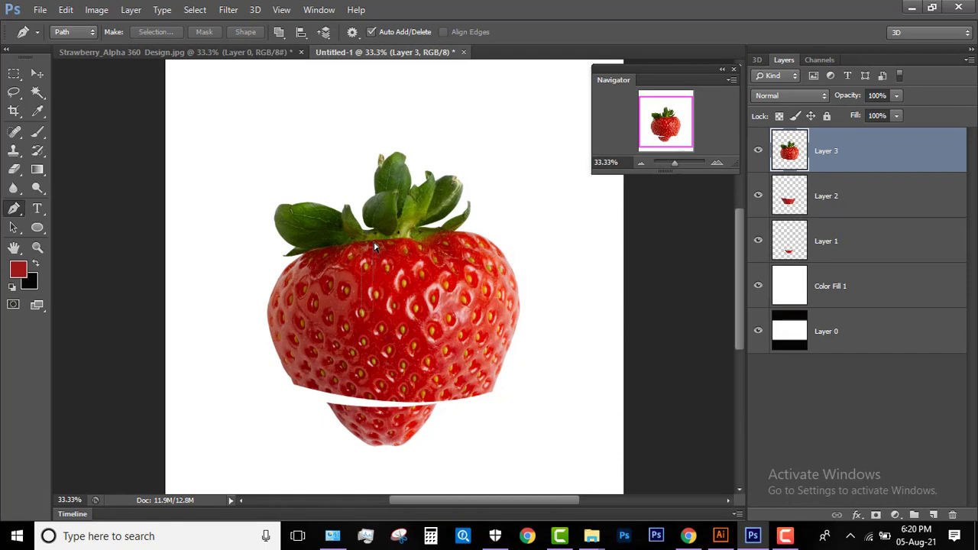
key("v")
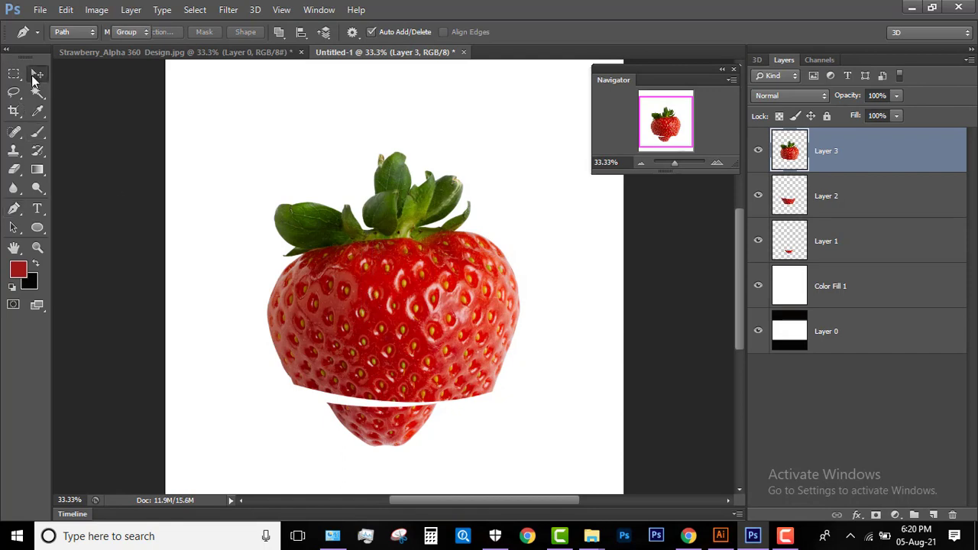
left_click_drag(384, 327, 365, 237)
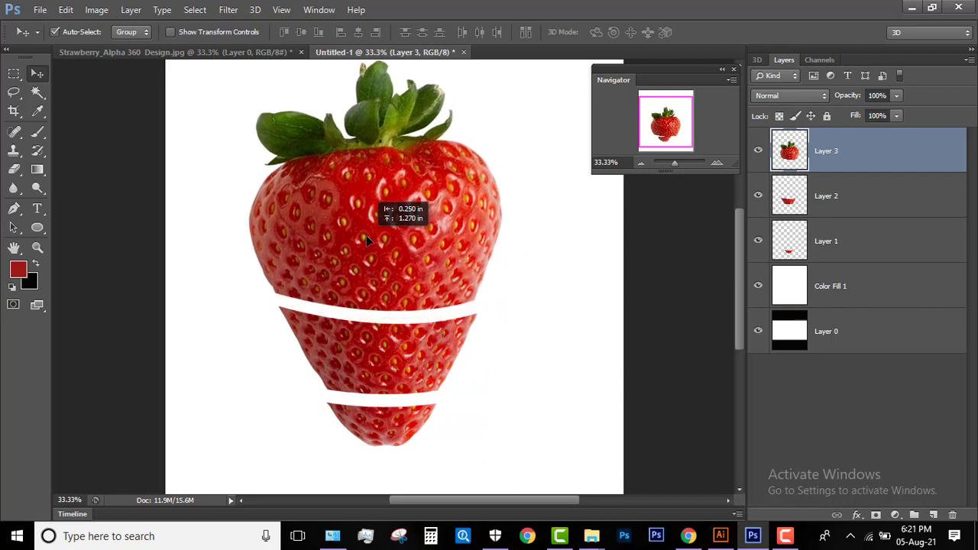
left_click_drag(365, 239, 366, 237)
left_click_drag(477, 244, 474, 311)
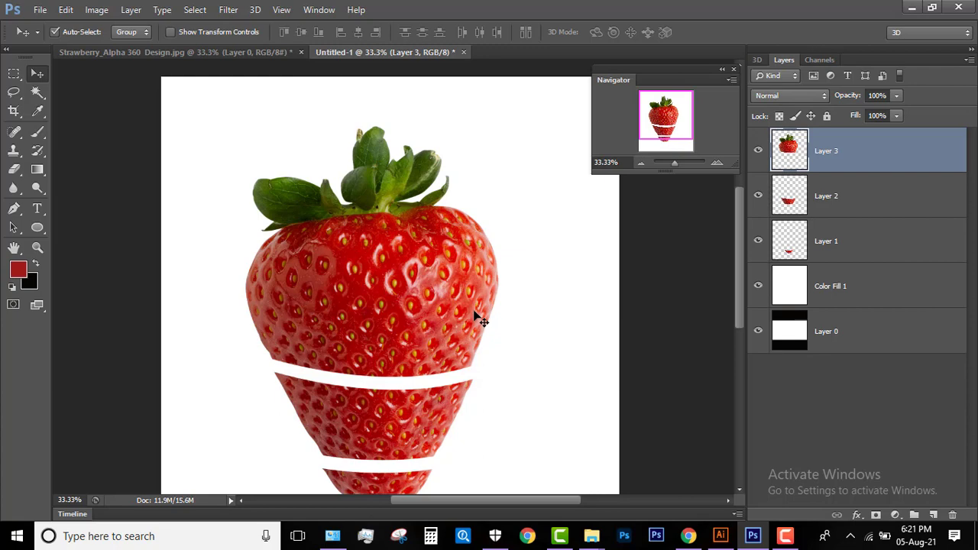
Pen-draw a closed curved path around the leafy top and convert it to a selection
key("p")
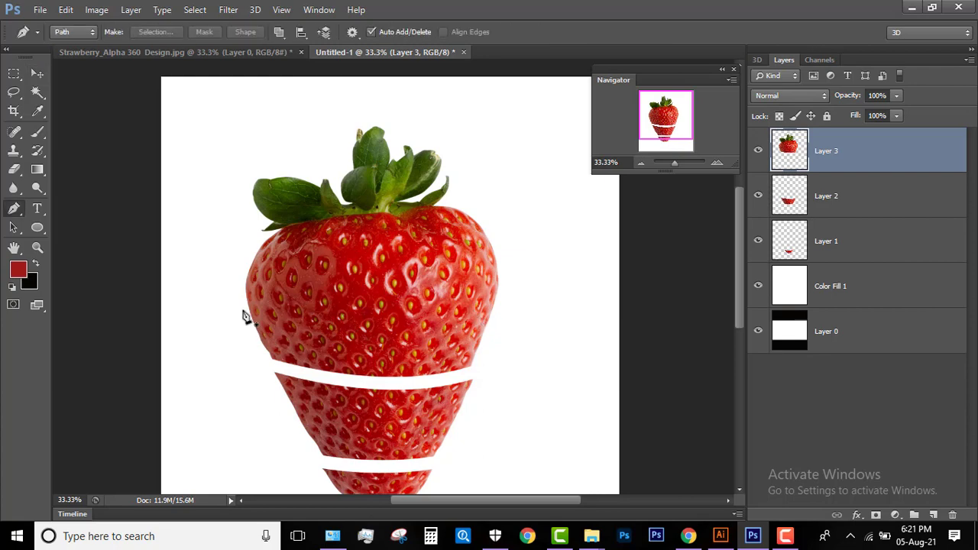
left_click(233, 298)
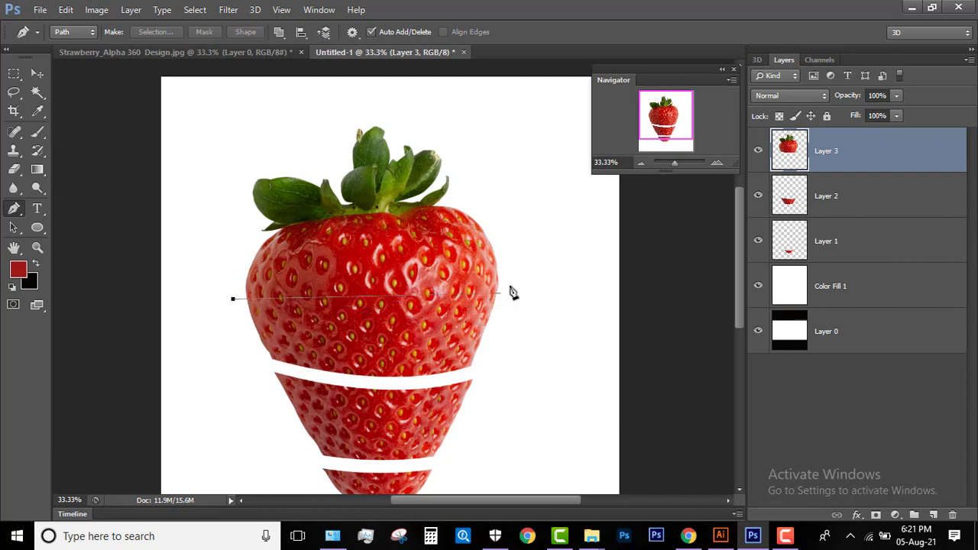
left_click_drag(513, 291, 650, 242)
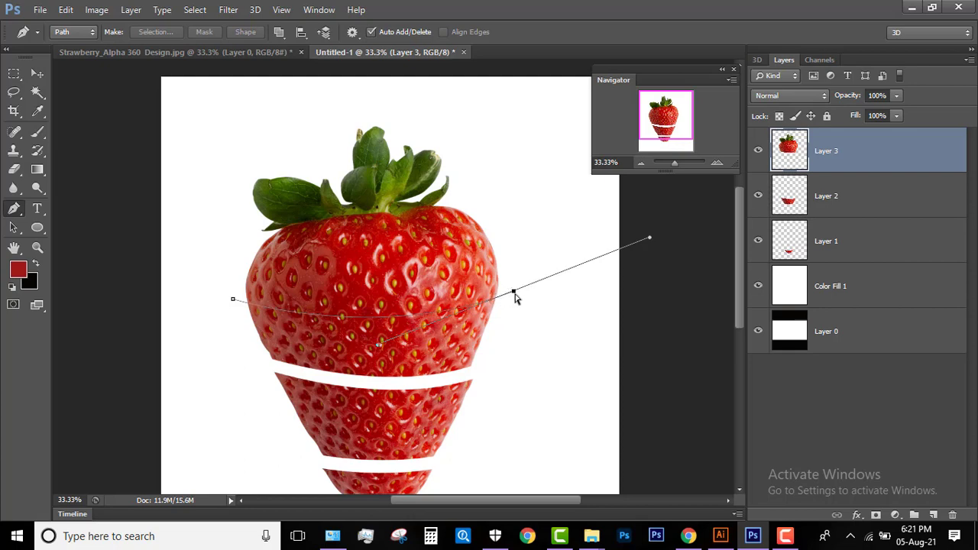
left_click_drag(514, 291, 515, 304)
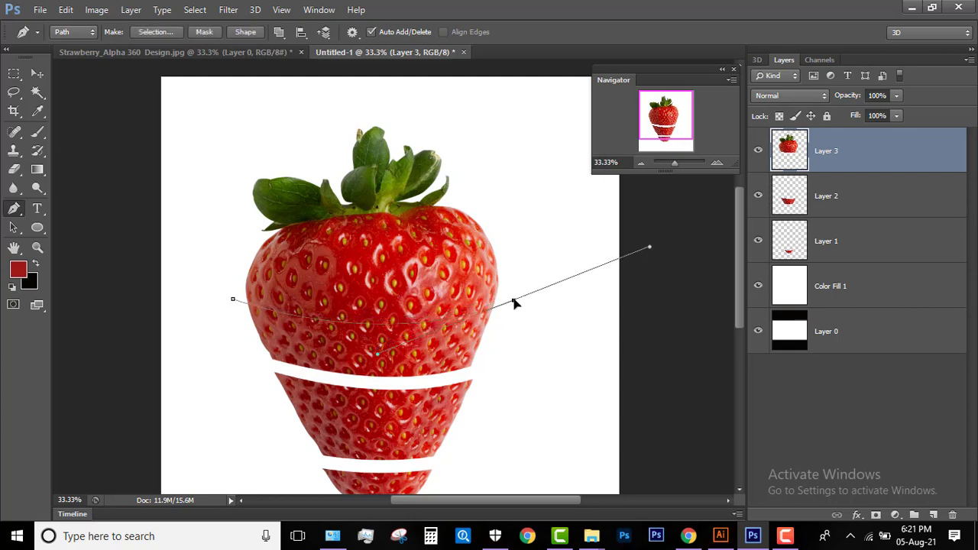
left_click(365, 111)
left_click_drag(358, 121, 275, 128)
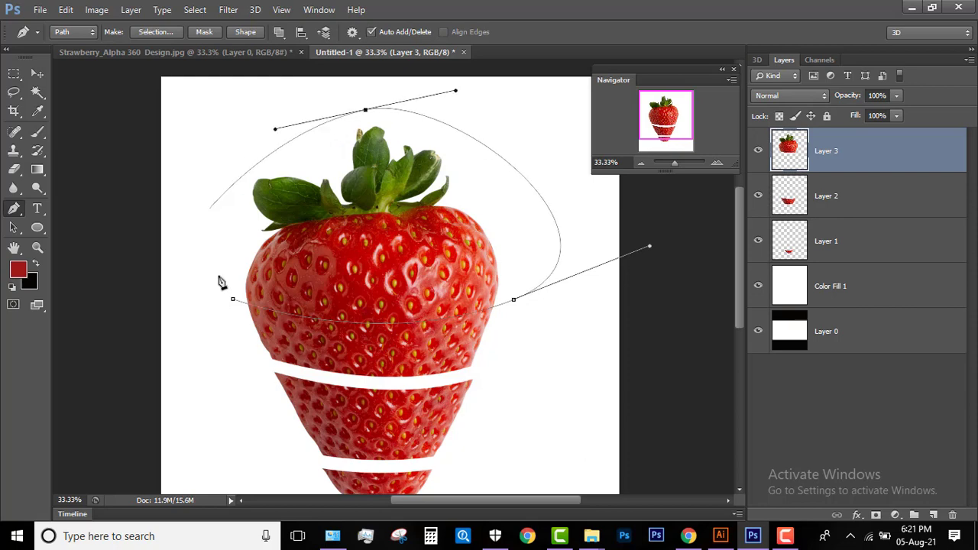
left_click_drag(233, 300, 161, 212)
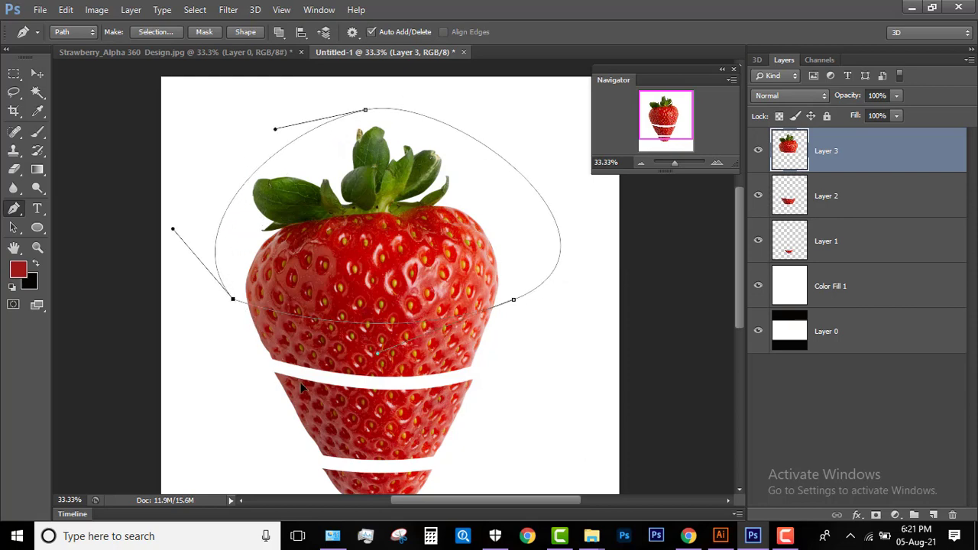
left_click(320, 365, "ctrl")
key("ctrl+Return")
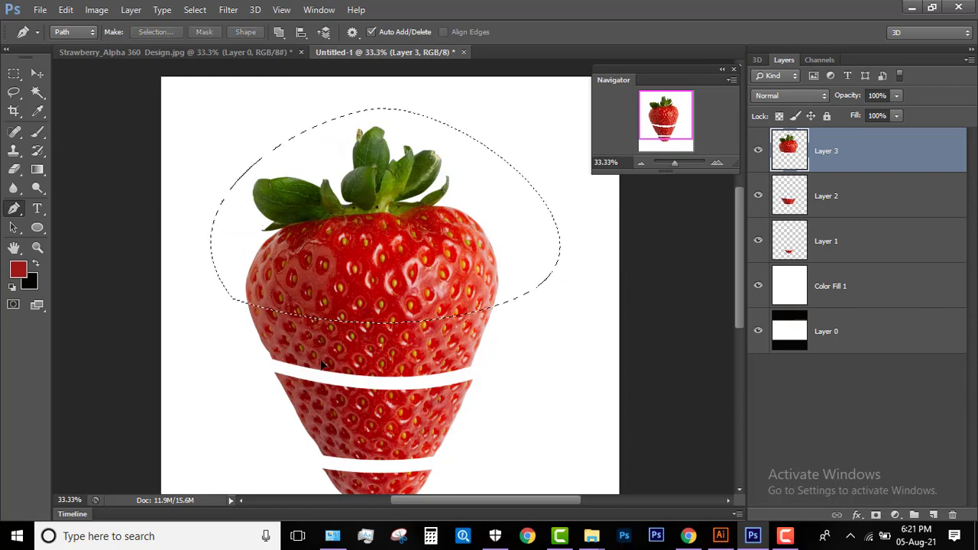
Put the leafy top on new Layer 4, lift it above the slices, and fit on screen
key("ctrl+j")
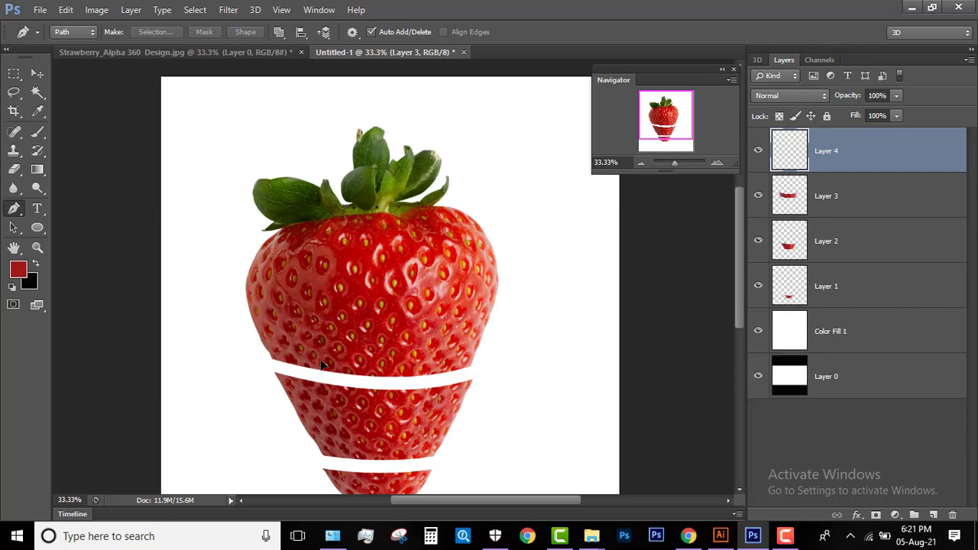
key("v")
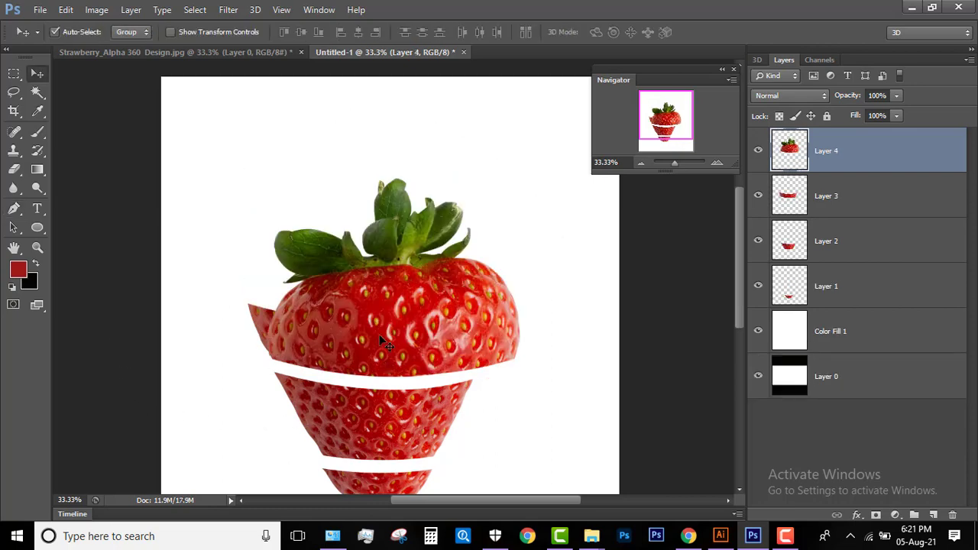
left_click_drag(386, 324, 366, 265)
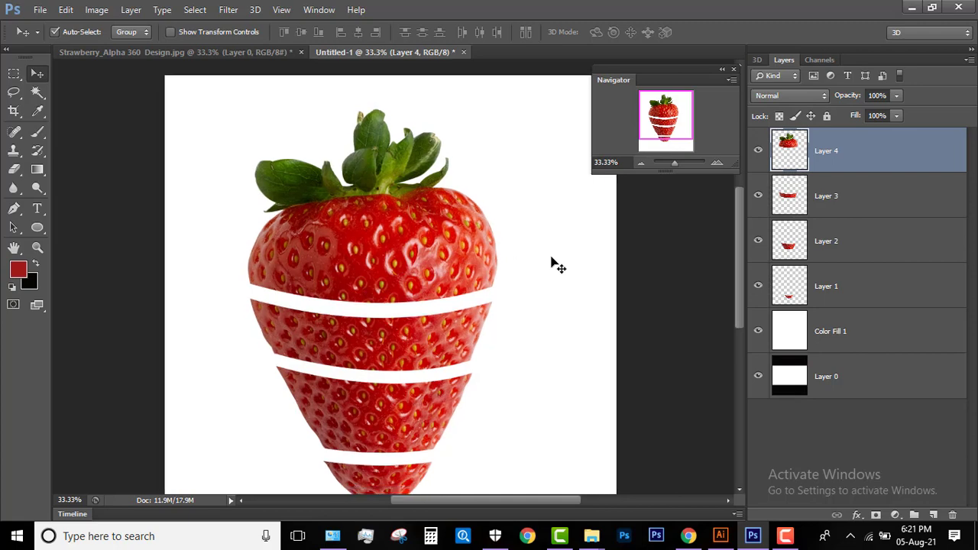
key("ctrl+0")
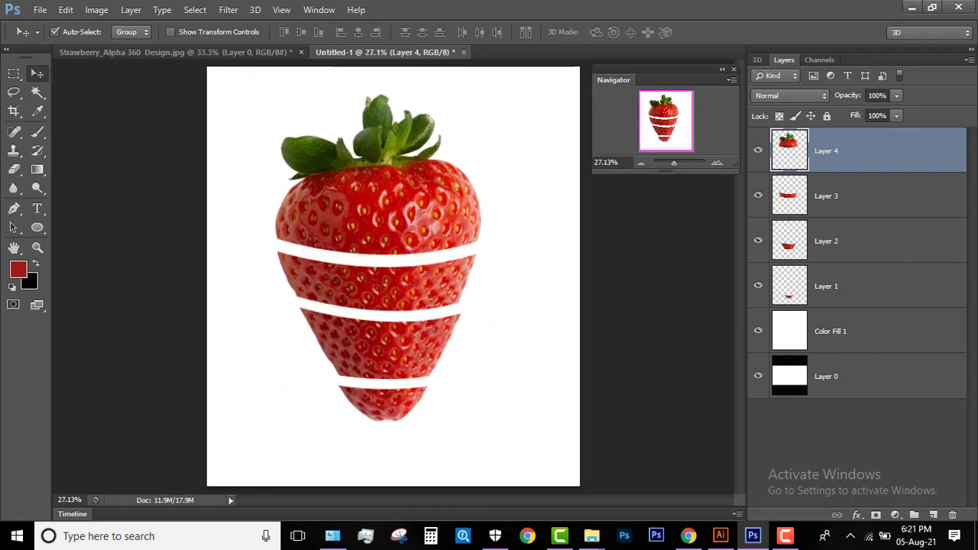
Delete Layer 0 and lock the Color Fill 1 layer
left_click(817, 369)
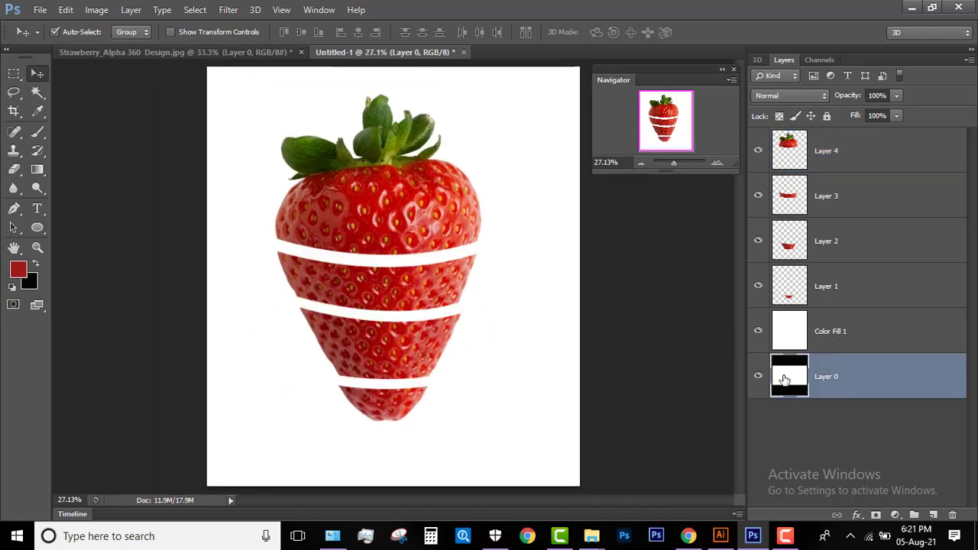
left_click_drag(784, 380, 952, 515)
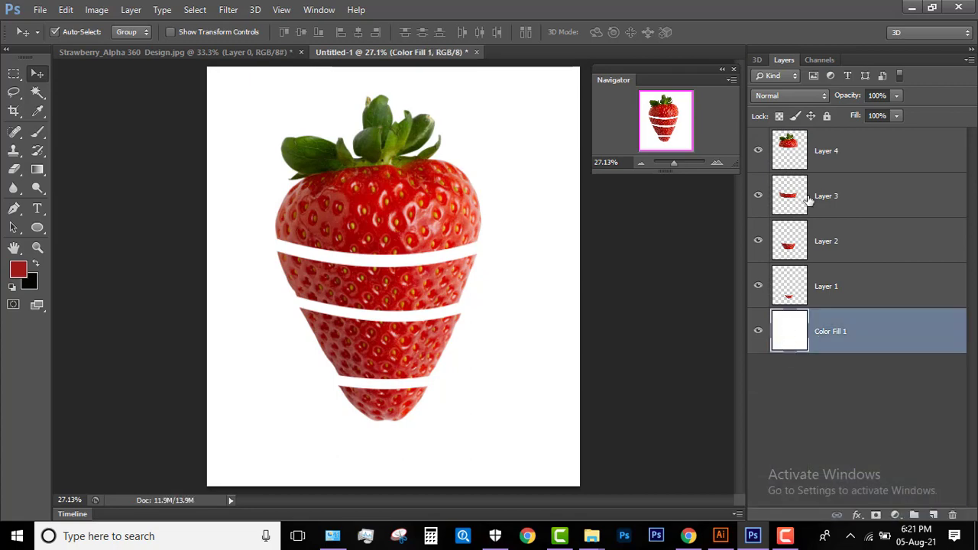
left_click(827, 115)
Move Layers 1–4 down to centre the strawberry, nudge Layer 1 right, and zoom in
left_click_drag(256, 93, 439, 436)
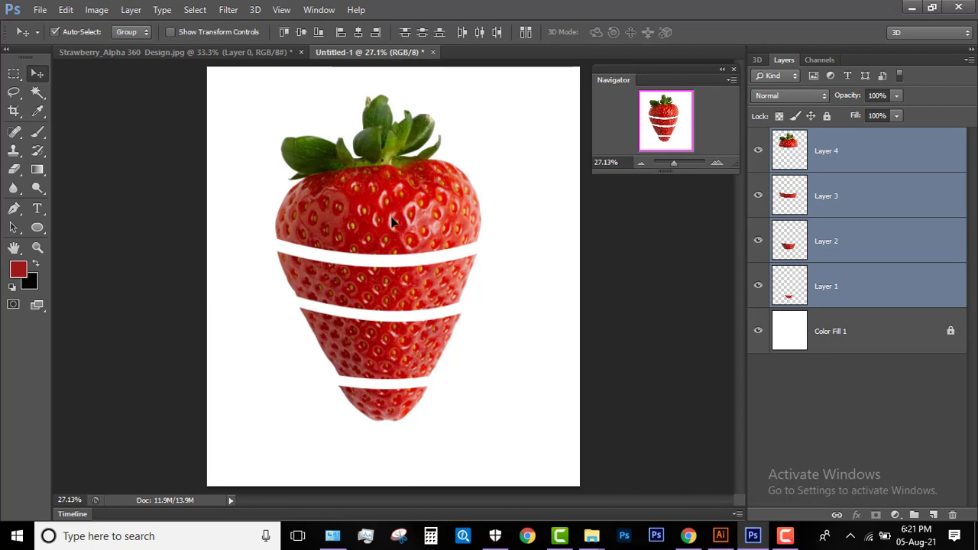
left_click_drag(391, 222, 391, 257)
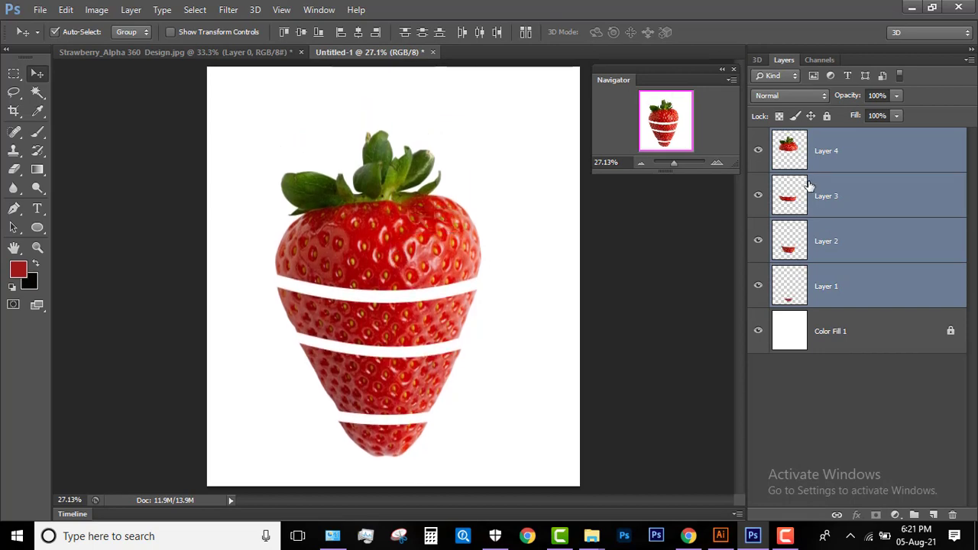
left_click(794, 295)
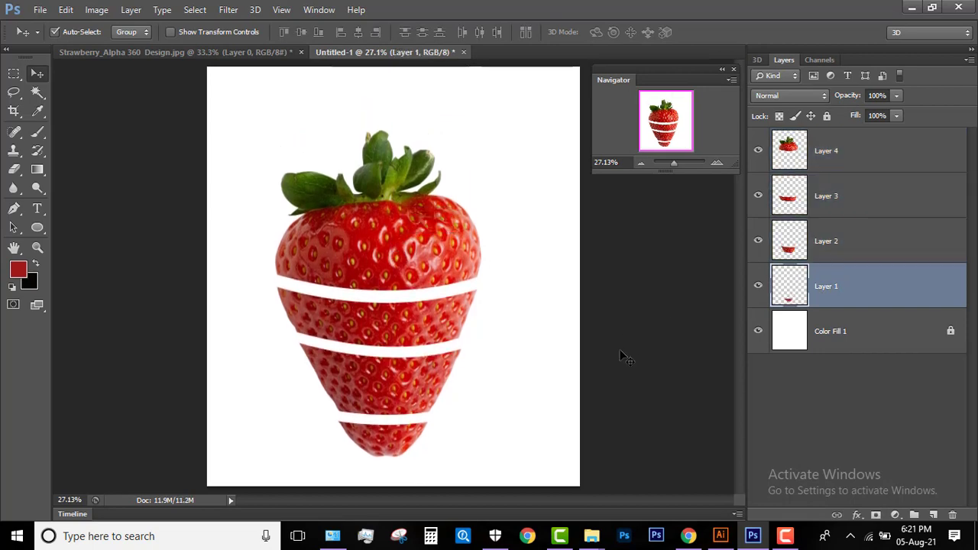
left_click(786, 536)
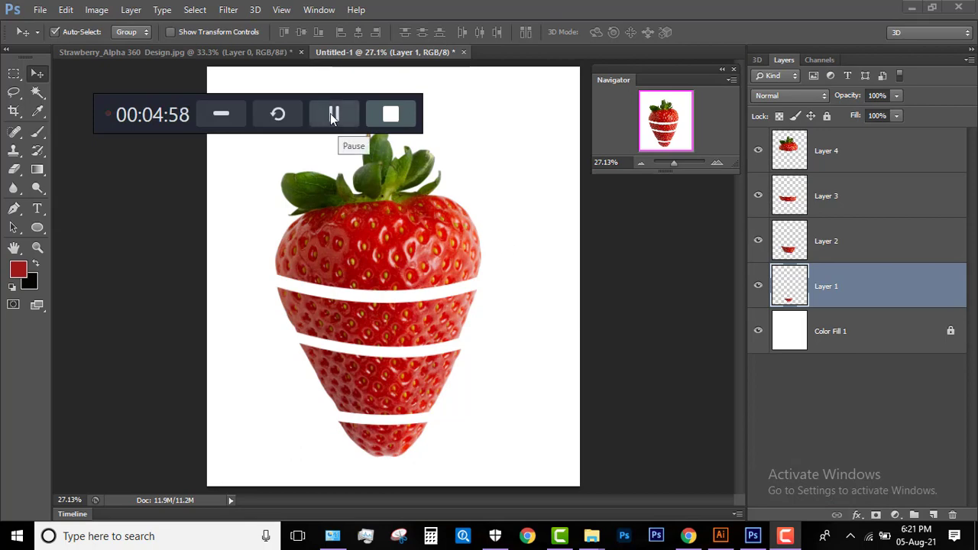
left_click(222, 117)
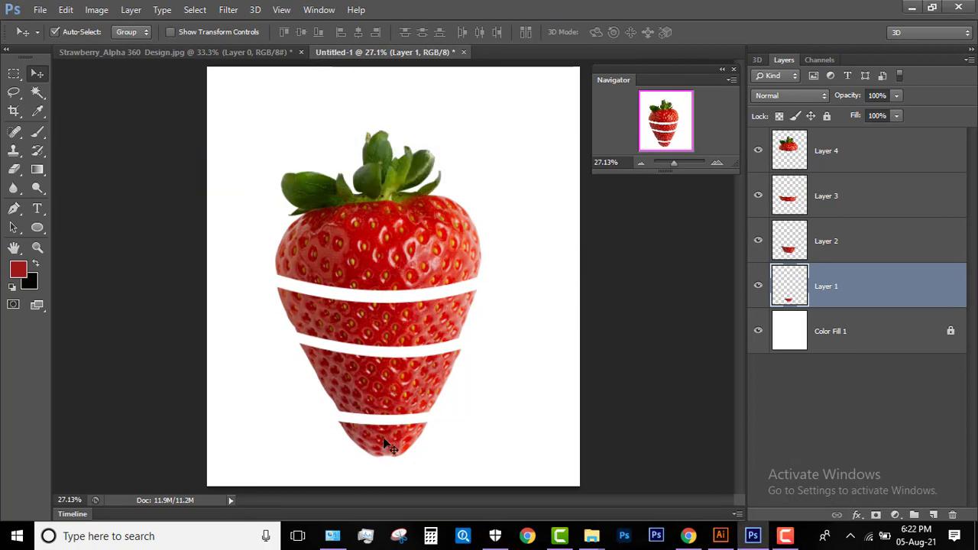
key("Right")
key("Right")
key("Right")
key("Right")
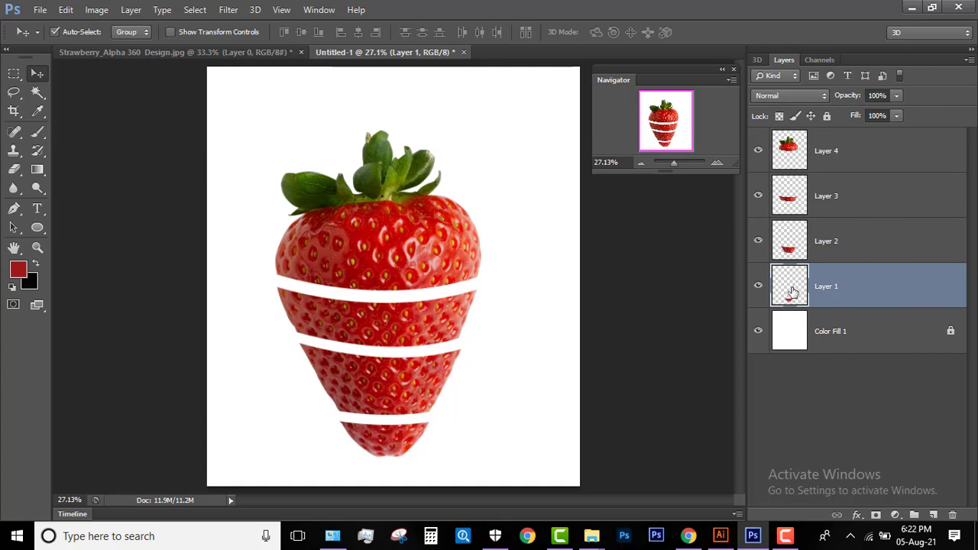
key("ctrl+plus")
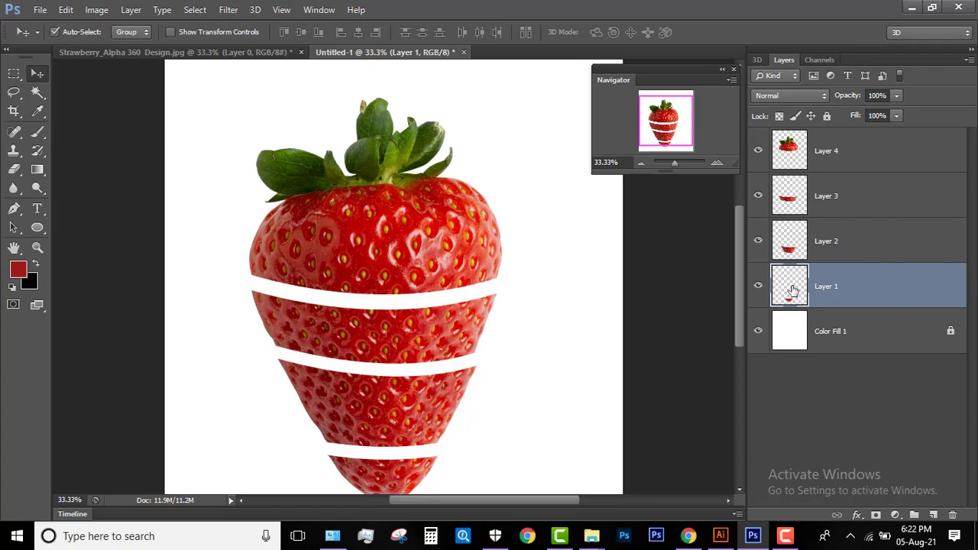
mouse_move(367, 393)
left_mouse_down()
mouse_move(368, 358)
mouse_move(454, 334)
mouse_move(462, 319)
left_mouse_up()
key("ctrl+plus")
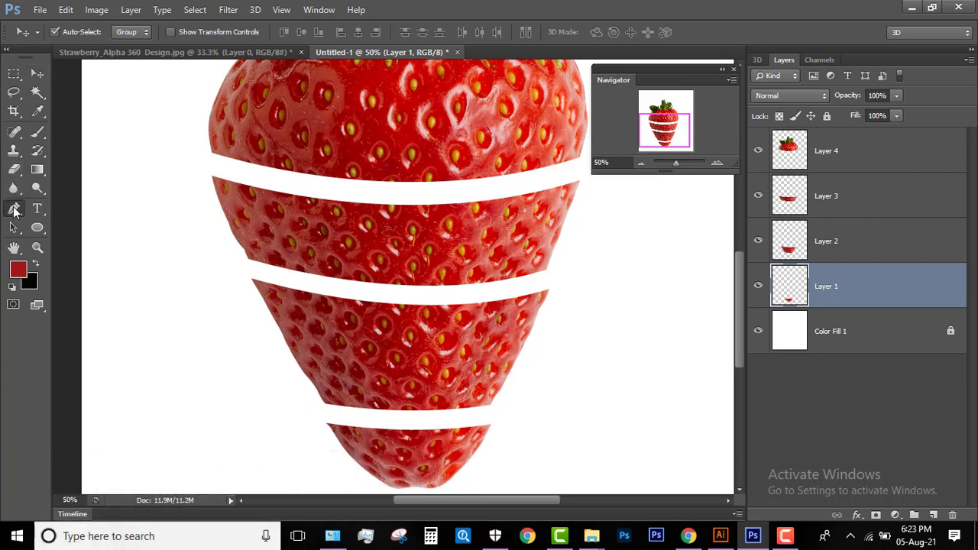
Trace a closed curved pen path around the bottom slice's cut top and load it as a selection
left_click(16, 211)
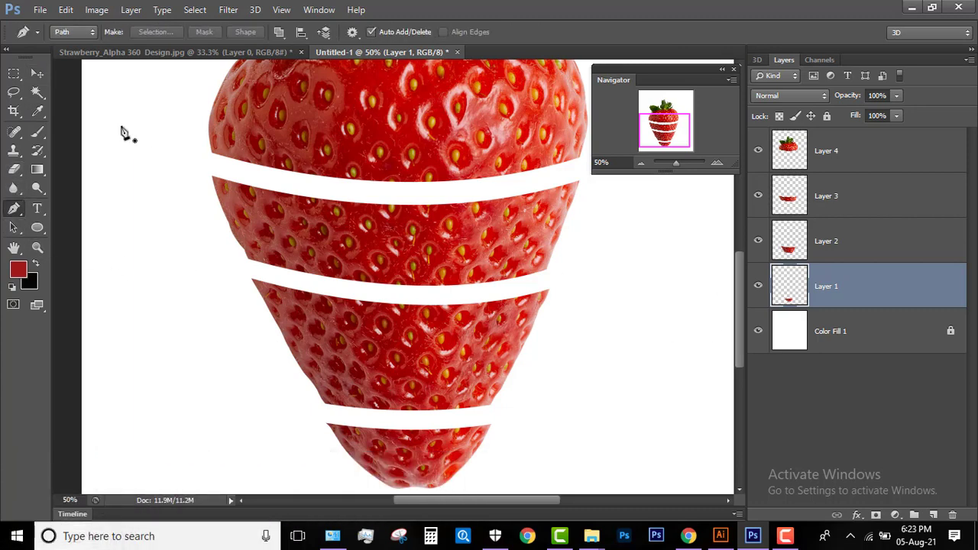
left_click(326, 424)
left_click(491, 426)
left_click_drag(493, 432, 541, 414)
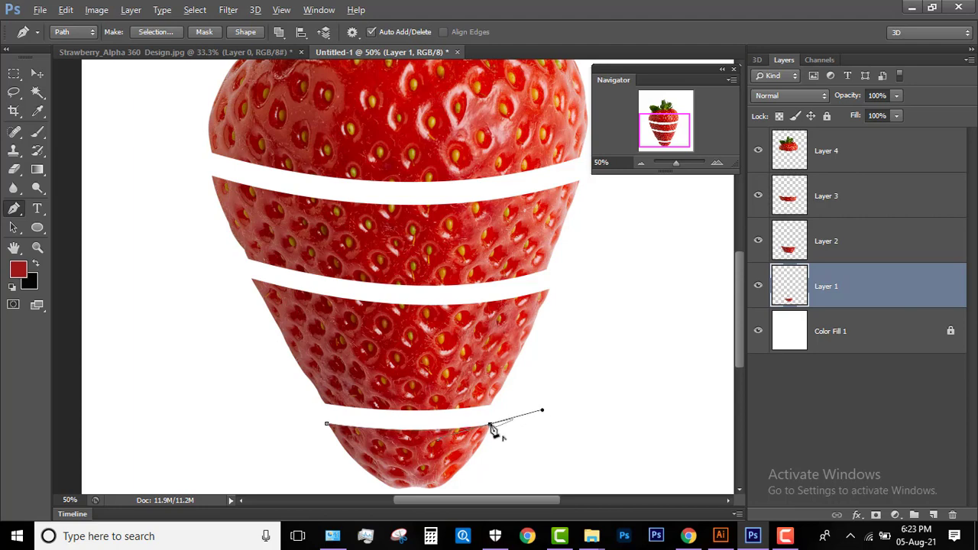
left_click(490, 425, "alt")
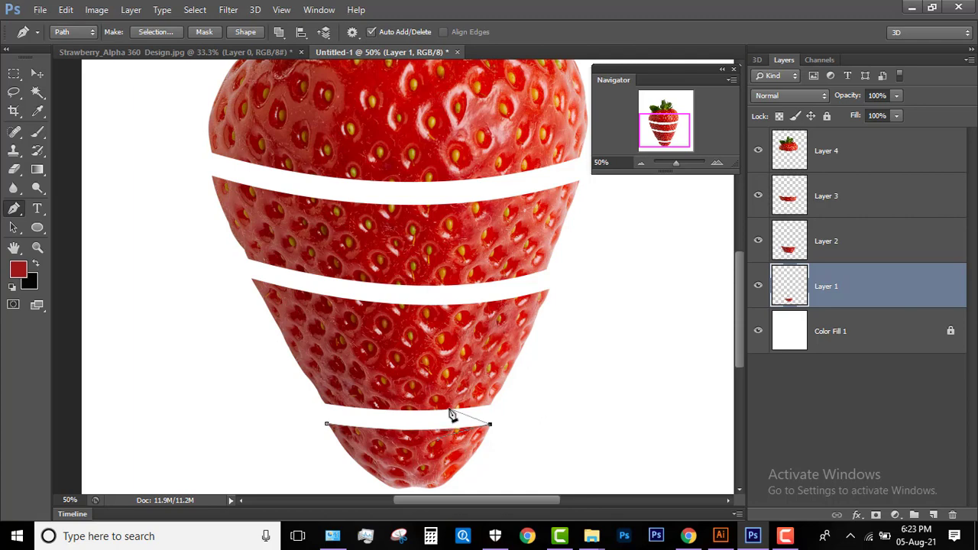
left_click_drag(487, 408, 410, 413)
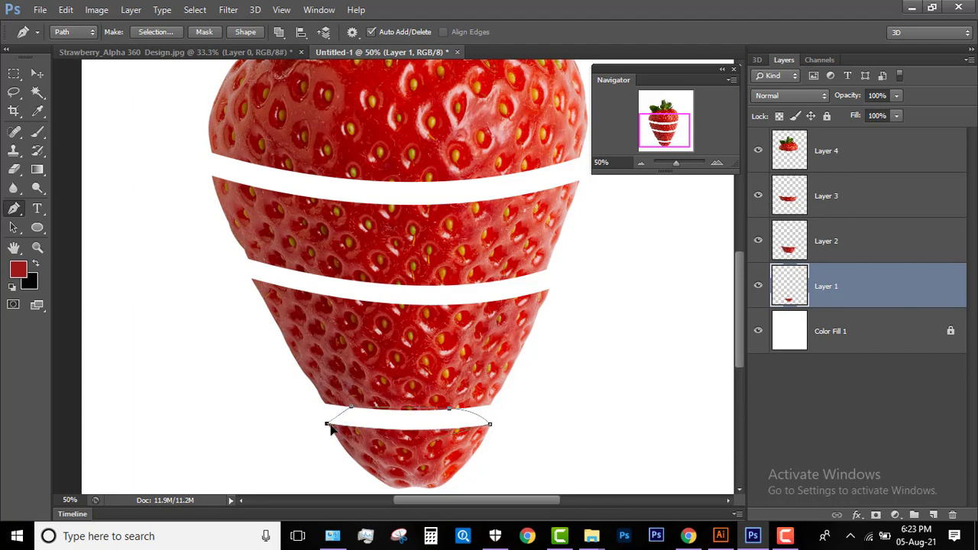
left_click_drag(330, 429, 330, 437)
key("ctrl+Return")
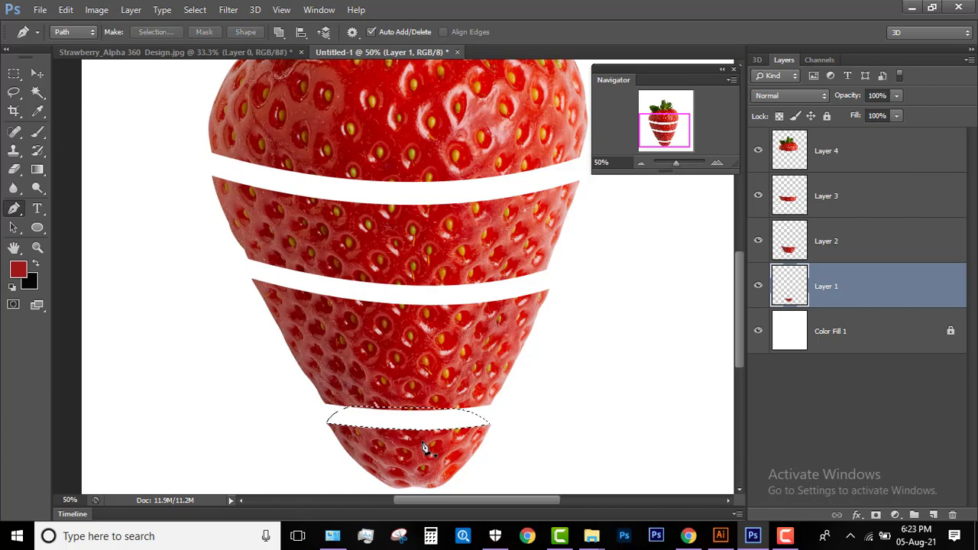
left_click(896, 515)
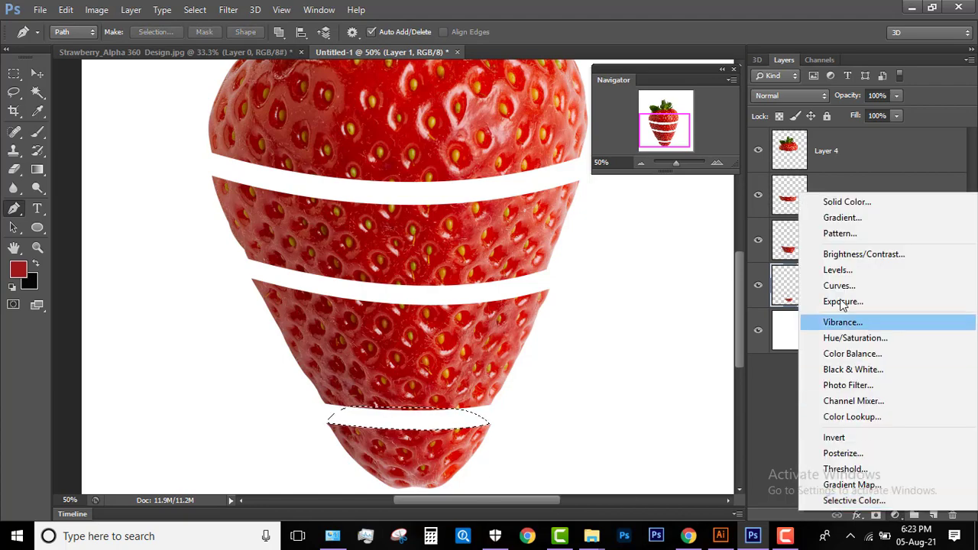
Add a dark red aa1514 Solid Color fill layer masked to the bottom slice's cut rim
left_click(869, 200)
left_click(423, 330)
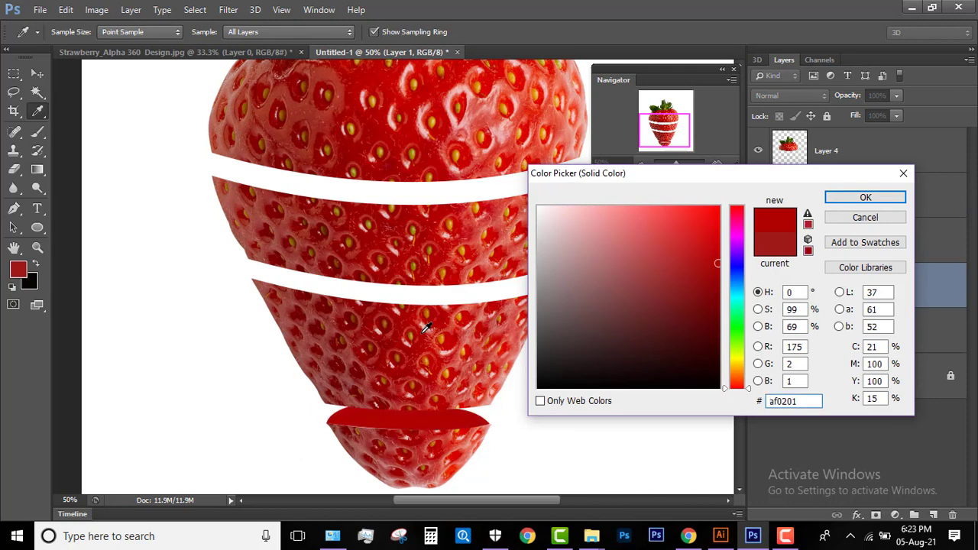
mouse_move(714, 262)
left_mouse_down()
mouse_move(693, 228)
mouse_move(689, 260)
mouse_move(697, 267)
left_mouse_up()
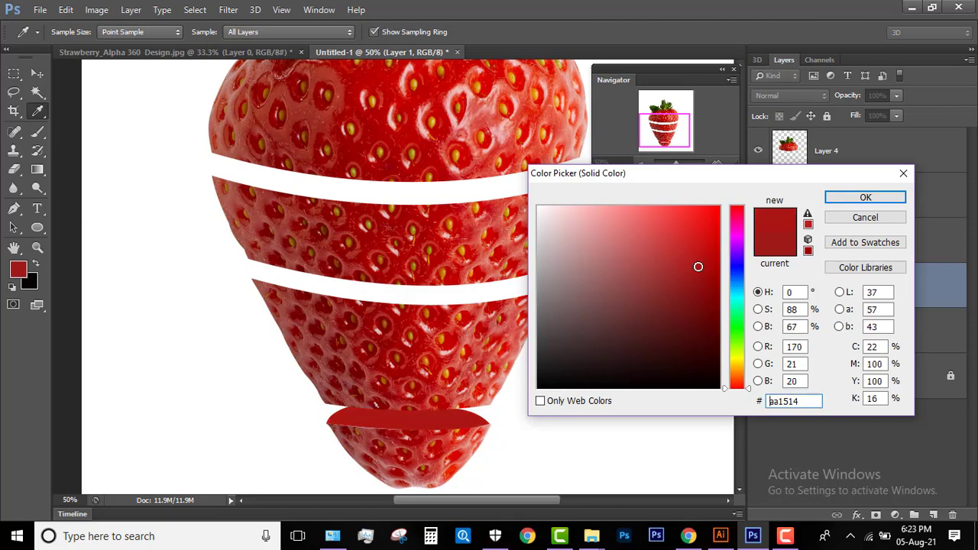
left_click(861, 196)
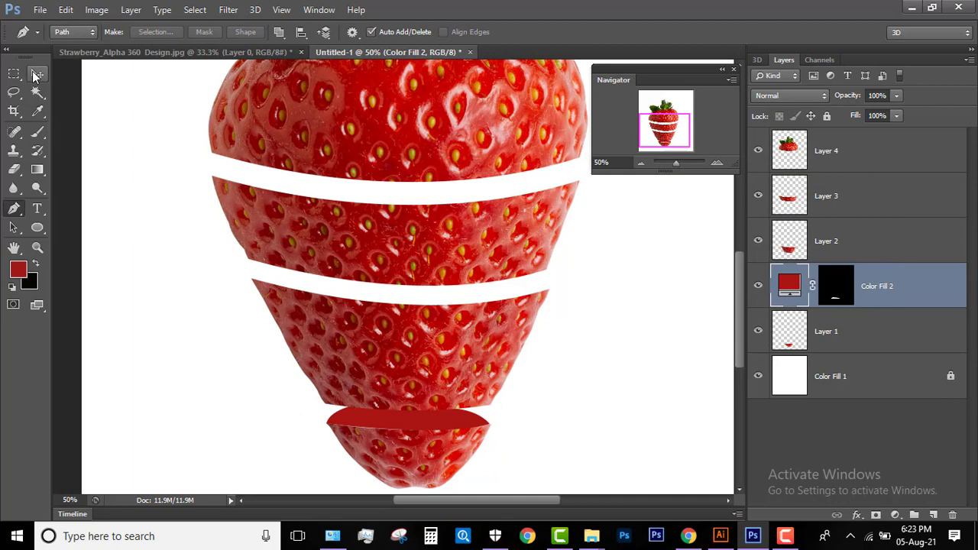
left_click(838, 294, "ctrl")
Add a Gradient fill layer and give its gradient a red c20b0c middle colour stop
left_click(897, 515)
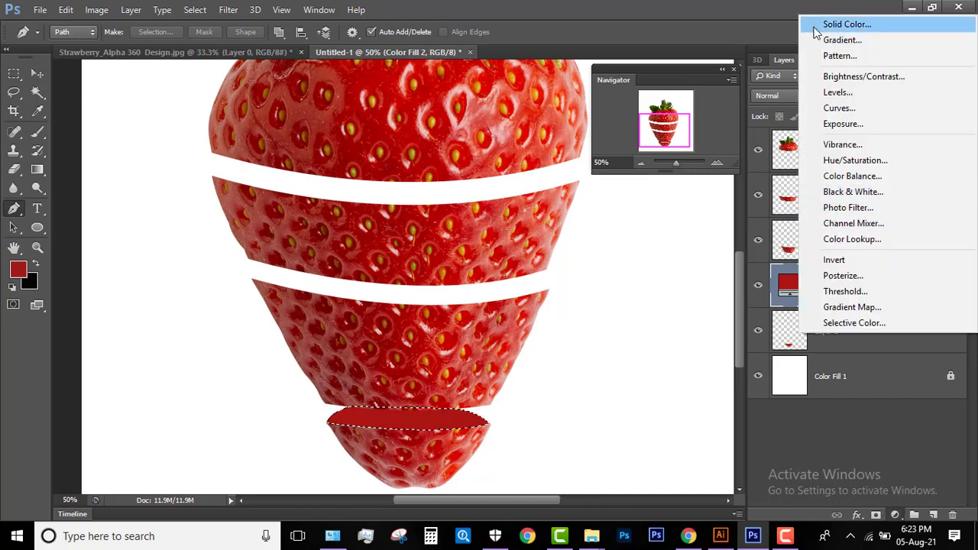
left_click(840, 40)
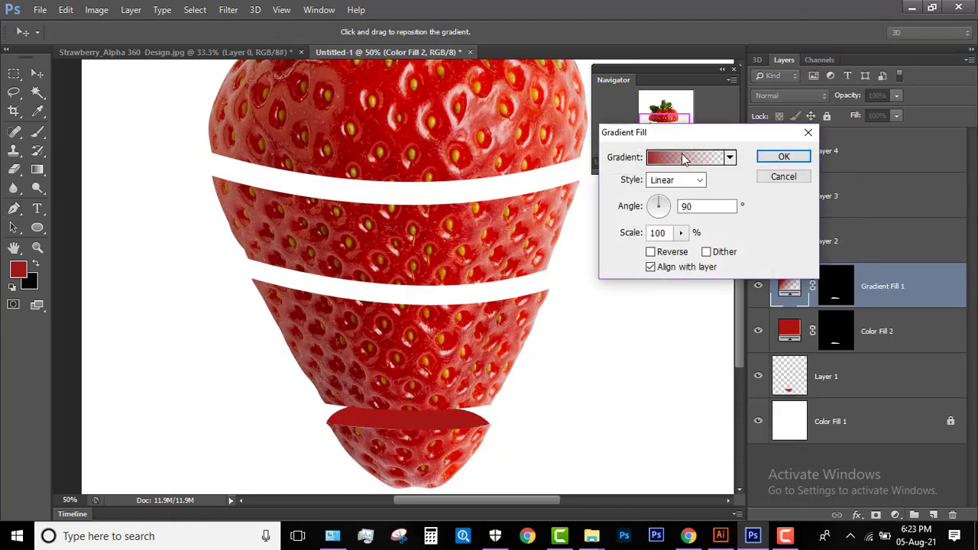
left_click(681, 159)
left_click(754, 314)
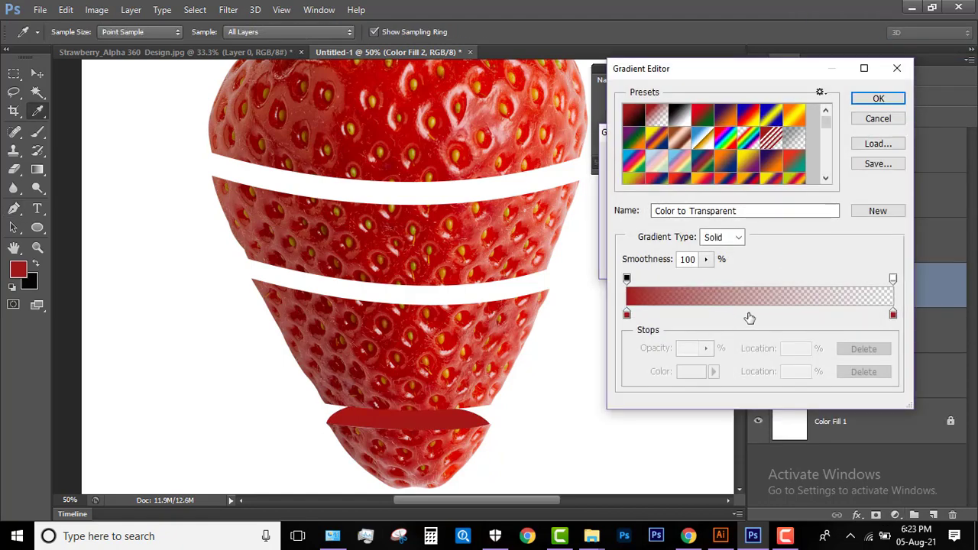
left_click(683, 373)
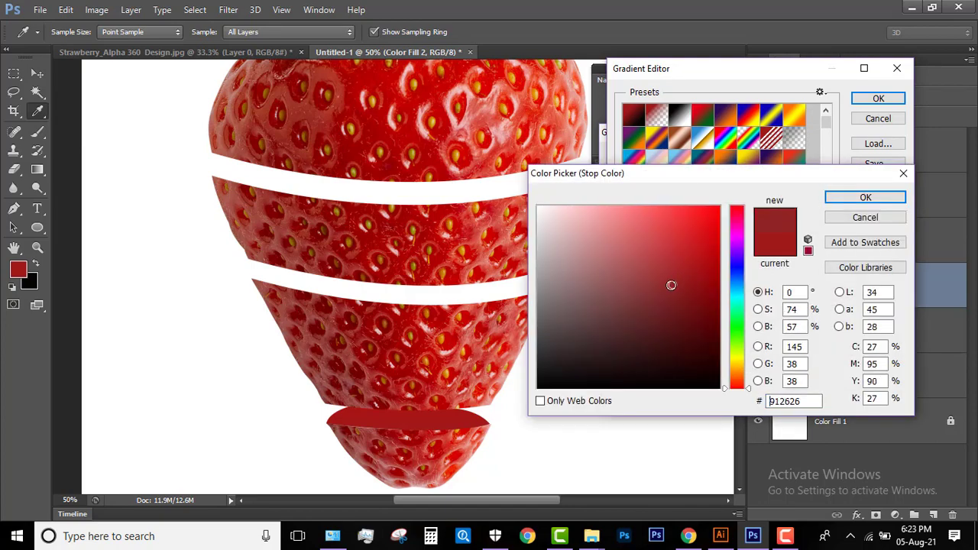
left_click_drag(683, 281, 670, 283)
left_click(652, 282)
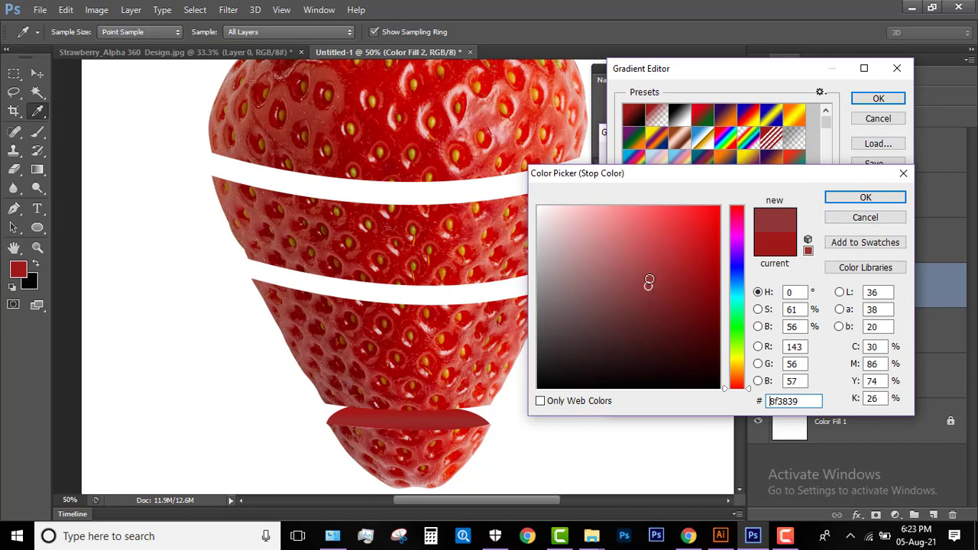
left_click(699, 265)
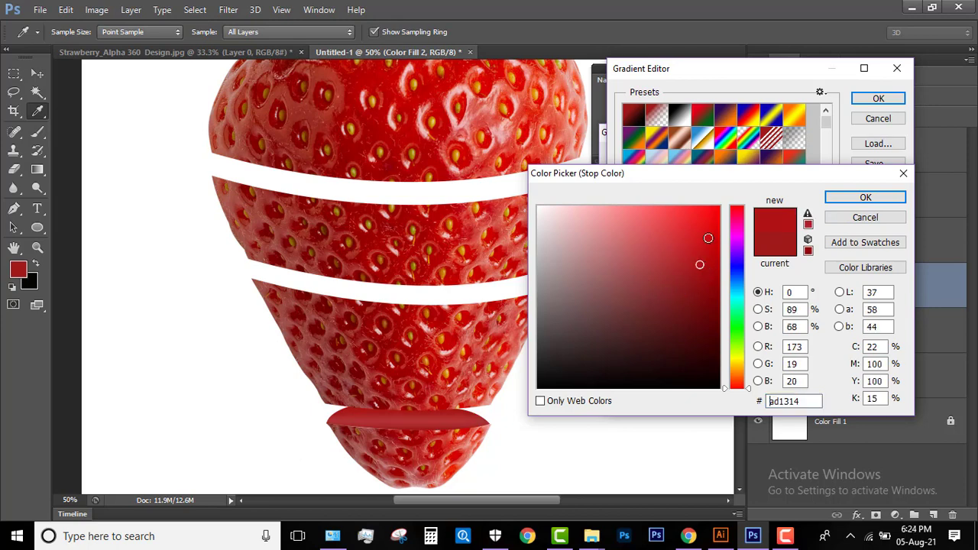
left_click(708, 263)
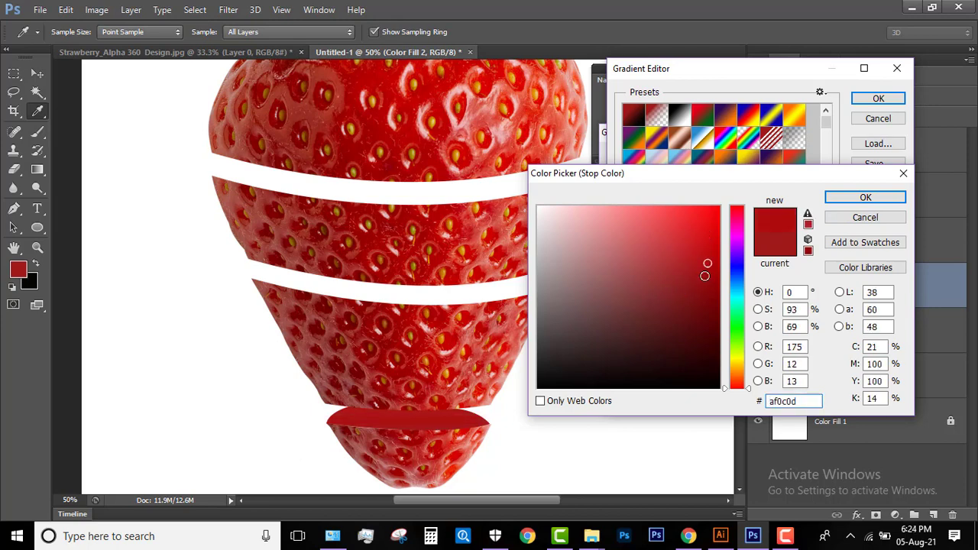
left_click(709, 249)
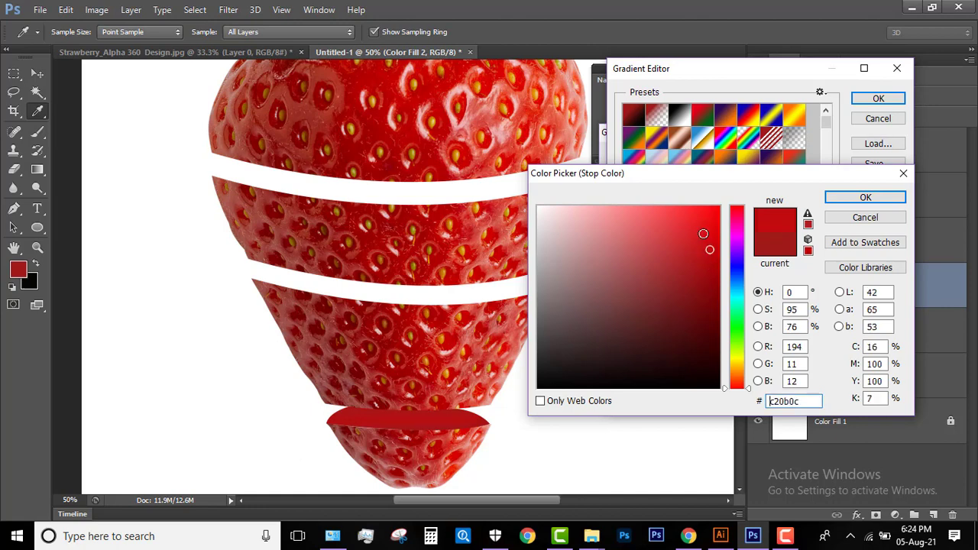
left_click(865, 198)
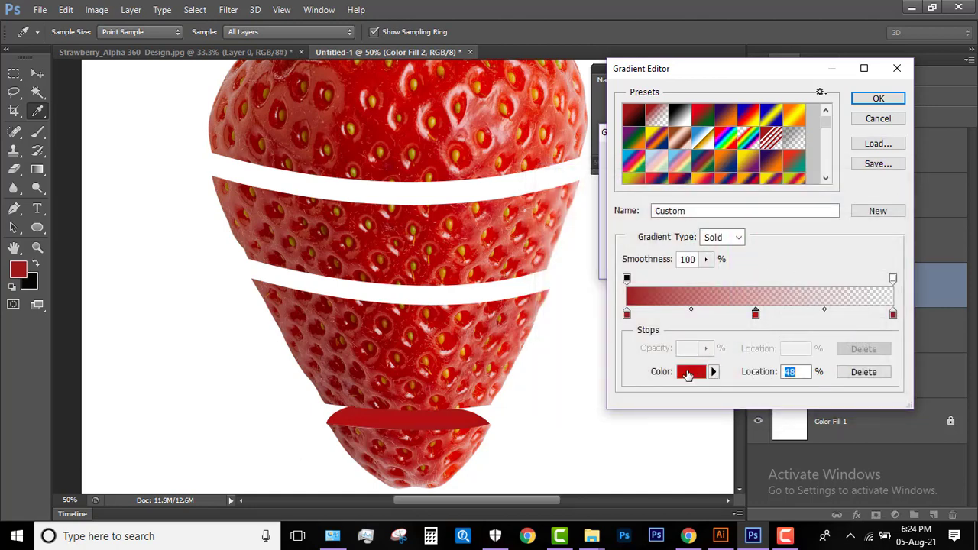
Make the gradient's right end more opaque, move its midpoint to 54%, and adjust the angle
left_click(893, 314)
left_click(892, 279)
left_click_drag(655, 349, 674, 348)
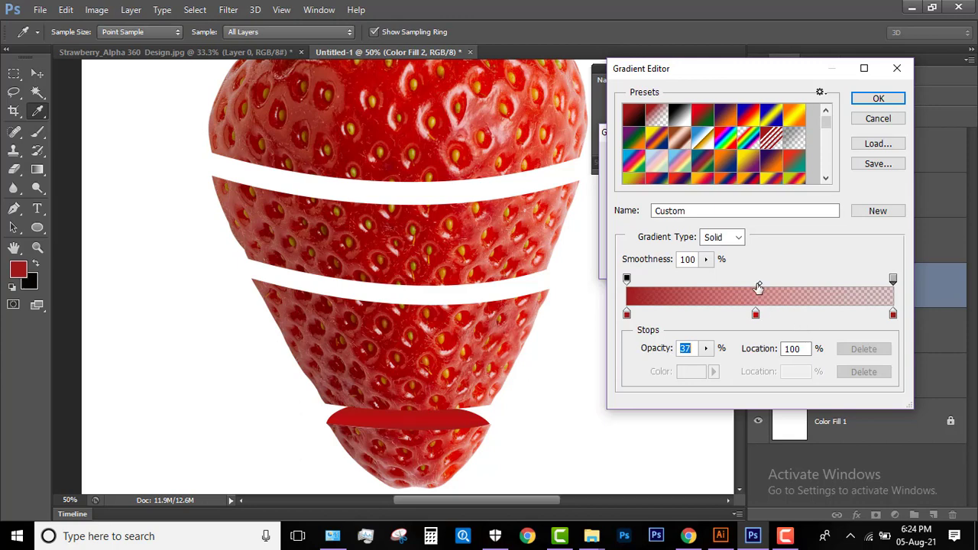
left_click_drag(760, 283, 771, 281)
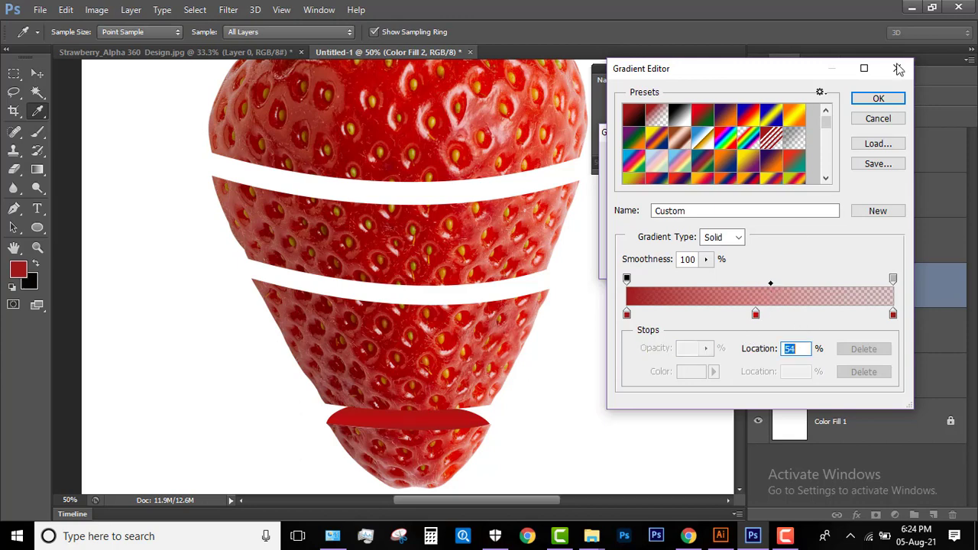
left_click(879, 99)
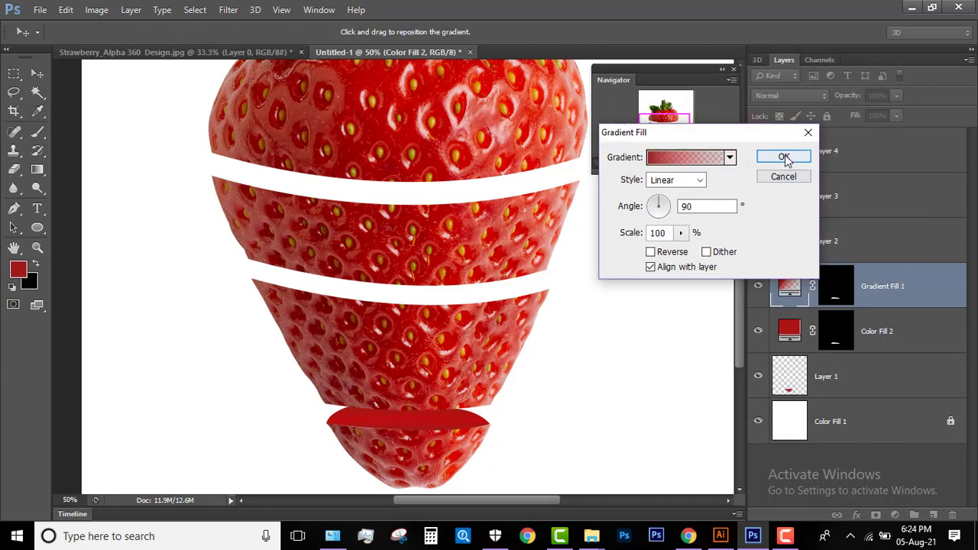
left_click(651, 200)
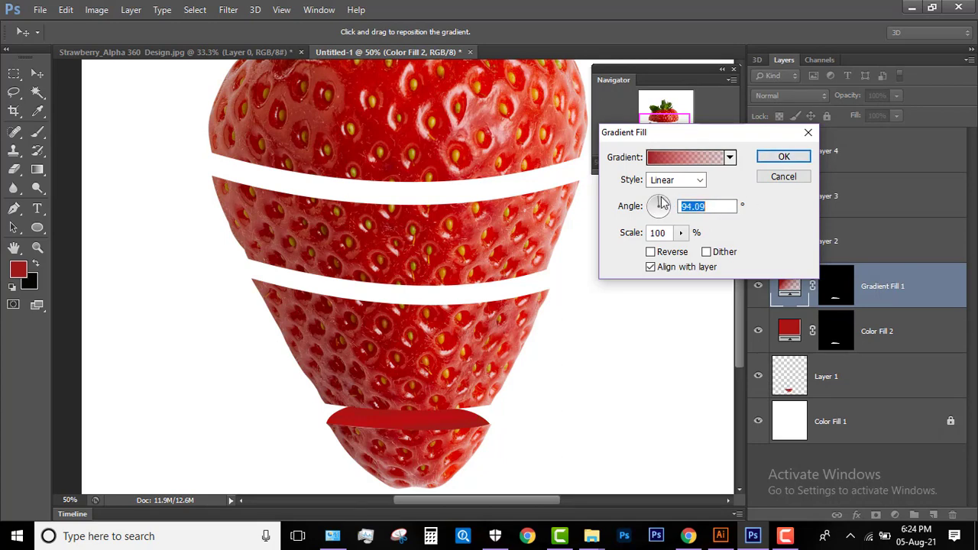
left_click(781, 157)
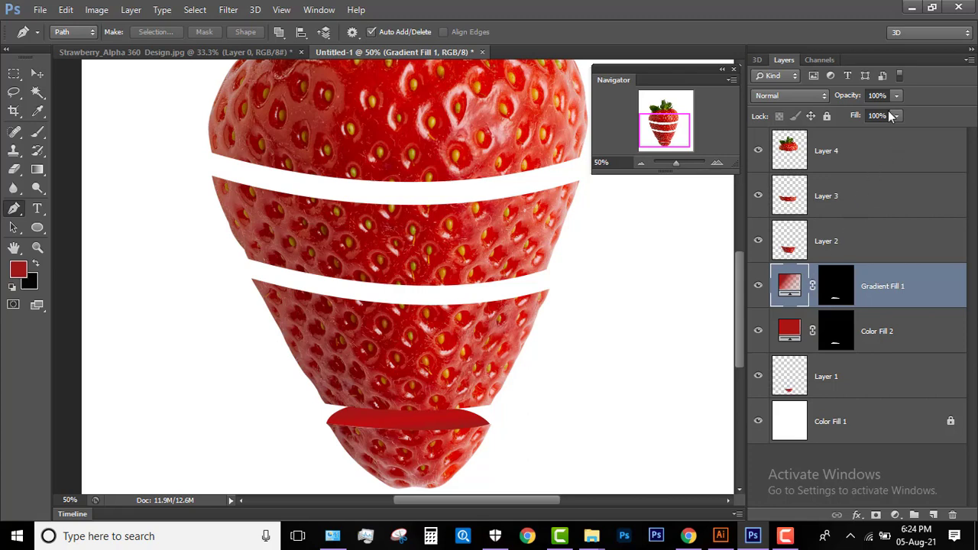
Set Gradient Fill 1's fill to 51% and merge it with Color Fill 2 using Ctrl+E
left_click_drag(854, 117, 840, 118)
key("Return")
left_click(758, 287)
key("shift+alt+bracketleft")
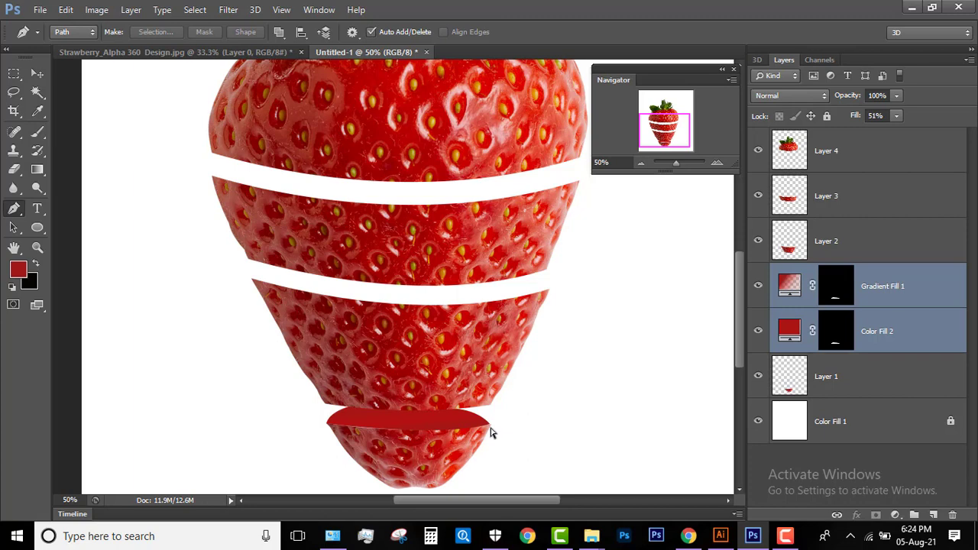
key("ctrl+e")
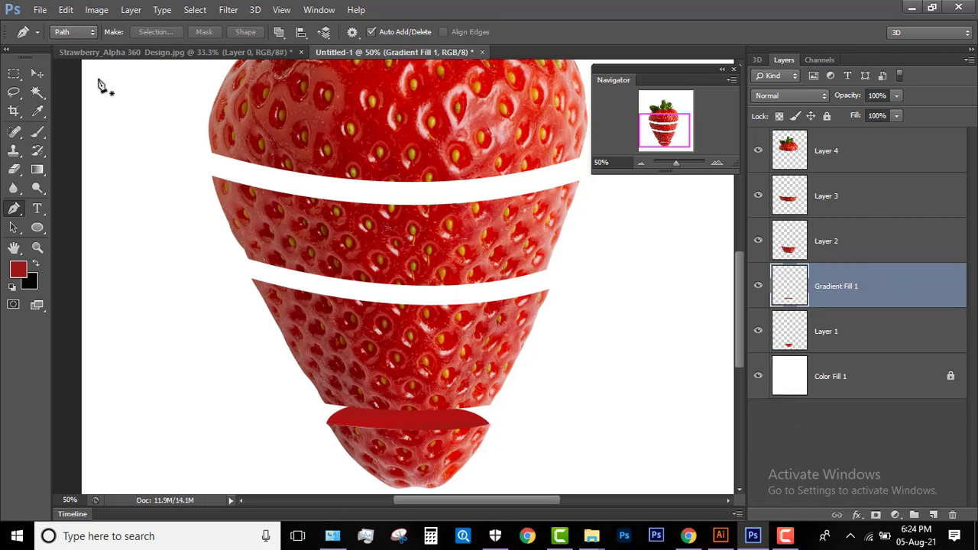
Load the bottom slice's outline as a selection and add a new empty layer above Layer 1
left_click(40, 72)
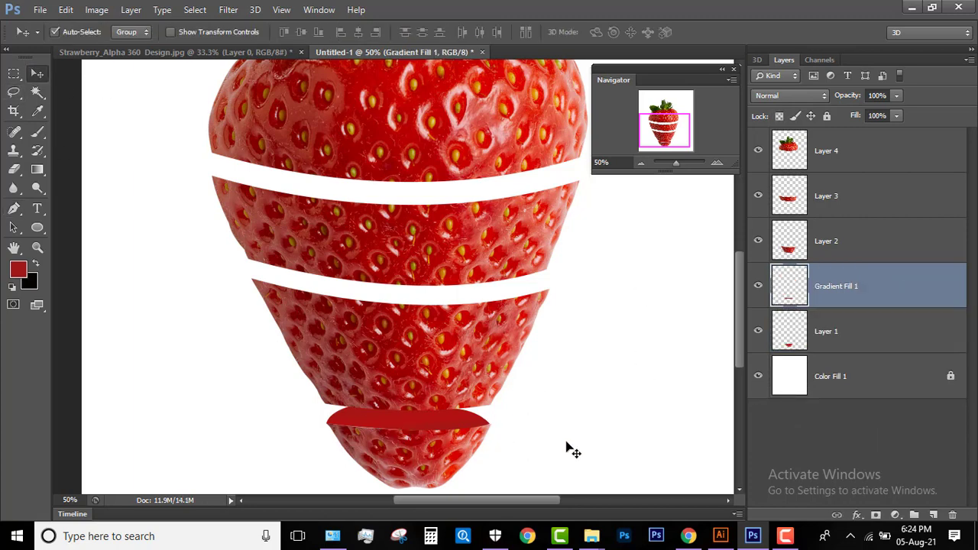
left_click(789, 341, "ctrl")
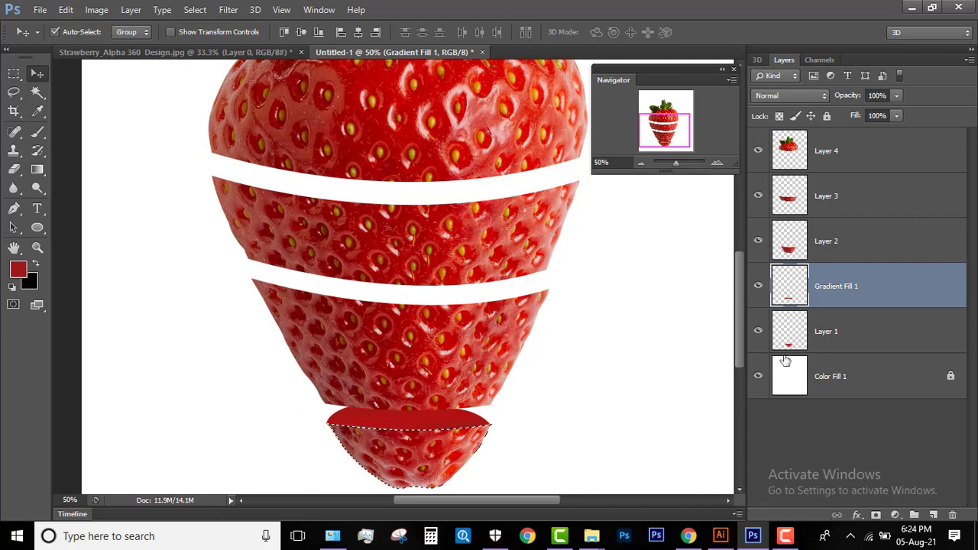
key("alt+bracketleft")
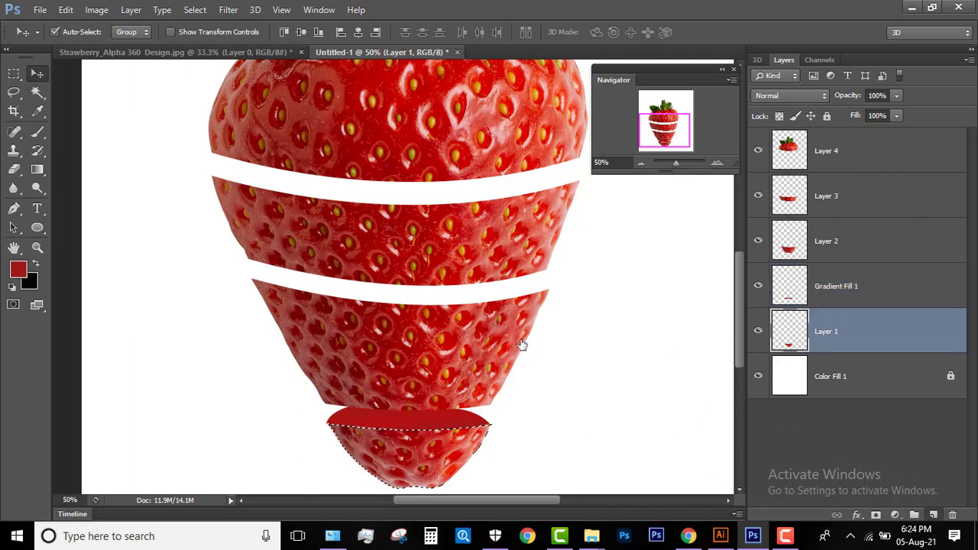
left_click(933, 514)
Stroke the selection on the outside in dark red a01718
left_click(69, 10)
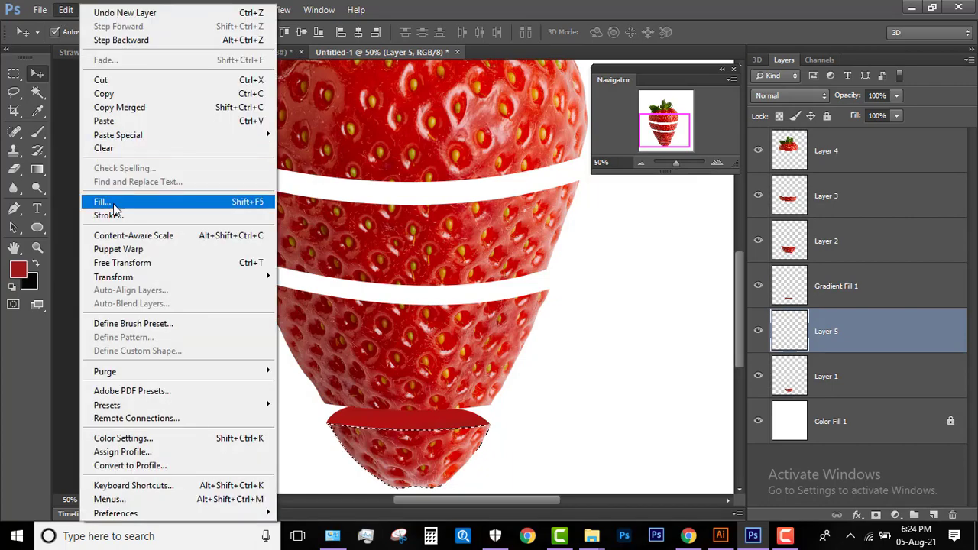
left_click(99, 214)
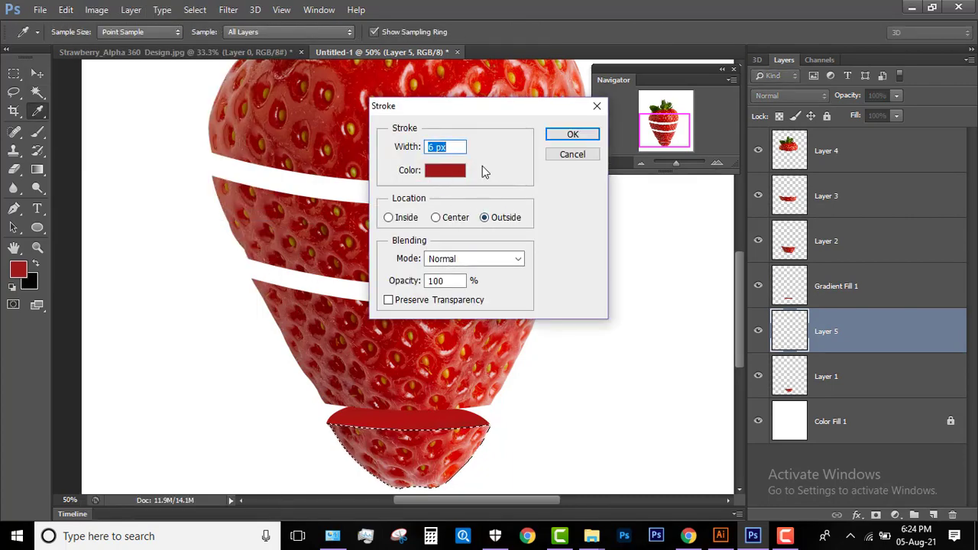
left_click(443, 174)
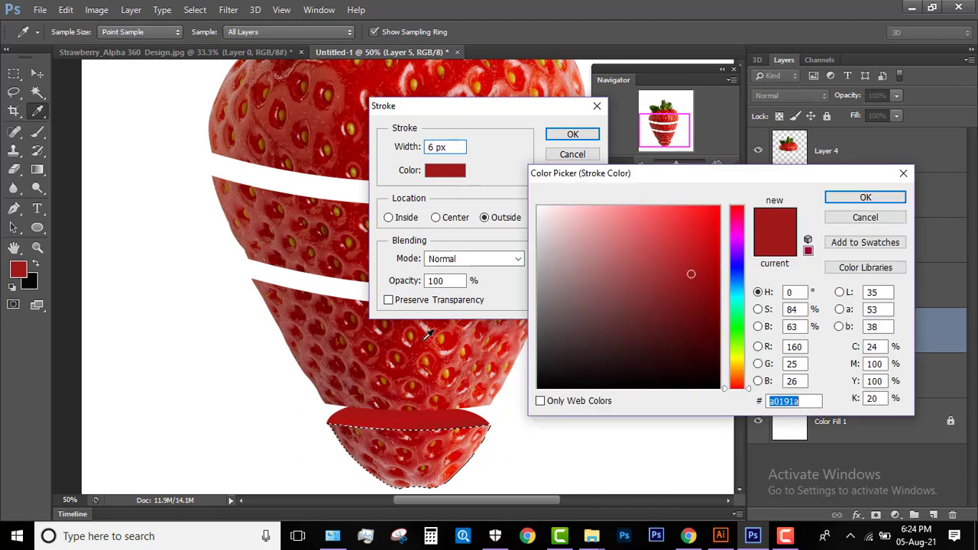
left_click_drag(692, 275, 692, 274)
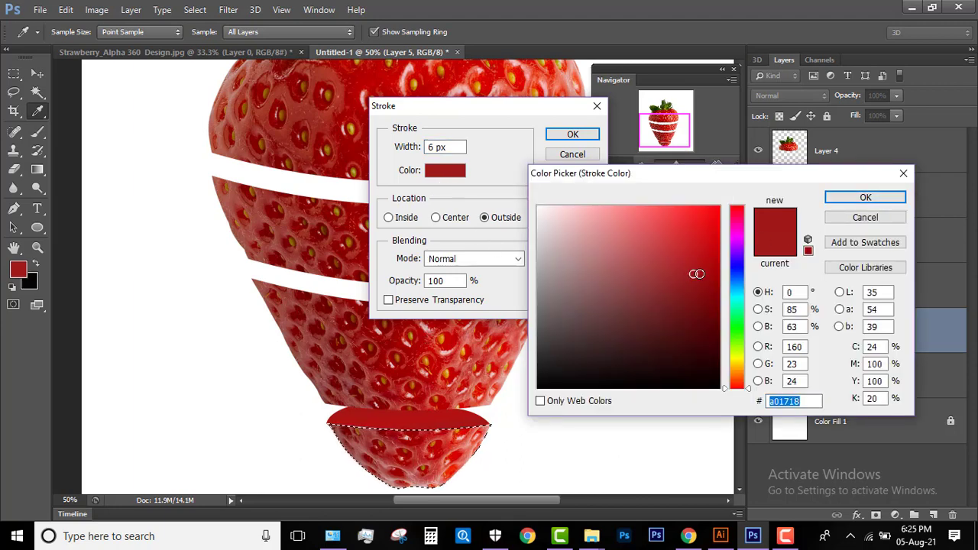
left_click(701, 268)
left_click(848, 199)
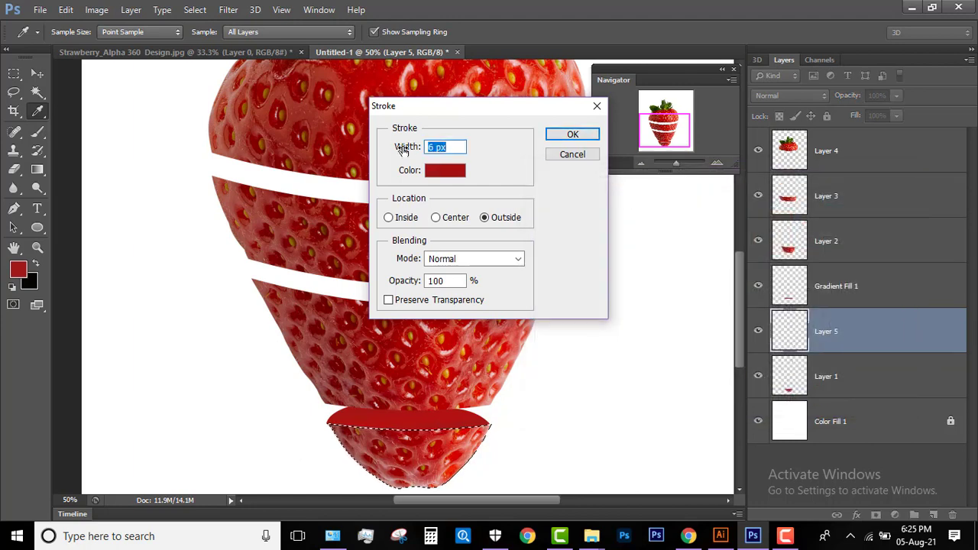
left_click(572, 136)
key("v")
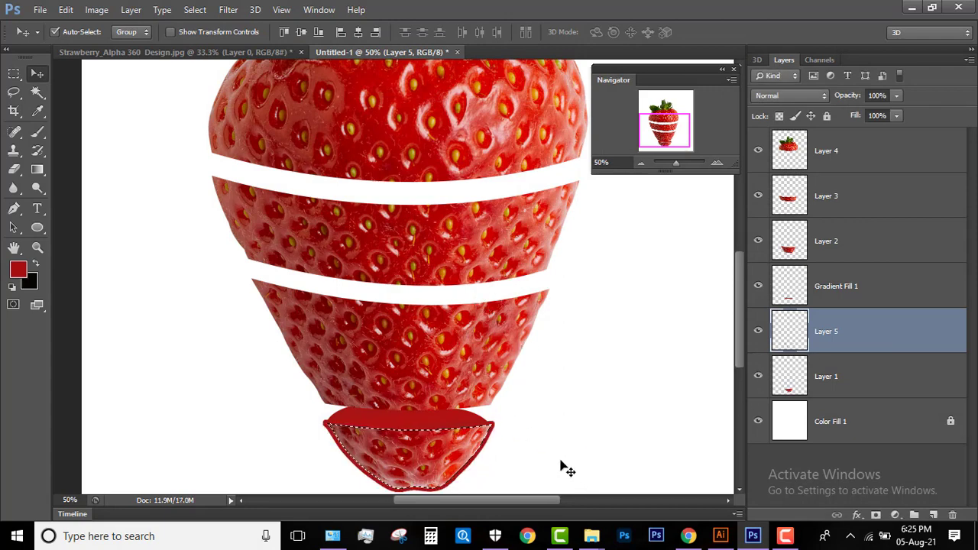
Deselect, mask Layer 5, and paint out the outline along the slice's sides with a hard 63 px brush
key("ctrl+d")
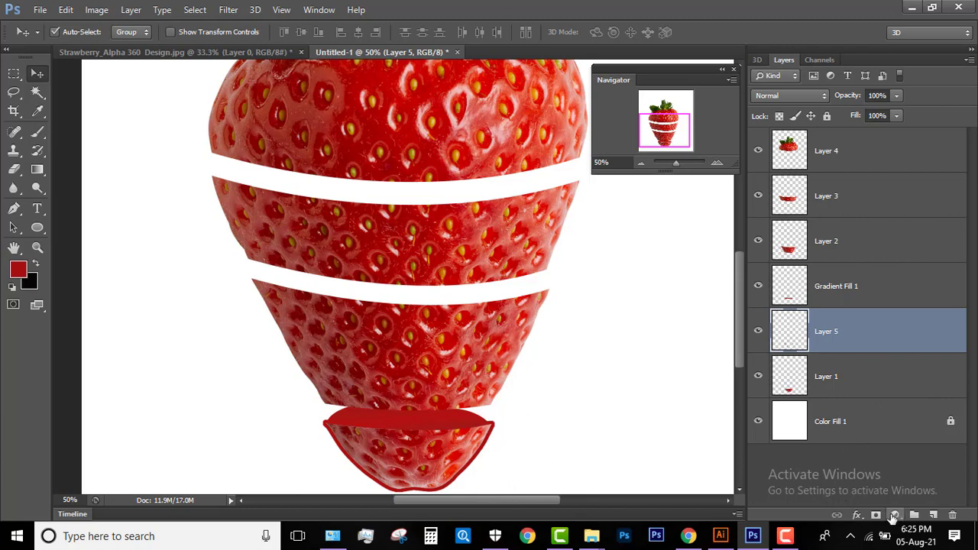
left_click(875, 515)
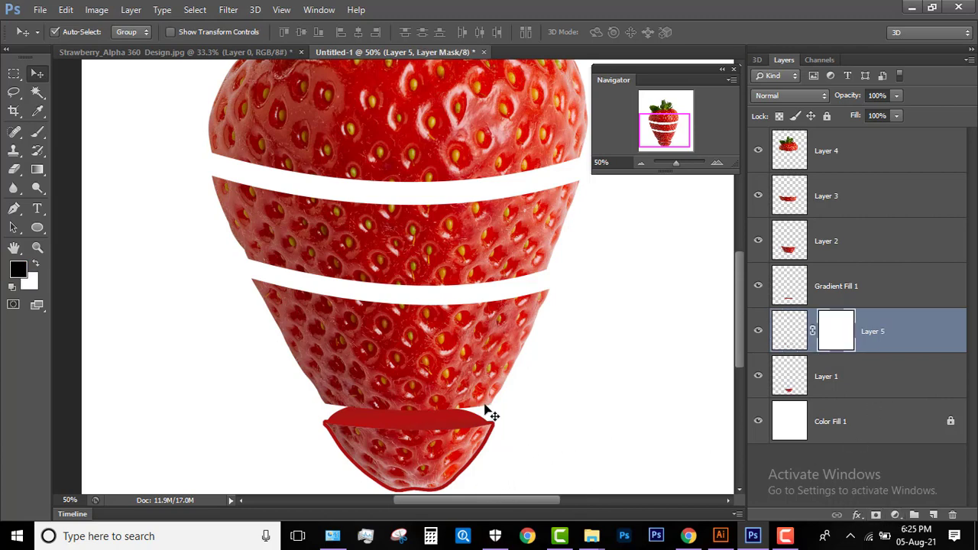
key("b")
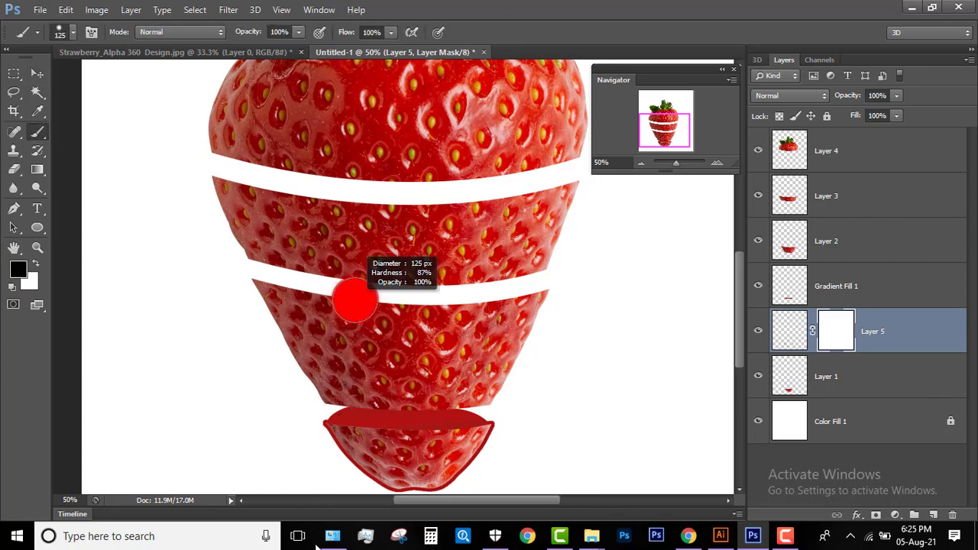
left_click_drag(414, 275, 406, 331)
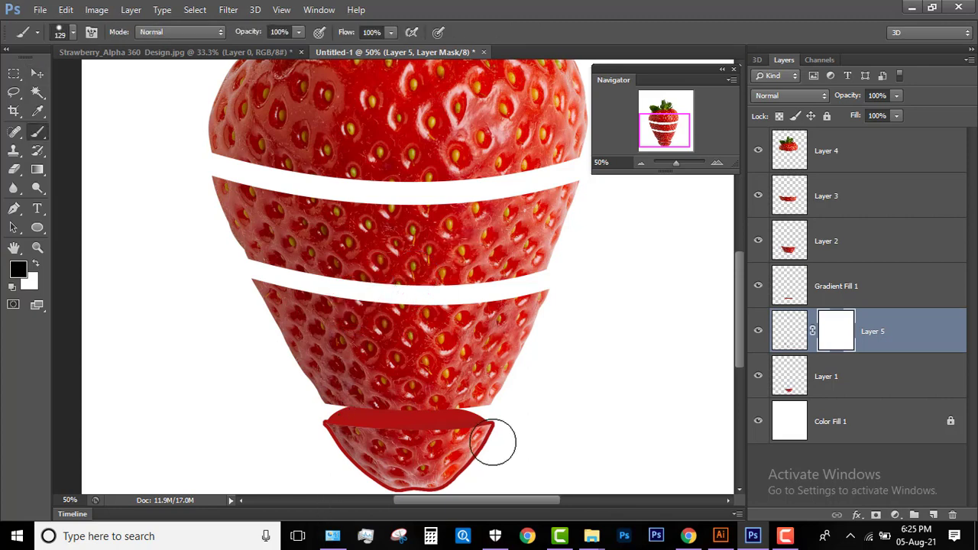
scroll(502, 415, "up", 1, "alt")
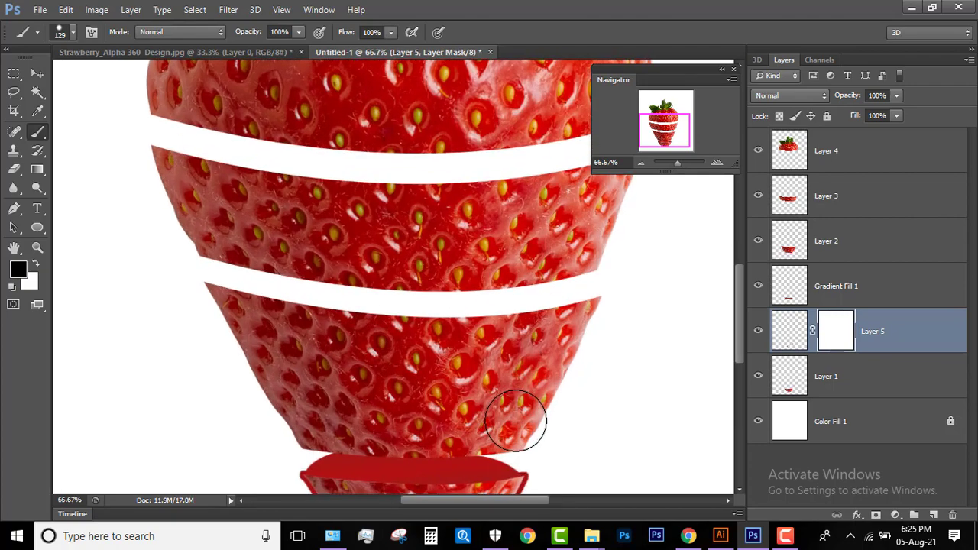
left_click_drag(526, 415, 513, 277)
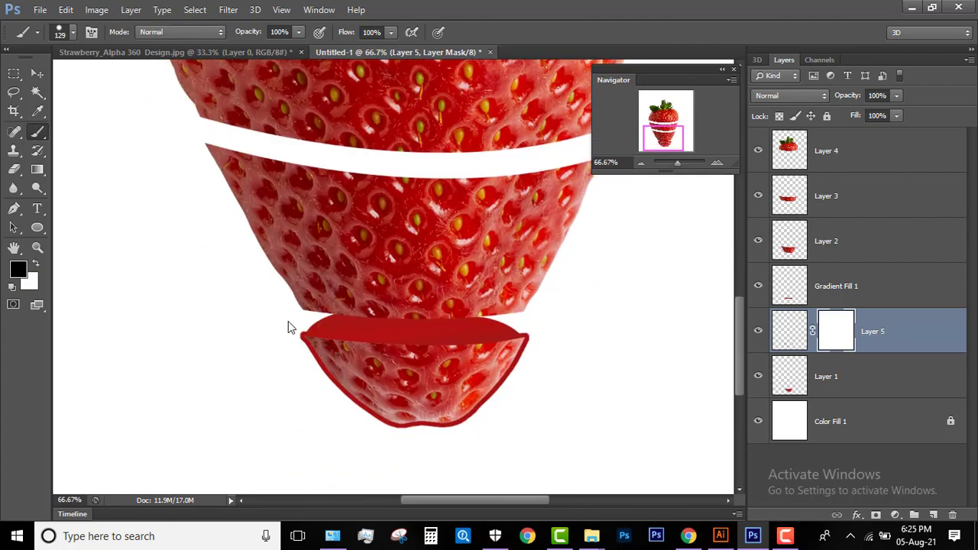
left_click_drag(288, 323, 324, 424)
mouse_move(298, 349)
left_mouse_down()
mouse_move(310, 375)
mouse_move(323, 371)
mouse_move(395, 417)
mouse_move(462, 422)
mouse_move(526, 369)
mouse_move(543, 326)
left_mouse_up()
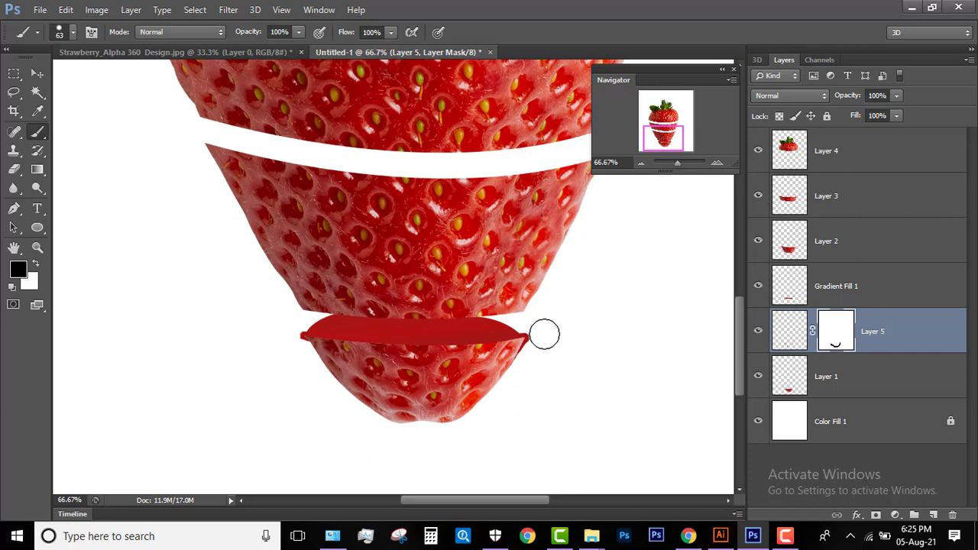
mouse_move(531, 320)
left_mouse_down()
mouse_move(535, 345)
mouse_move(491, 387)
left_mouse_up()
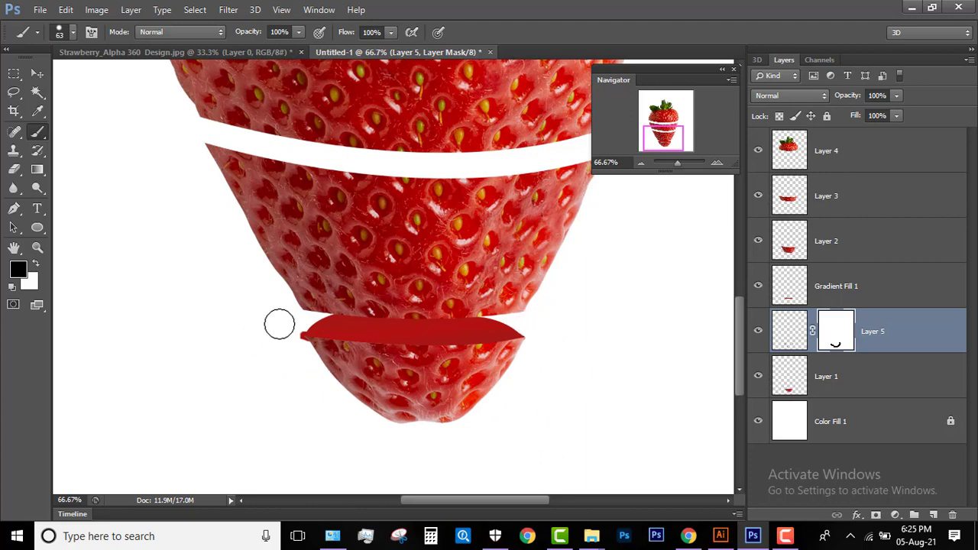
left_click_drag(278, 323, 295, 324)
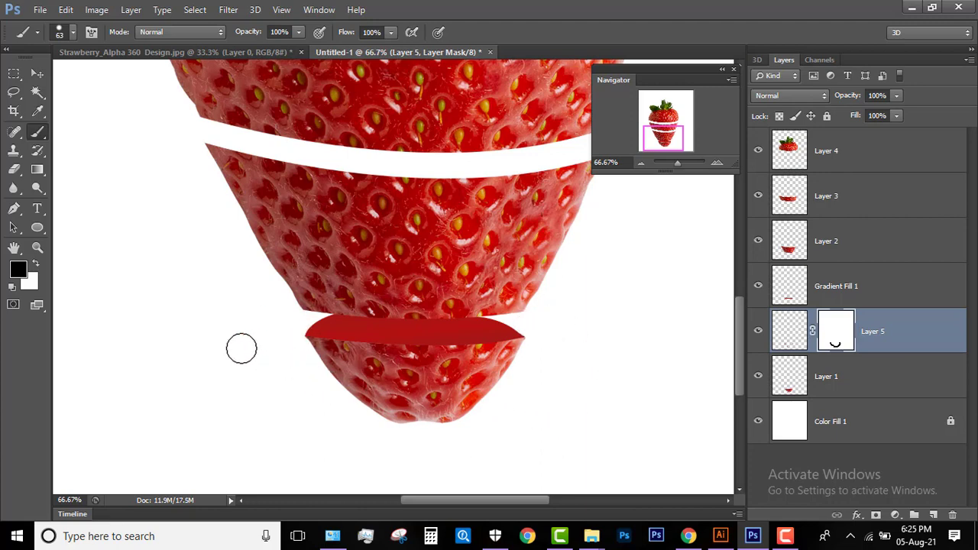
mouse_move(240, 345)
left_mouse_down()
mouse_move(306, 360)
mouse_move(395, 408)
left_mouse_up()
Check the outline with Layer 1 hidden, then add a layer mask to Layer 1
left_click(758, 378)
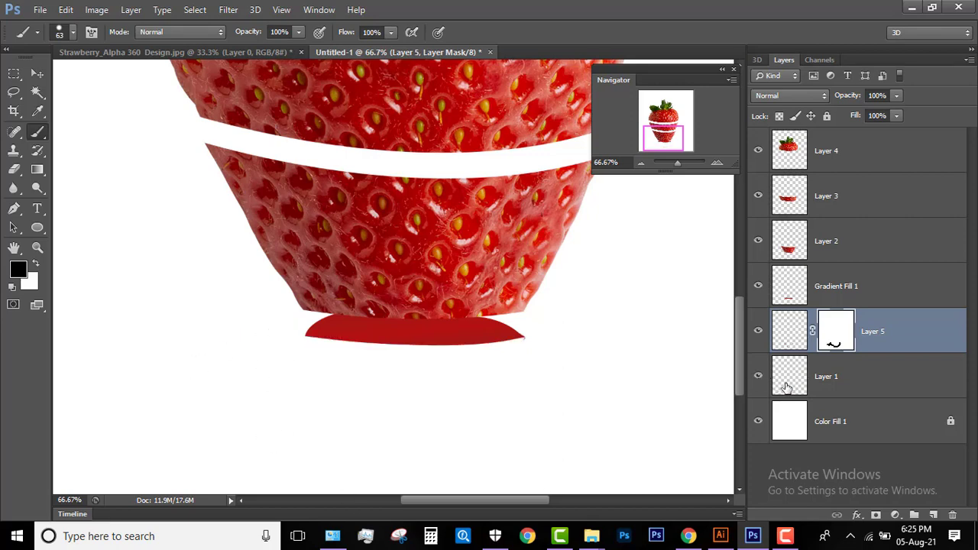
left_click(787, 382)
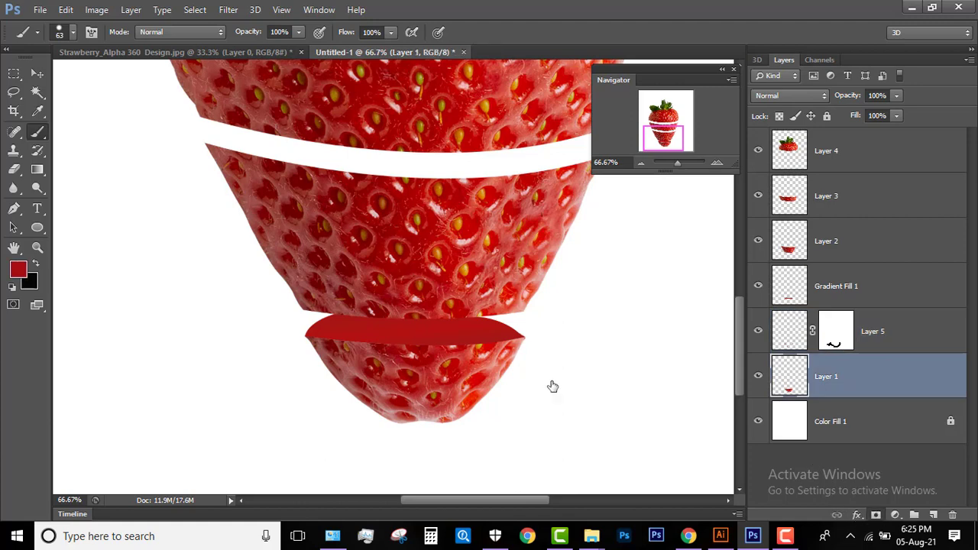
left_click(875, 514)
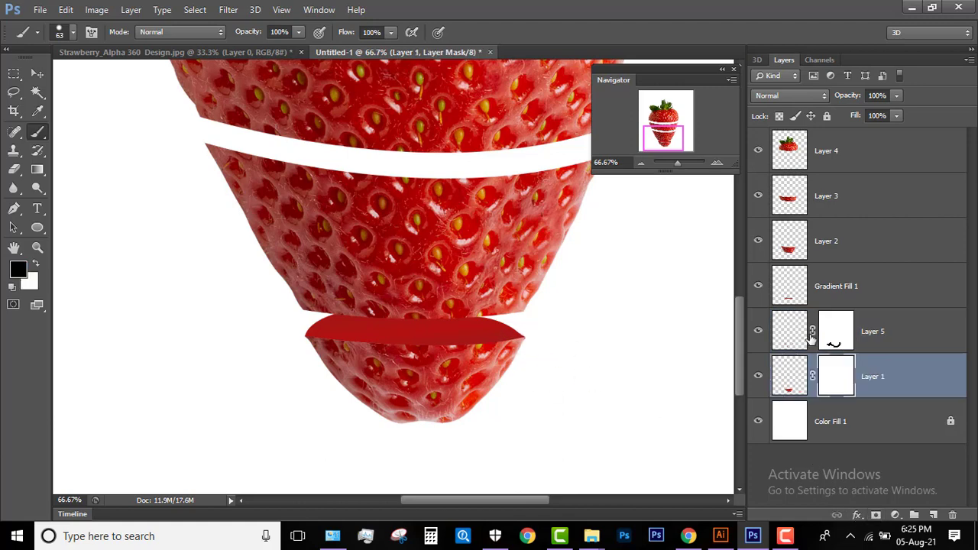
Hide stray bits at the slice's left and right edges in Layer 1's mask, comparing with Layer 5 toggled
key("alt+bracketright")
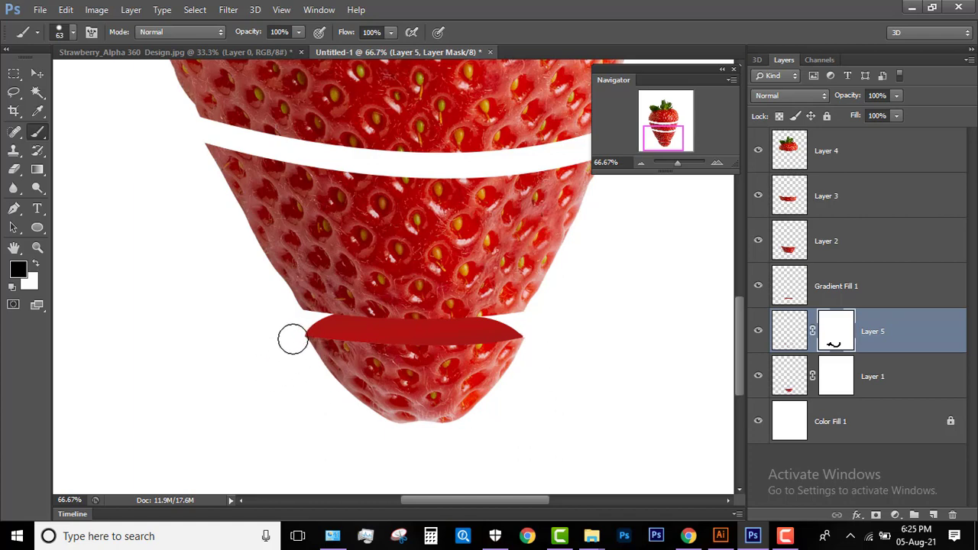
left_click(834, 382)
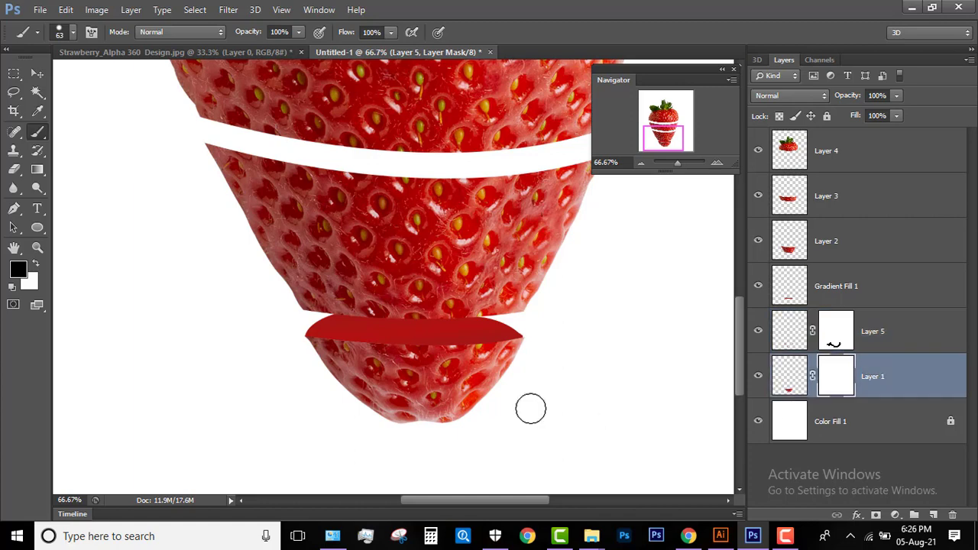
mouse_move(552, 351)
left_mouse_down()
mouse_move(539, 334)
mouse_move(532, 360)
left_mouse_up()
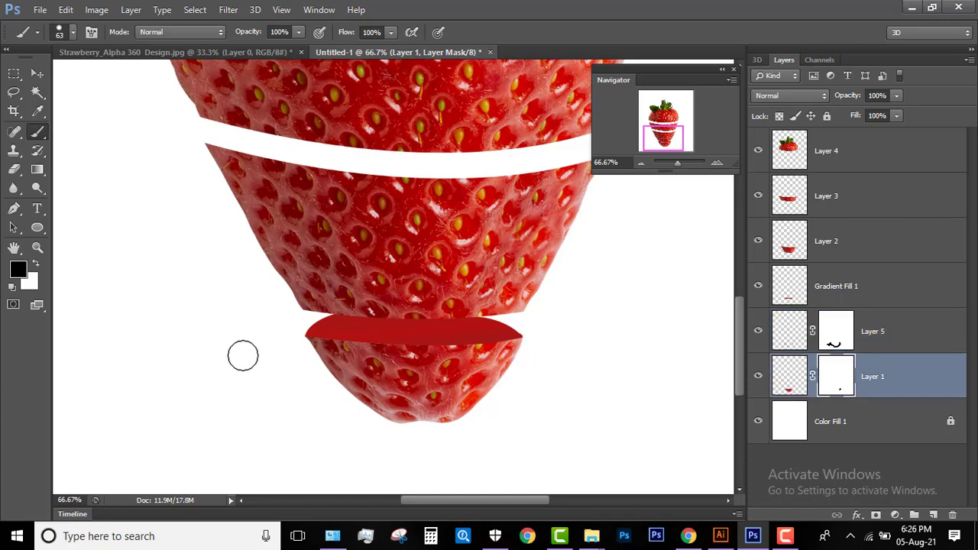
left_click_drag(290, 331, 291, 341)
left_click(834, 335)
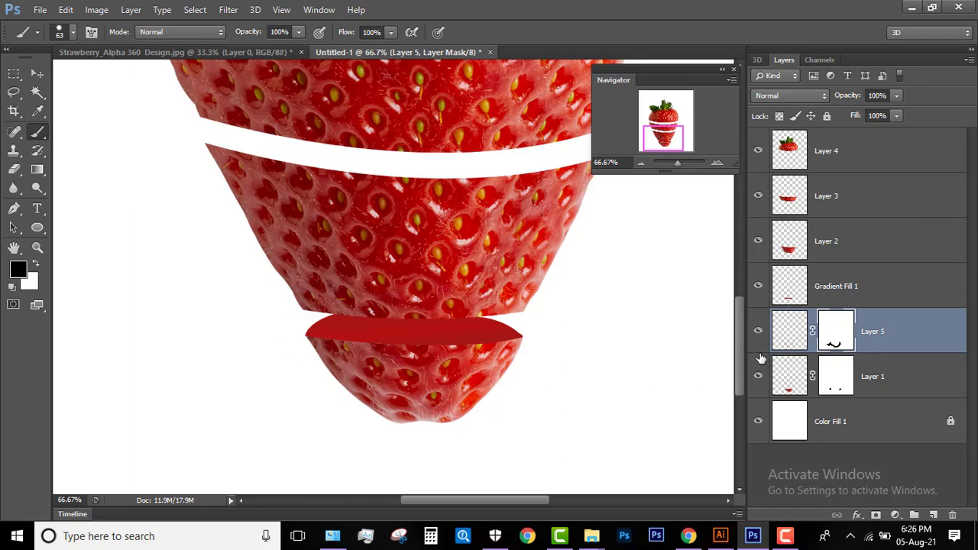
left_click(757, 331)
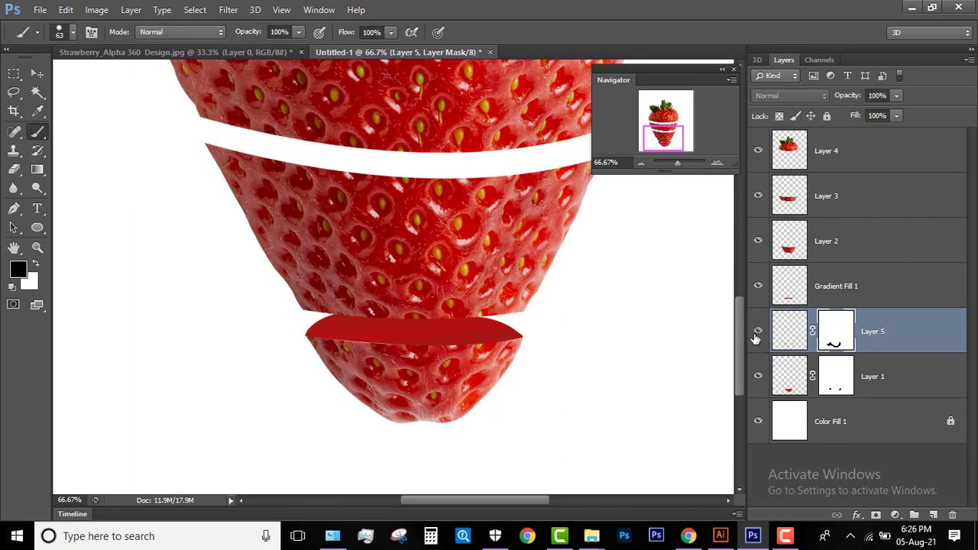
left_click(757, 333)
left_click(757, 333)
left_click(756, 333)
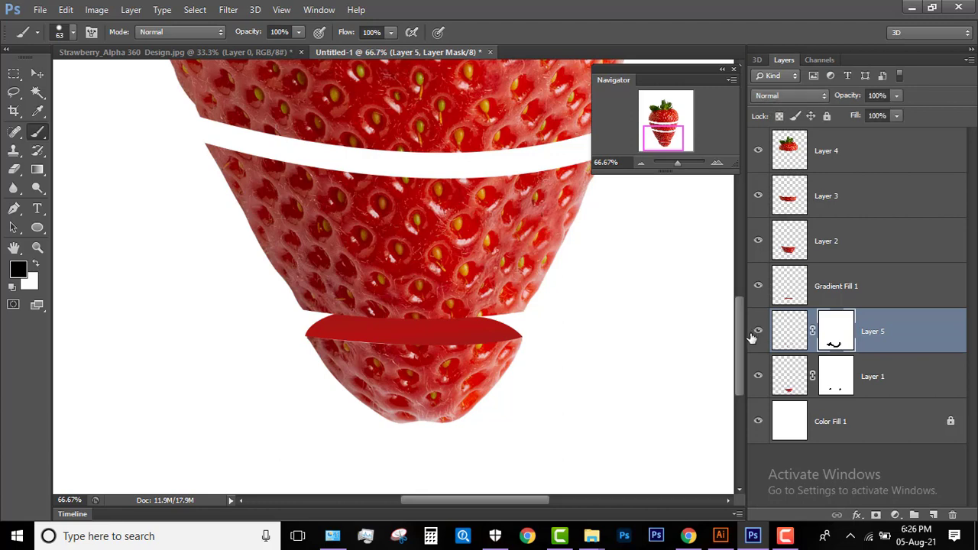
Add a mask to Gradient Fill 1 and hide the stray gradient left of the red band
left_click(809, 294)
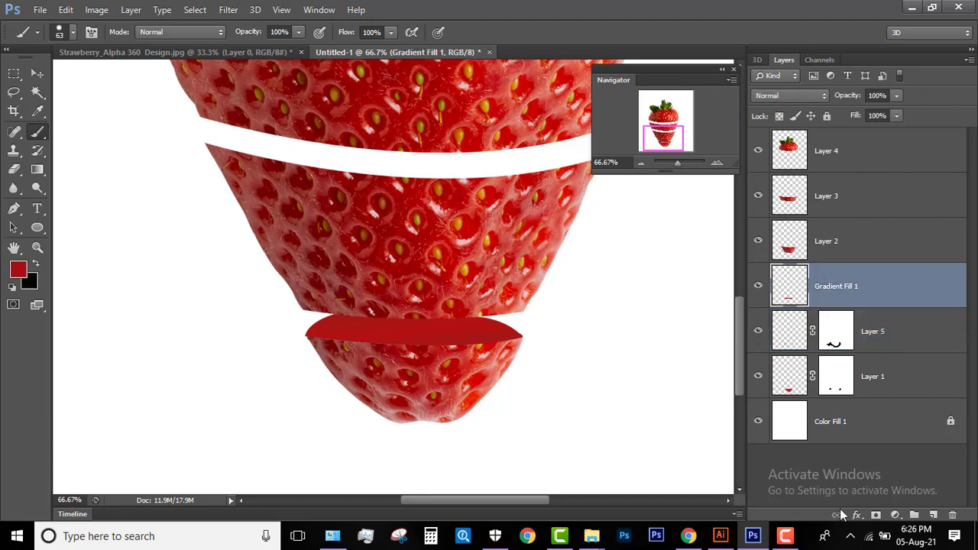
left_click(875, 515)
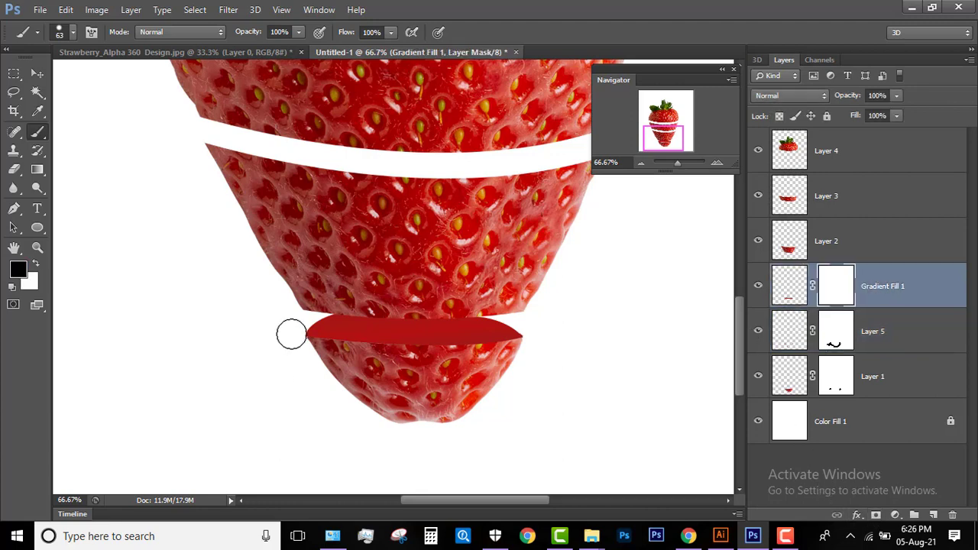
left_click_drag(290, 332, 251, 340)
left_click_drag(394, 272, 371, 359)
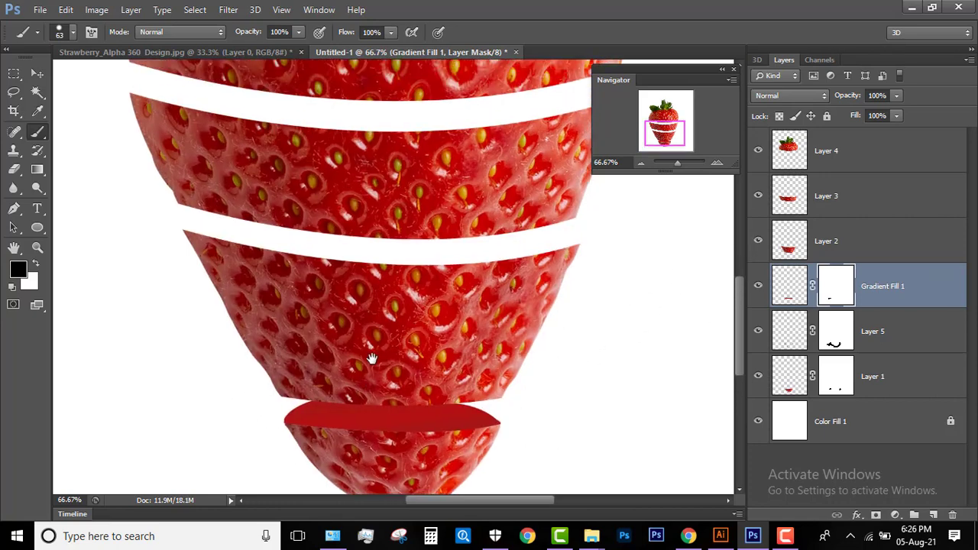
Group Gradient Fill 1, Layer 5 and Layer 1 into Group 1 with Ctrl+G
left_click(791, 388, "shift")
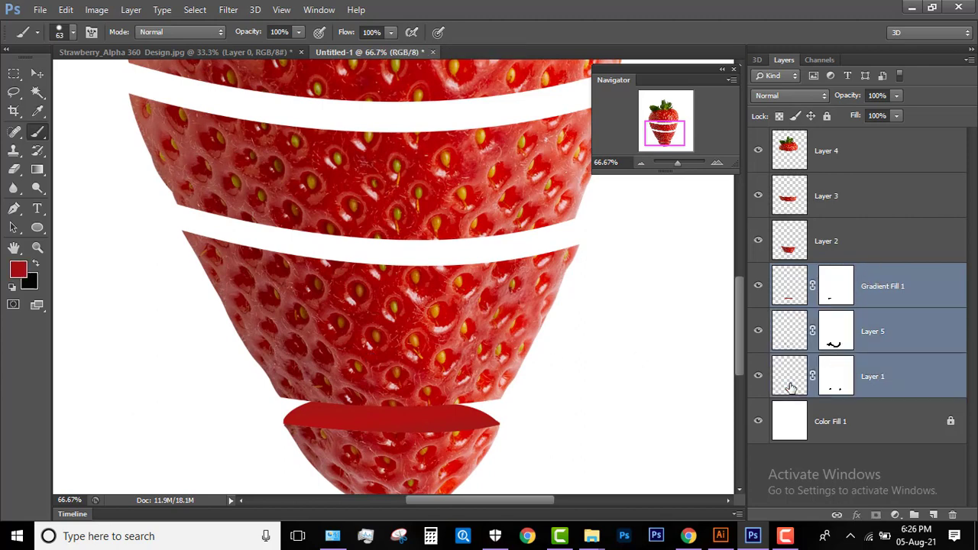
key("ctrl+g")
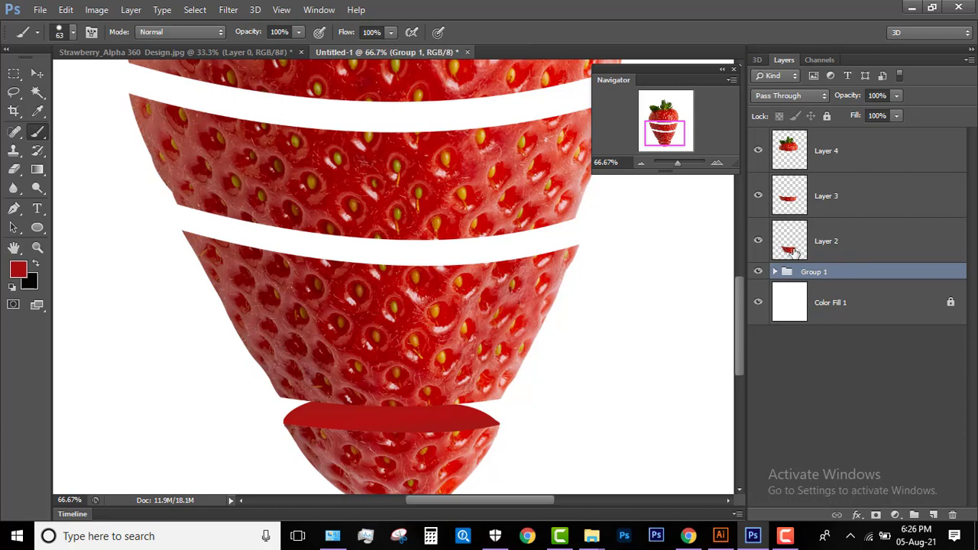
left_click(792, 249)
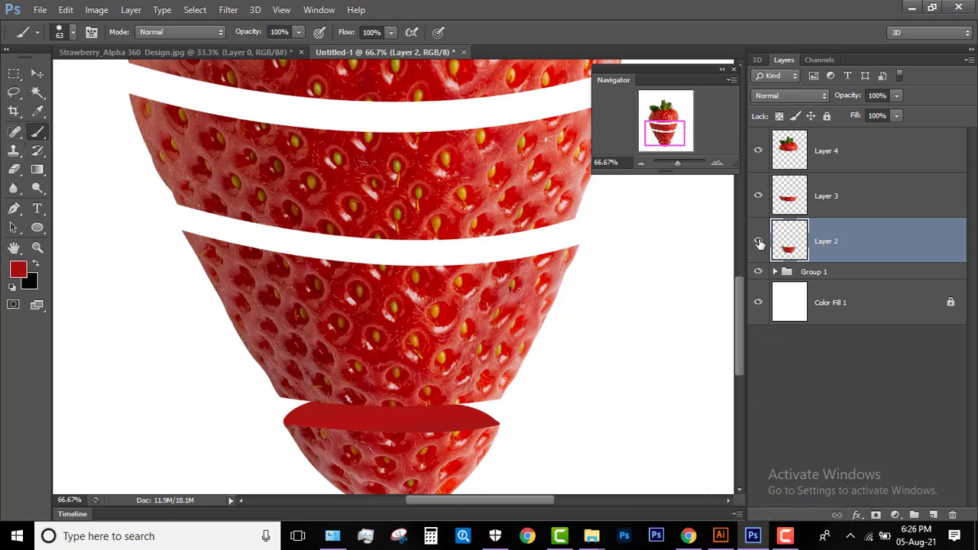
Toggle Layer 2's visibility to inspect the middle strawberry slice
left_click(759, 241)
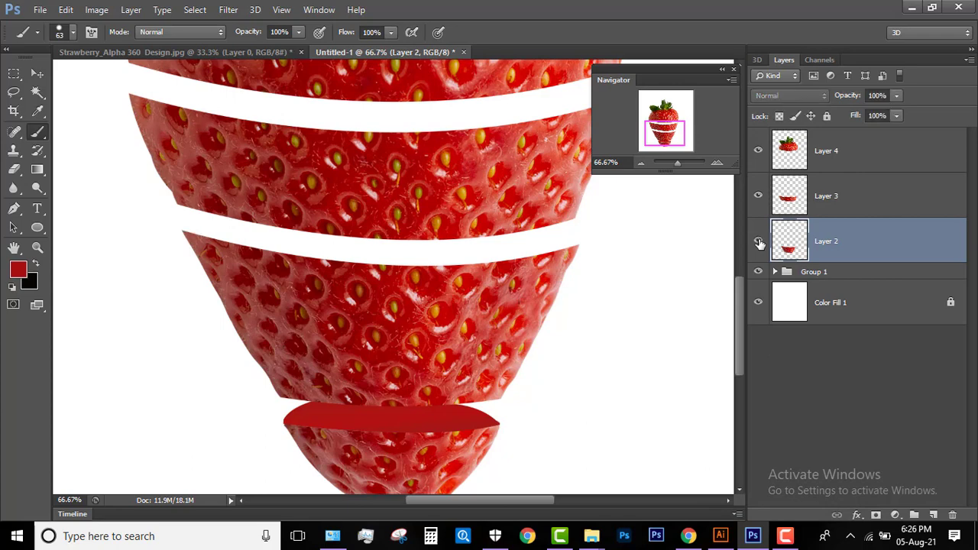
left_click(758, 241)
left_click(759, 242)
left_click(759, 241)
left_click(759, 241)
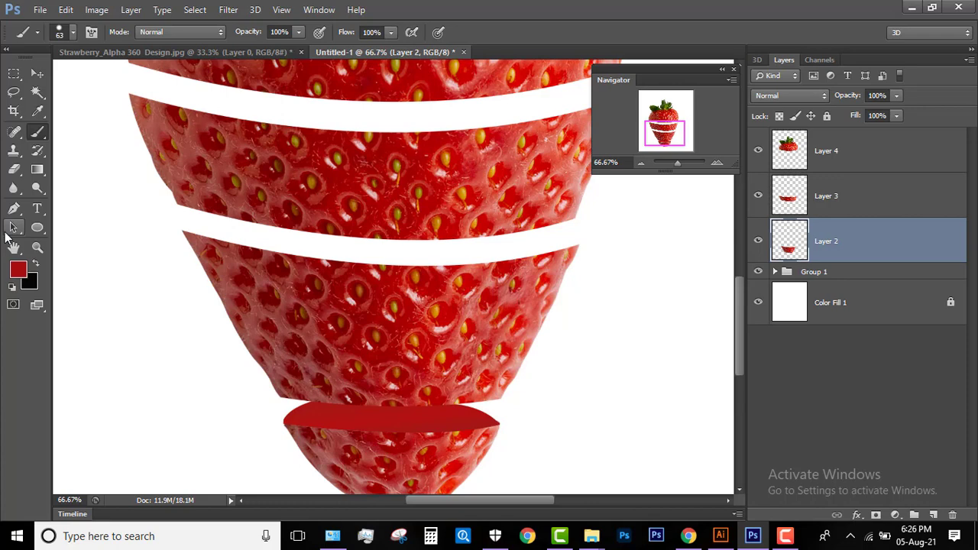
left_click(14, 208)
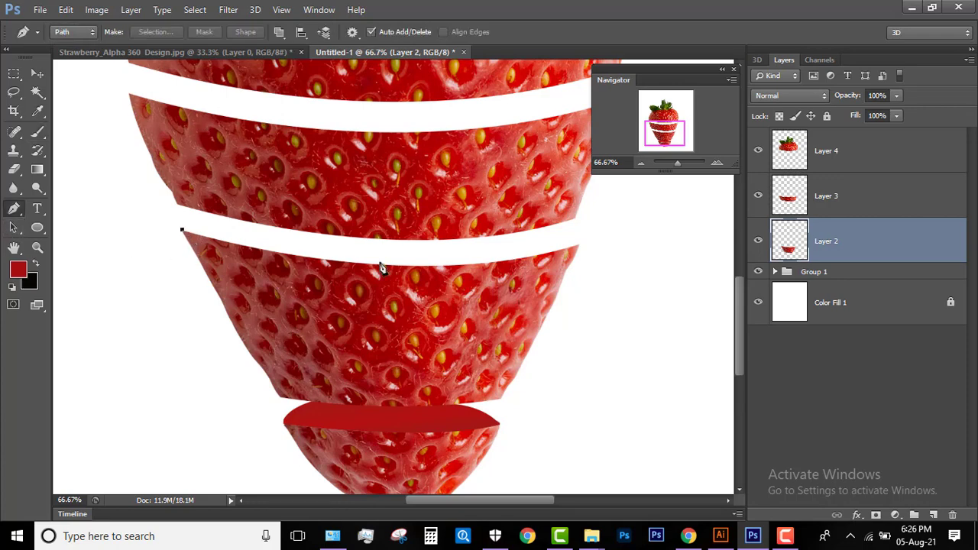
Start the pen path along the middle slice's top edge, curving toward its right edge
left_click(404, 268)
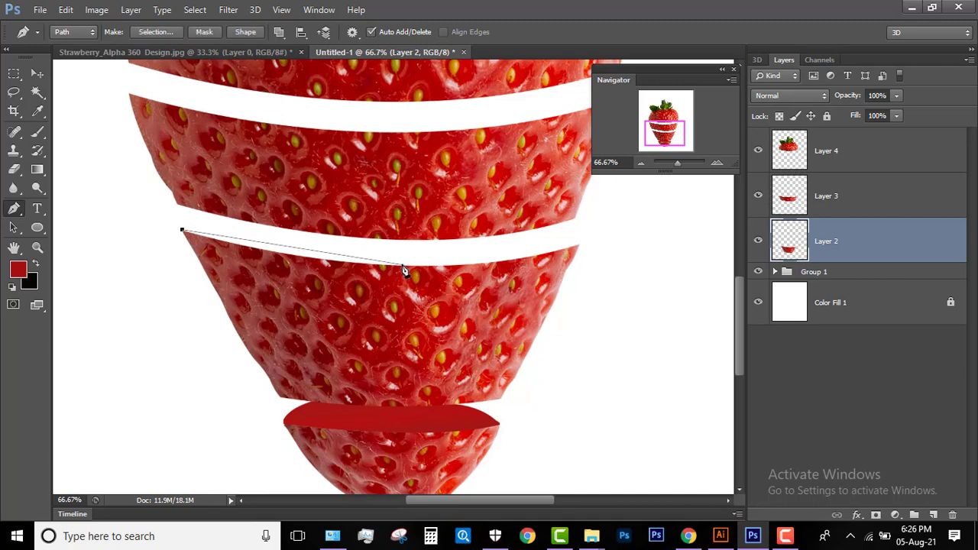
left_click_drag(430, 271, 495, 265)
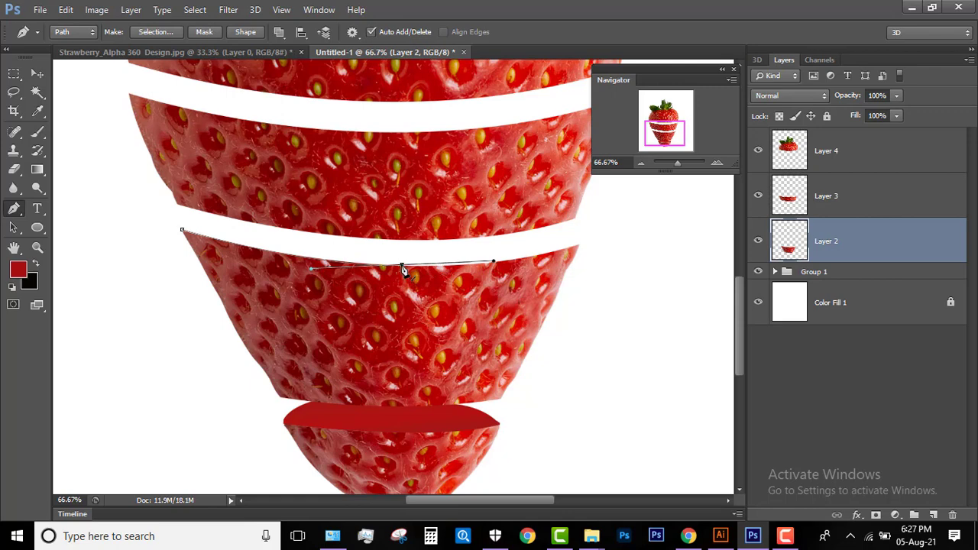
left_click(402, 265)
left_click_drag(579, 246, 639, 222)
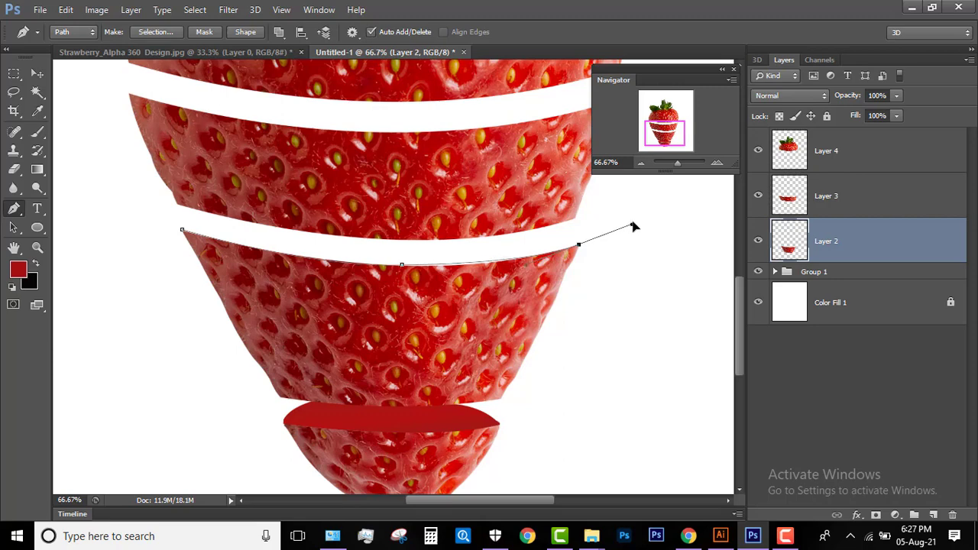
left_click_drag(649, 222, 650, 224)
key("ctrl+z")
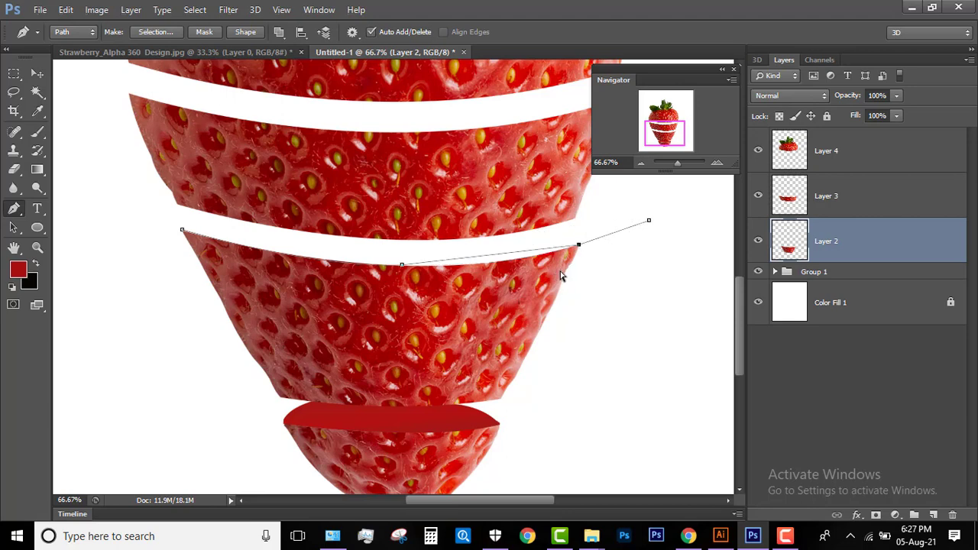
key("ctrl+z")
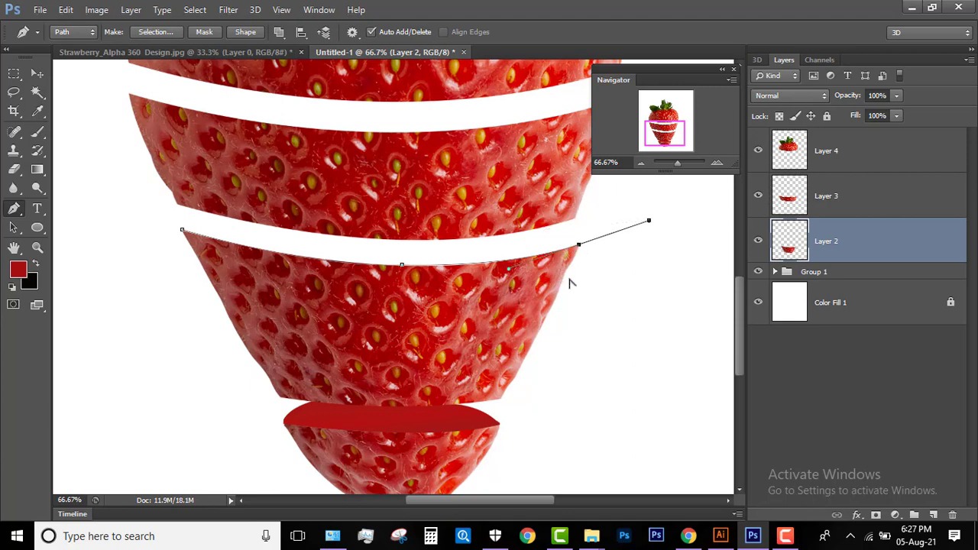
key("ctrl+z")
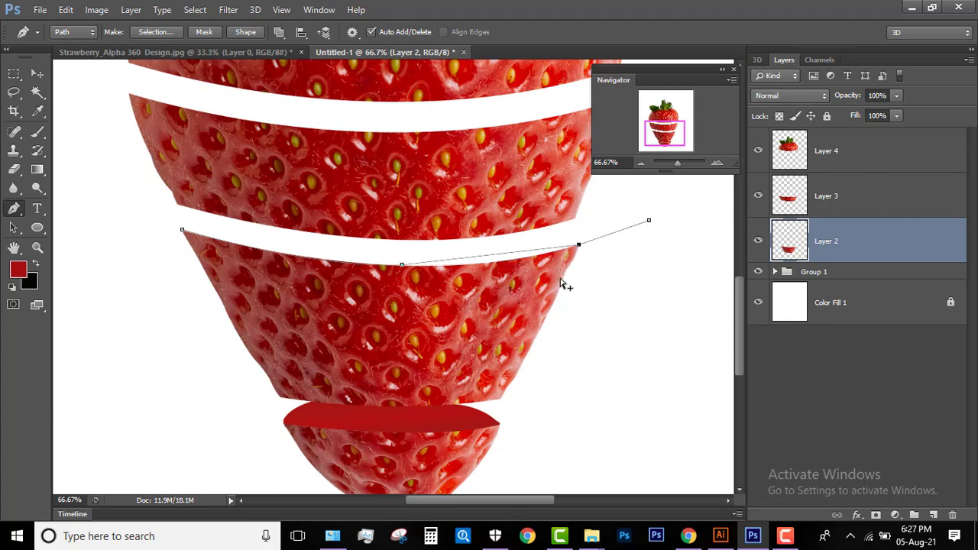
key("ctrl+z")
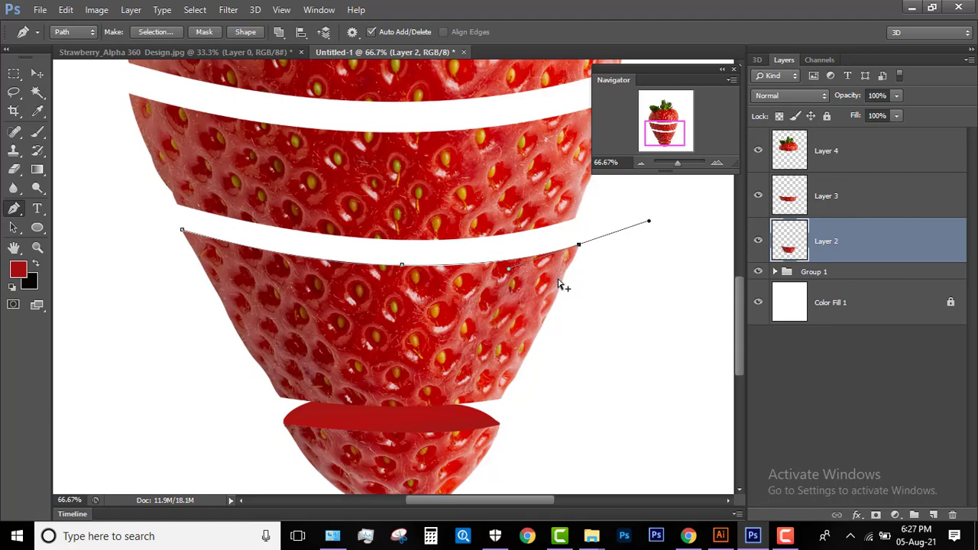
key("ctrl+alt+z")
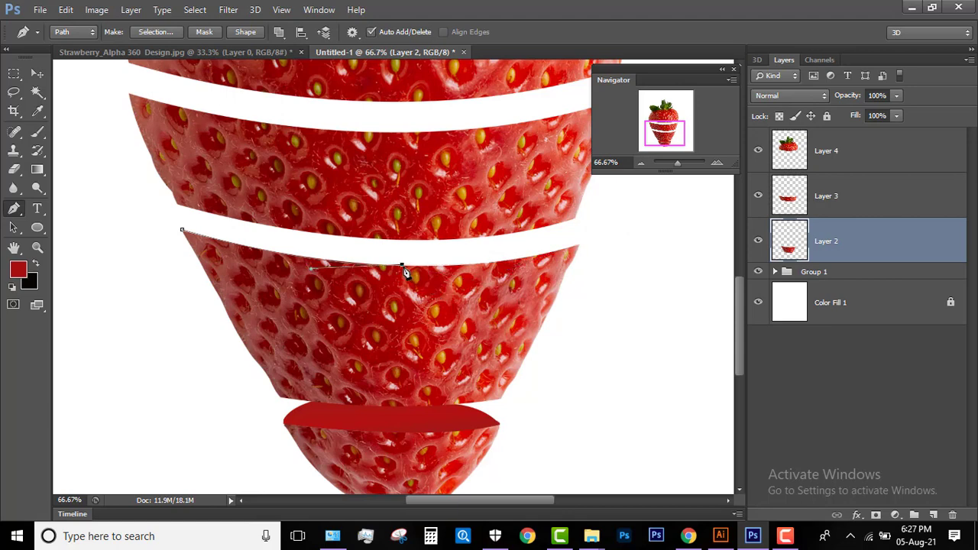
Redraw the curve to the right edge, arc back, close the path and load it as a selection
left_click_drag(578, 246, 642, 220)
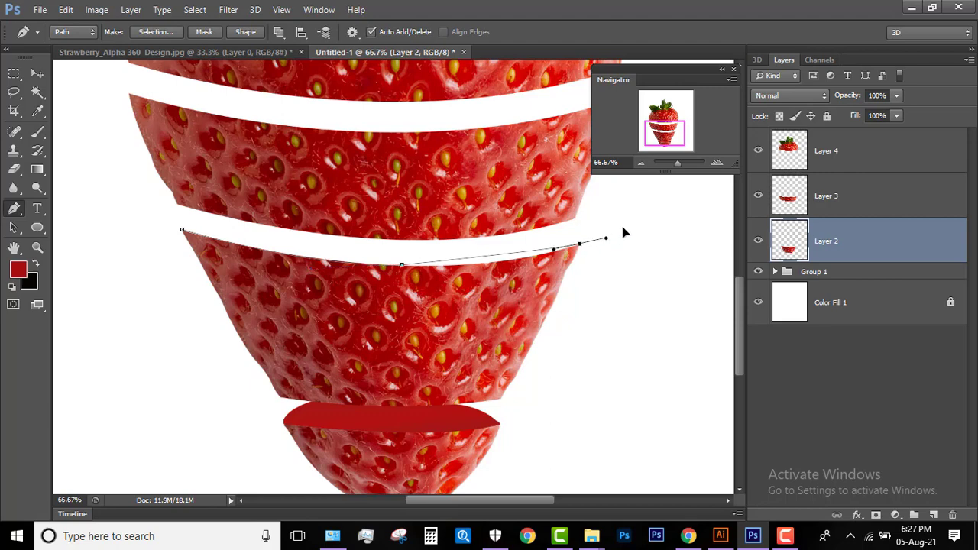
left_click(580, 245, "alt")
left_click_drag(514, 231, 469, 235)
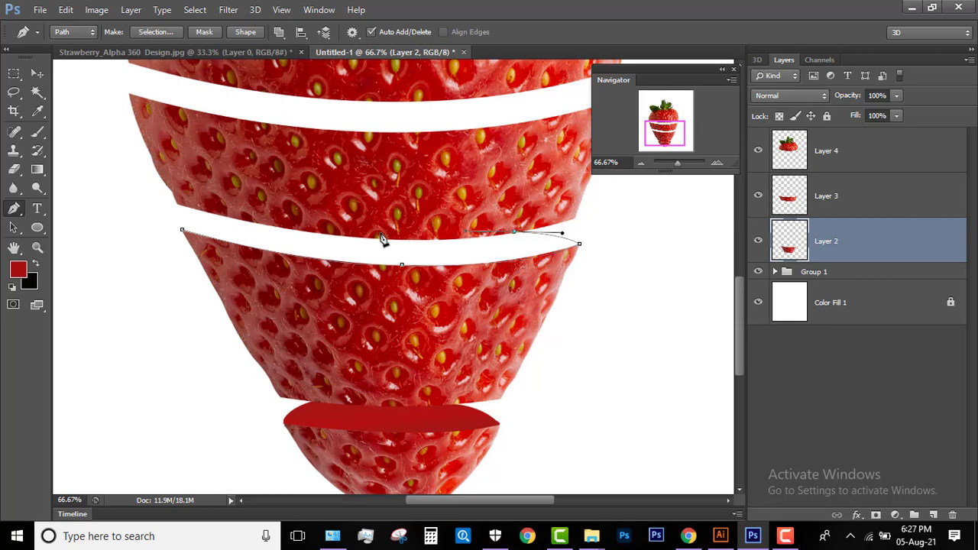
left_click(228, 219)
left_click(183, 230)
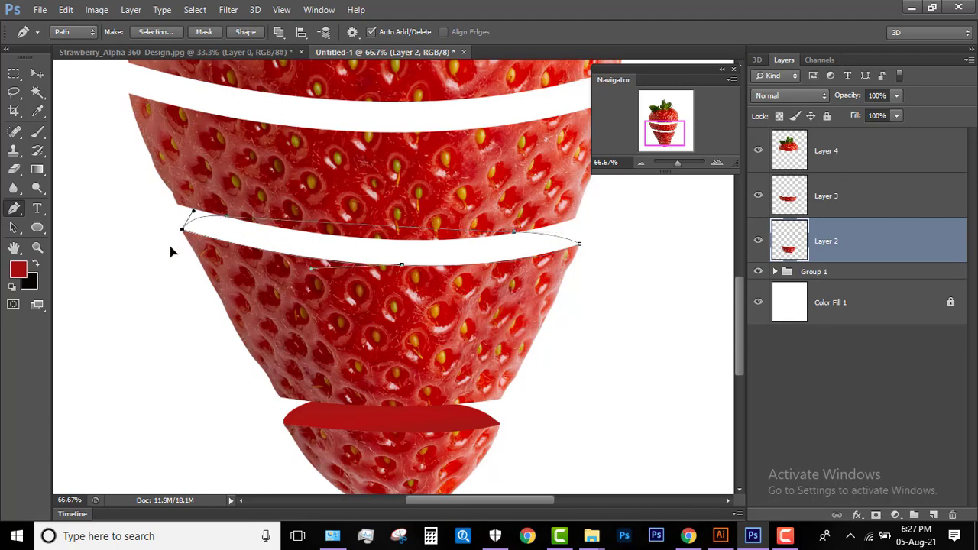
left_click(171, 249, "ctrl")
key("ctrl+Return")
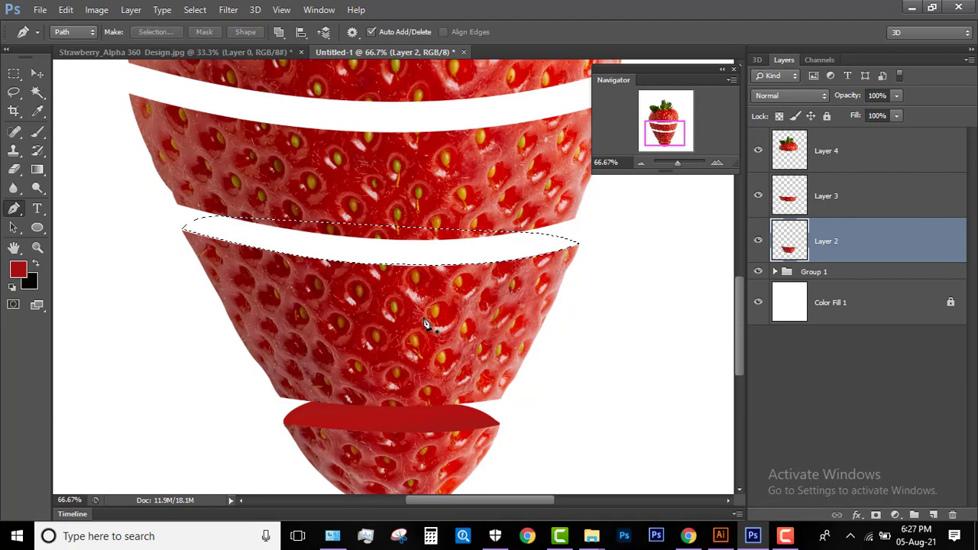
Add a dark red a71011 Solid Color fill layer over the selection
left_click(896, 516)
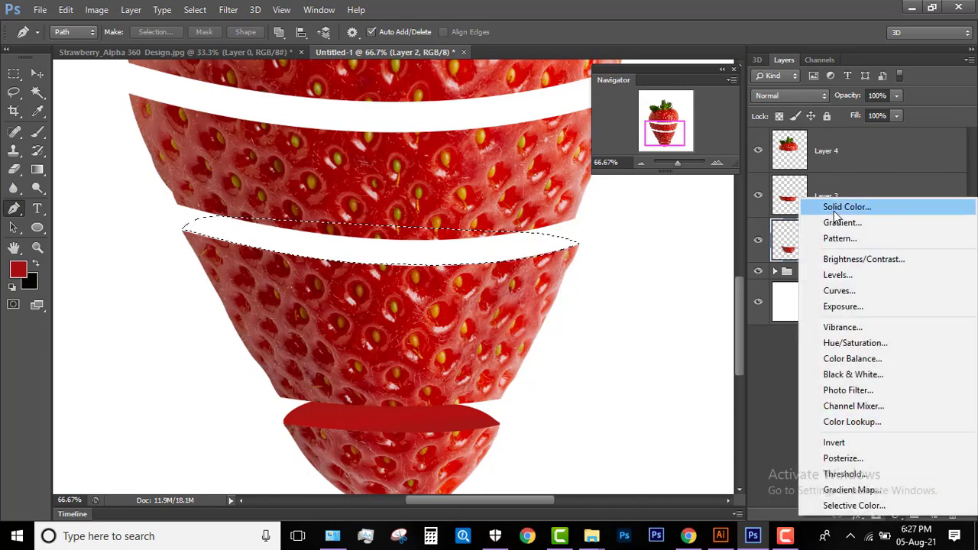
left_click(693, 202)
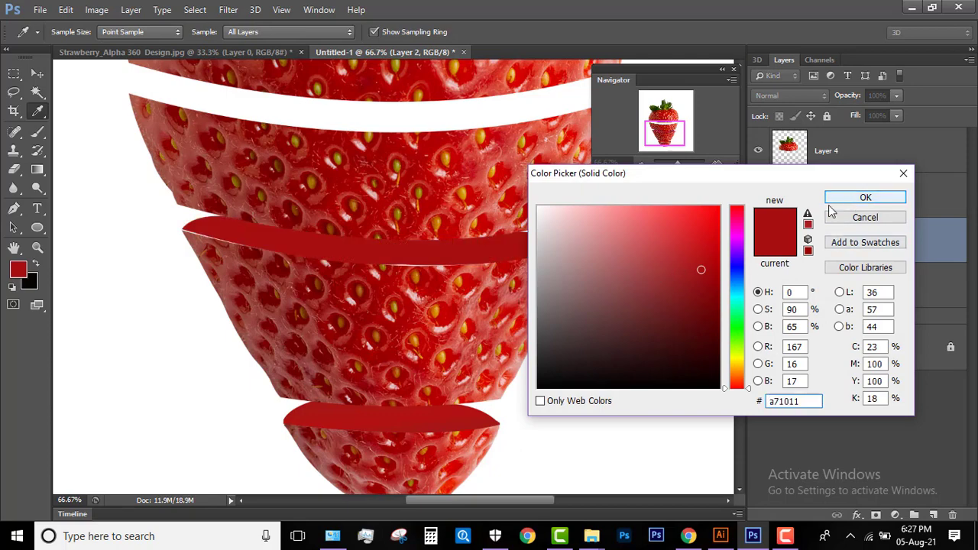
left_click(852, 200)
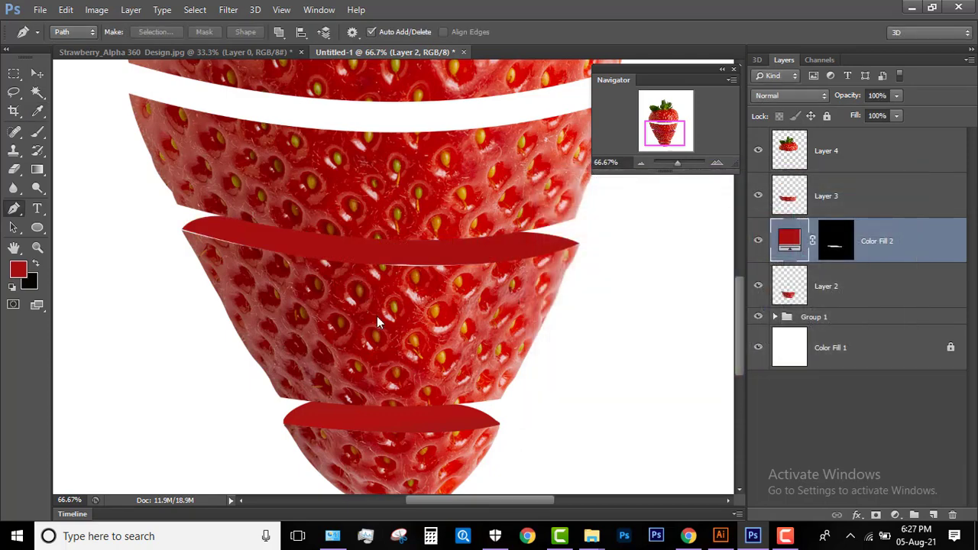
Rasterize Color Fill 2 and apply its layer mask
right_click(840, 243)
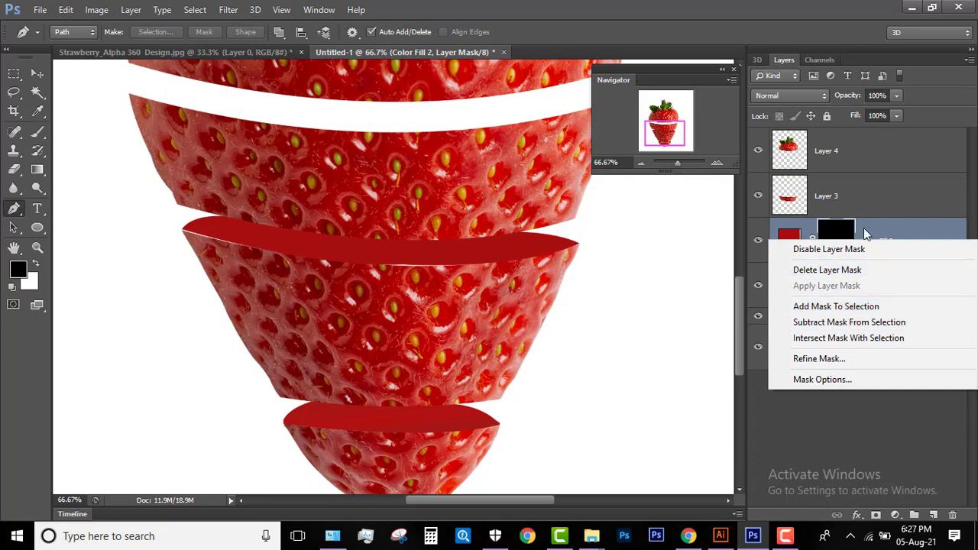
left_click(886, 233)
right_click(889, 241)
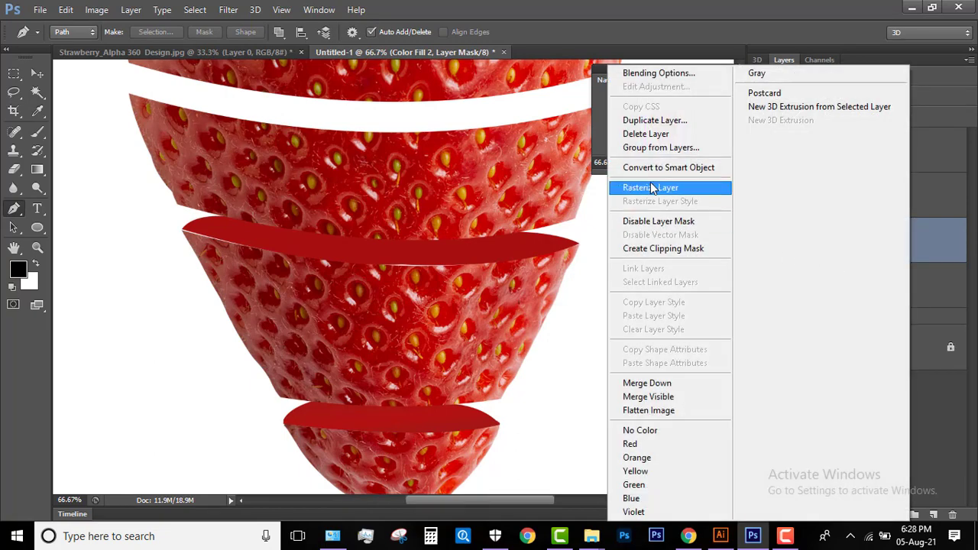
left_click(650, 187)
right_click(831, 243)
left_click(798, 285)
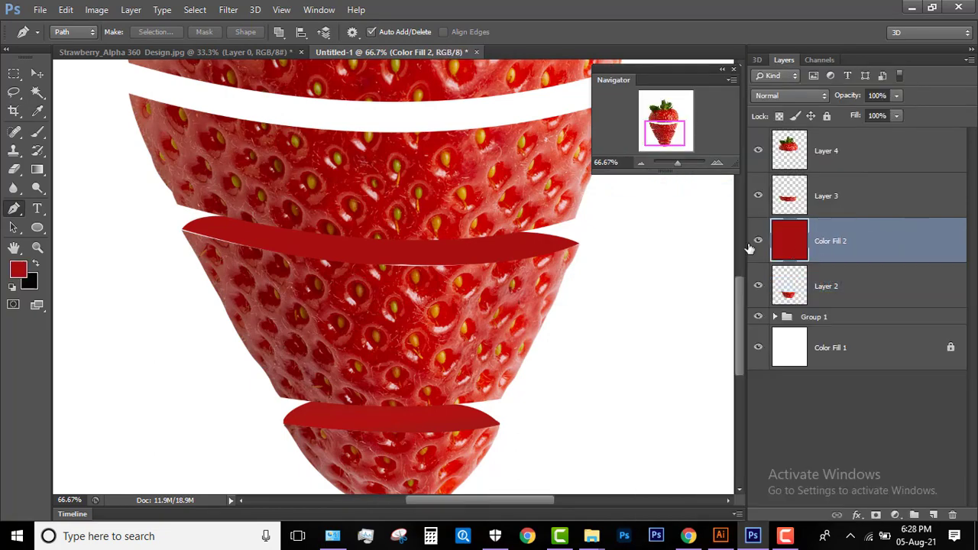
Warp the red Color Fill 2 top so its lower and left edges hug the middle slice's rim
key("ctrl+t")
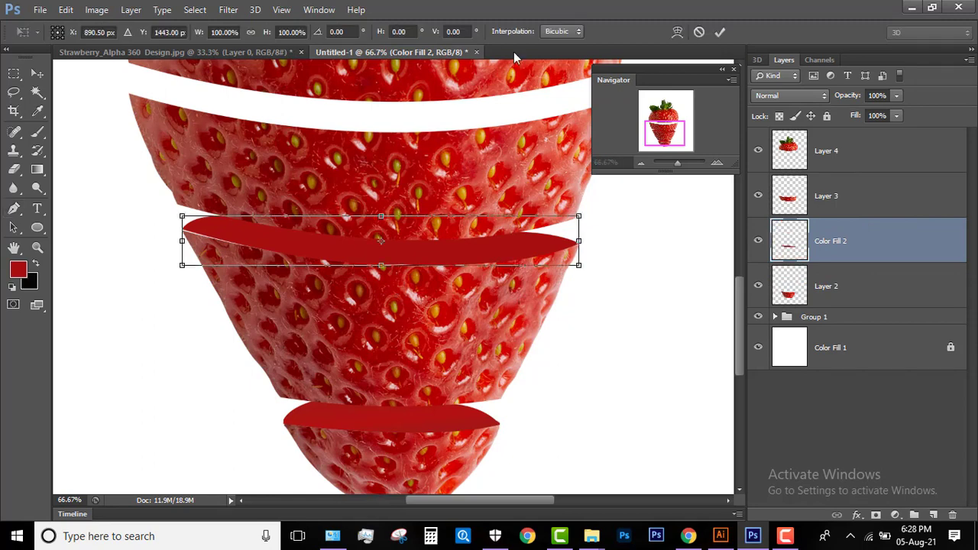
left_click(675, 33)
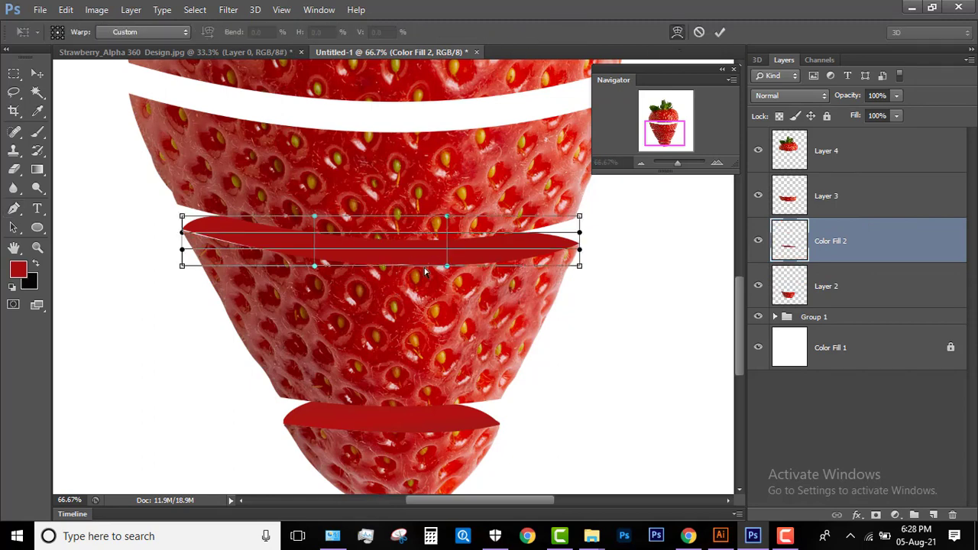
left_click_drag(447, 272, 448, 273)
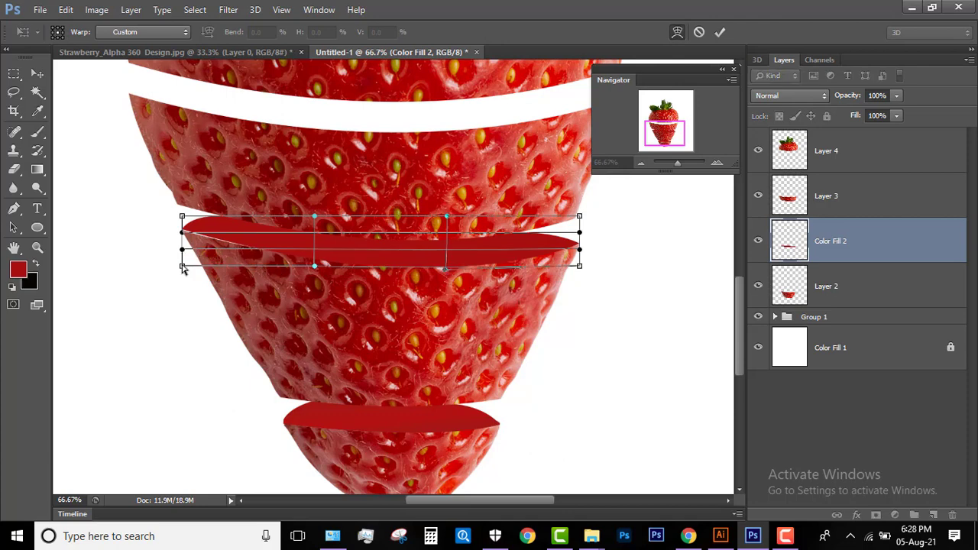
left_click_drag(180, 275, 178, 273)
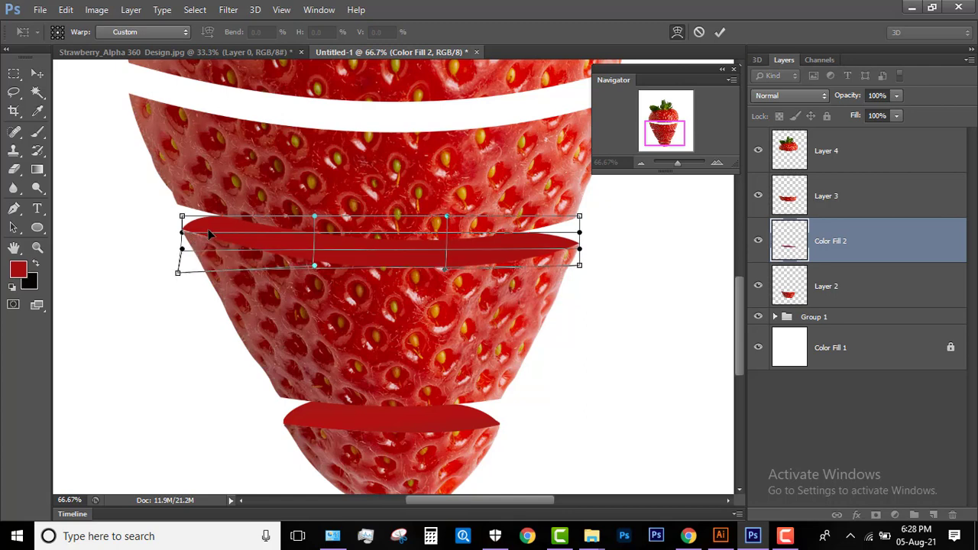
left_click_drag(182, 232, 179, 238)
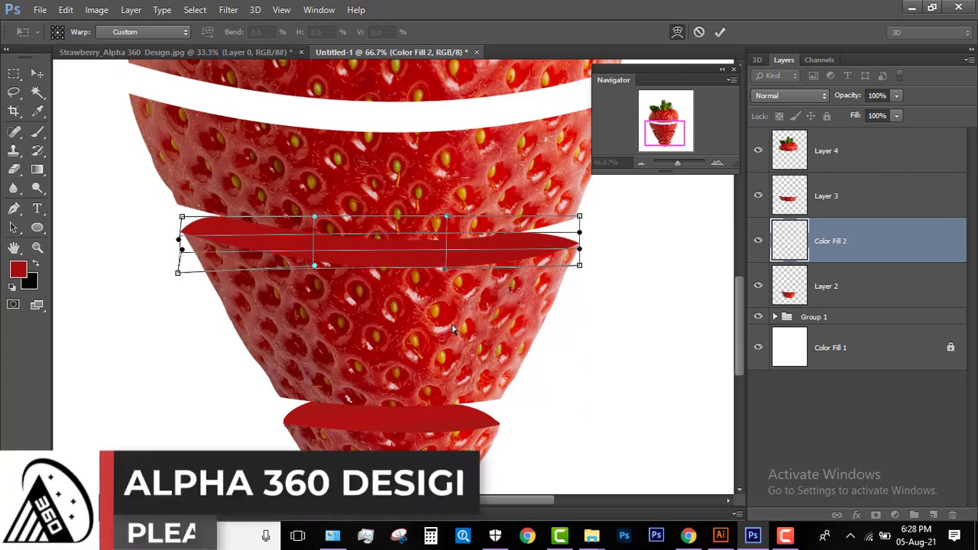
key("p")
key("Return")
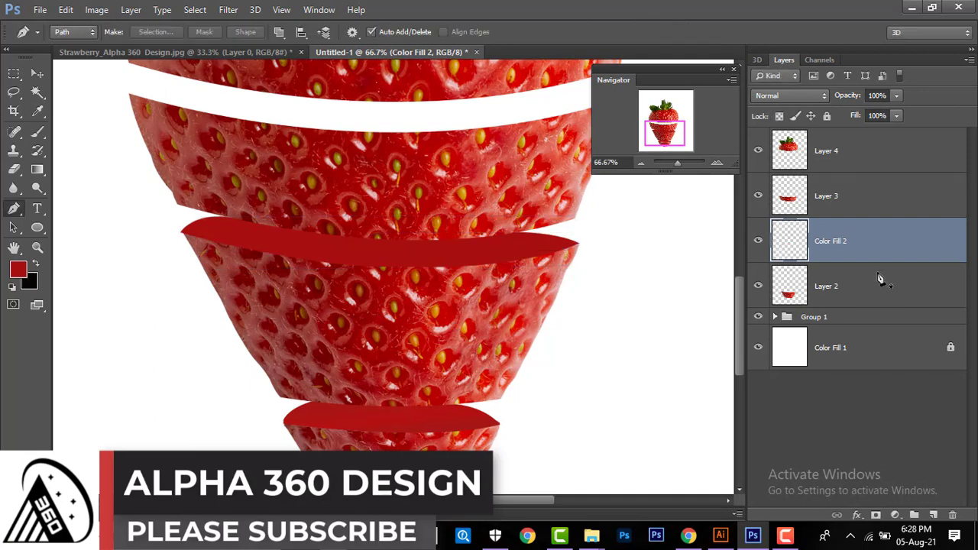
Try a Color Fill 2 layer mask, brushing out bits beside the slice, then delete it
left_click(876, 515)
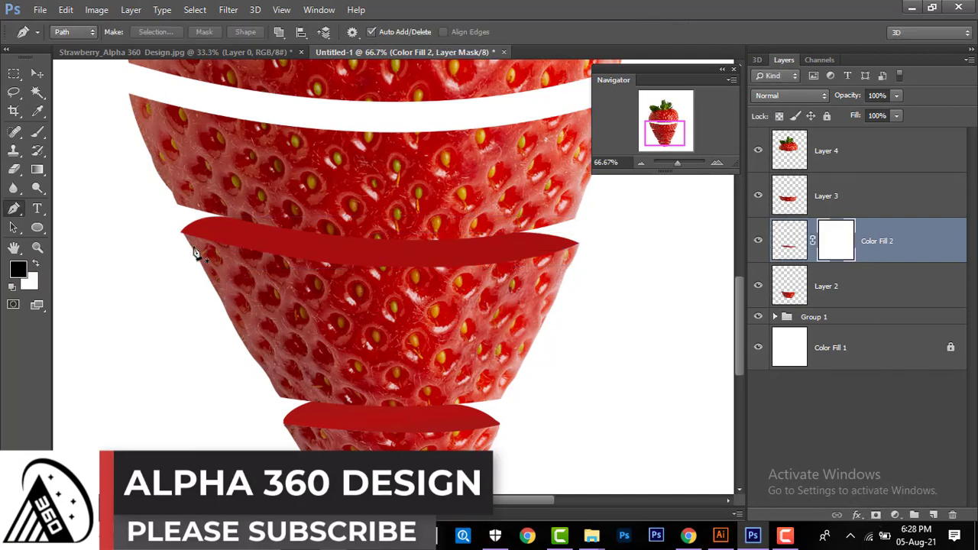
key("b")
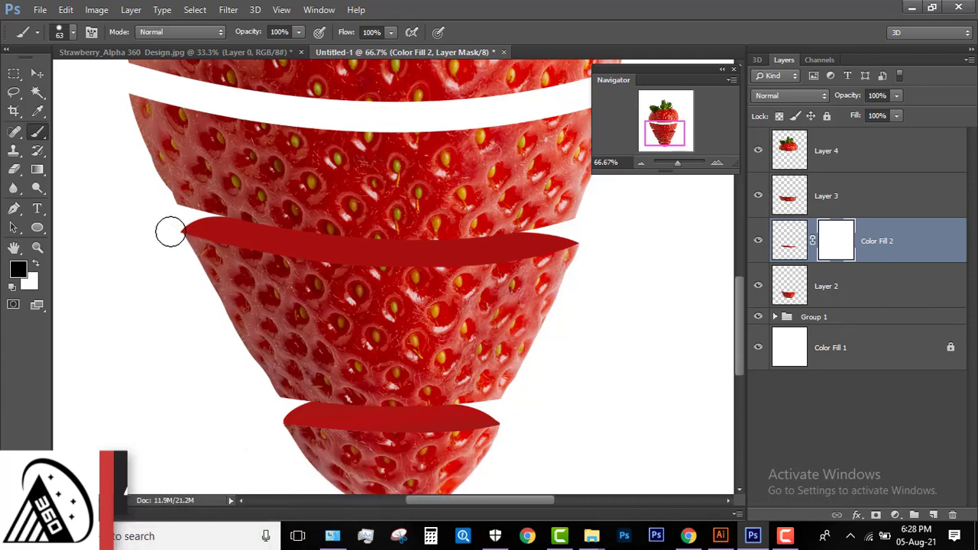
left_click(154, 248)
left_click(589, 248)
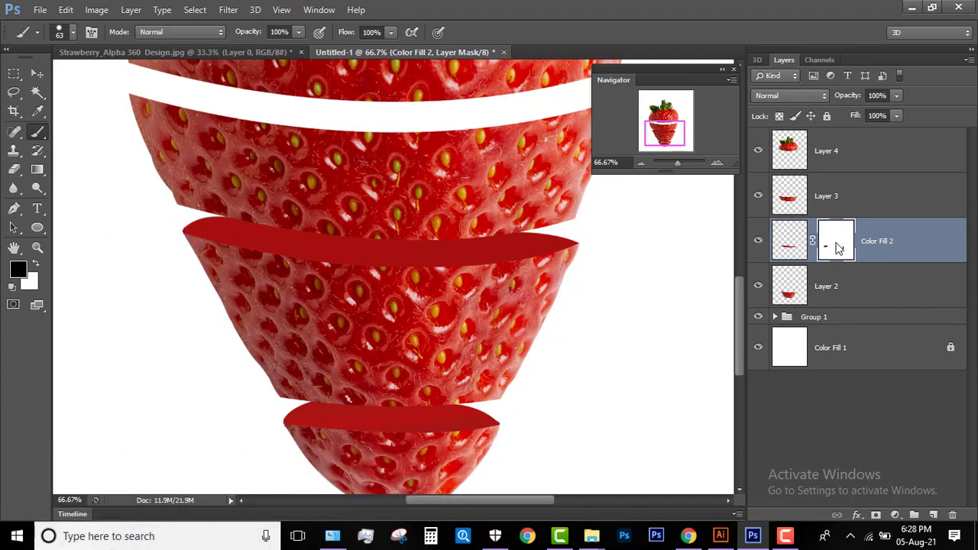
right_click(838, 246)
left_click(825, 288)
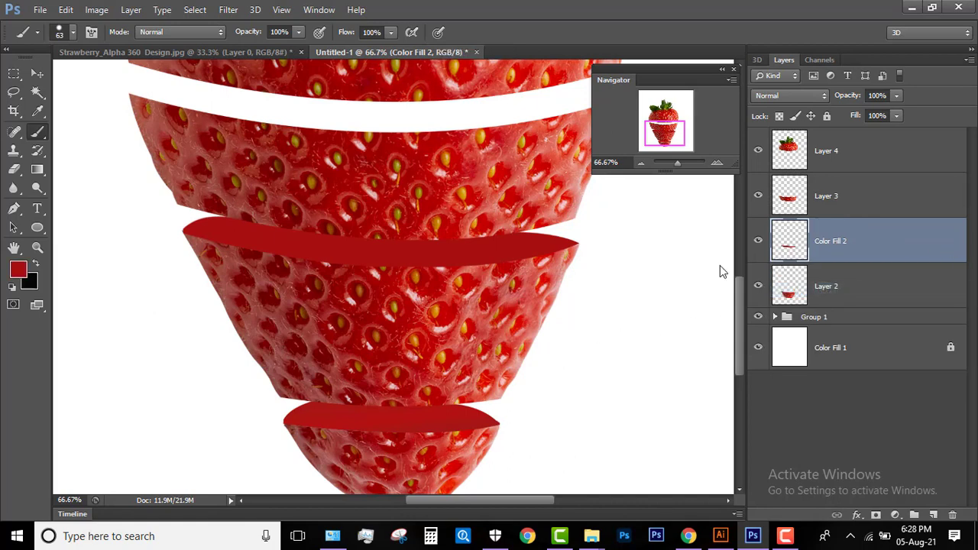
Stroke the middle slice's selection with a dark red outside stroke on a new Layer 6 above Layer 2
left_click(792, 296, "ctrl")
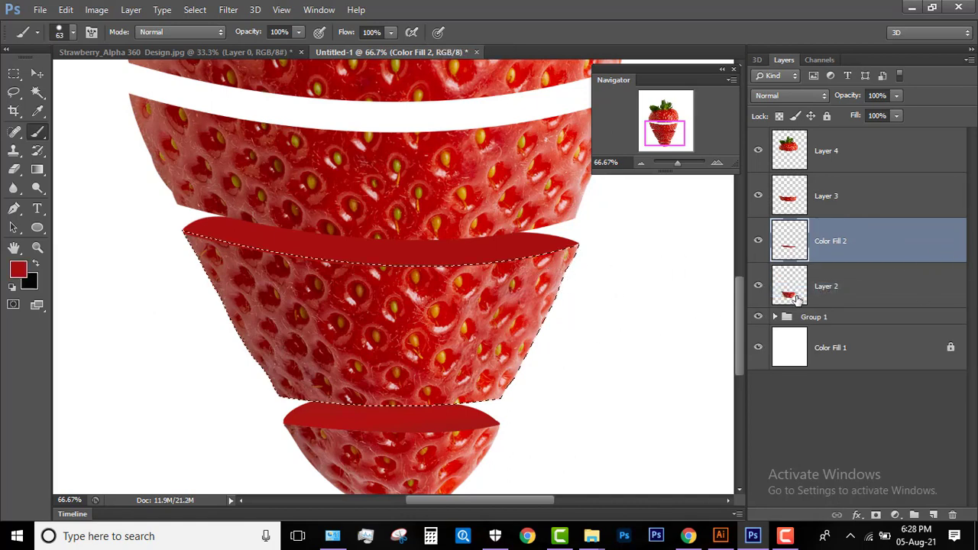
left_click(797, 296)
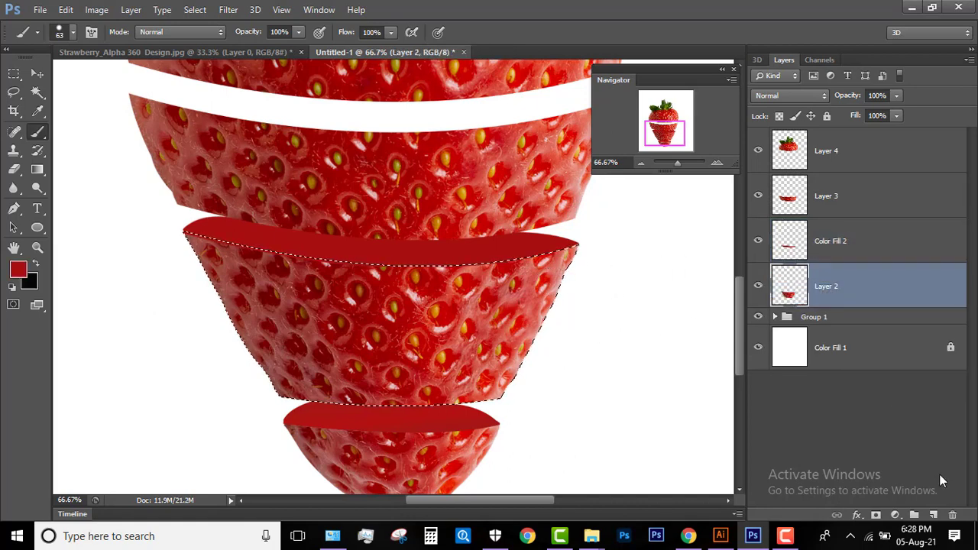
left_click(933, 514)
left_click(64, 9)
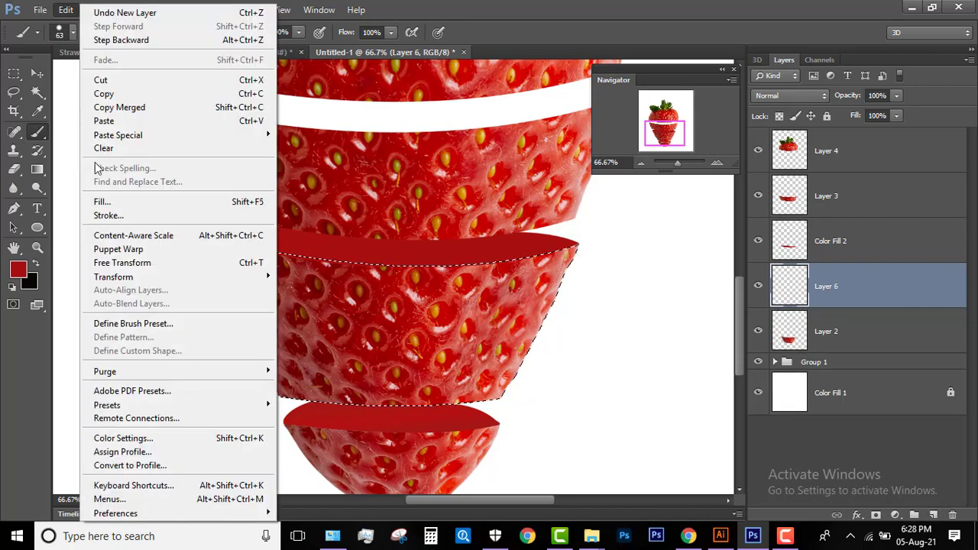
left_click(111, 215)
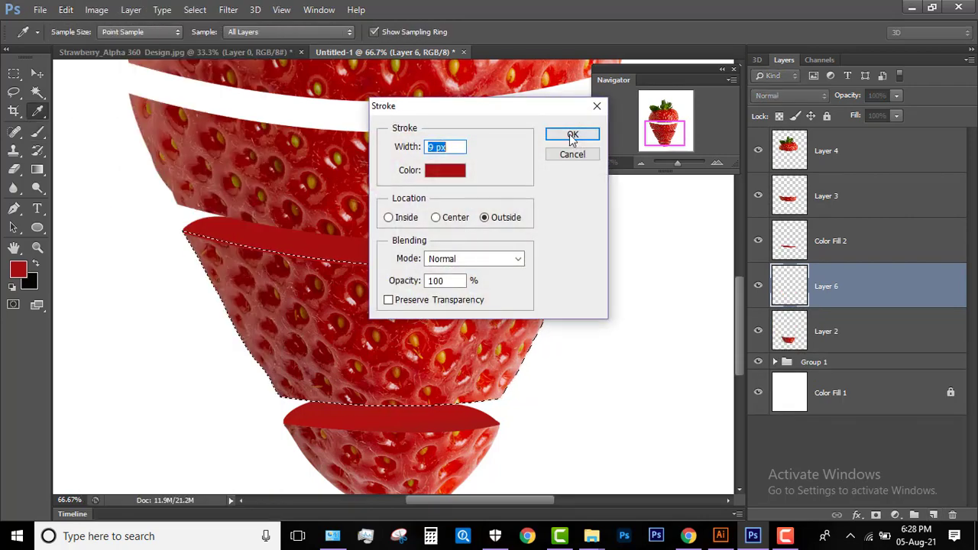
left_click(572, 134)
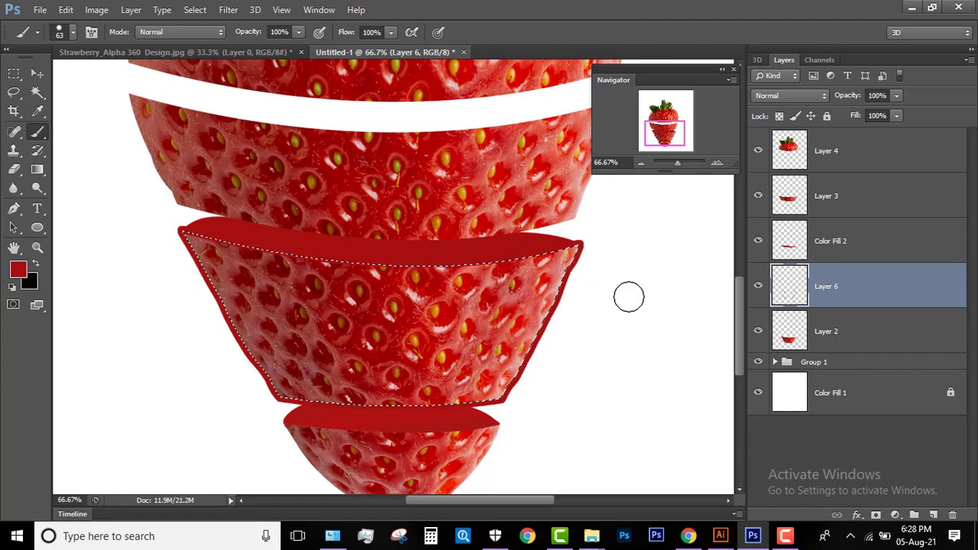
key("ctrl+d")
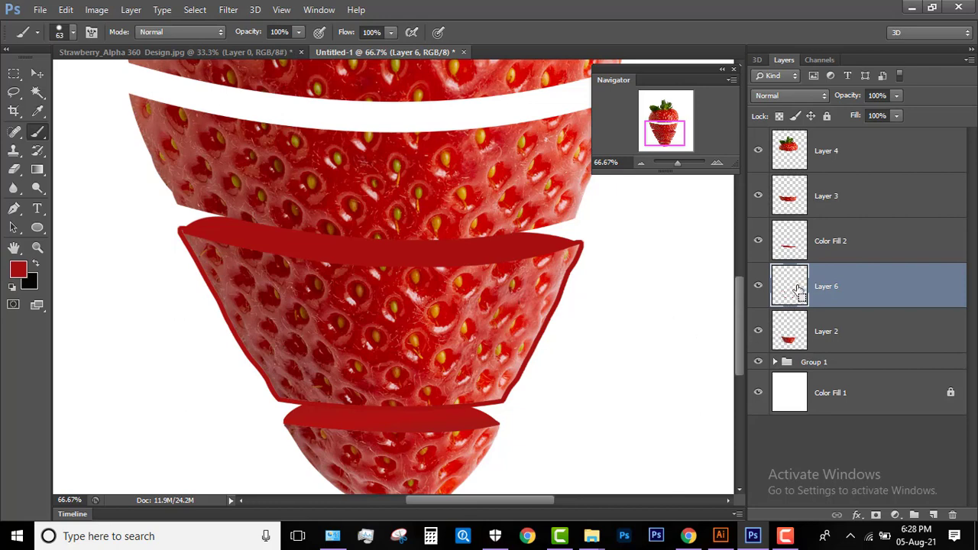
Mask Layer 6 and drag over the right and left edges to test hiding the side outline
left_click(797, 289, "ctrl")
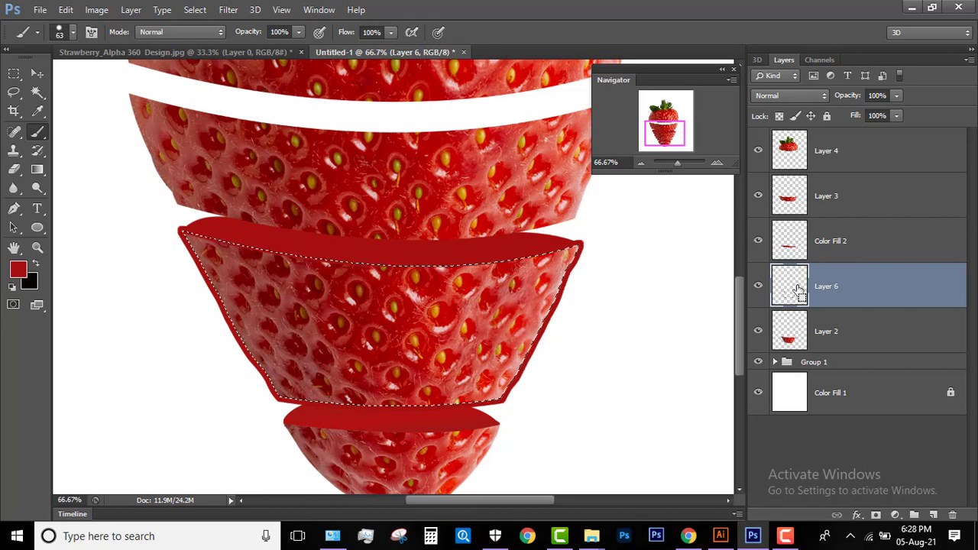
key("ctrl+d")
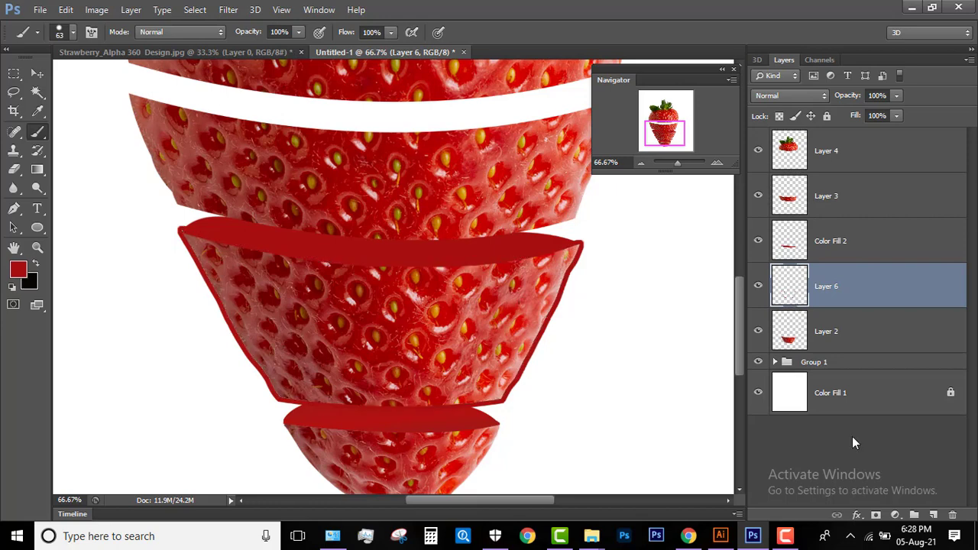
left_click(877, 516)
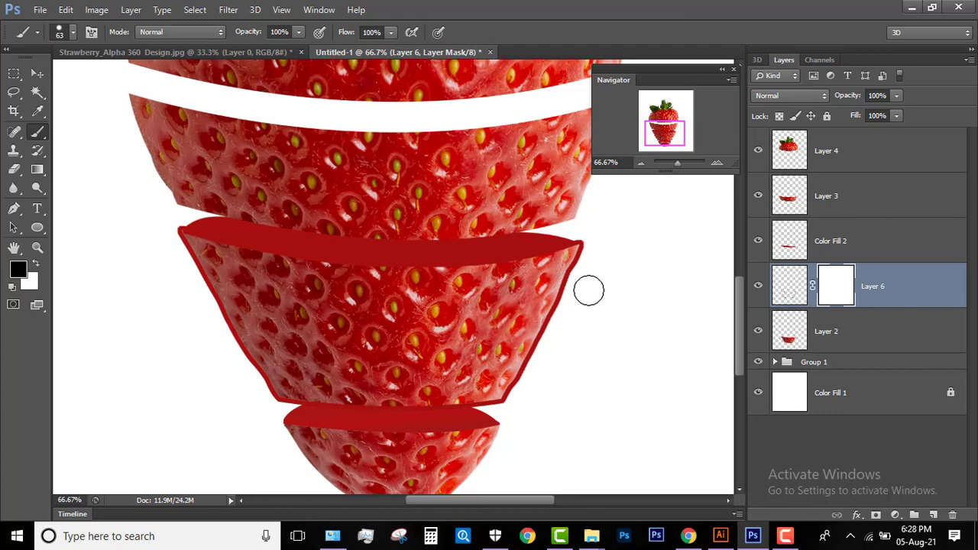
mouse_move(589, 258)
left_mouse_down()
mouse_move(521, 375)
mouse_move(456, 399)
mouse_move(365, 398)
left_mouse_up()
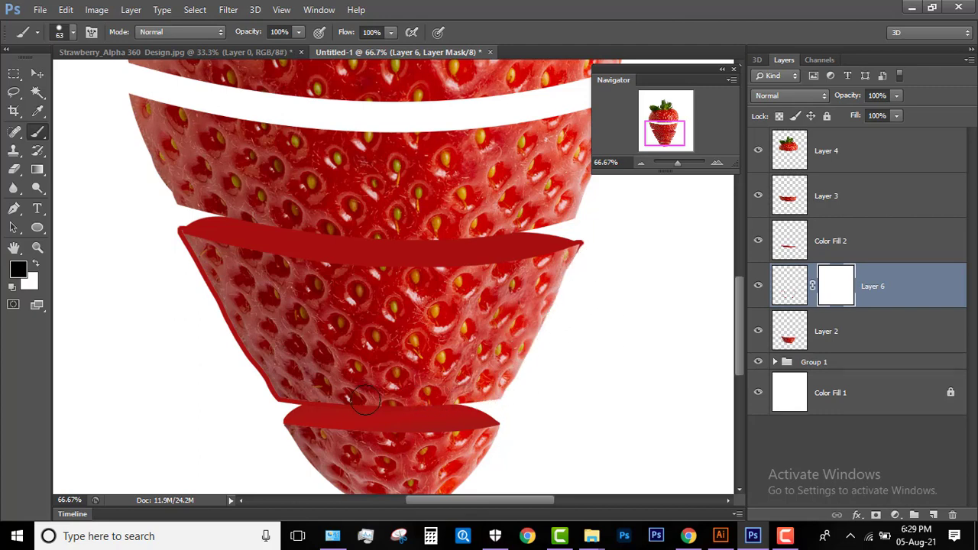
mouse_move(283, 380)
left_mouse_down()
mouse_move(273, 404)
mouse_move(201, 277)
mouse_move(166, 242)
left_mouse_up()
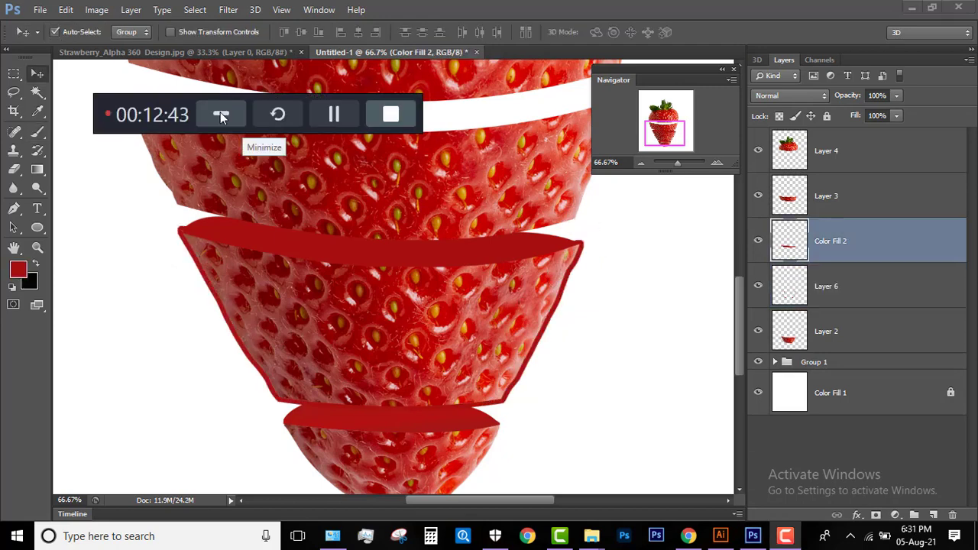
Load the red cut top's shape as a selection and add a Gradient fill layer to it
left_click(220, 114)
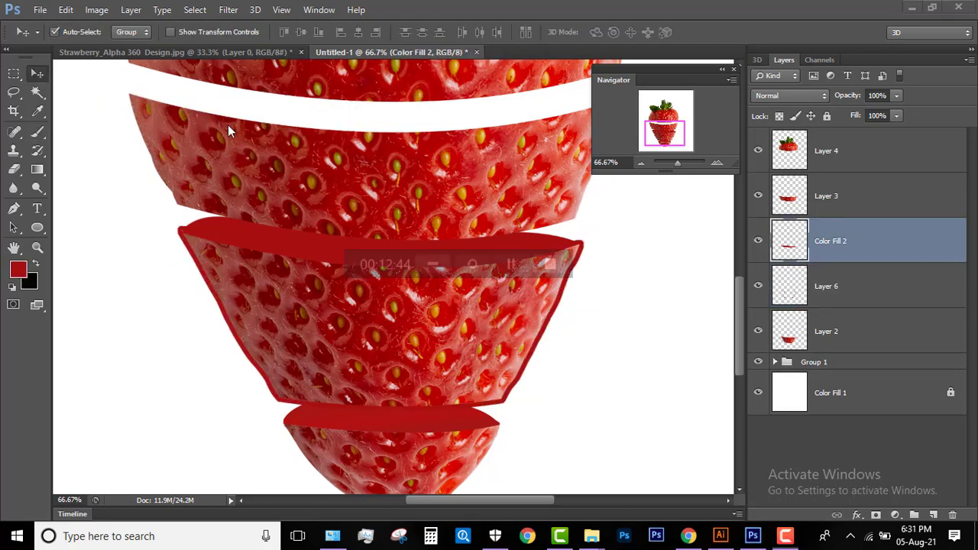
left_click(789, 248)
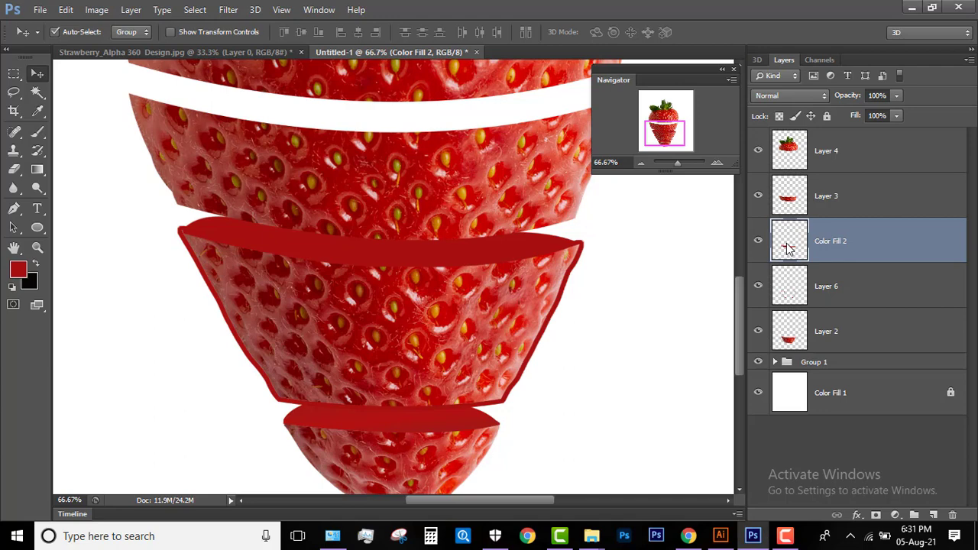
left_click(789, 249, "ctrl")
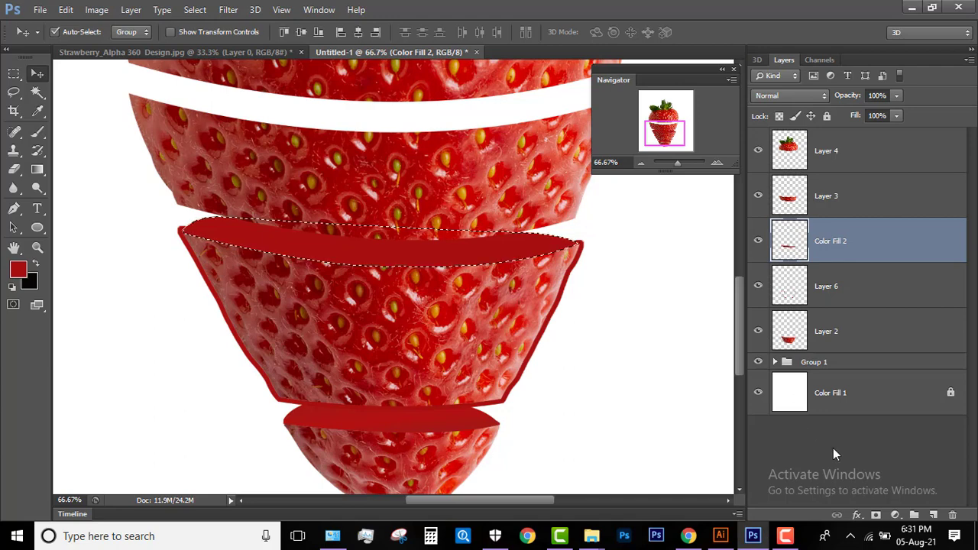
left_click(896, 515)
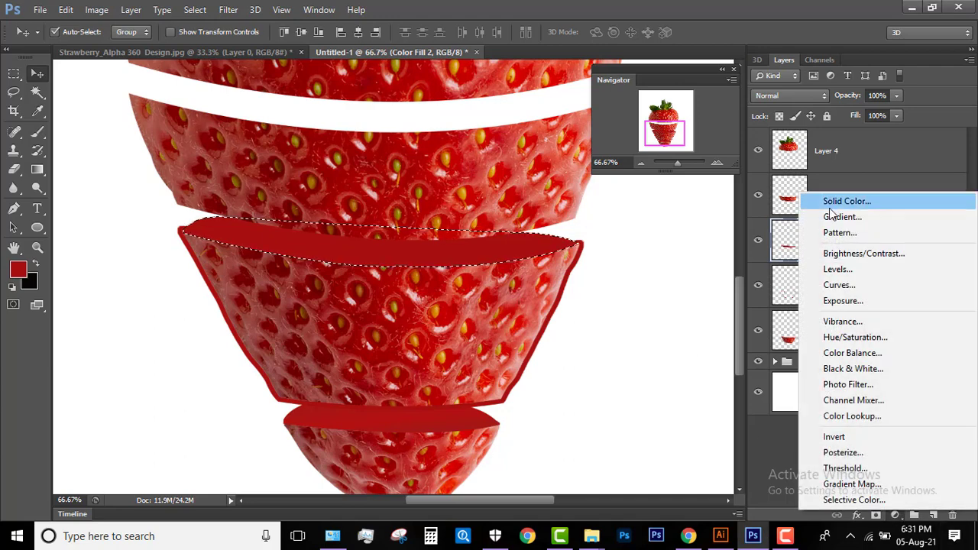
left_click(518, 217)
key("ctrl+d")
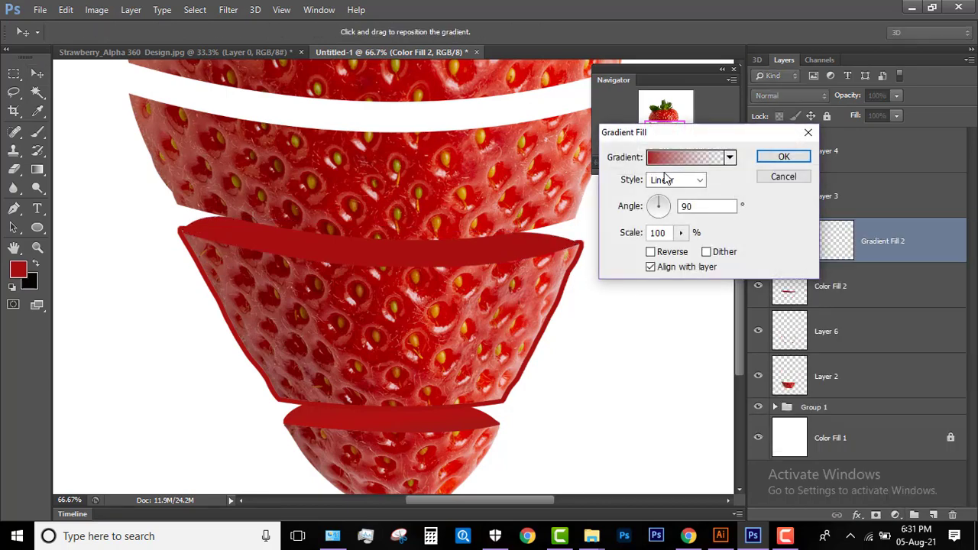
Add a brighter red colour stop in the middle of the gradient
left_click(682, 158)
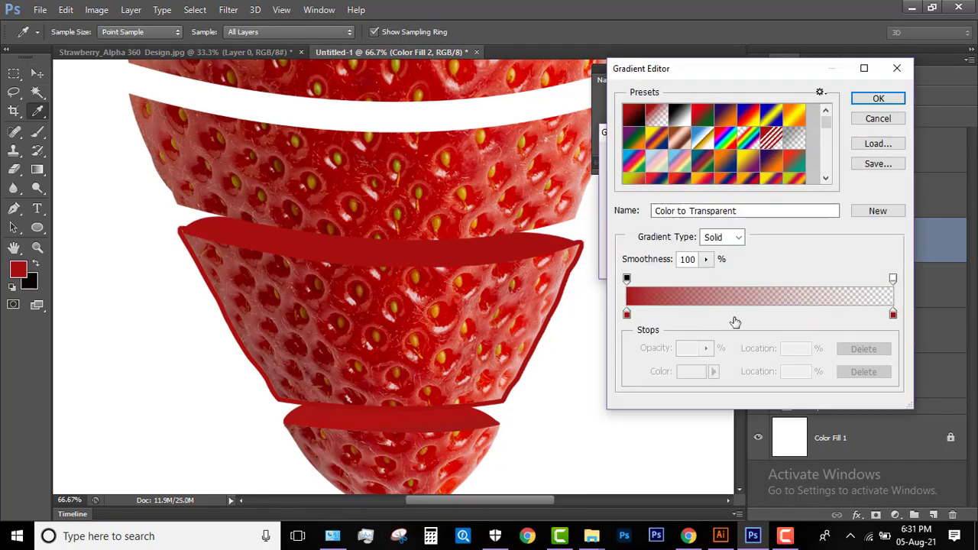
left_click(759, 312)
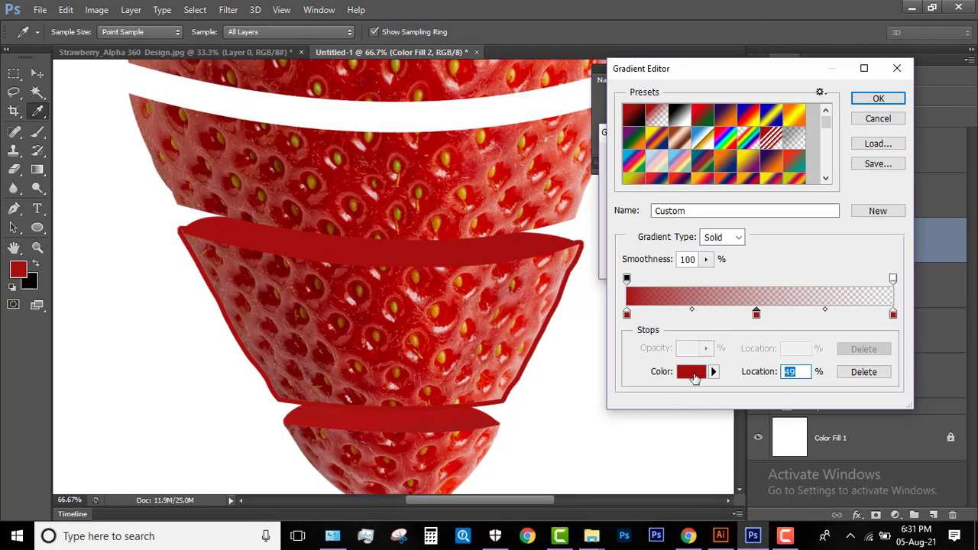
left_click(691, 372)
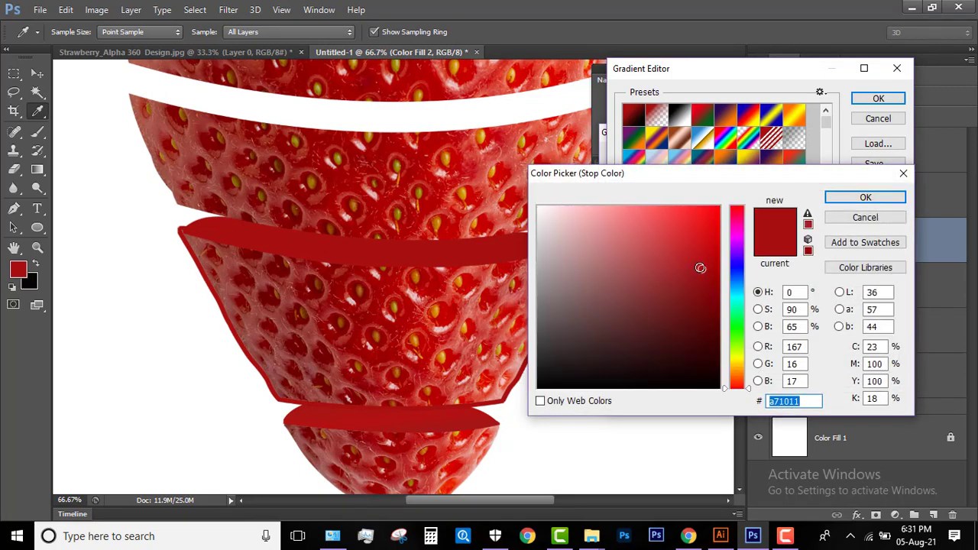
left_click(705, 233)
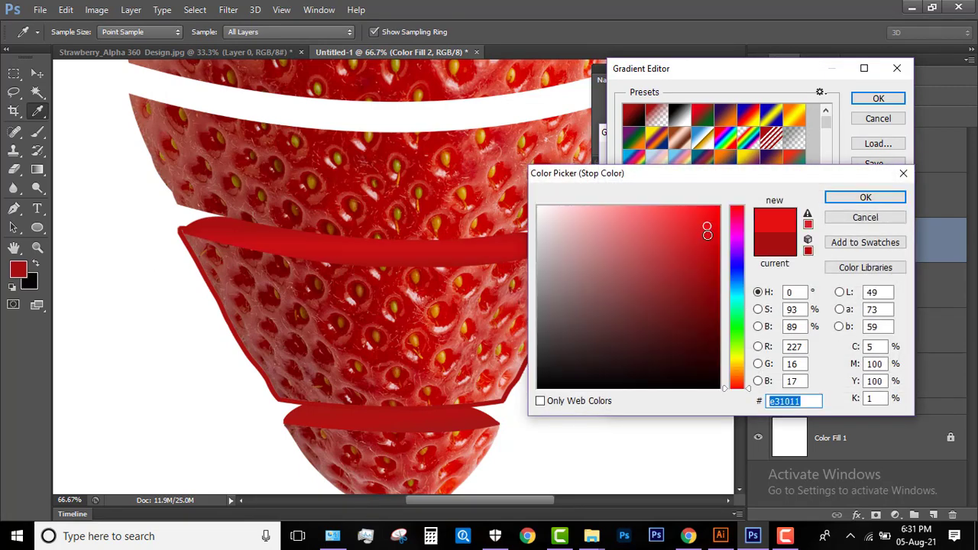
left_click(707, 235)
left_click_drag(707, 236, 708, 238)
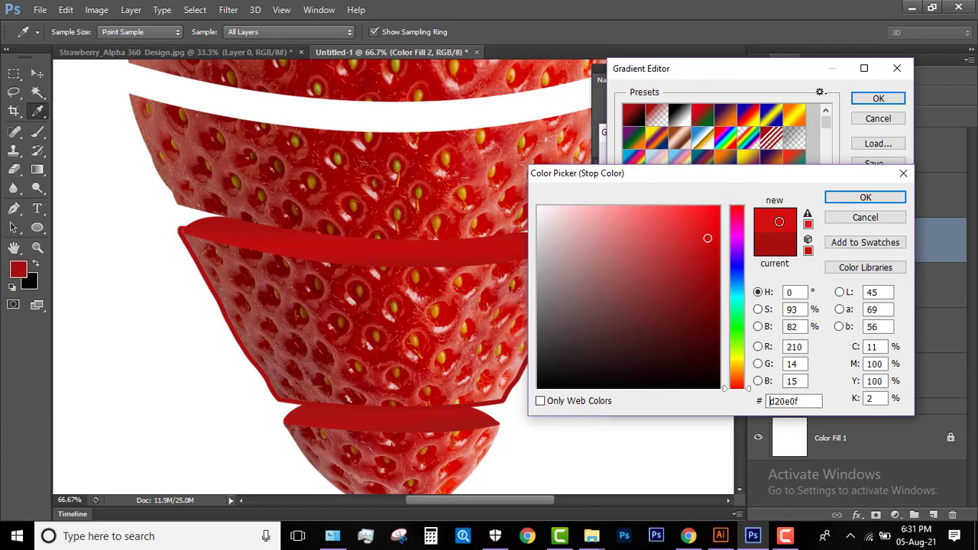
left_click(867, 200)
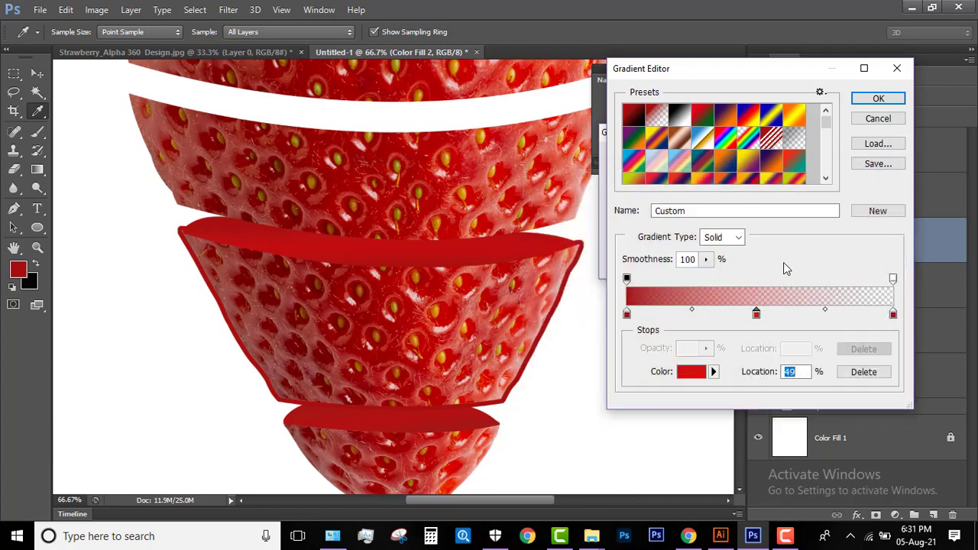
Set the gradient's right-end opacity to 65%, apply it, and lower the layer's fill to about 50%
left_click(892, 314)
left_click(892, 279)
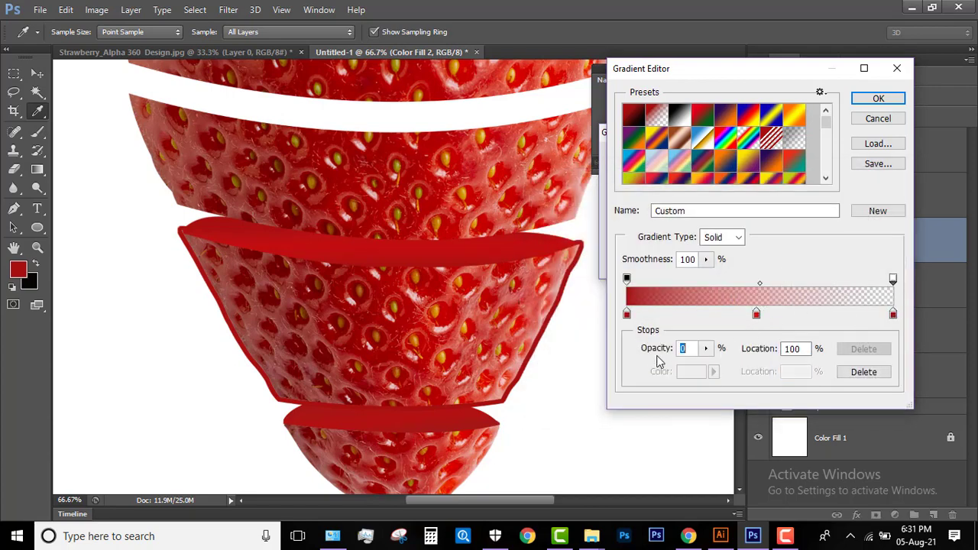
mouse_move(656, 348)
left_mouse_down()
mouse_move(710, 351)
mouse_move(701, 350)
left_mouse_up()
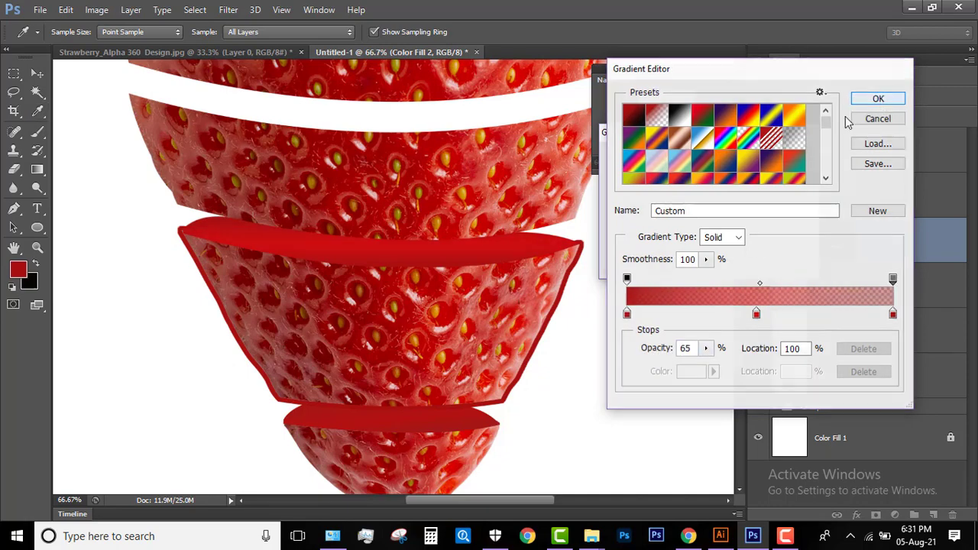
left_click(879, 98)
left_click(781, 156)
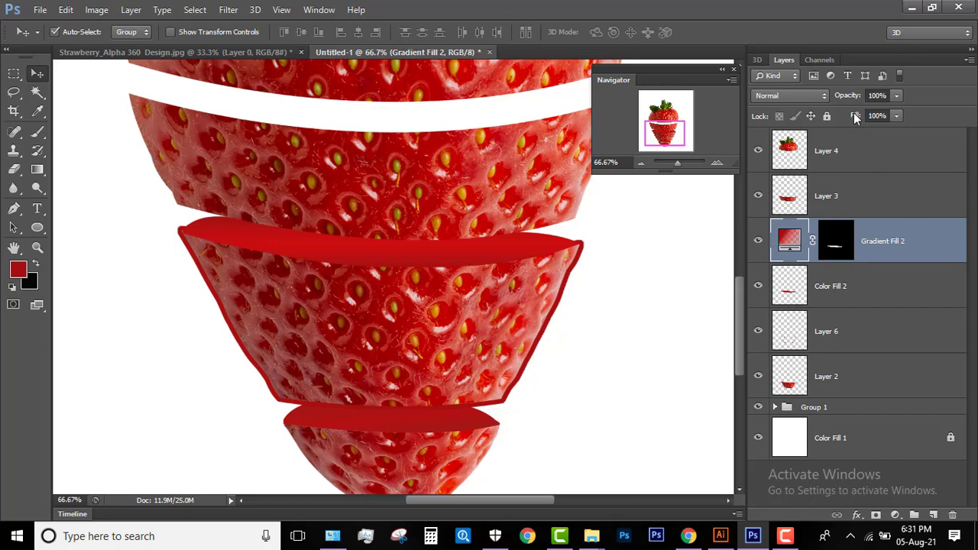
left_click_drag(839, 116, 822, 116)
left_click_drag(856, 116, 853, 117)
left_click(793, 289)
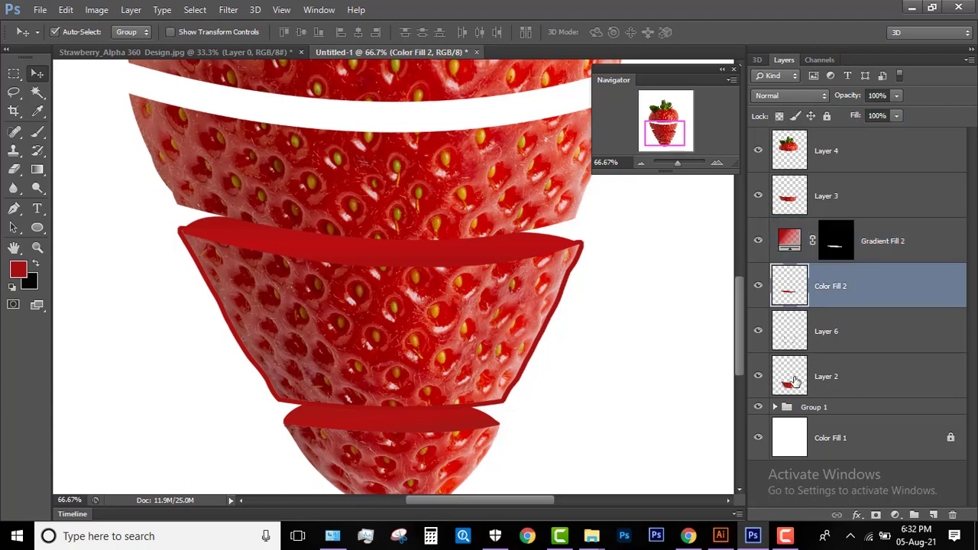
Group Color Fill 2 through Layer 2 into Group 2 and give the group a layer mask
left_click(788, 384, "shift")
key("ctrl+g")
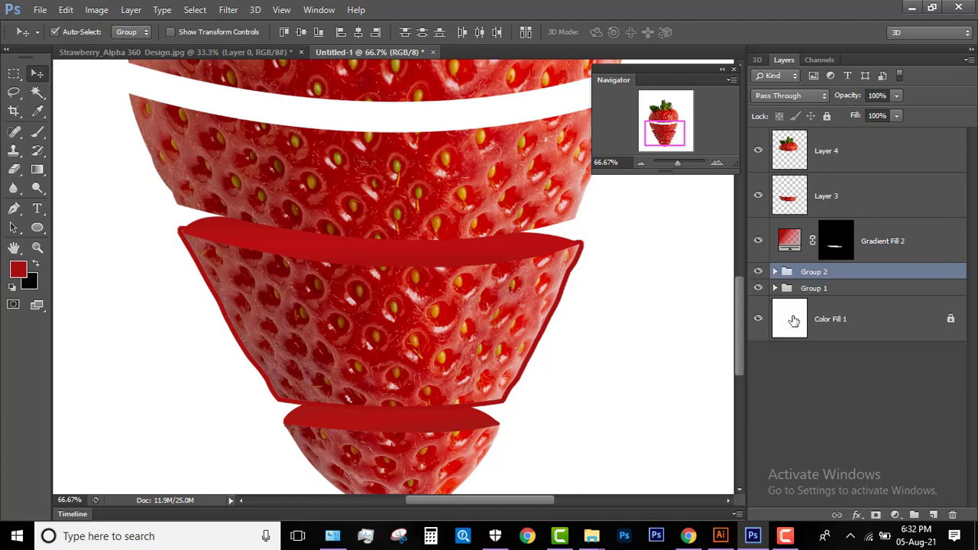
left_click(876, 514)
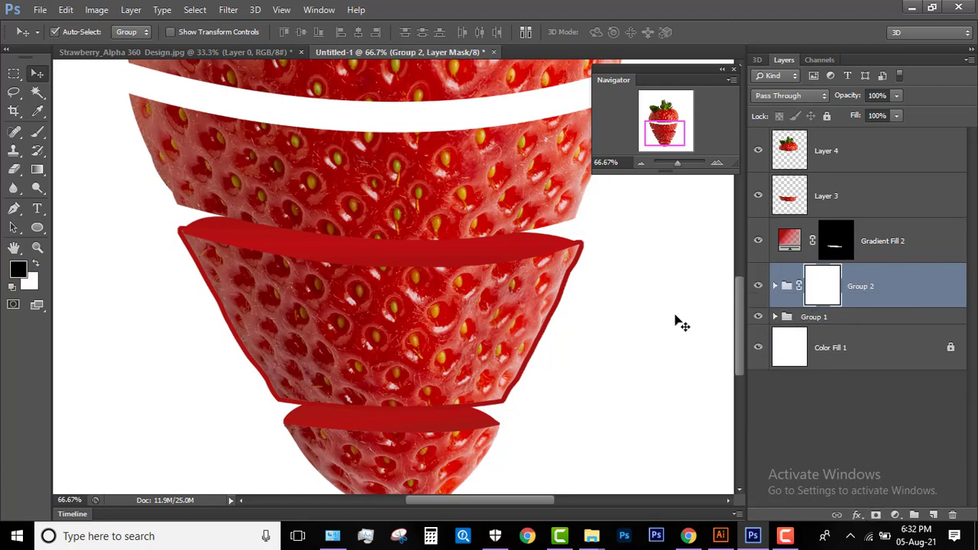
Mask Layer 6 and brush away the red outline along the slice's right, left and upper-right edges
key("b")
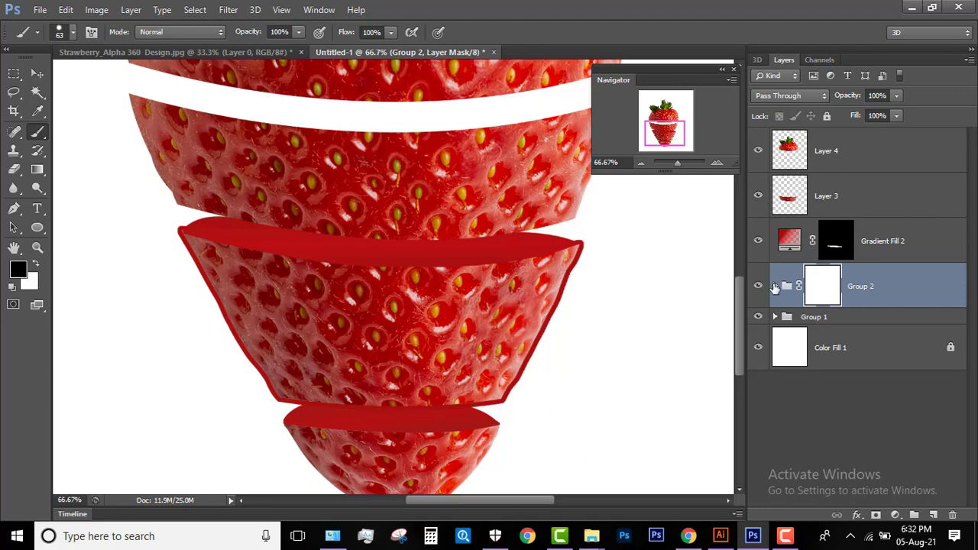
left_click(775, 287)
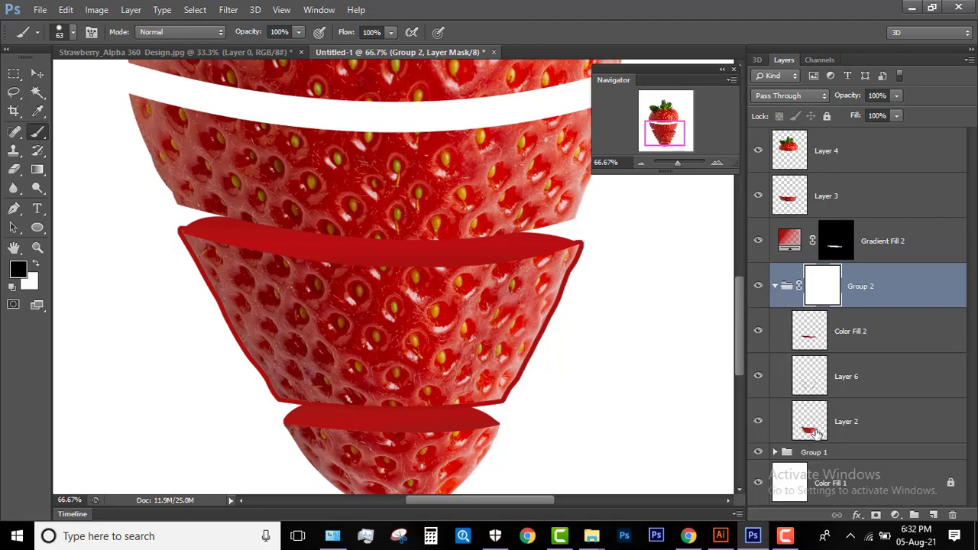
left_click(816, 433)
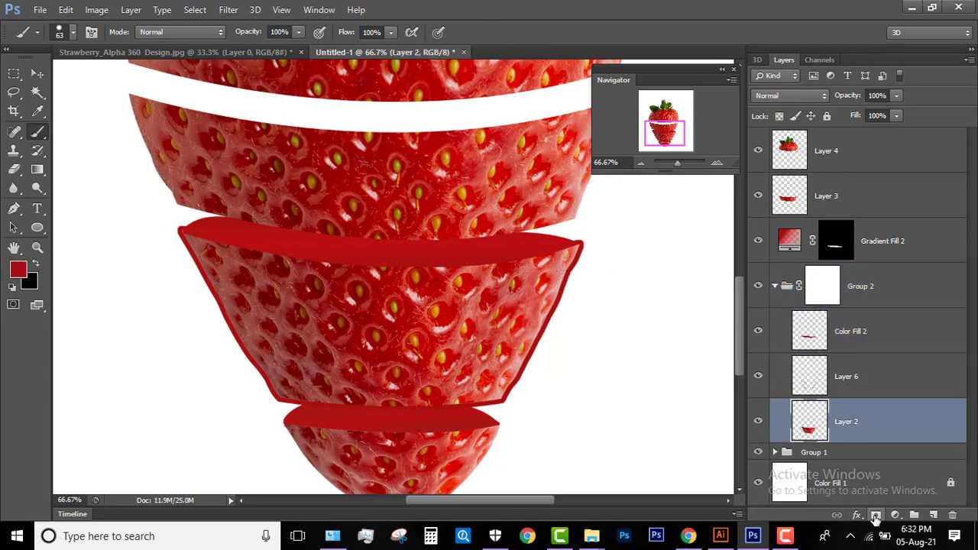
left_click(760, 382)
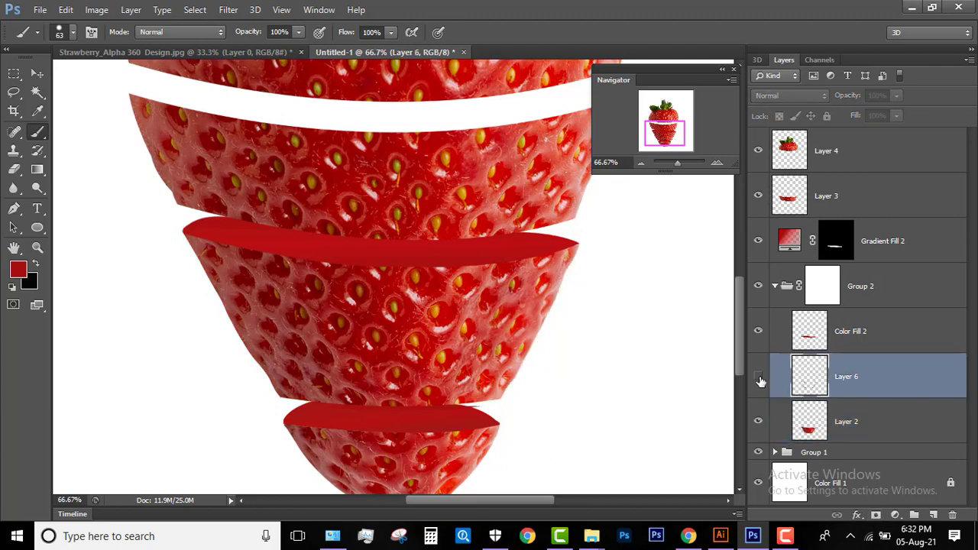
left_click(758, 378)
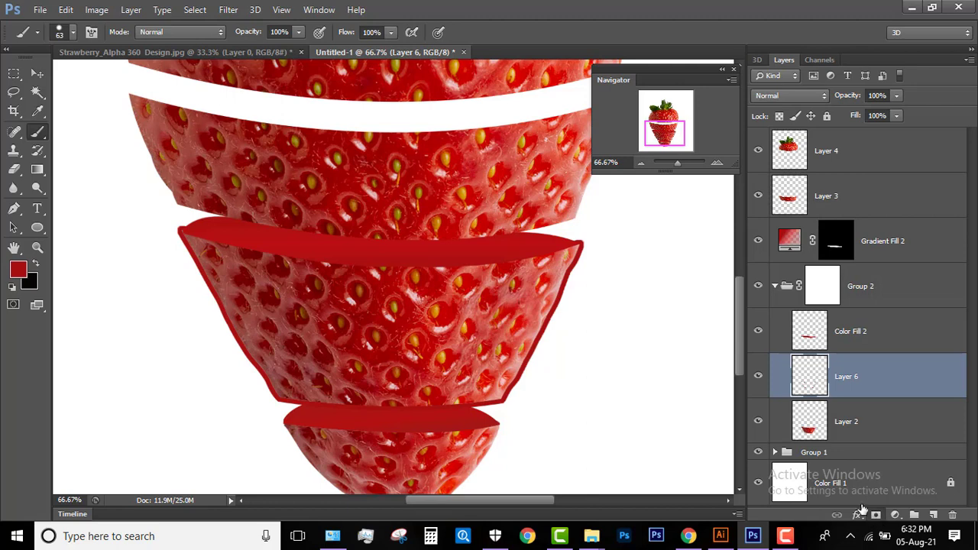
left_click(875, 514)
mouse_move(589, 328)
left_mouse_down()
mouse_move(576, 280)
mouse_move(512, 380)
left_mouse_up()
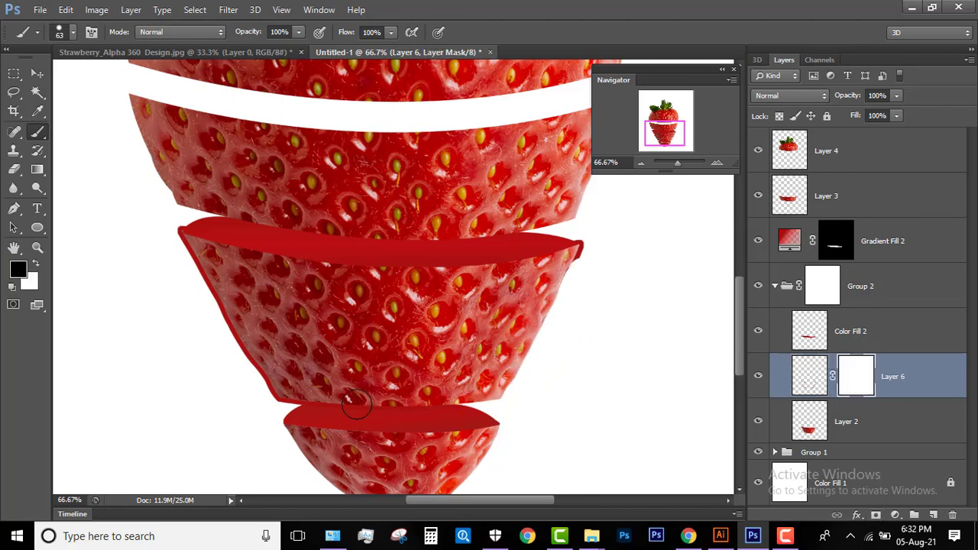
mouse_move(355, 404)
left_mouse_down()
mouse_move(262, 371)
mouse_move(170, 243)
mouse_move(192, 276)
left_mouse_up()
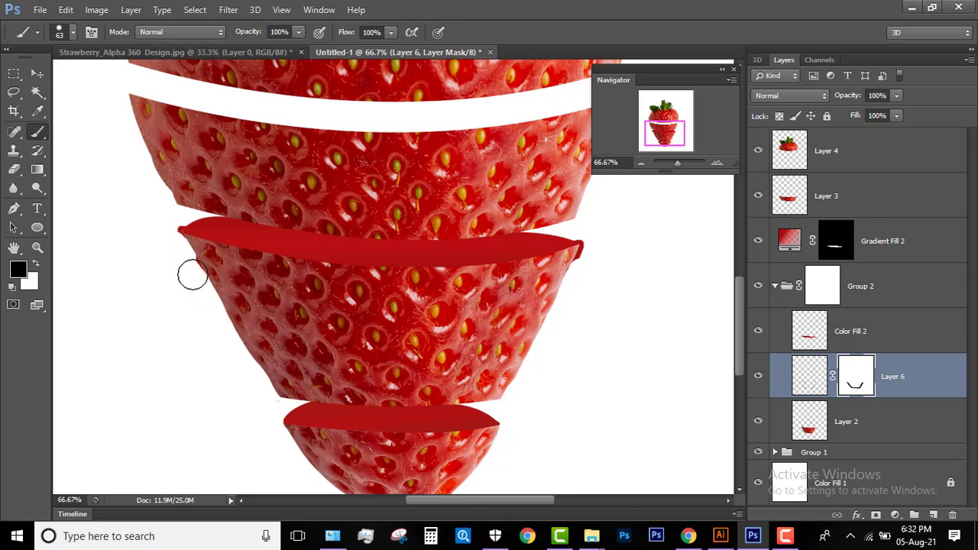
mouse_move(572, 288)
left_mouse_down()
mouse_move(589, 257)
mouse_move(579, 278)
mouse_move(616, 255)
left_mouse_up()
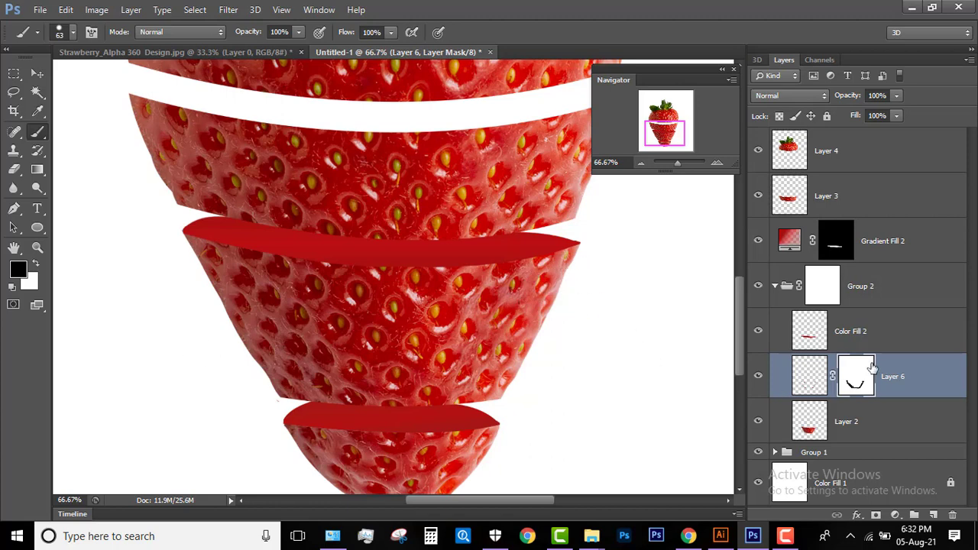
Soften the brush and paint out a spot on Group 2's layer mask
left_click(775, 288)
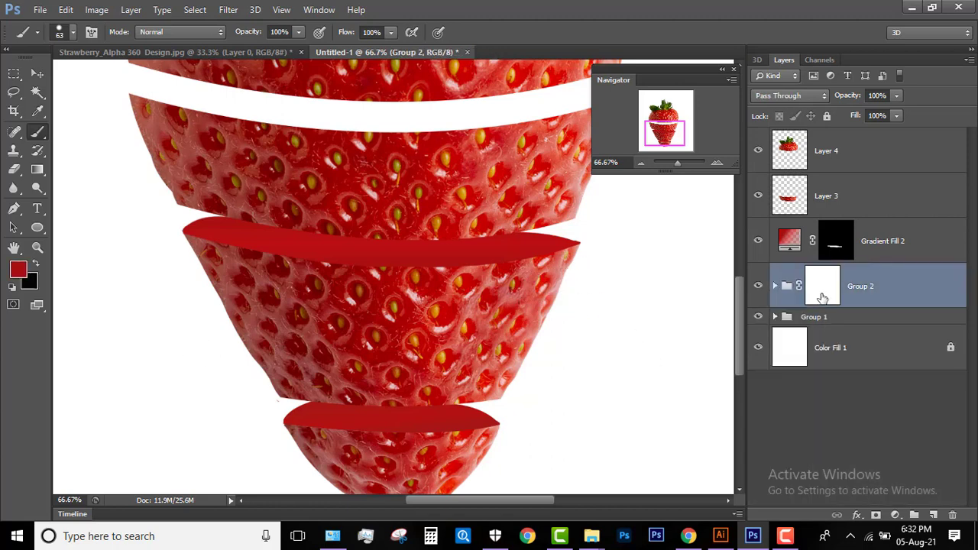
key("ctrl+backslash")
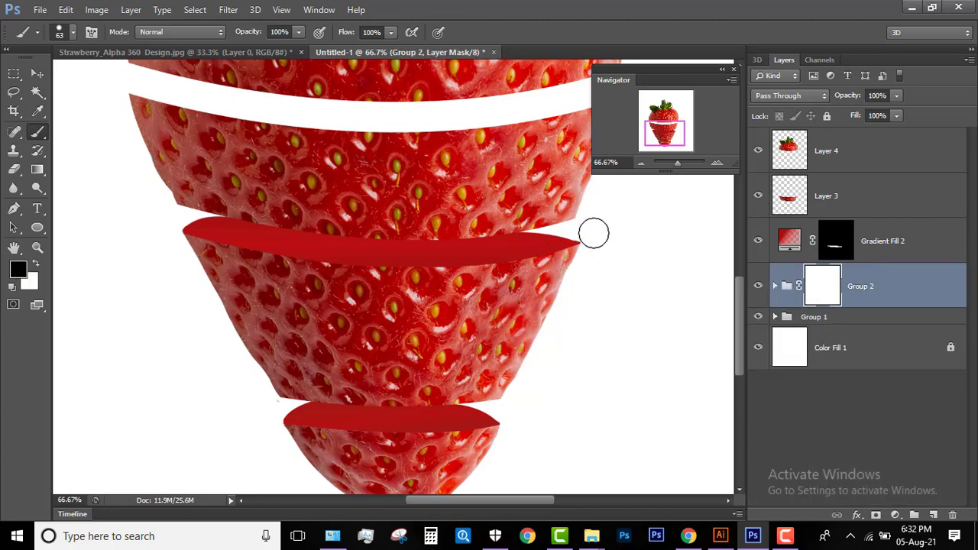
right_click(602, 280, "alt")
left_click_drag(605, 279, 625, 175)
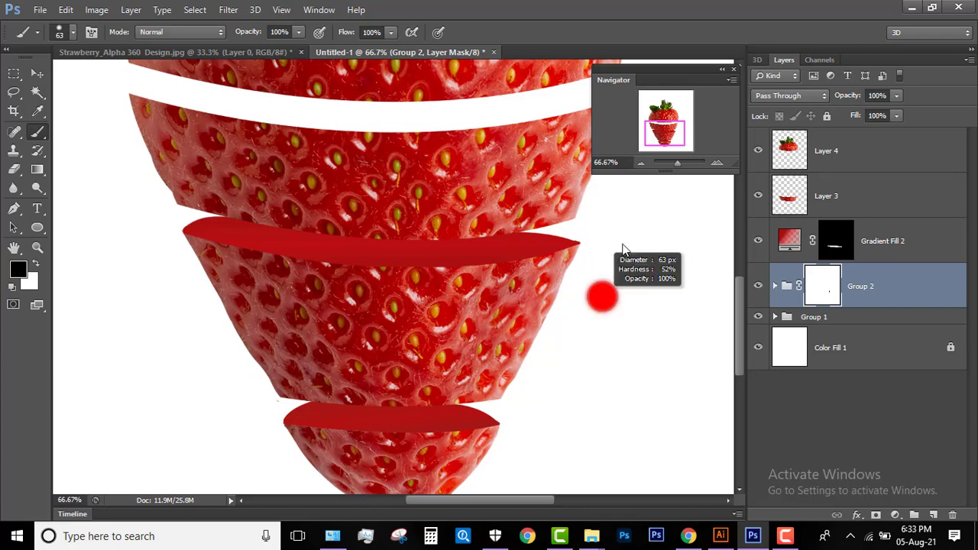
left_click_drag(599, 339, 600, 235)
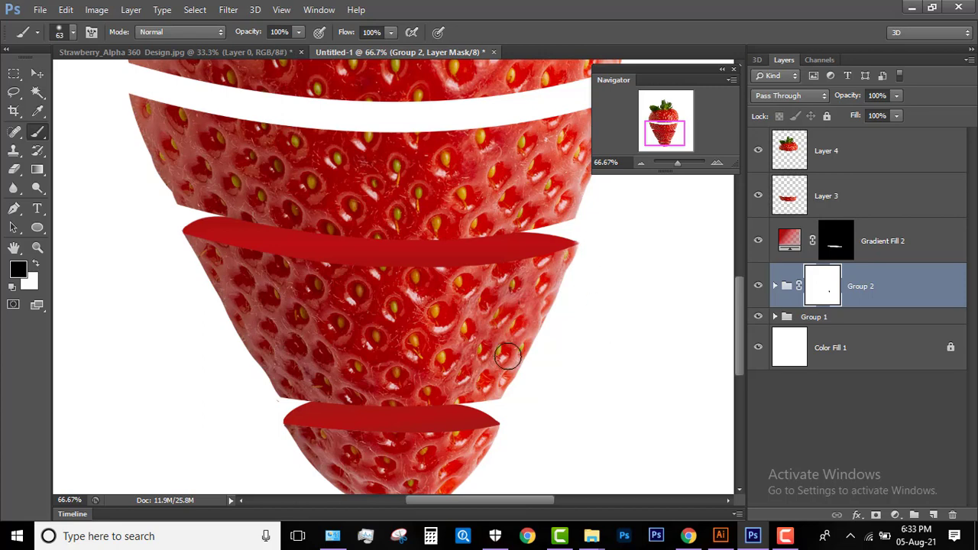
right_click(164, 255, "alt")
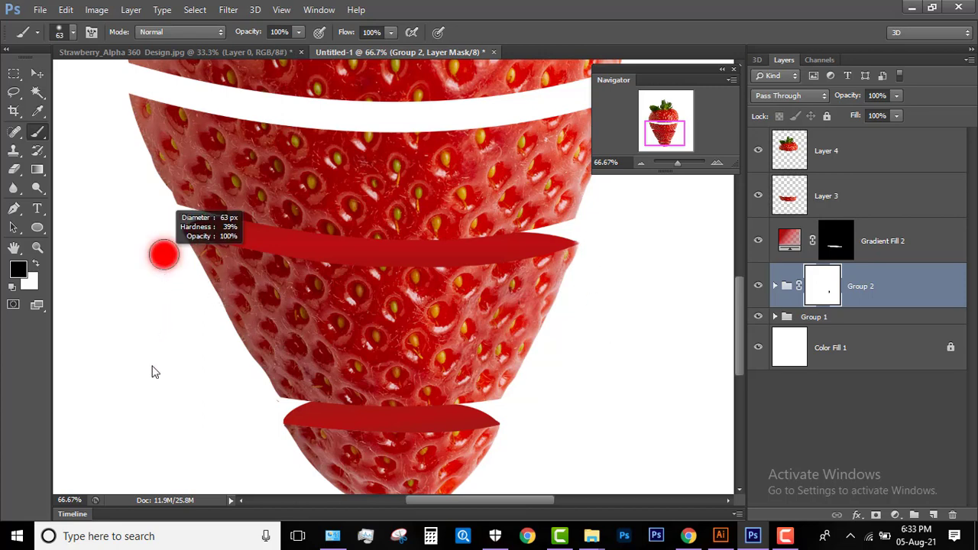
left_click(165, 230)
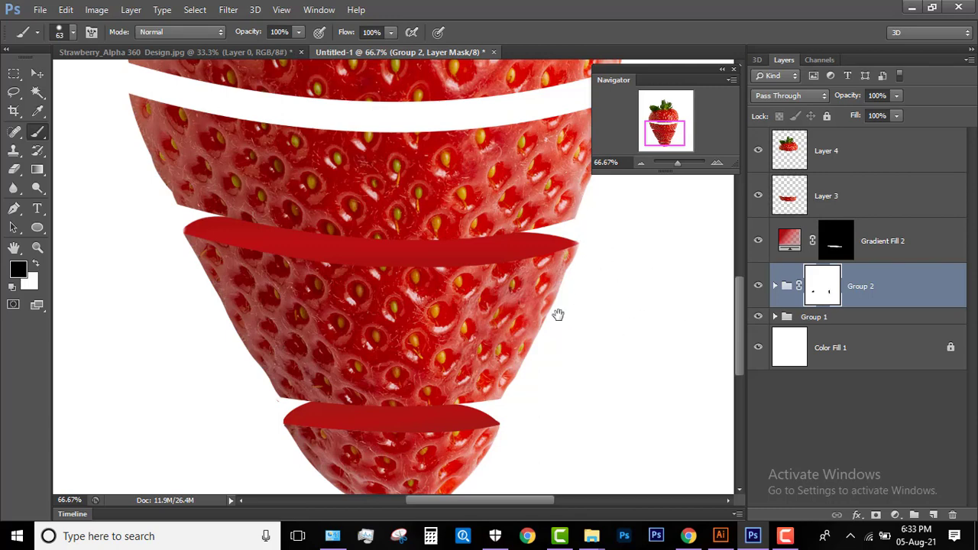
Retarget Group 2's layer mask and bring the upper white gap into view
left_click_drag(542, 231, 539, 254)
scroll(539, 253, "down", 1)
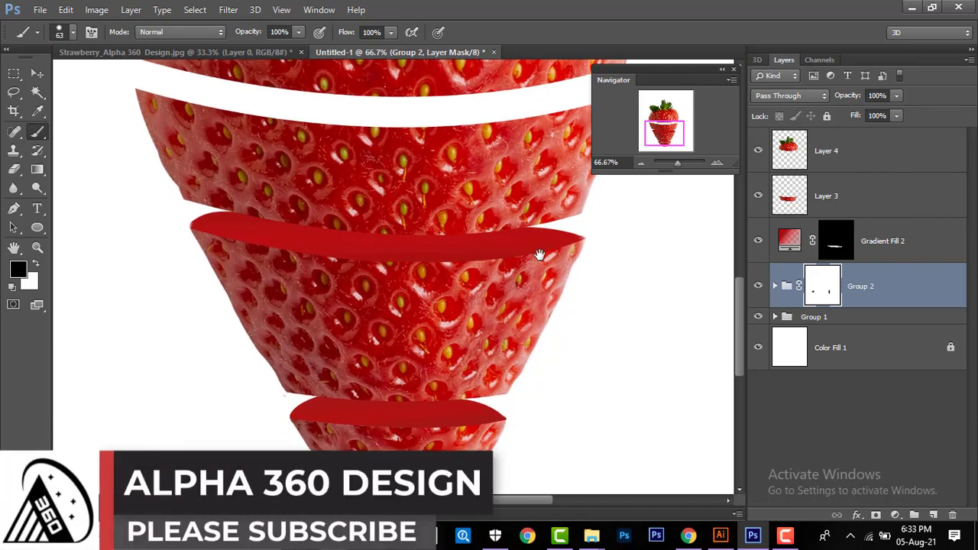
left_click(825, 318)
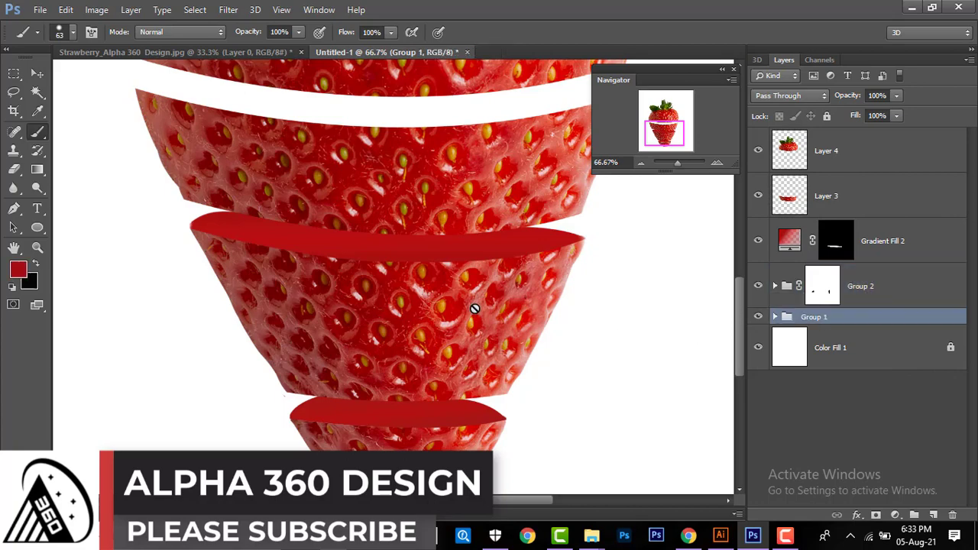
left_click(822, 286)
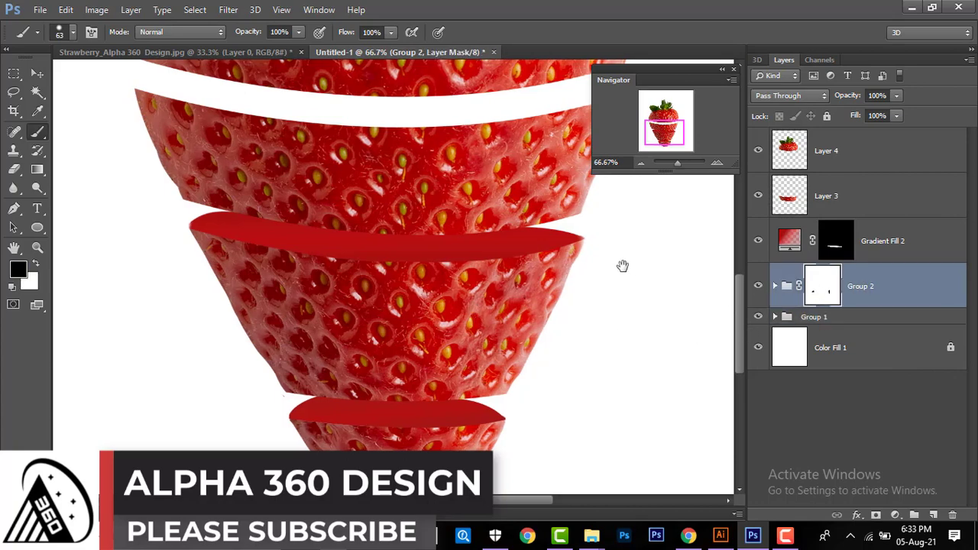
left_click_drag(622, 266, 618, 388)
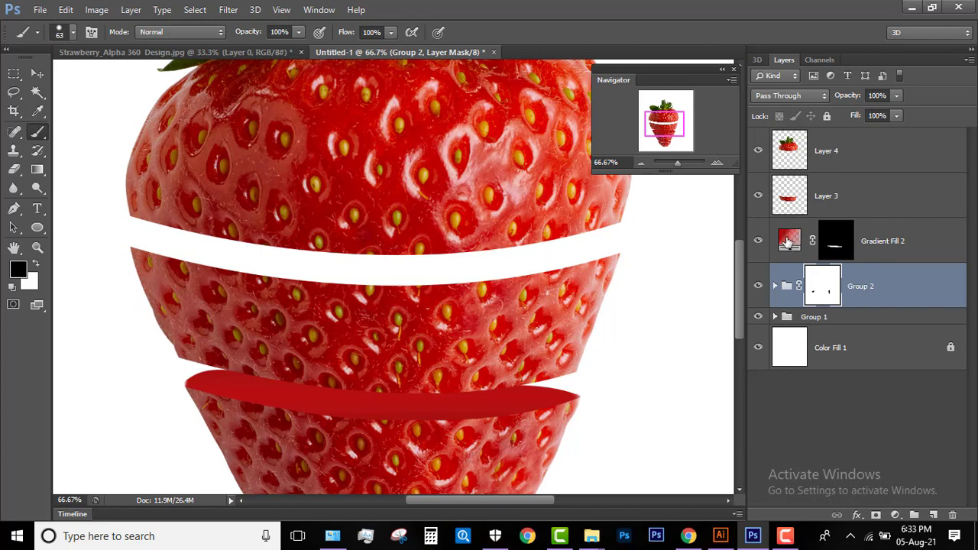
Select Gradient Fill 2 and Layer 3, toggling Layer 3's visibility to check the slice
left_click(787, 241, "shift")
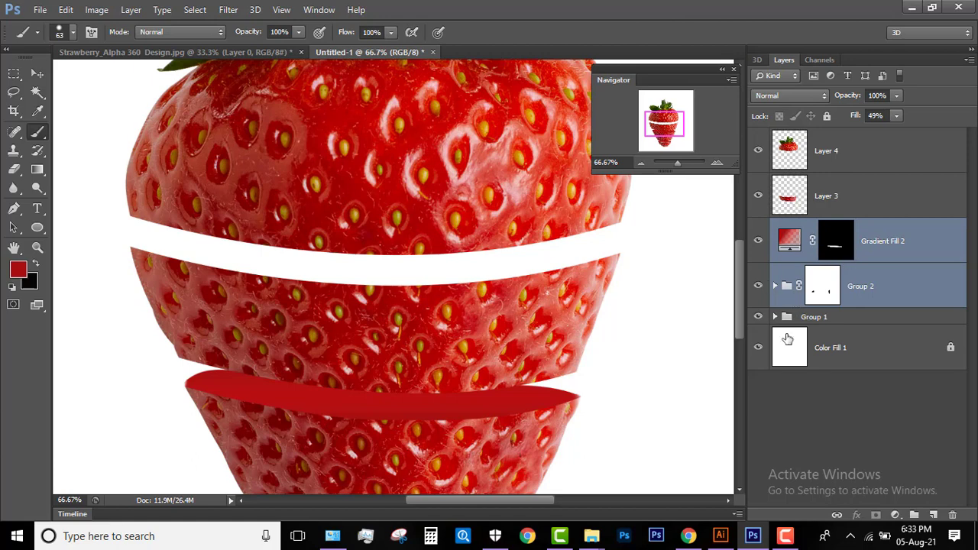
left_click(794, 203)
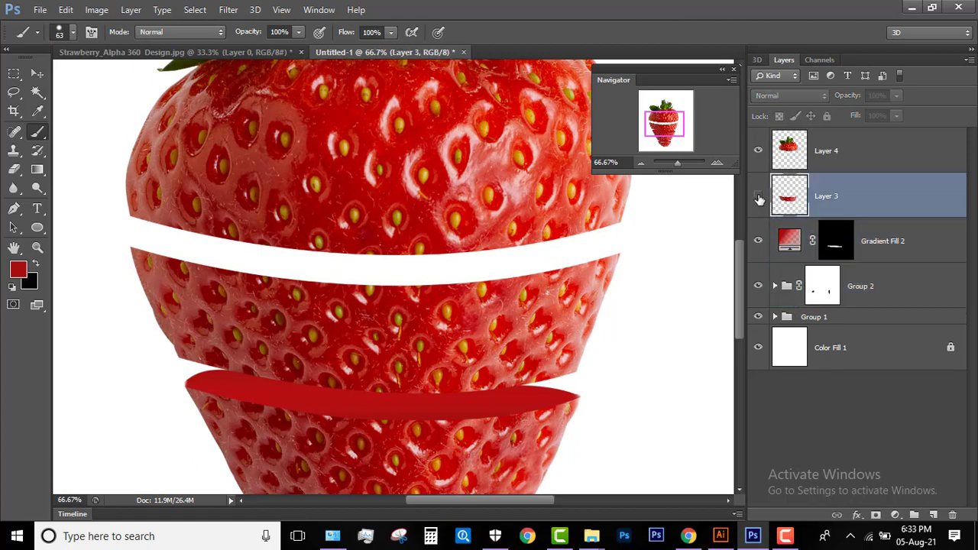
left_click(759, 196)
left_click(759, 197)
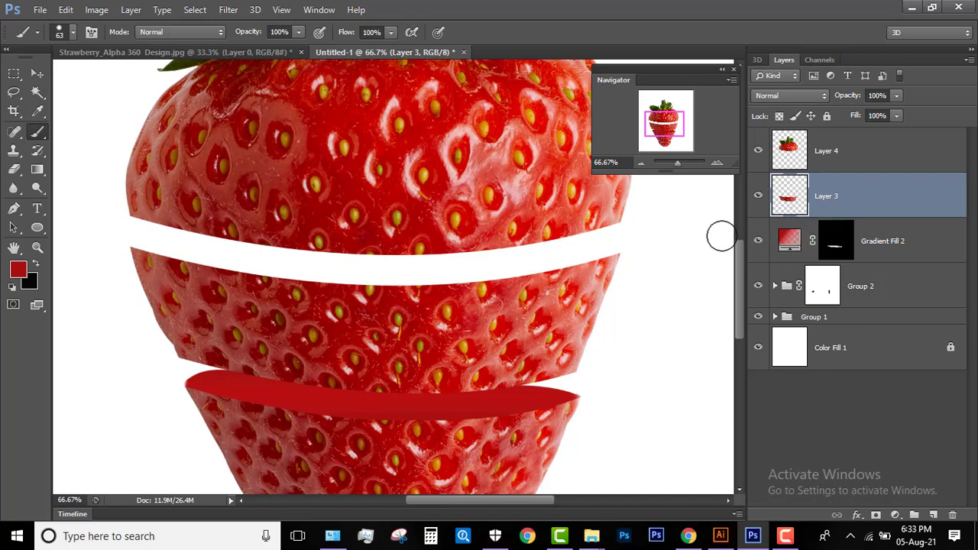
Trace a closed curved pen path around the white gap under the strawberry's top
key("p")
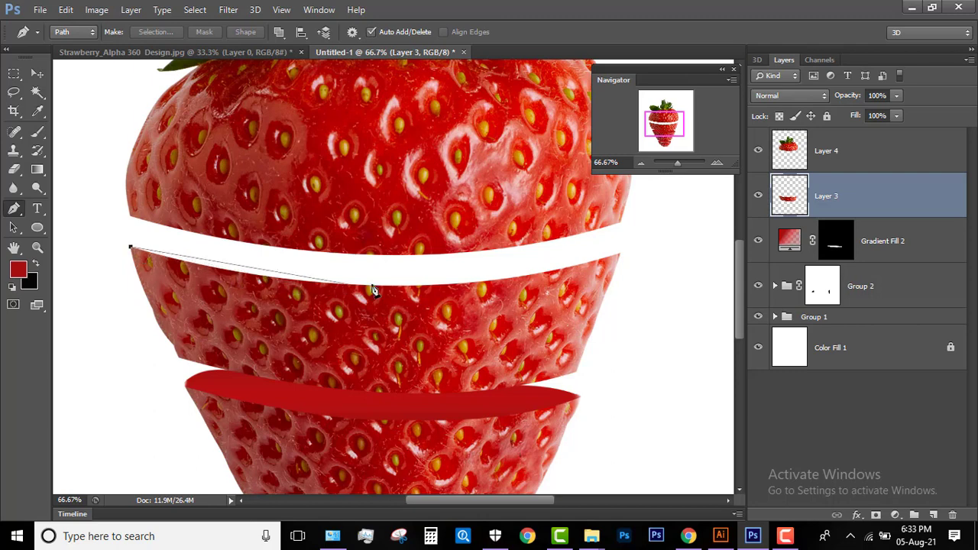
left_click(303, 290)
left_click_drag(303, 289, 358, 286)
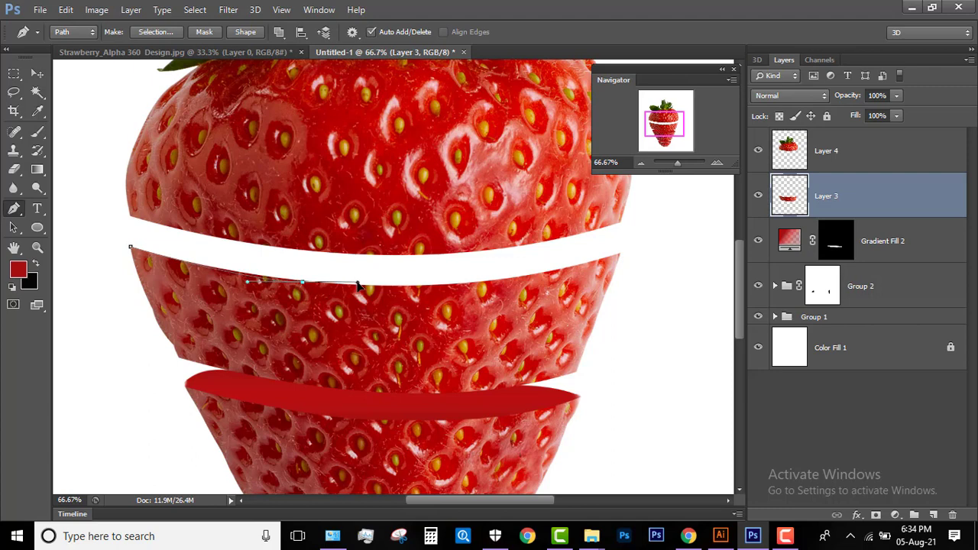
left_click(304, 284)
left_click_drag(446, 291, 503, 280)
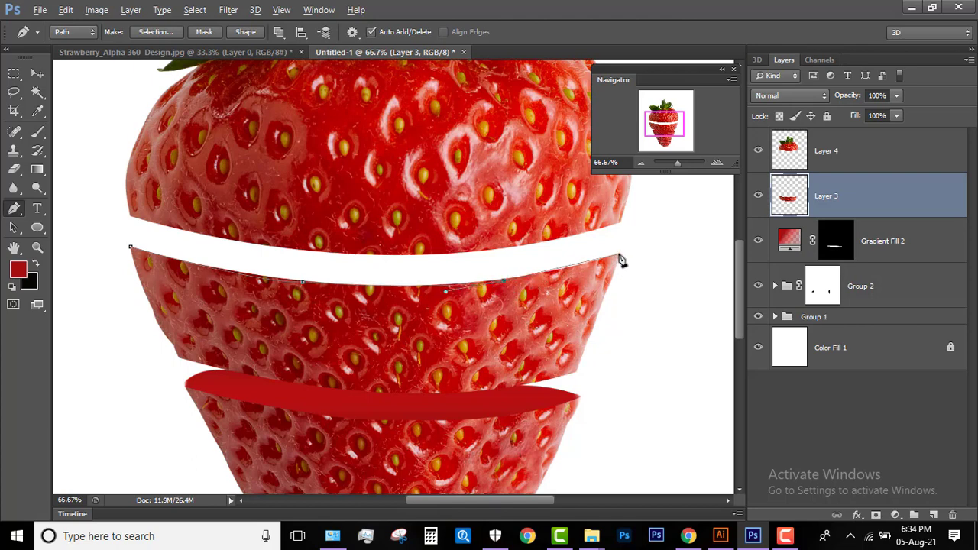
left_click_drag(619, 253, 641, 249)
left_click(619, 254)
left_click_drag(579, 232, 553, 233)
left_click(175, 227)
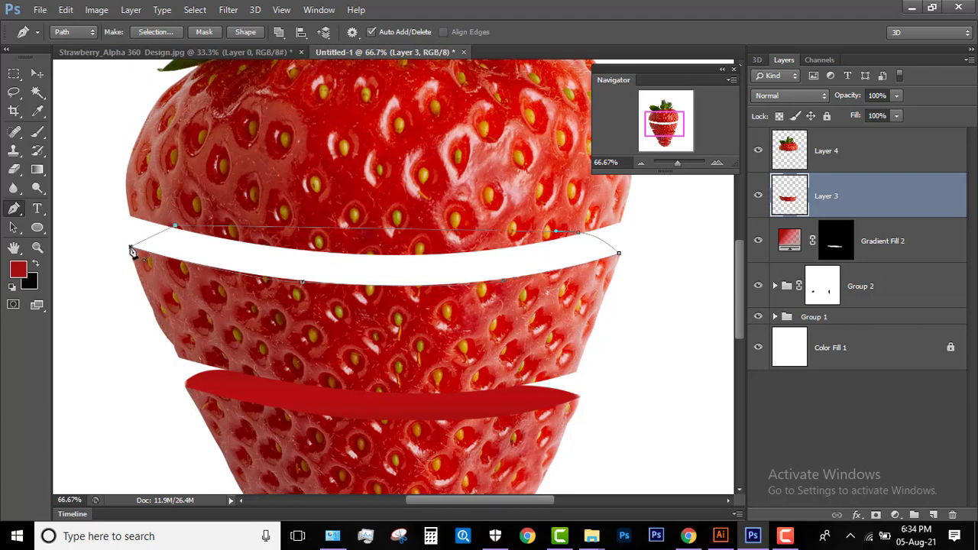
left_click_drag(131, 247, 127, 252)
left_click(117, 265, "ctrl")
Convert the path to a selection and add a Solid Color fill layer from it
key("ctrl+Return")
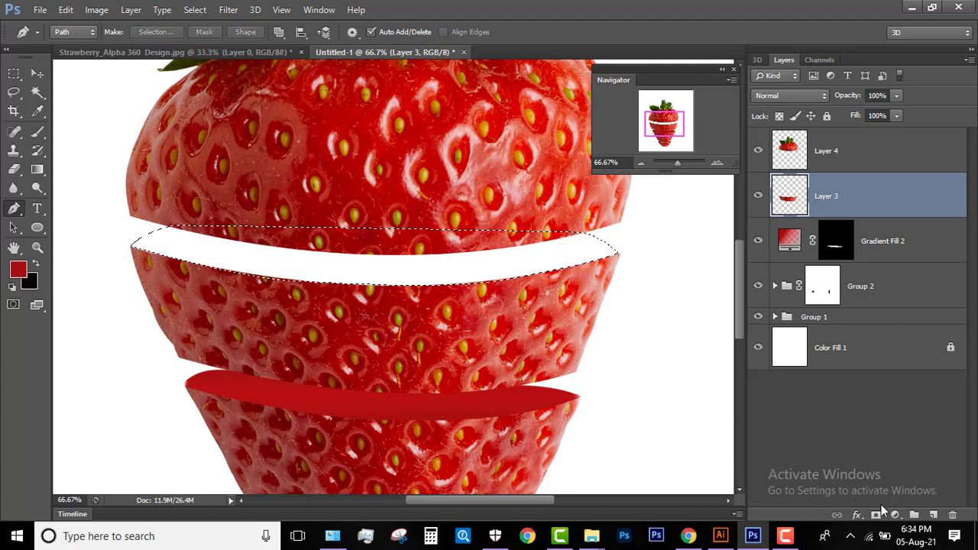
left_click(895, 517)
left_click(831, 194)
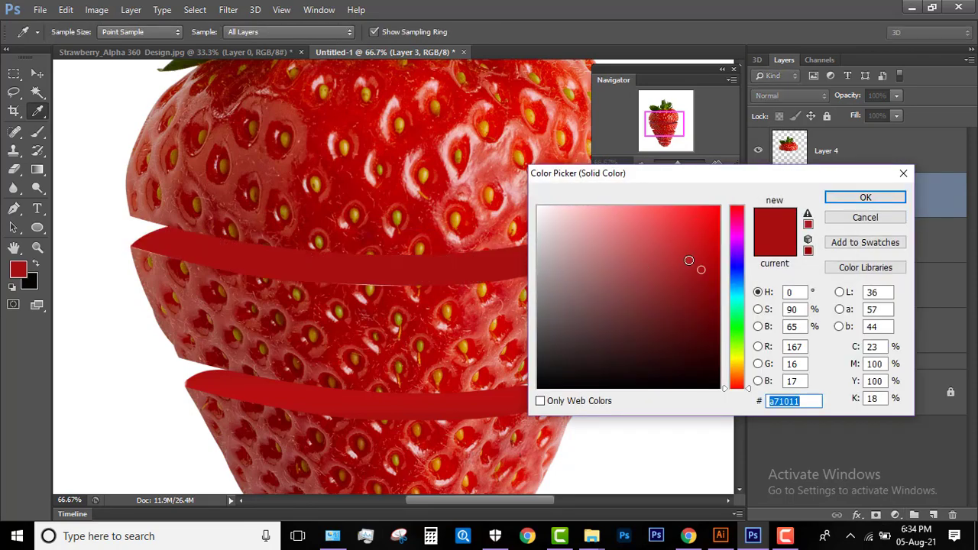
Accept dark red #a71011, then rasterize Color Fill 3 and apply its layer mask
left_click(865, 197)
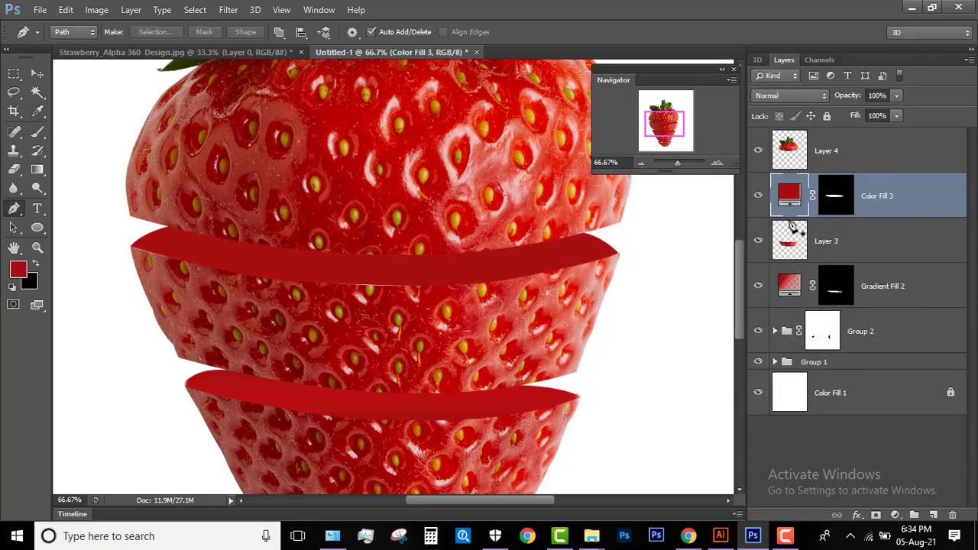
left_click(836, 200)
right_click(837, 199)
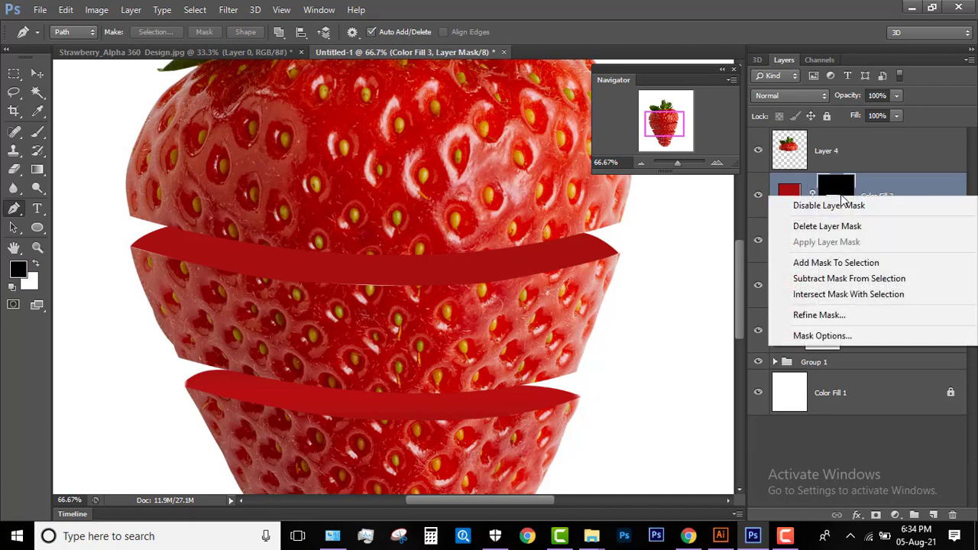
right_click(926, 193)
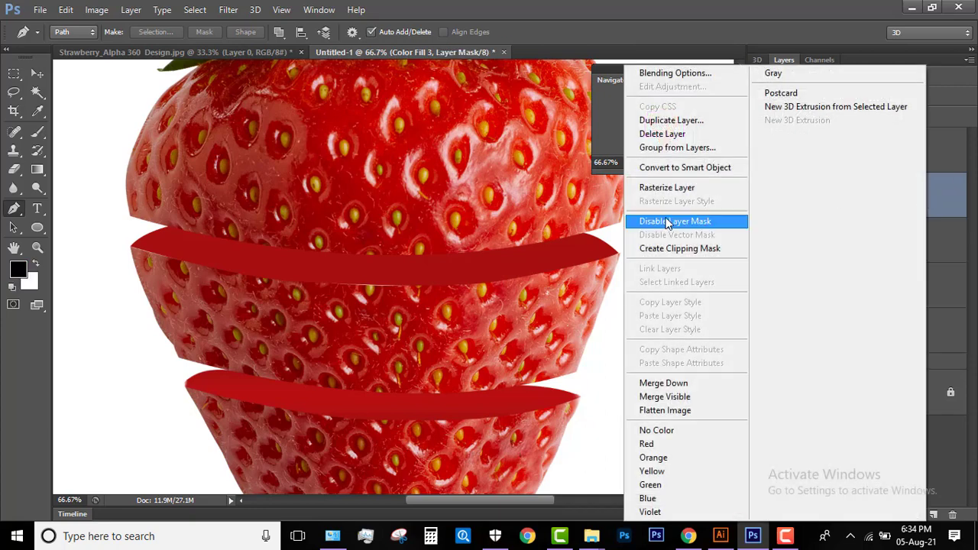
left_click(688, 188)
right_click(845, 200)
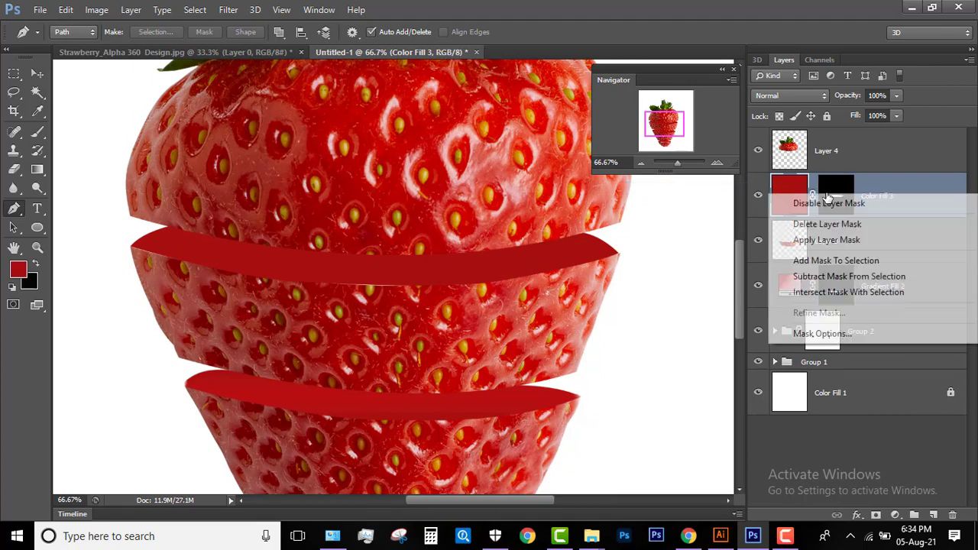
left_click(840, 240)
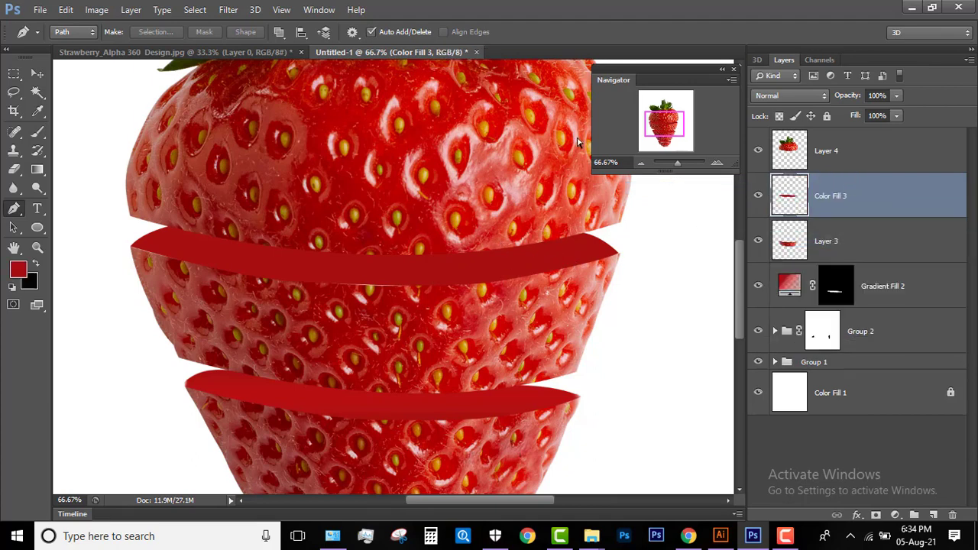
Warp the red slice to follow the strawberry's curve and commit it
key("ctrl+t")
left_click(676, 32)
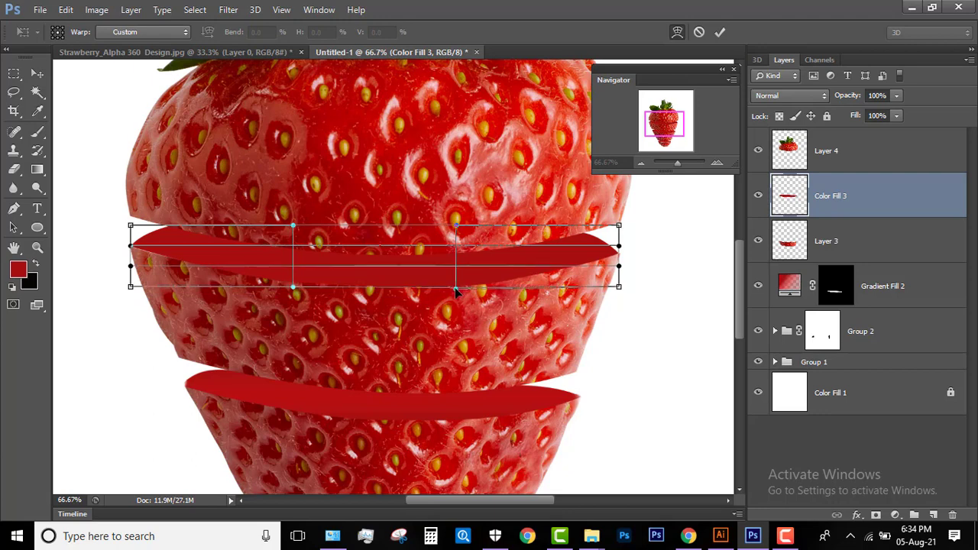
key("Return")
key("p")
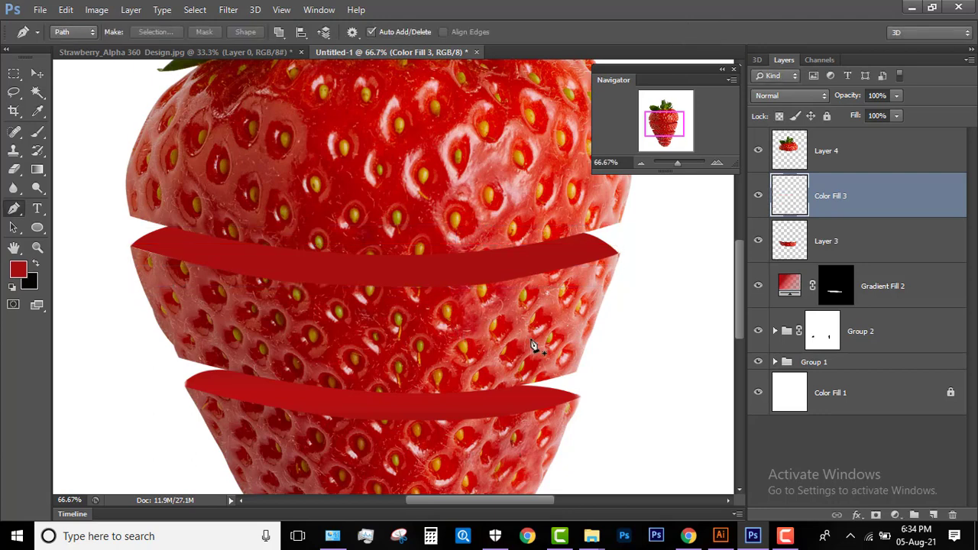
Load the red slice as a selection and add a Gradient Fill layer over it
left_click(786, 197, "ctrl")
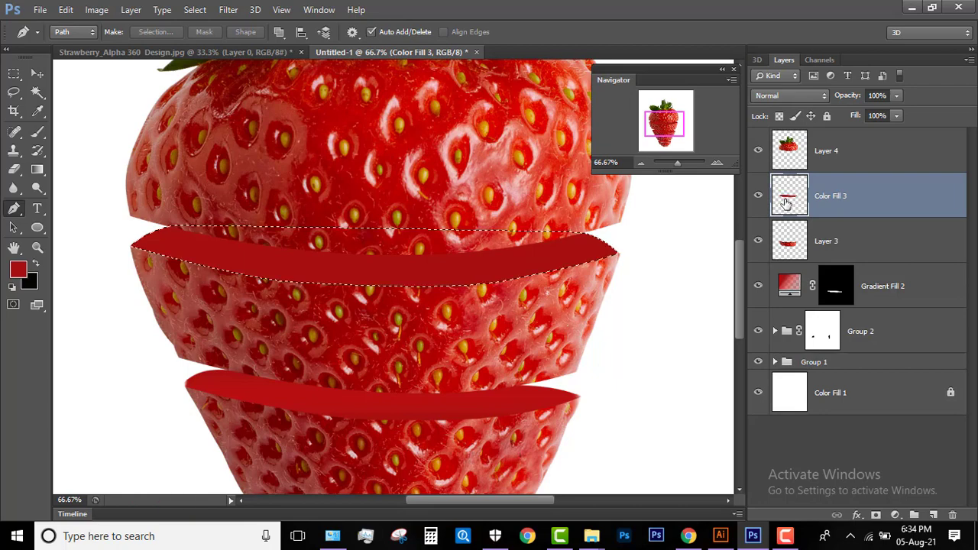
left_click(894, 515)
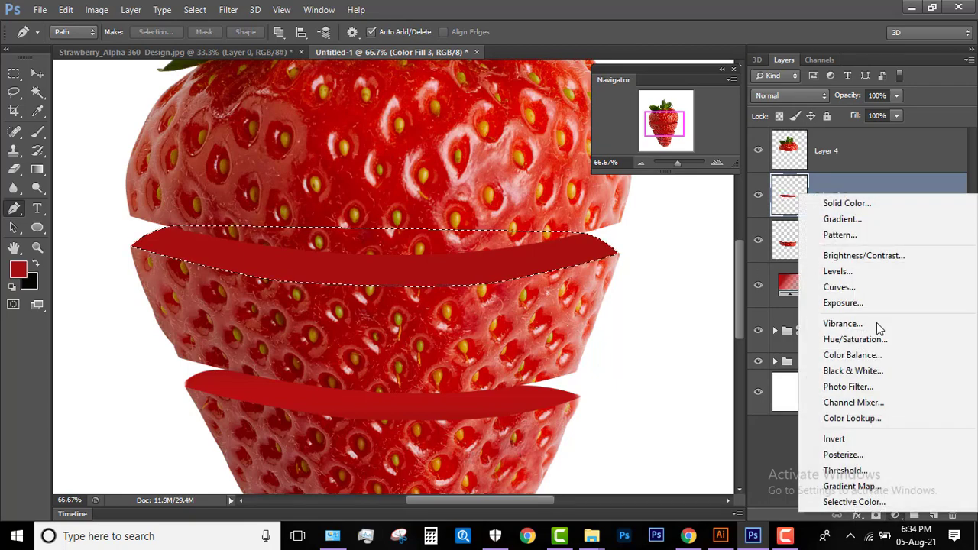
left_click(842, 219)
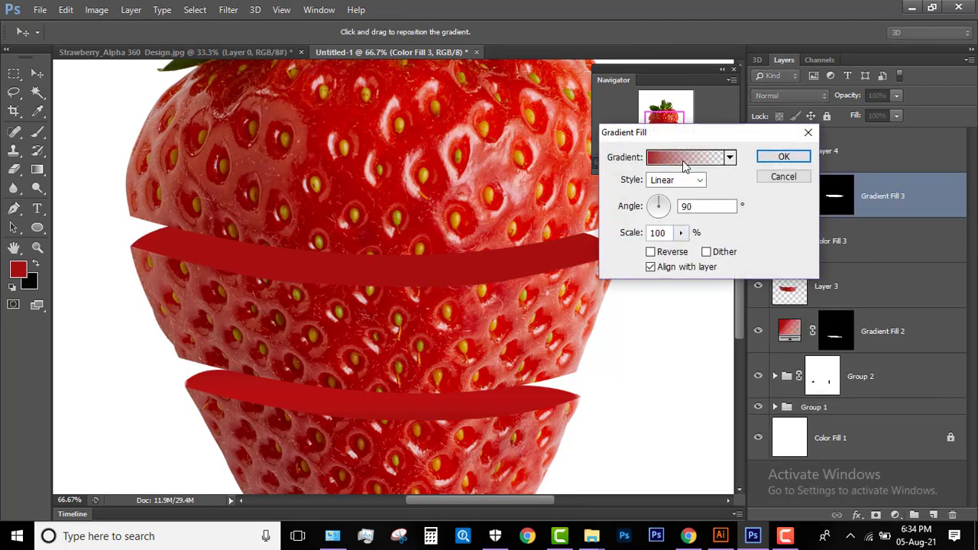
Move the gradient's middle colour stop to 50% and colour it red c5191b
left_click(686, 157)
left_click(732, 313)
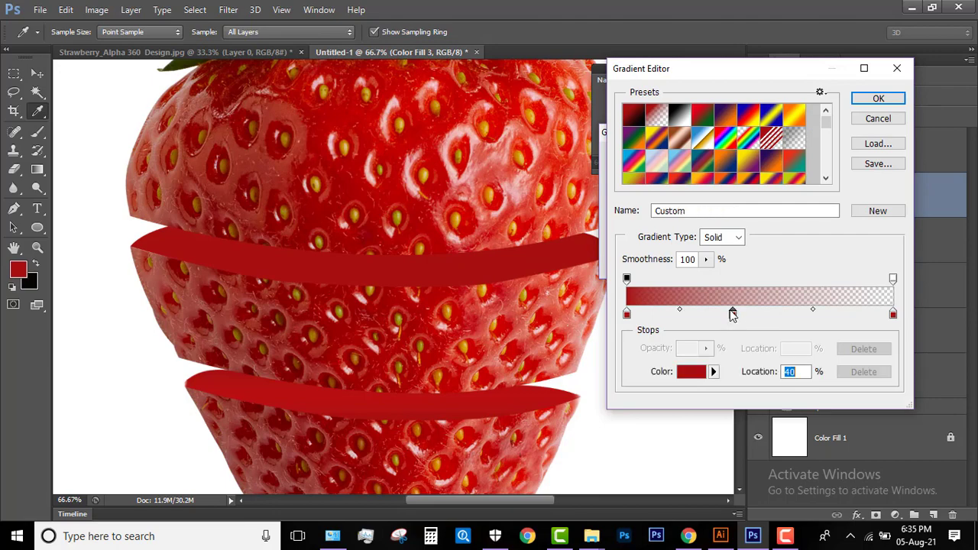
left_click_drag(733, 314, 760, 313)
left_click(689, 378)
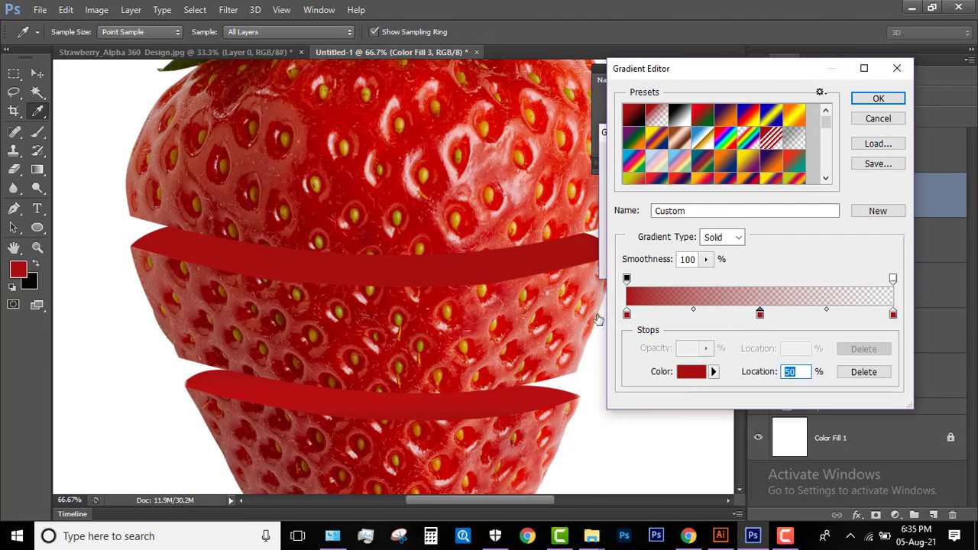
left_click(701, 258)
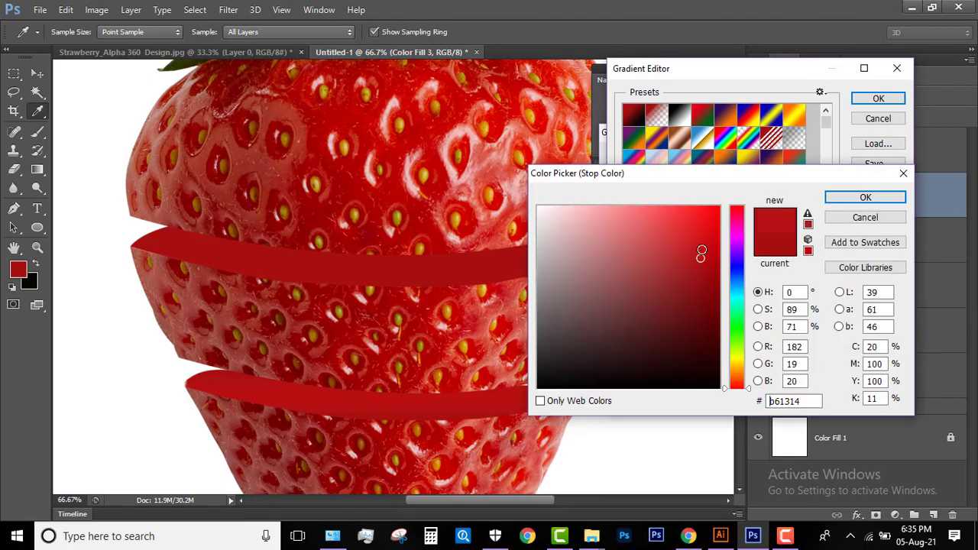
left_click(706, 244)
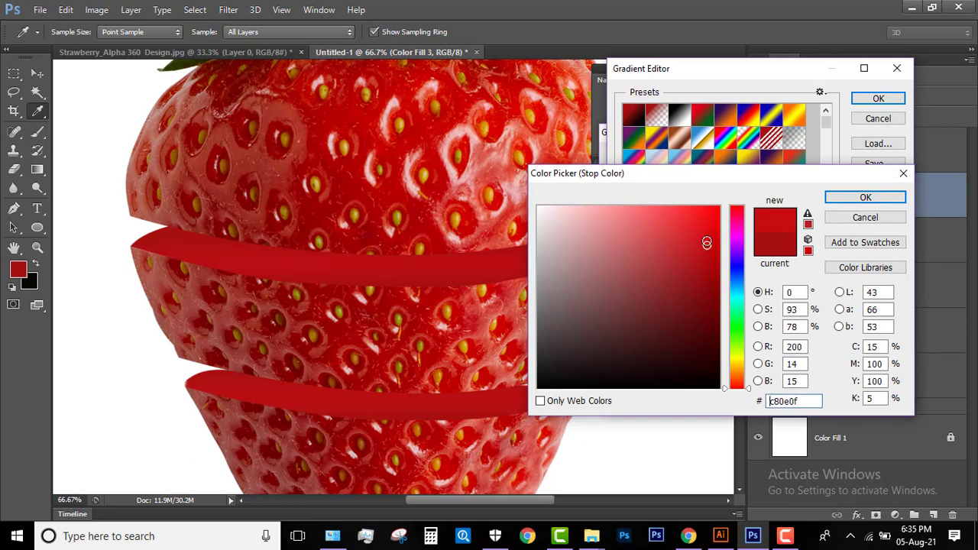
left_click(705, 244)
mouse_move(707, 221)
left_mouse_down()
mouse_move(696, 247)
mouse_move(695, 238)
left_mouse_up()
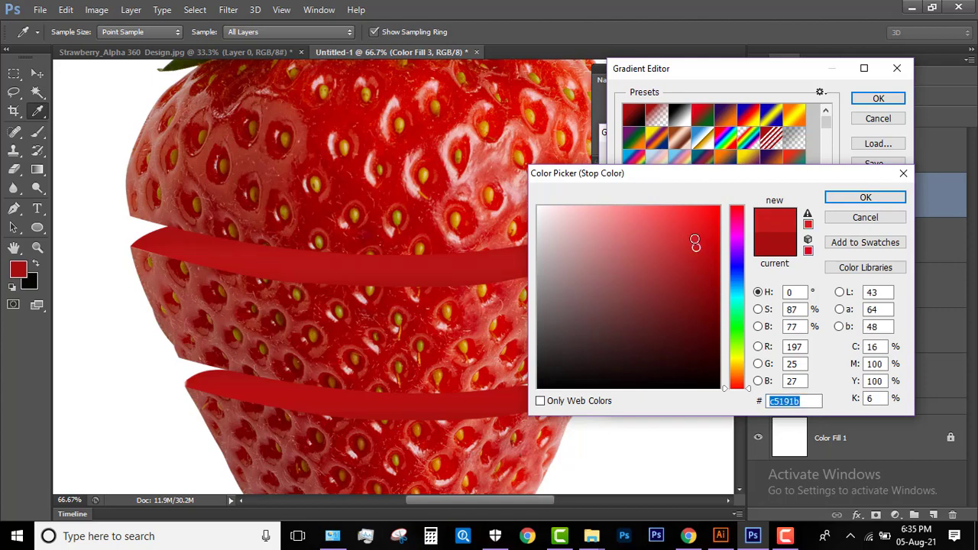
left_click(840, 200)
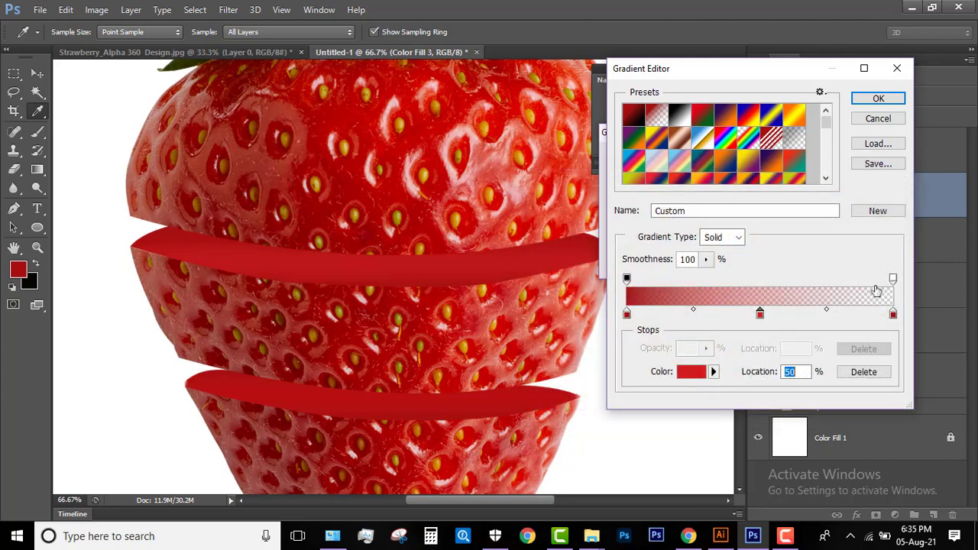
Raise the right-end opacity stop to 52% and apply the gradient fill
left_click(892, 280)
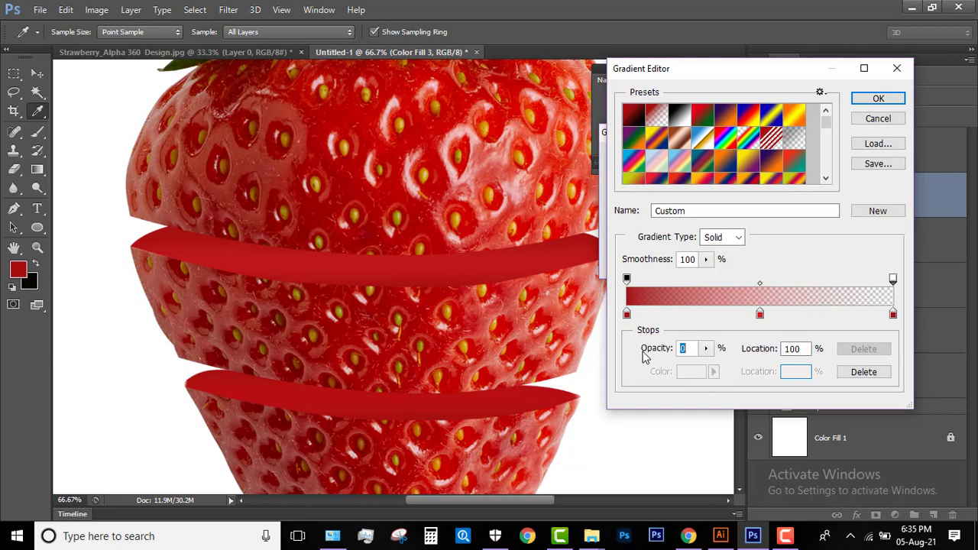
left_click_drag(644, 353, 664, 349)
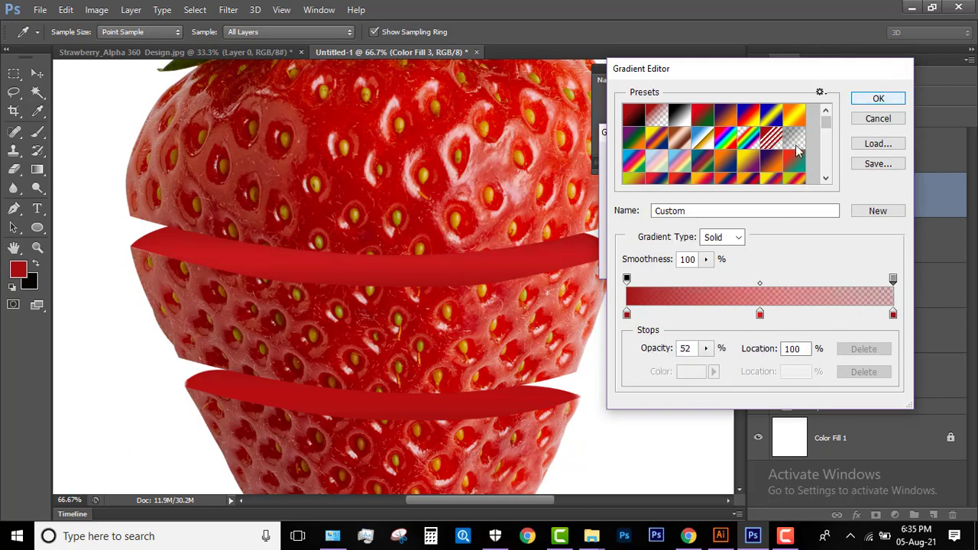
left_click(877, 99)
left_click(783, 156)
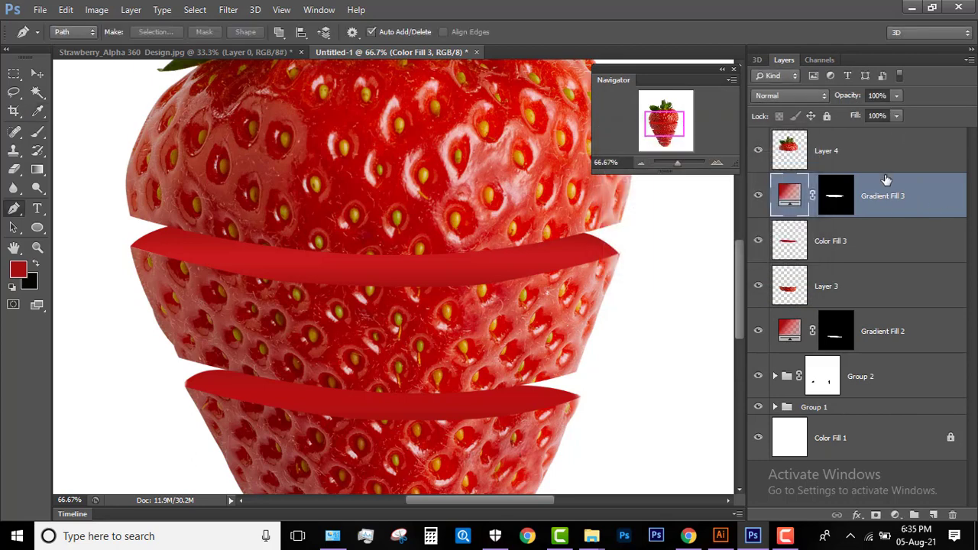
Lower Gradient Fill 3's fill to 33%, hiding it briefly to compare
left_click_drag(840, 116, 818, 118)
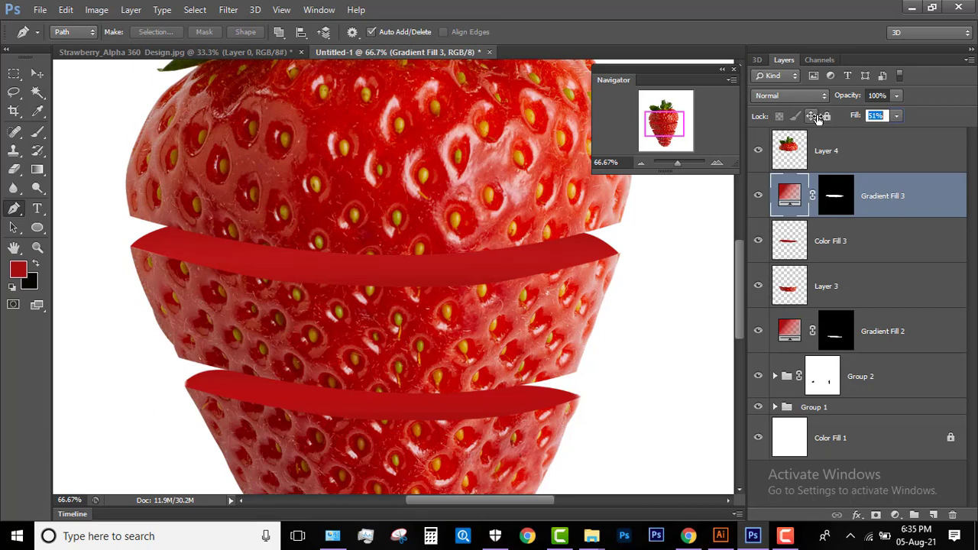
left_click(758, 195)
left_click(758, 197)
left_click_drag(855, 120, 837, 120)
Show Gradient Fill 2 and lower its fill to 34%
left_click(788, 330)
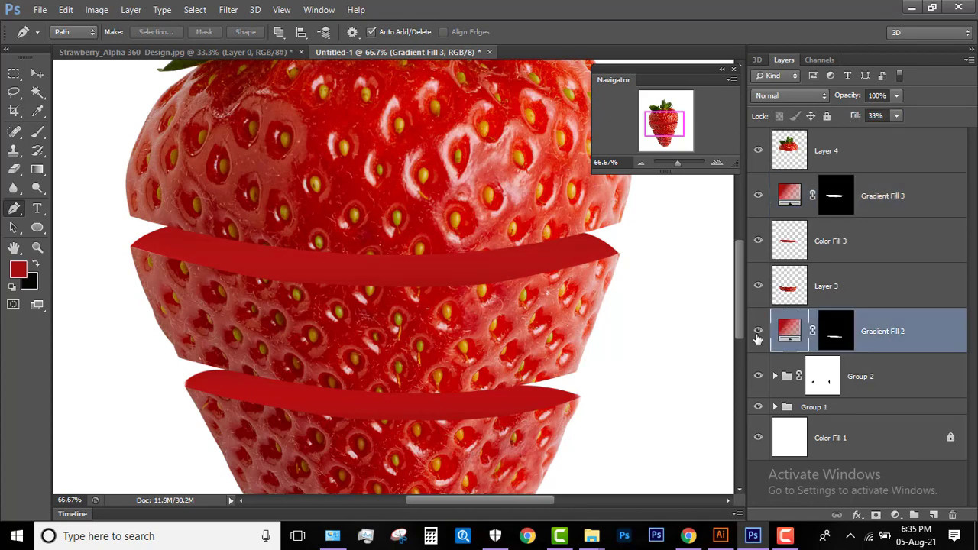
left_click(758, 333)
left_click_drag(854, 120, 843, 120)
Check Color Fill 3's effect on the slice by toggling its visibility
left_click_drag(429, 149, 431, 237)
scroll(431, 238, "down", 3)
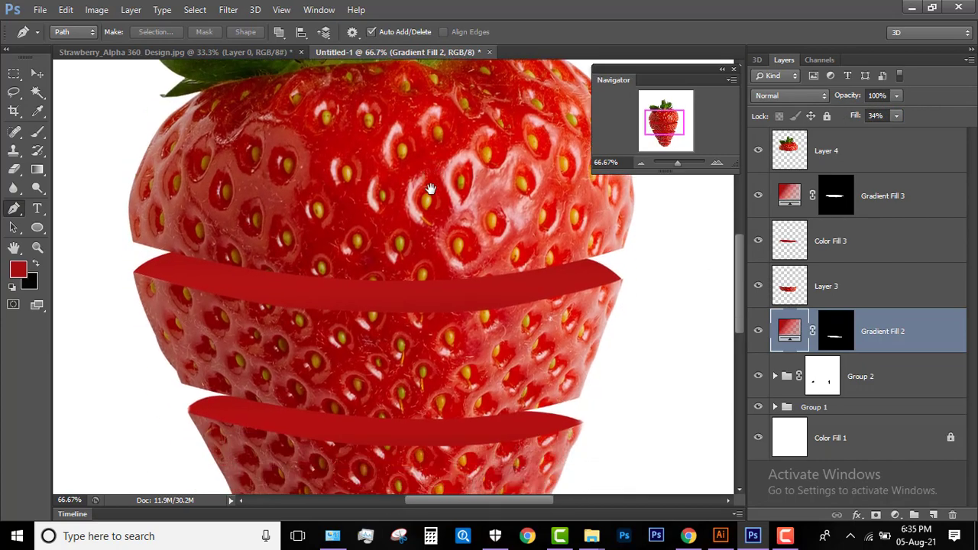
left_click(793, 157)
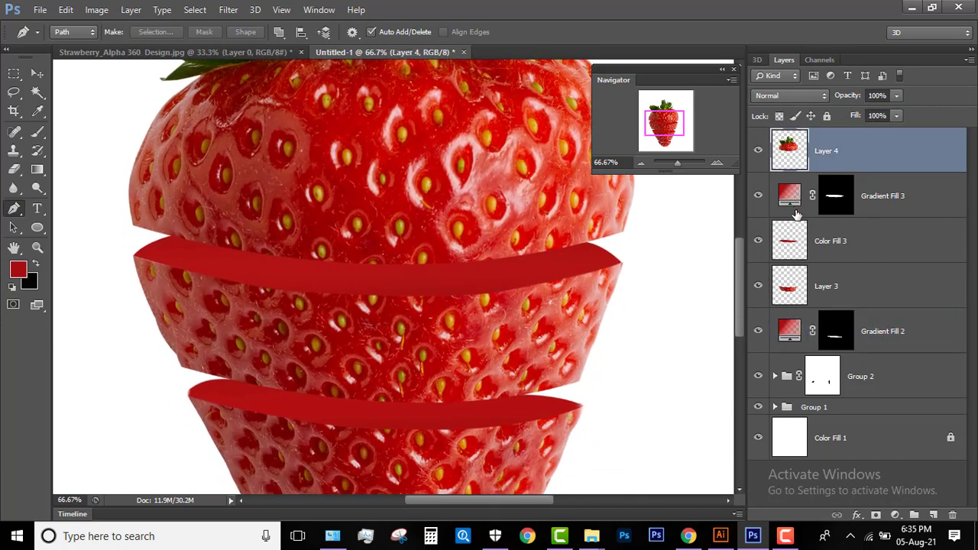
left_click(783, 246)
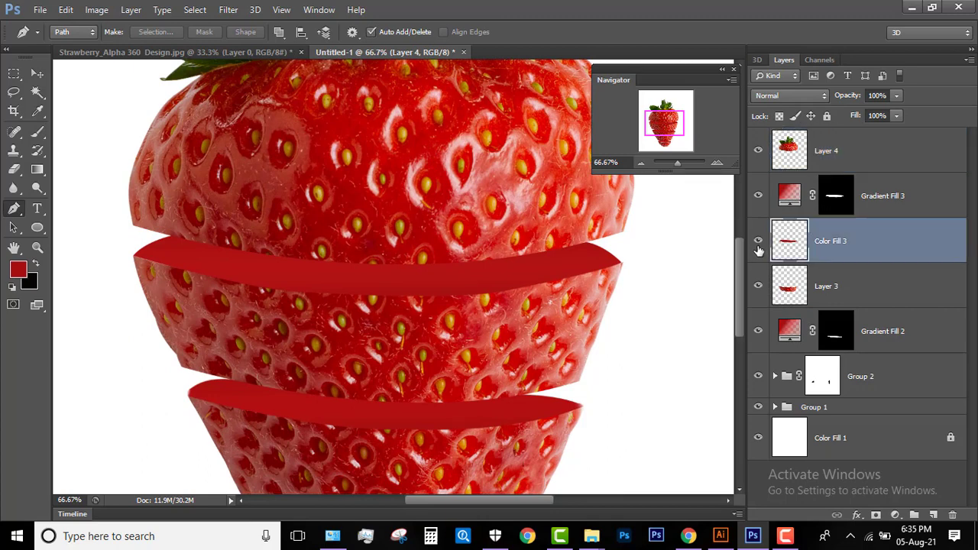
left_click(757, 243)
left_click(758, 241)
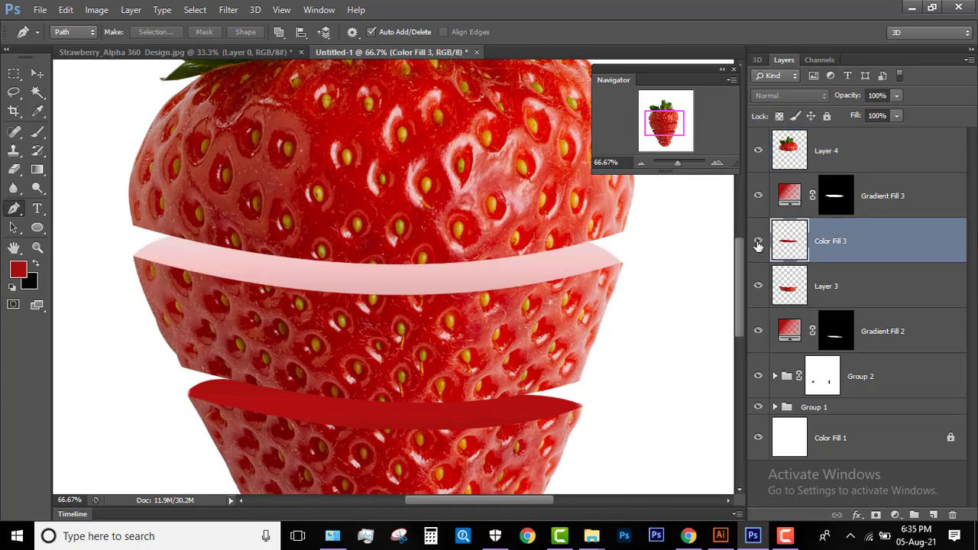
Load the middle strawberry section's outline from Layer 3 and add a new empty layer
left_click(758, 287)
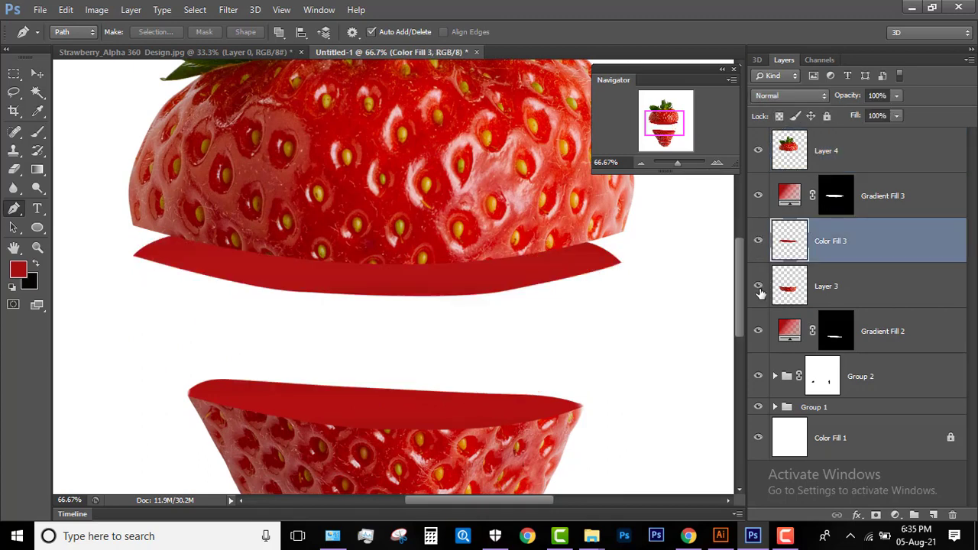
left_click(788, 290)
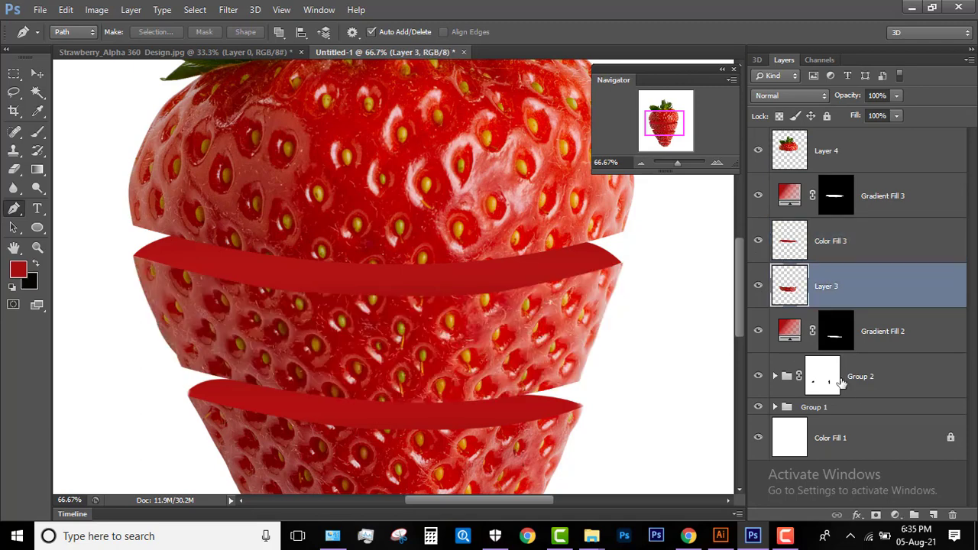
left_click(788, 290, "ctrl")
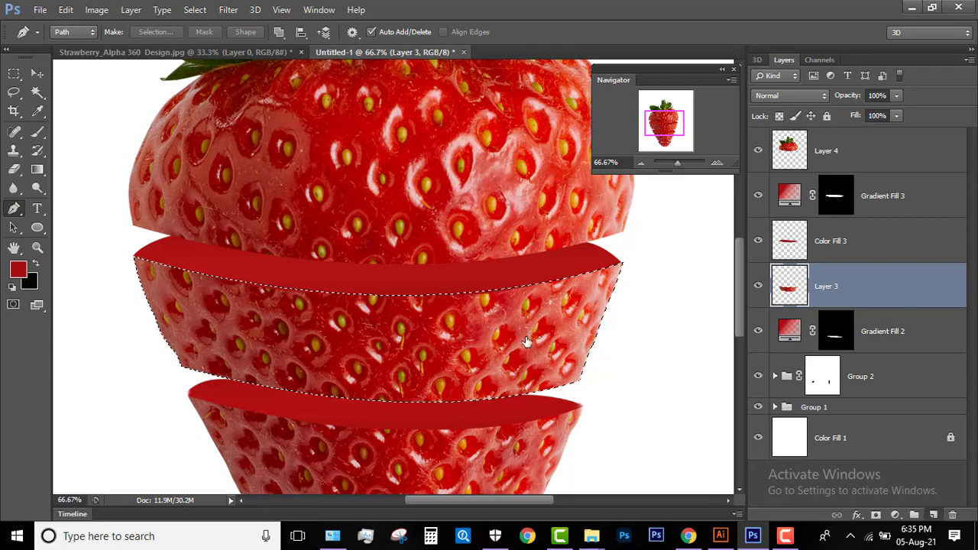
left_click(932, 514)
Stroke the selection 9 px outside in red #c60f10, then deselect
left_click(66, 9)
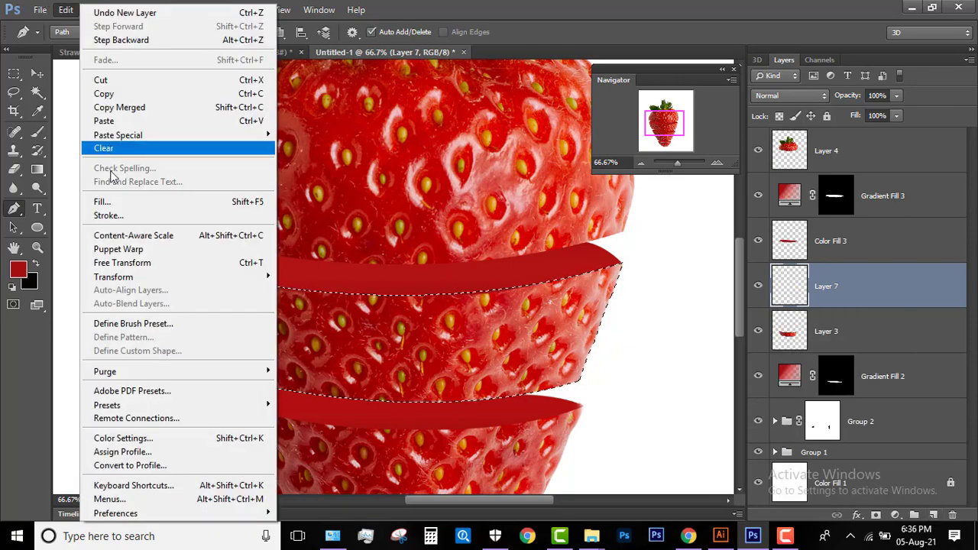
left_click(99, 213)
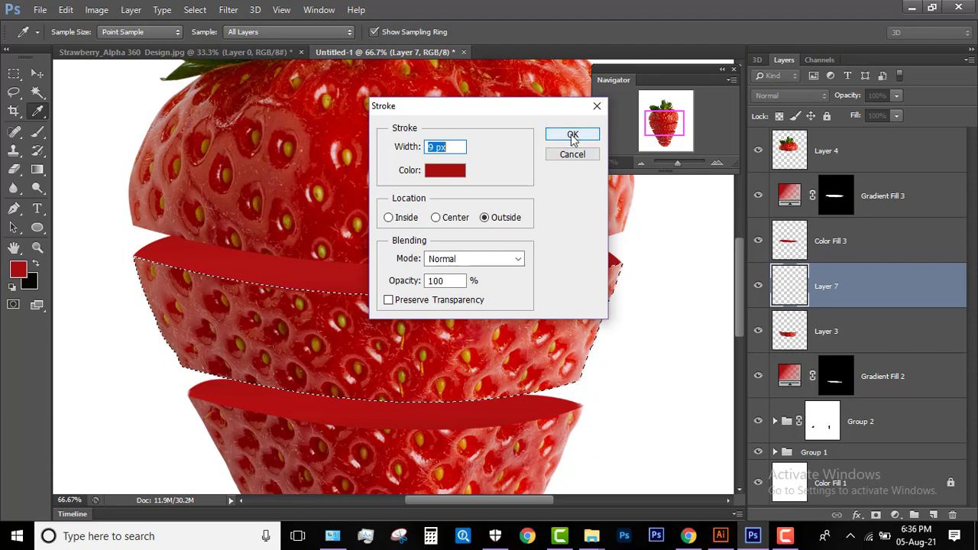
left_click(445, 170)
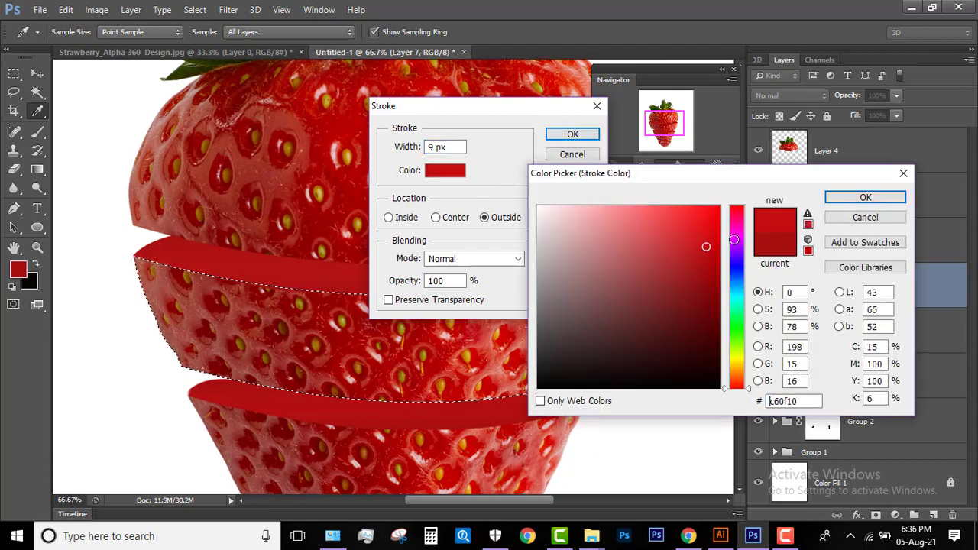
left_click(865, 197)
left_click(572, 134)
key("p")
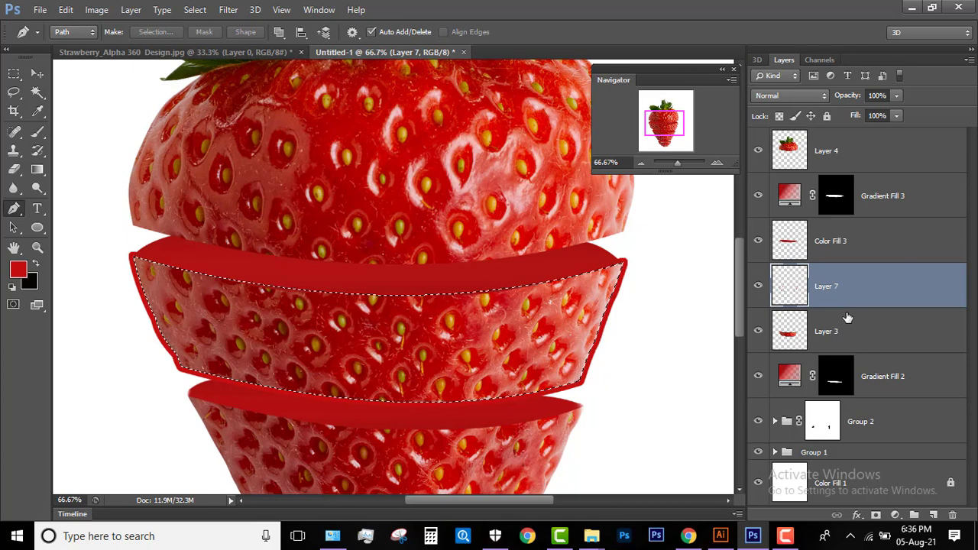
key("ctrl+d")
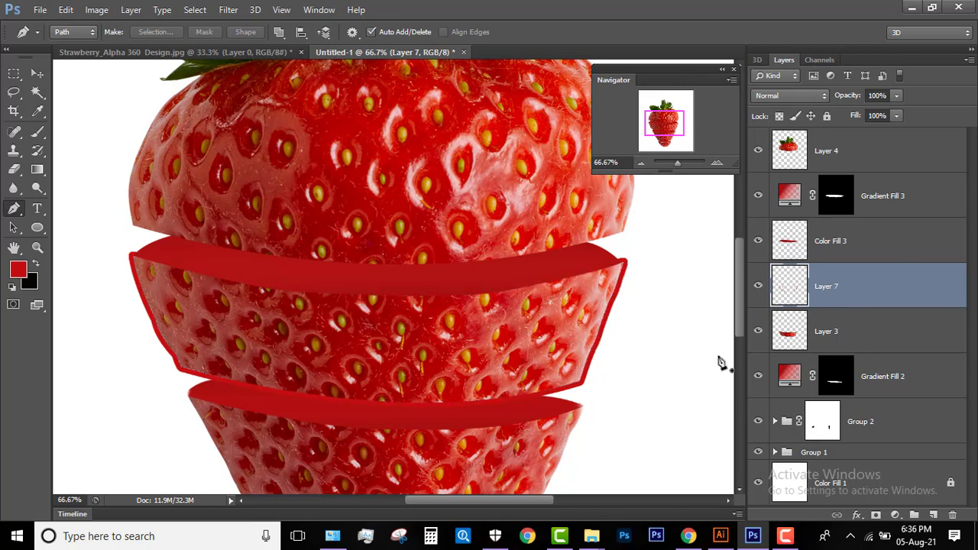
Add a mask to Layer 7 and brush out the red outline's right part and tip
left_click(876, 514)
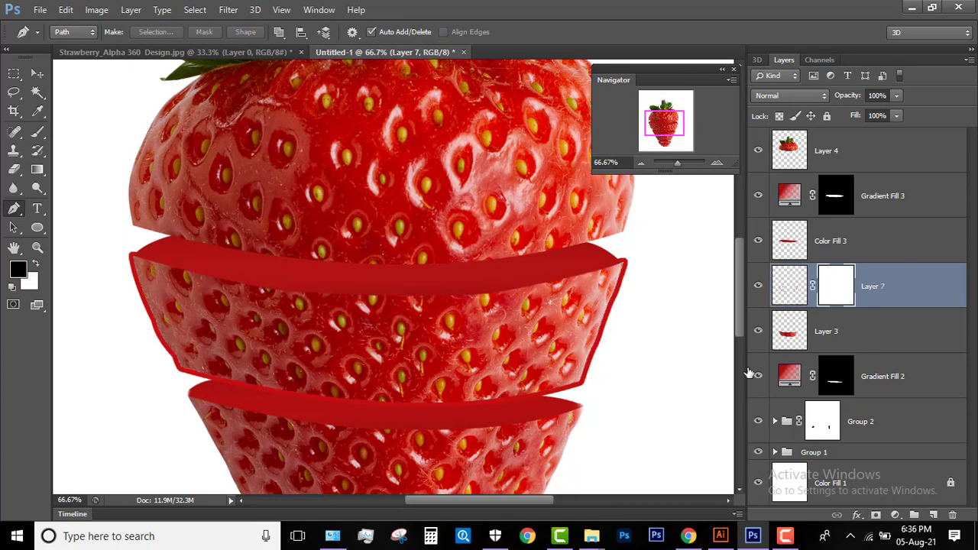
key("b")
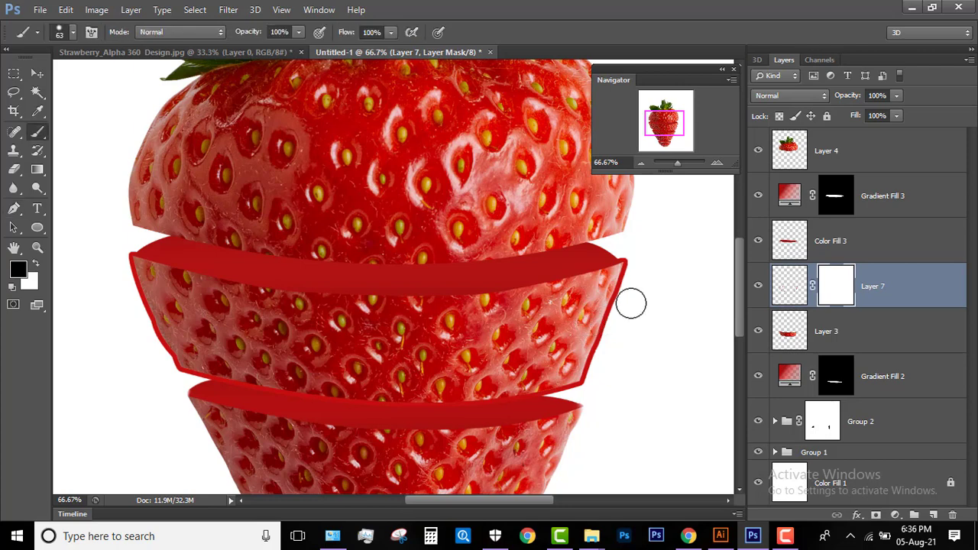
mouse_move(613, 325)
left_mouse_down()
mouse_move(600, 330)
mouse_move(574, 387)
mouse_move(436, 401)
mouse_move(274, 396)
mouse_move(193, 369)
mouse_move(138, 308)
mouse_move(117, 273)
mouse_move(118, 244)
left_mouse_up()
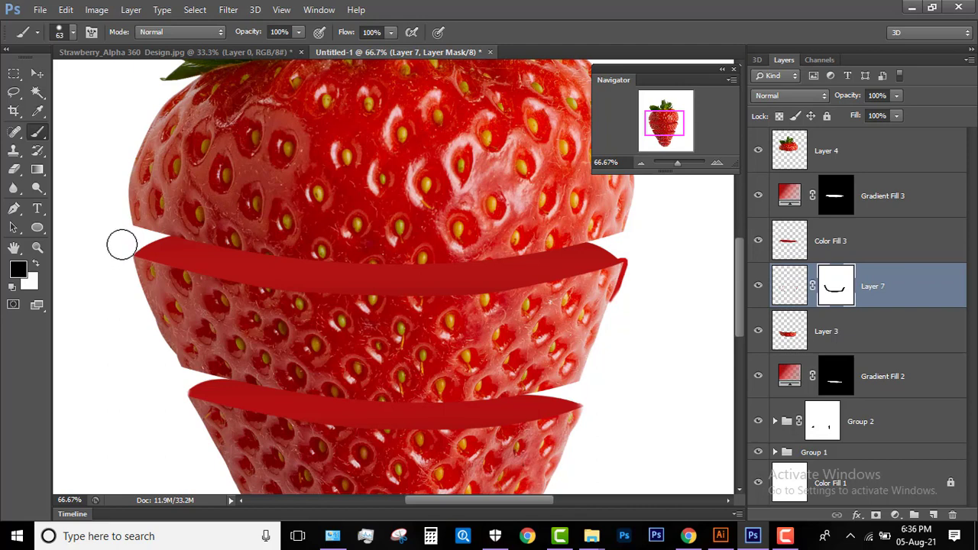
mouse_move(622, 264)
left_mouse_down()
mouse_move(638, 256)
mouse_move(617, 298)
left_mouse_up()
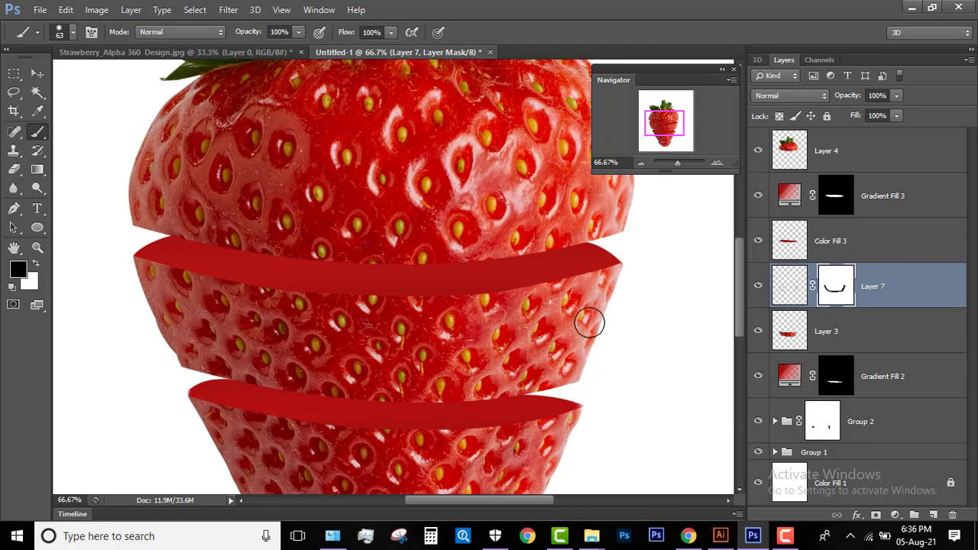
Load Layer 7's mask as a selection, deselect, and reframe the slices
left_click(838, 287, "ctrl")
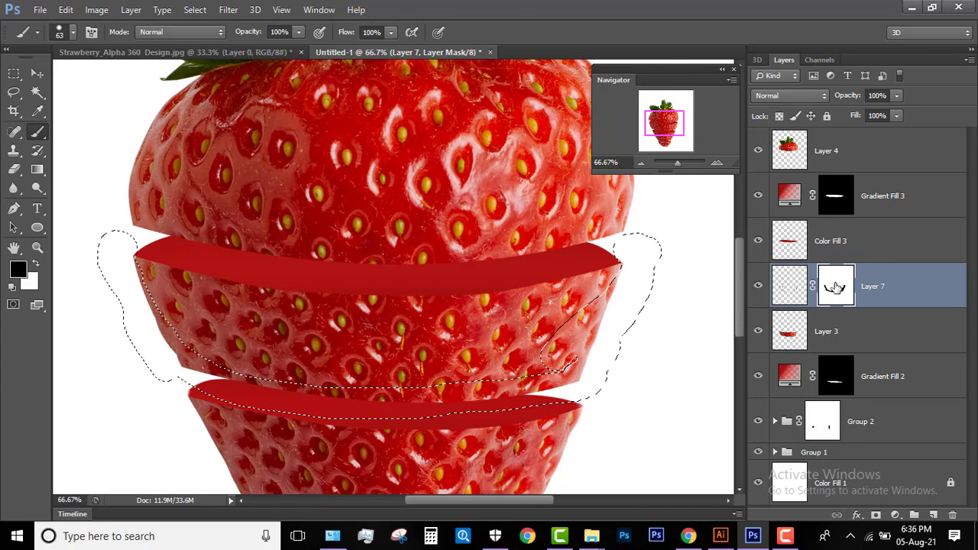
key("ctrl+d")
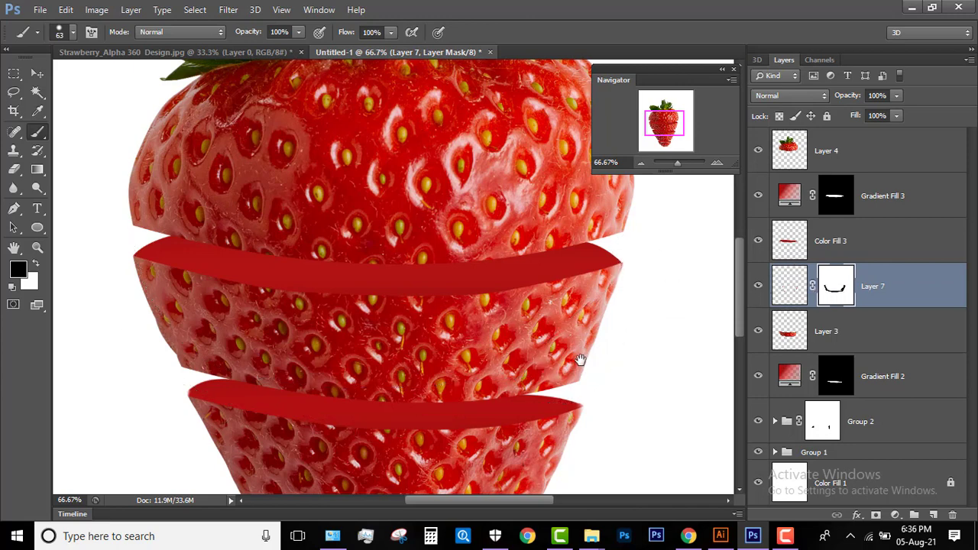
left_click_drag(583, 360, 583, 337)
scroll(584, 337, "up", 1)
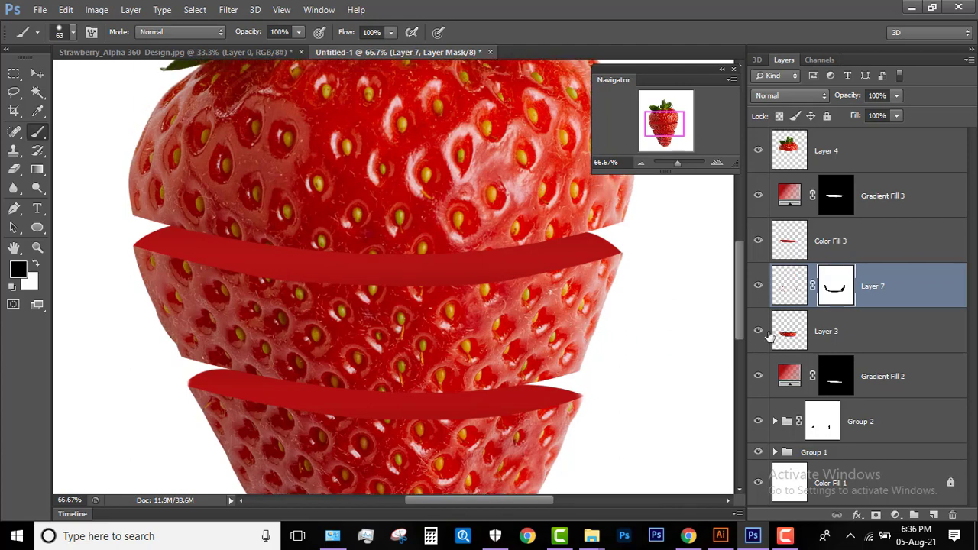
Select Layer 3 through Color Fill 3 and group them into Group 3
left_click(794, 344)
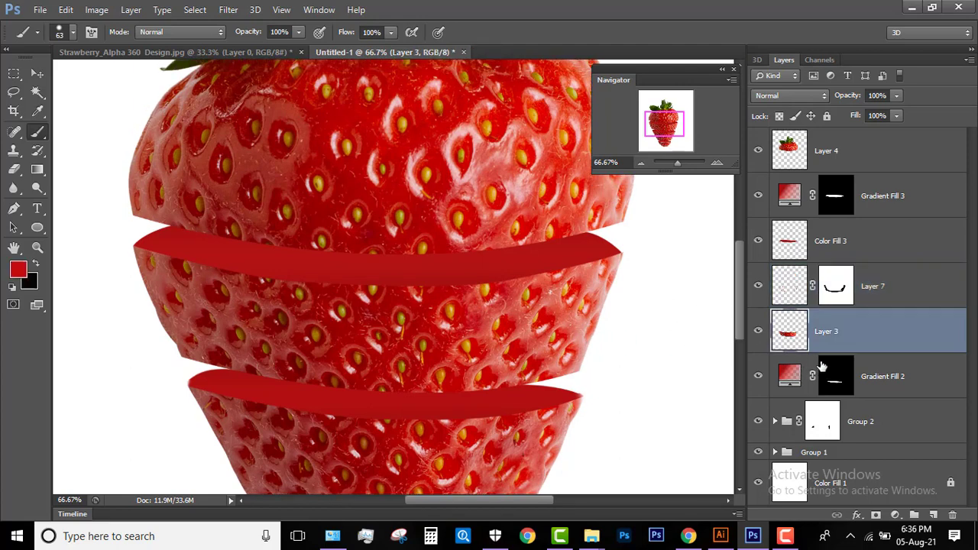
left_click(755, 241)
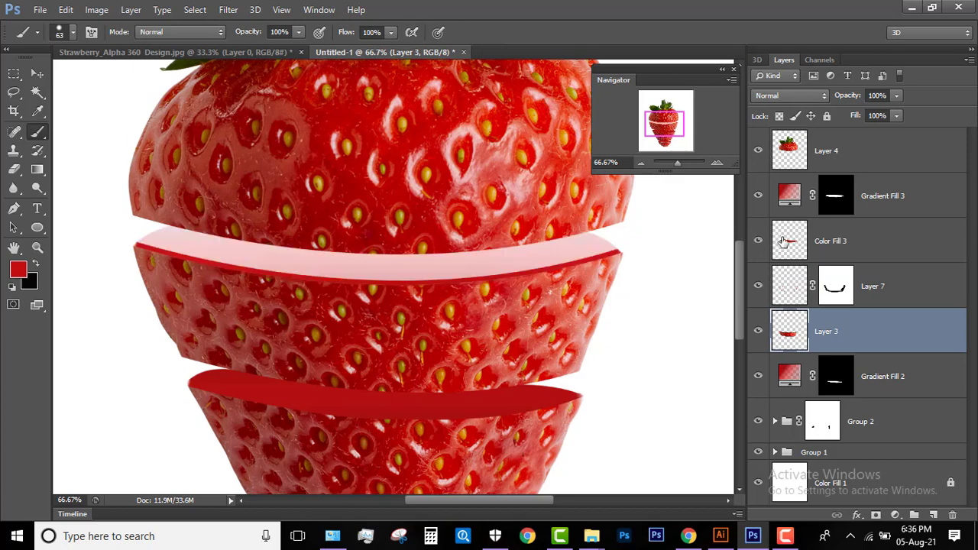
key("ctrl+z")
left_click(786, 245, "shift")
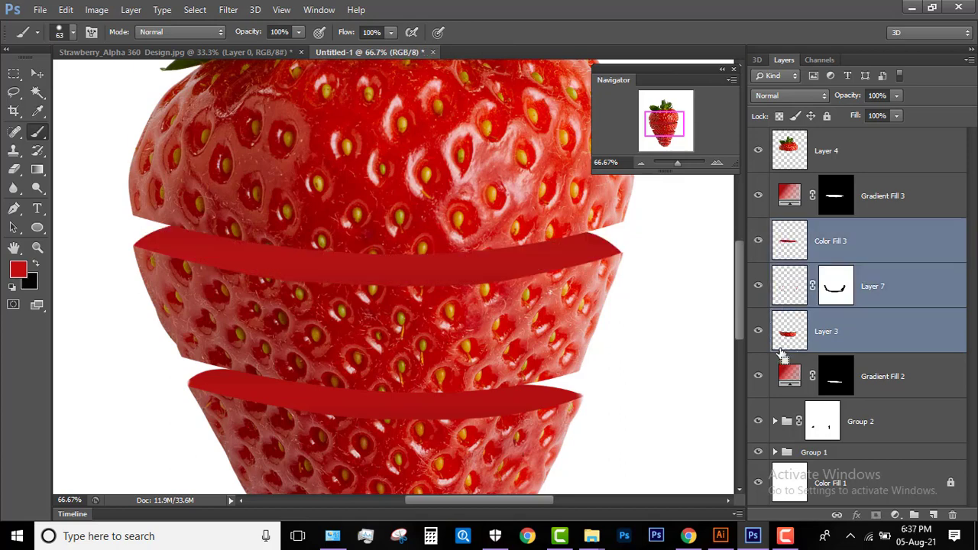
key("ctrl+g")
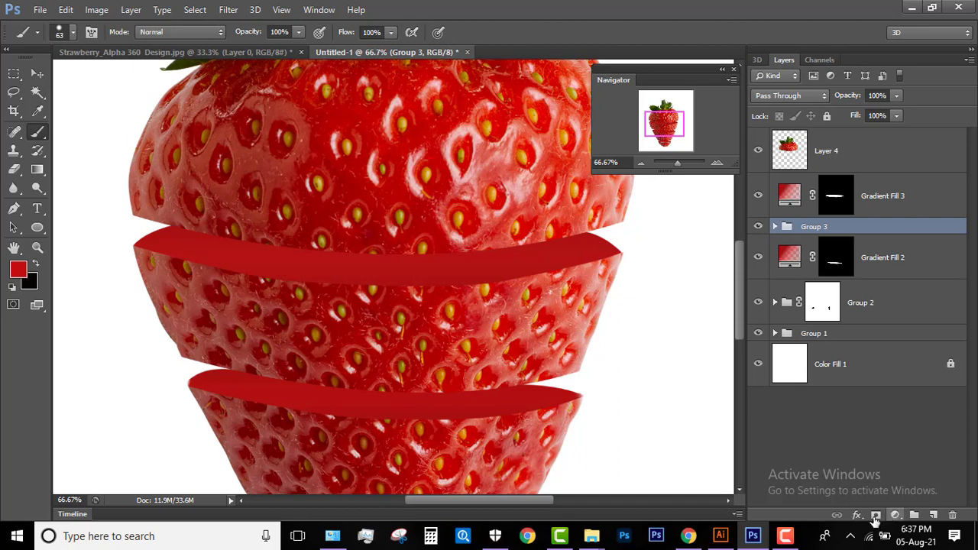
Mask Group 3's slice edge tips in black, then delete the group's mask
left_click(875, 515)
key("d")
key("x")
left_click_drag(627, 262, 633, 240)
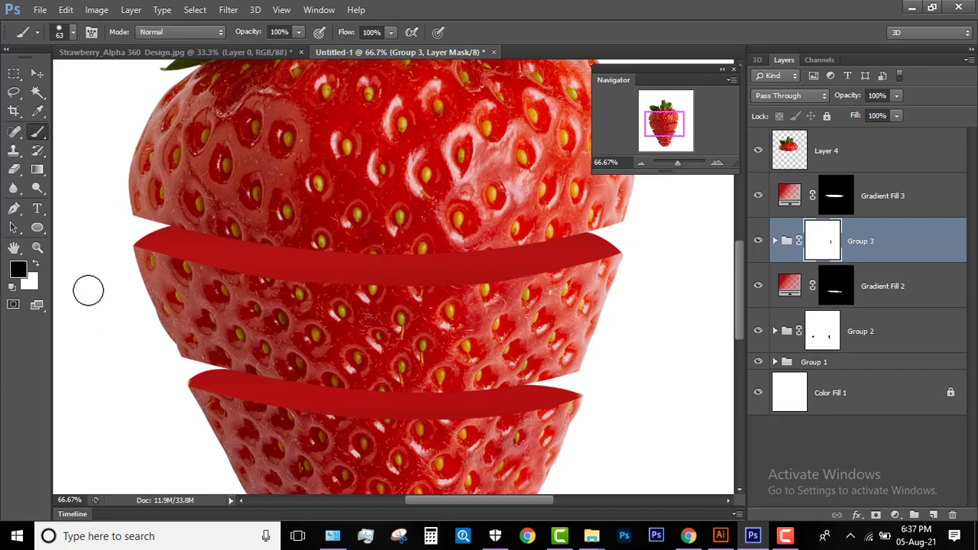
left_click_drag(119, 240, 119, 252)
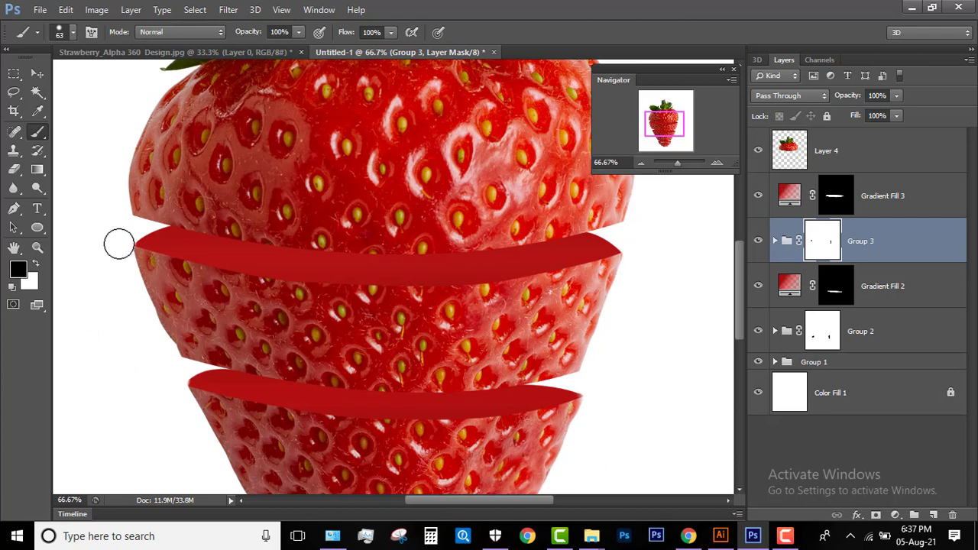
left_click_drag(117, 257, 120, 242)
left_click_drag(835, 243, 835, 271)
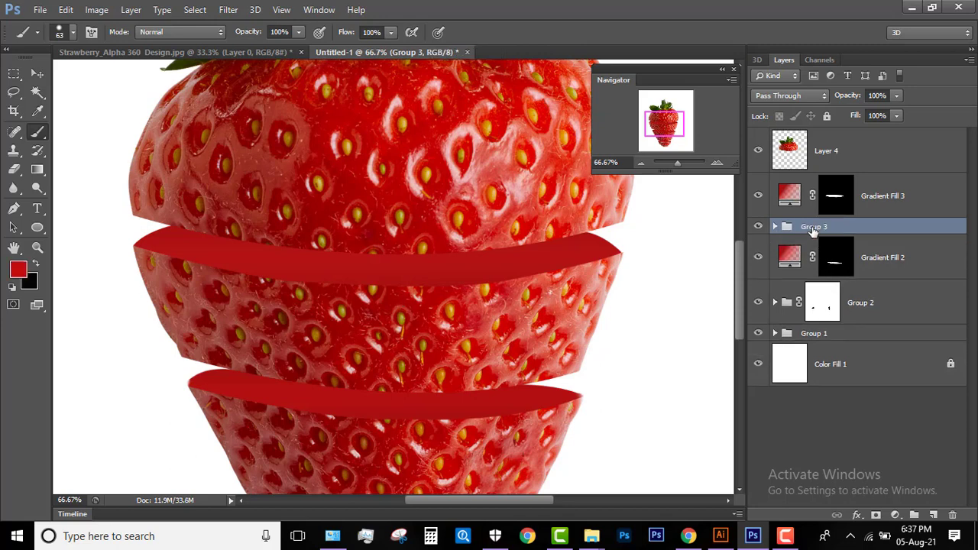
Ungroup, then regroup Layer 3 through Gradient Fill 3 into a new Group 3
key("ctrl+shift+g")
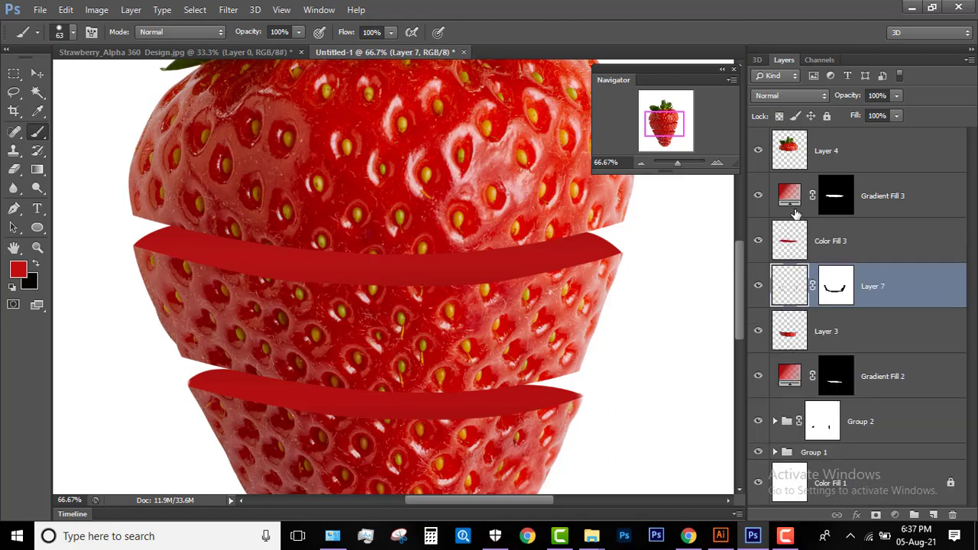
key("alt+bracketleft")
key("alt+shift+bracketright")
key("alt+shift+bracketright")
key("alt+shift+bracketright")
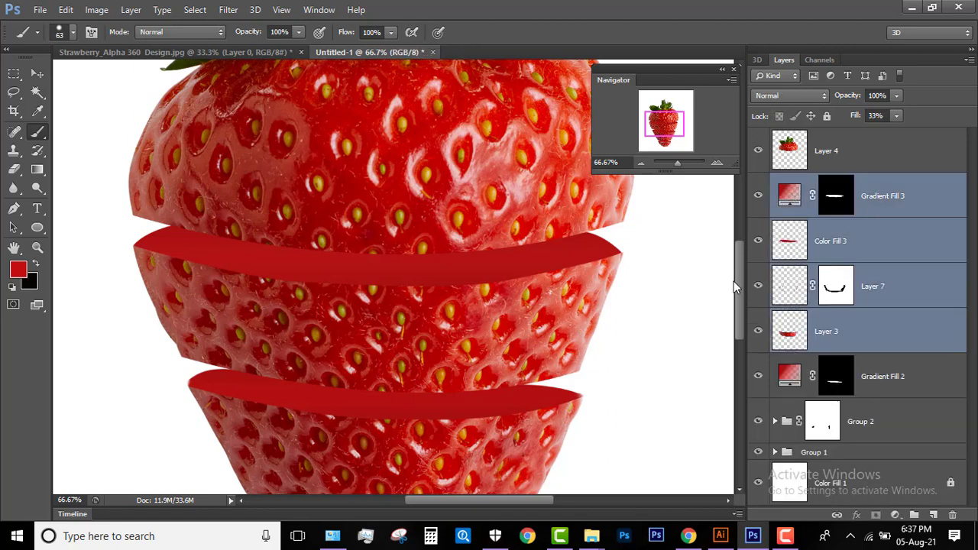
key("ctrl+g")
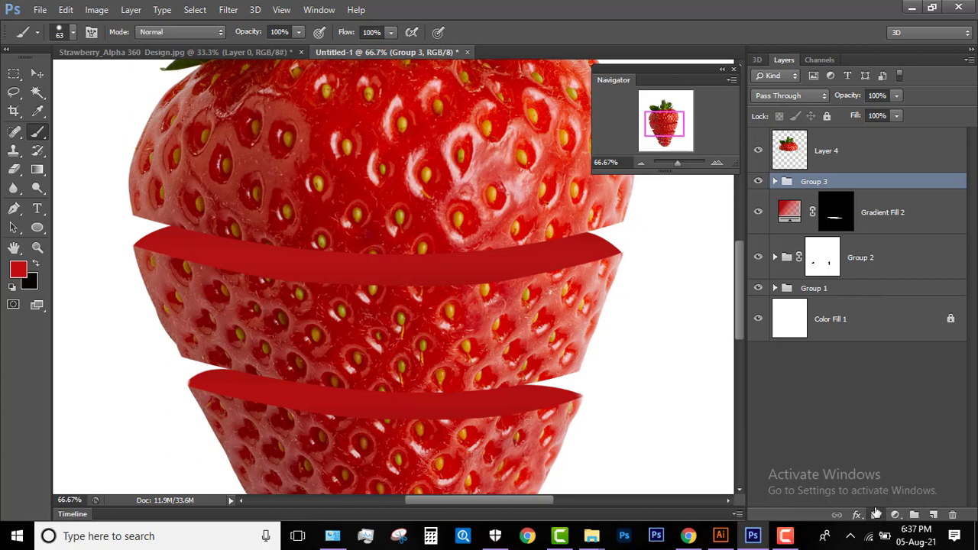
Add a mask to Group 3 and paint out the slice's left and right overhangs
left_click(876, 513)
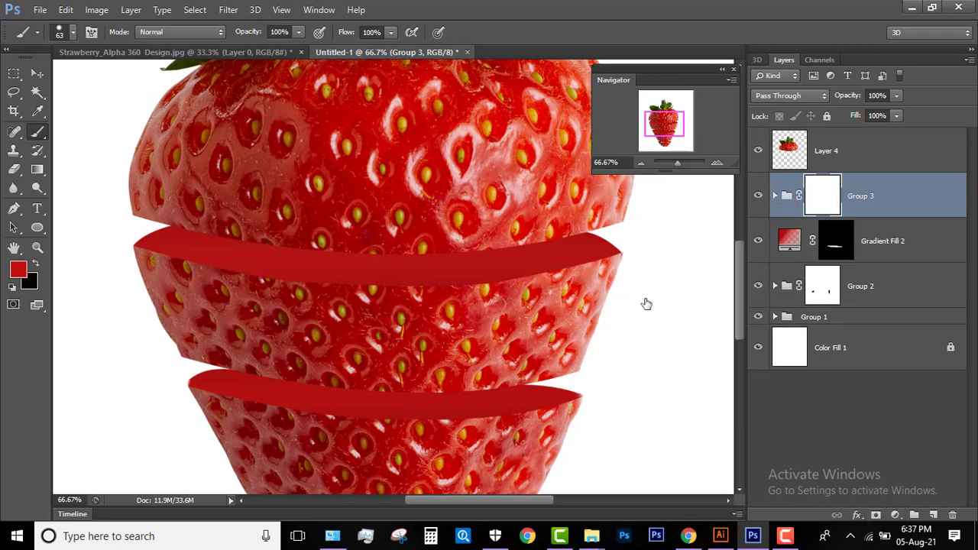
left_click(117, 243)
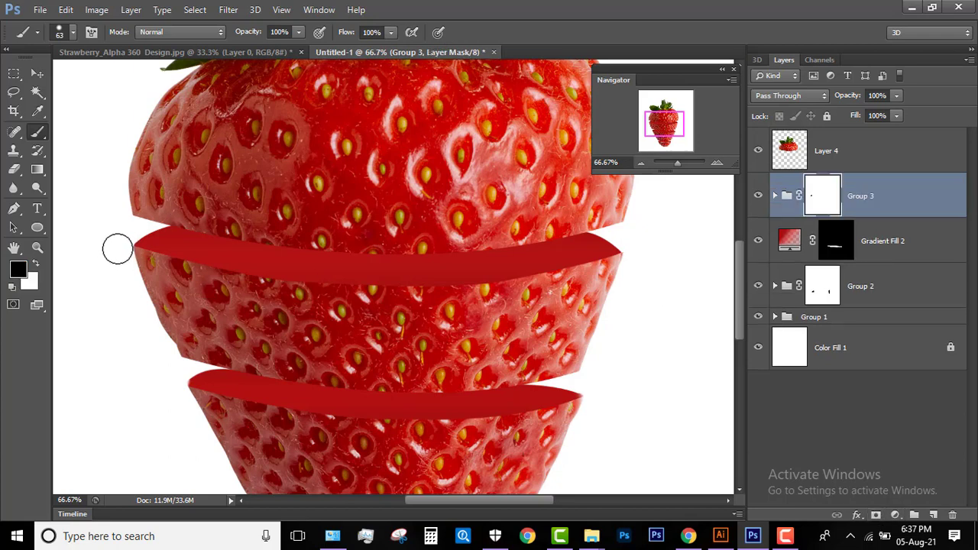
left_click_drag(120, 243, 112, 284)
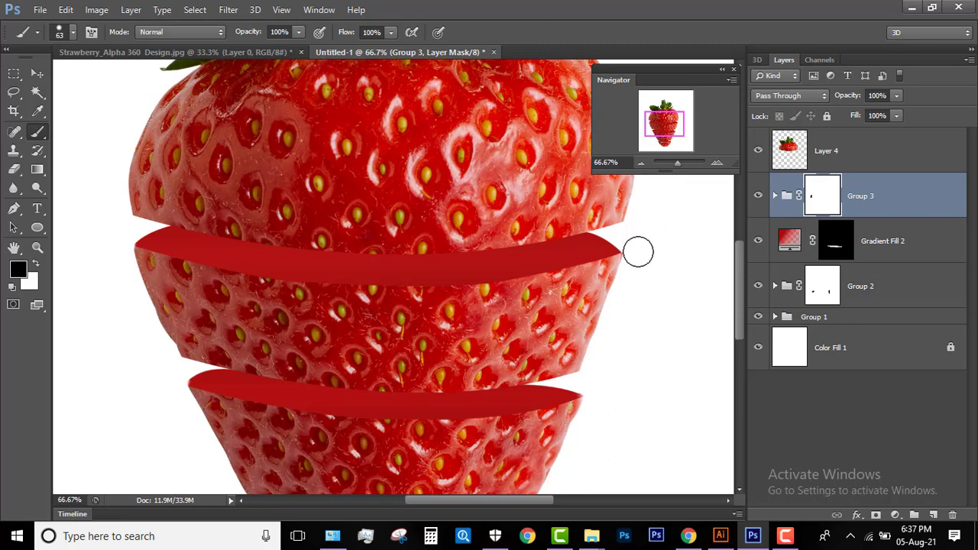
left_click_drag(638, 251, 638, 258)
Nudge Layer 4's top strawberry piece into place and fit the document in view
left_click_drag(410, 155, 394, 266)
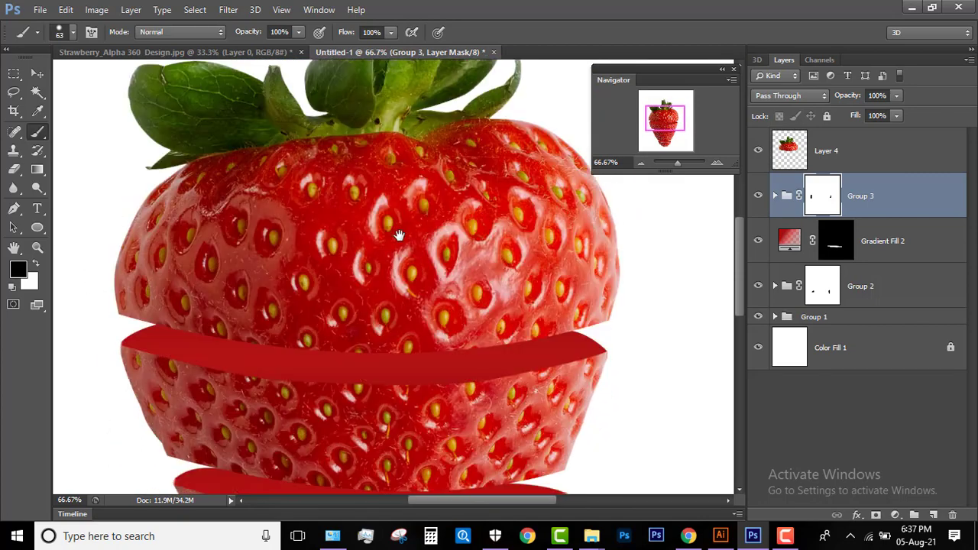
left_click(38, 72)
left_click(359, 262)
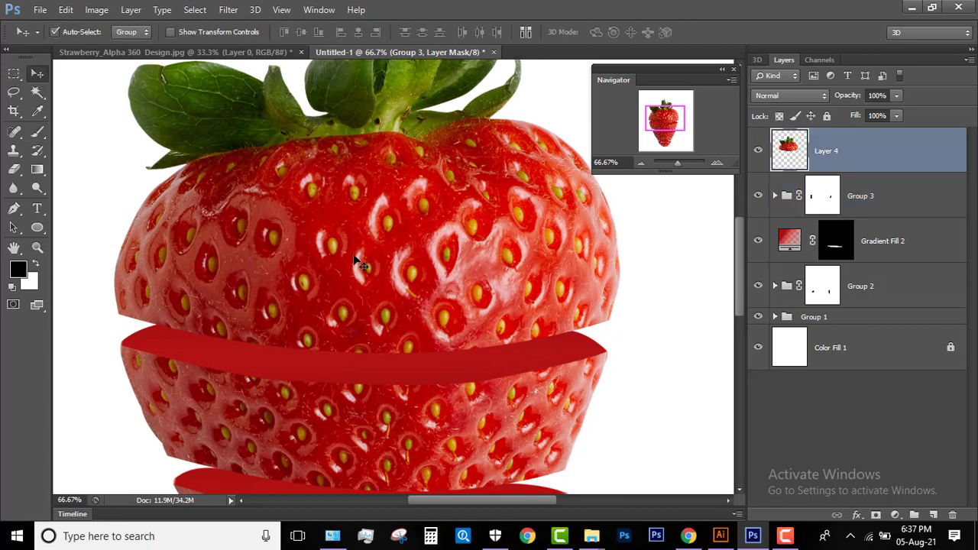
left_click_drag(382, 246, 375, 258)
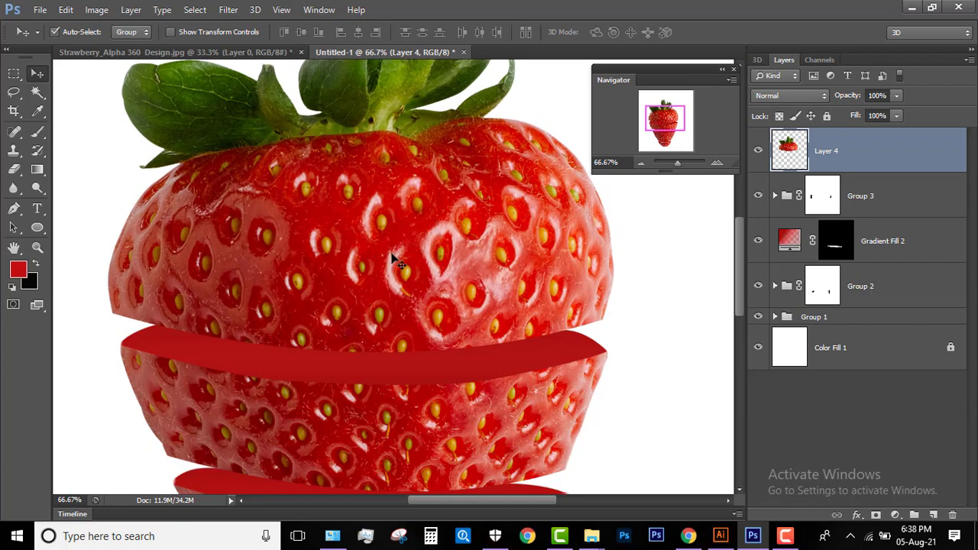
scroll(391, 260, "down", 1)
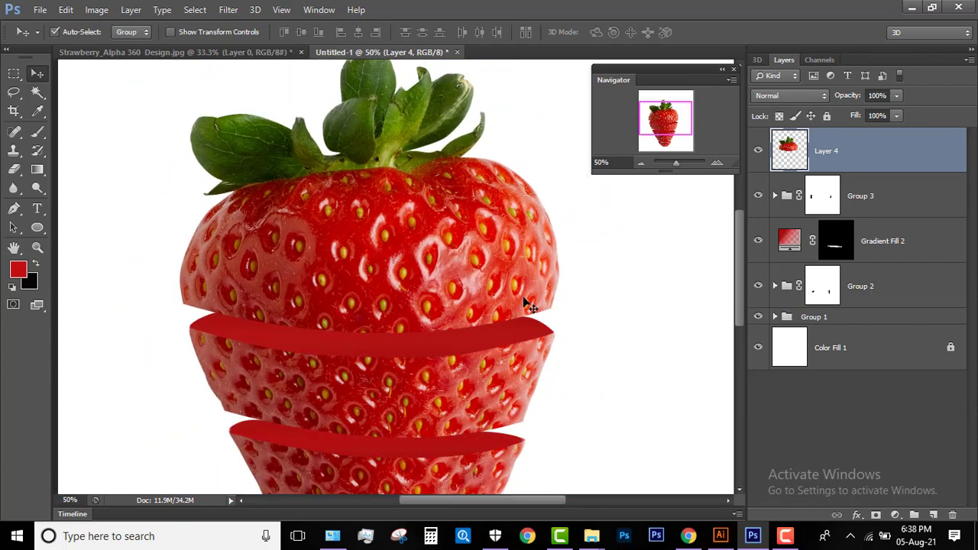
left_click_drag(518, 319, 522, 276)
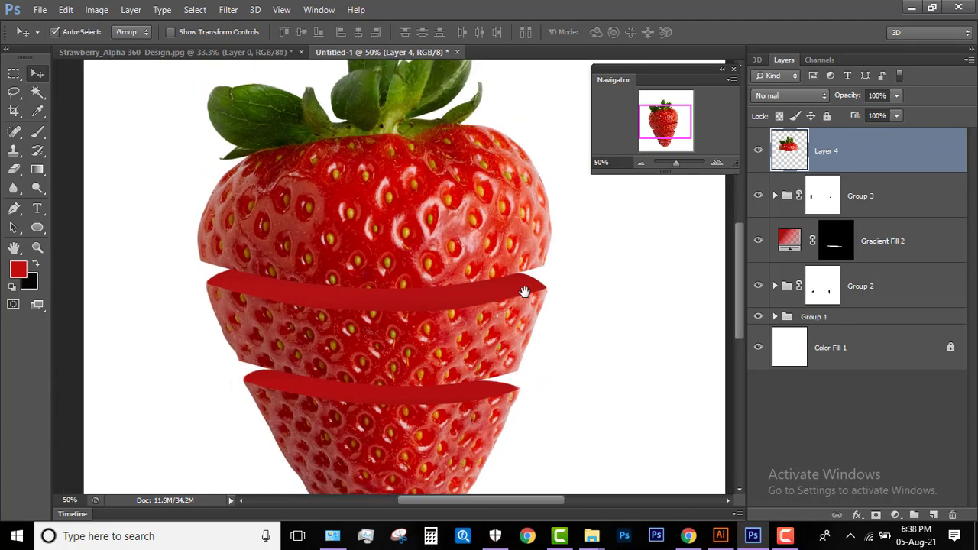
key("ctrl+0")
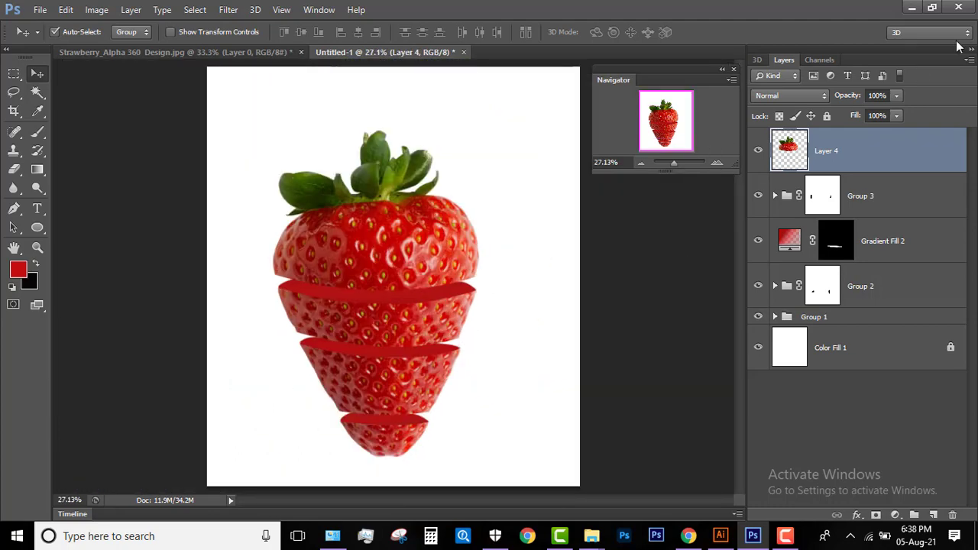
Place Splash _Alpha 360 Design, scale it to about 163%, and position it over the strawberry's top
left_click(912, 7)
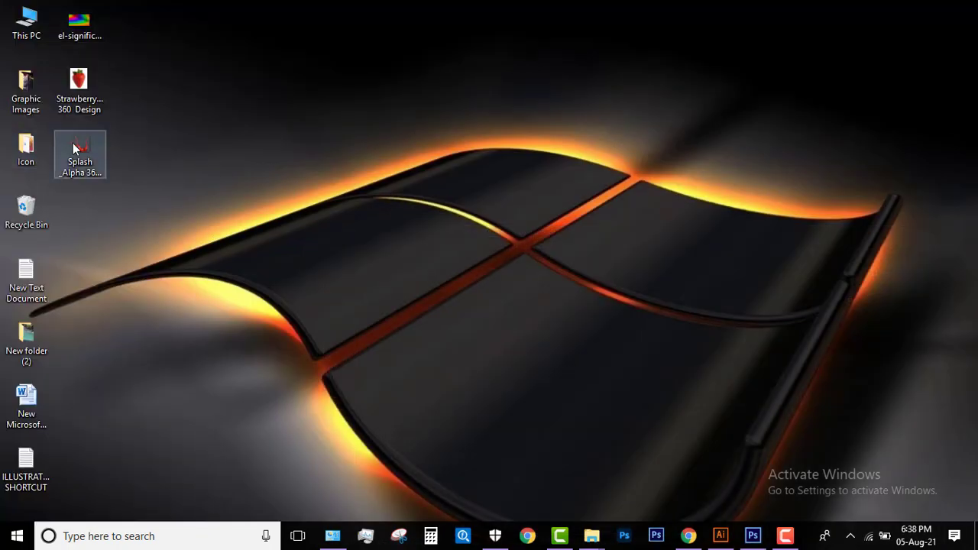
key("alt+Tab")
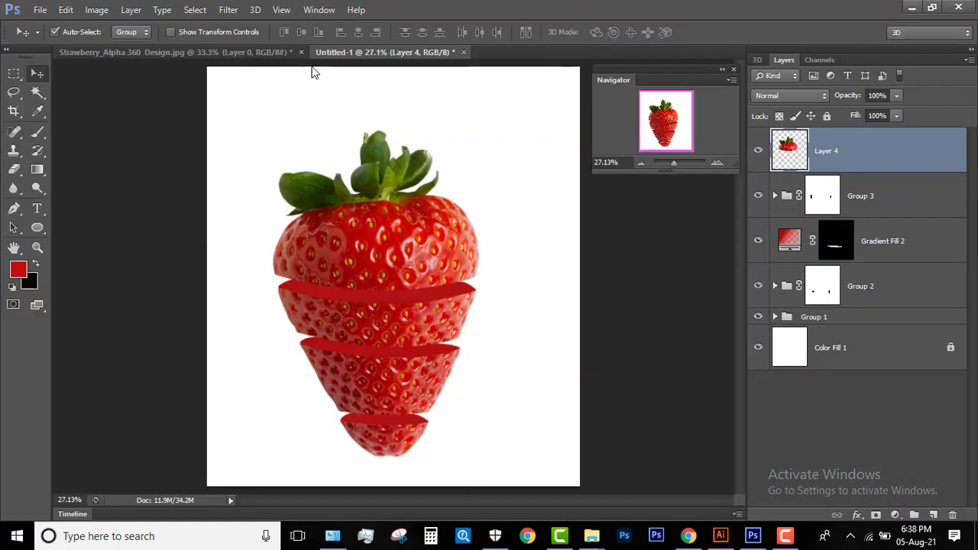
key("ctrl+t")
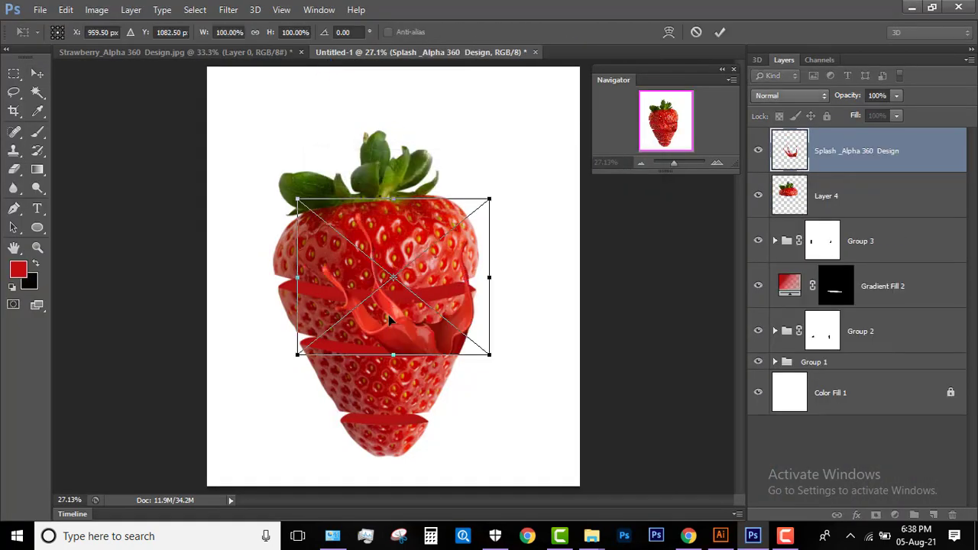
key("ctrl+plus")
key("ctrl+plus")
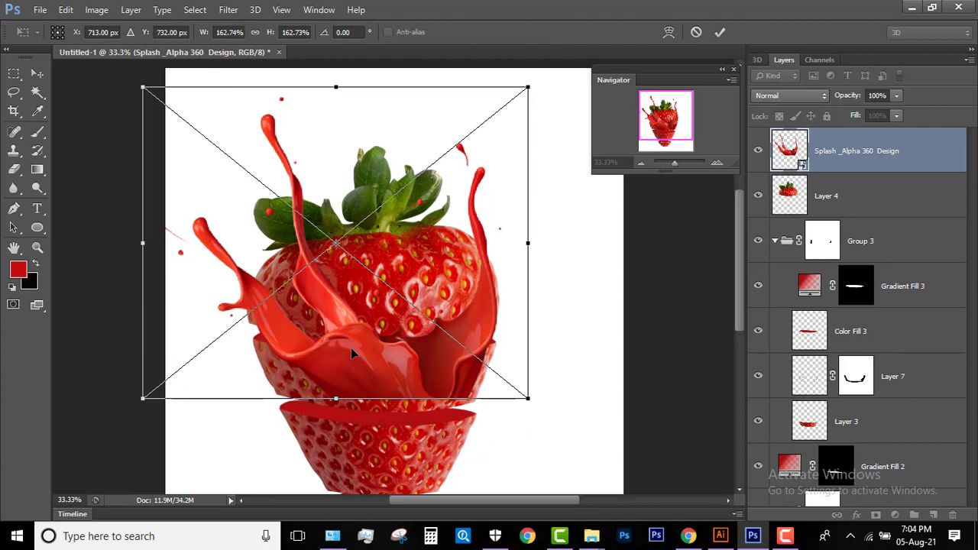
left_click_drag(351, 347, 342, 314)
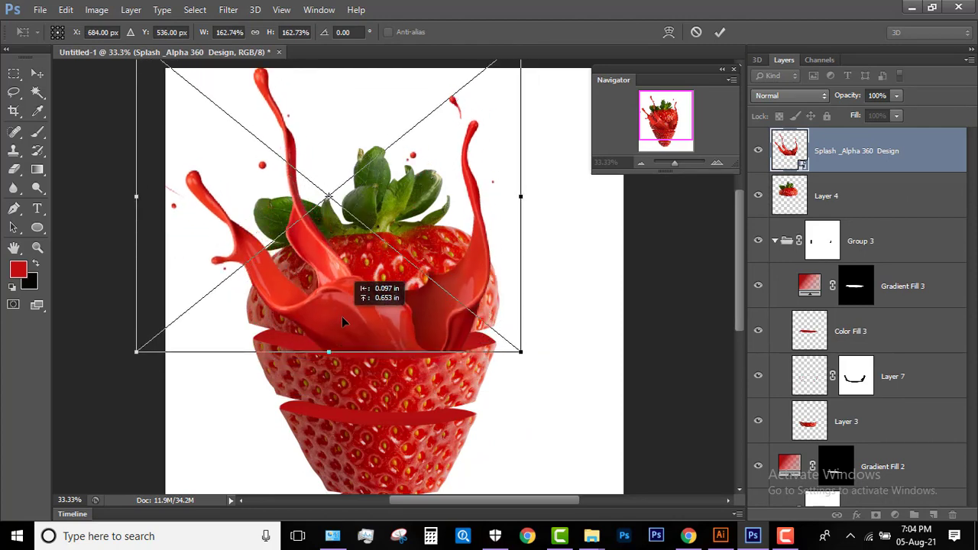
left_click_drag(341, 319, 343, 324)
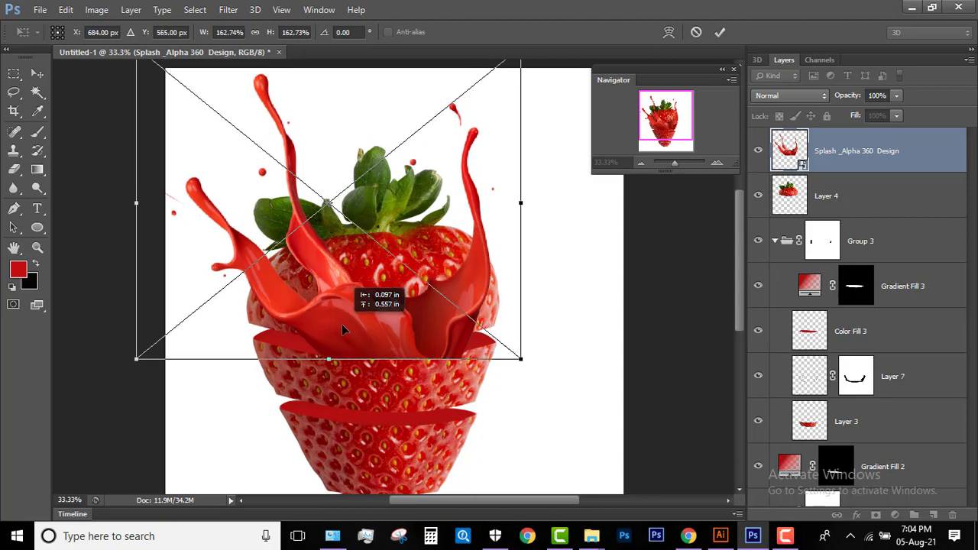
left_click_drag(578, 218, 575, 227)
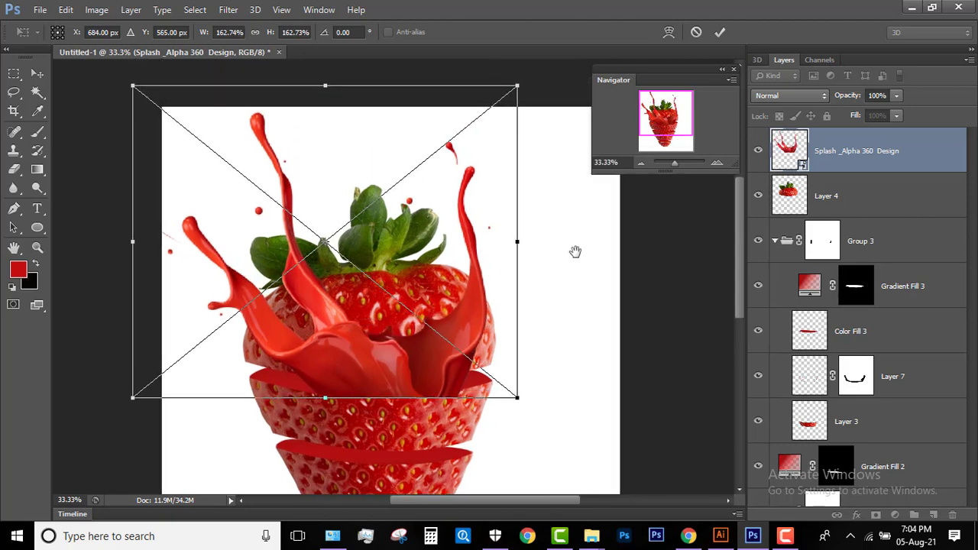
Warp the splash around the strawberry's upper half, stretching it left and right, and commit
left_click(672, 31)
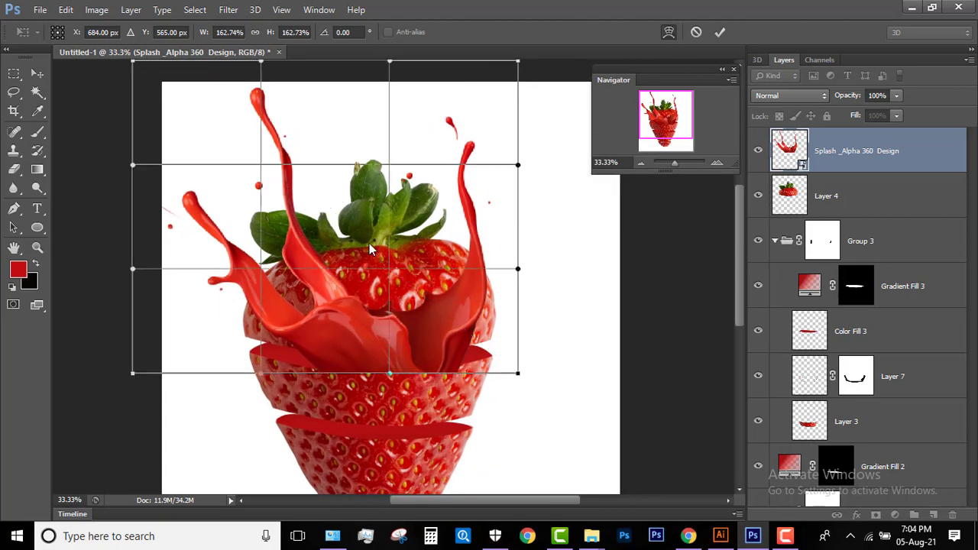
left_click_drag(341, 340, 259, 326)
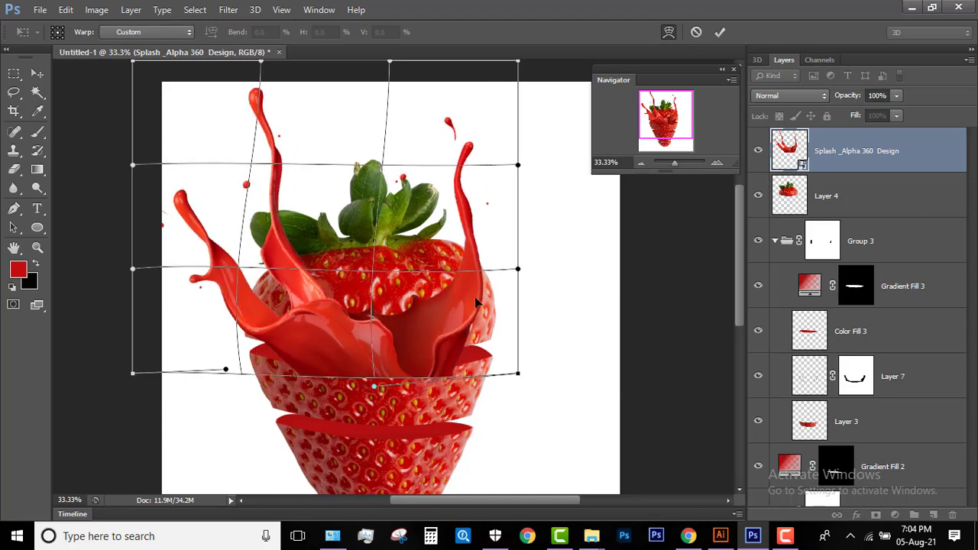
left_click_drag(475, 302, 504, 295)
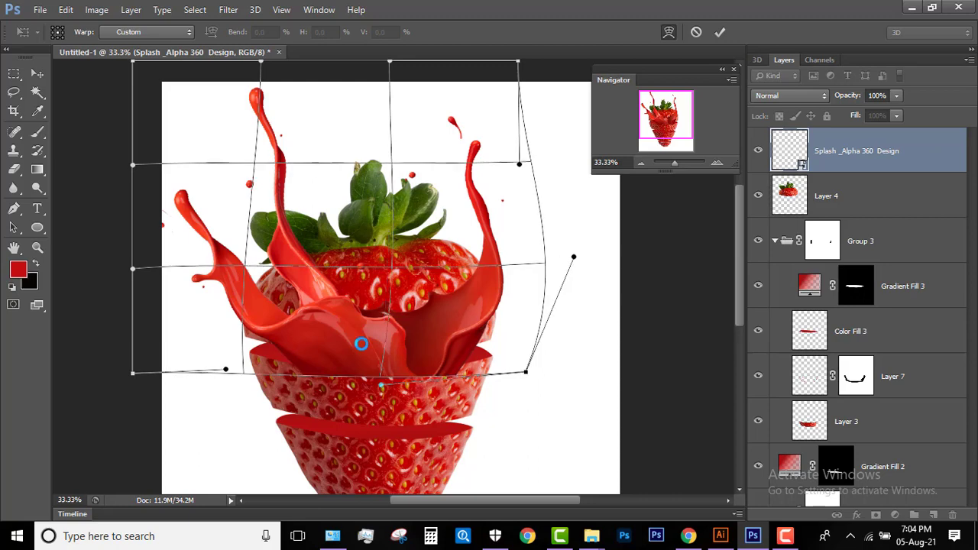
left_click_drag(361, 344, 353, 344)
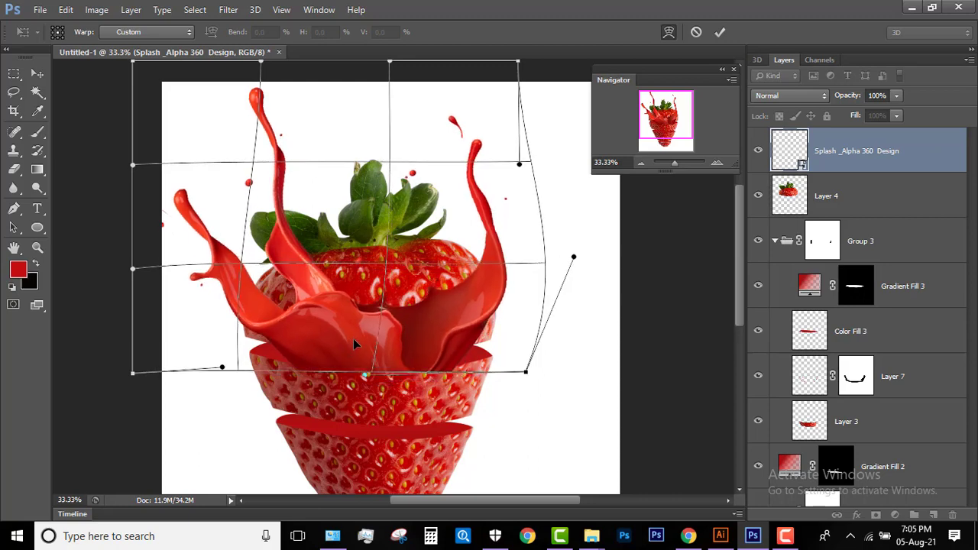
left_click_drag(279, 326, 276, 335)
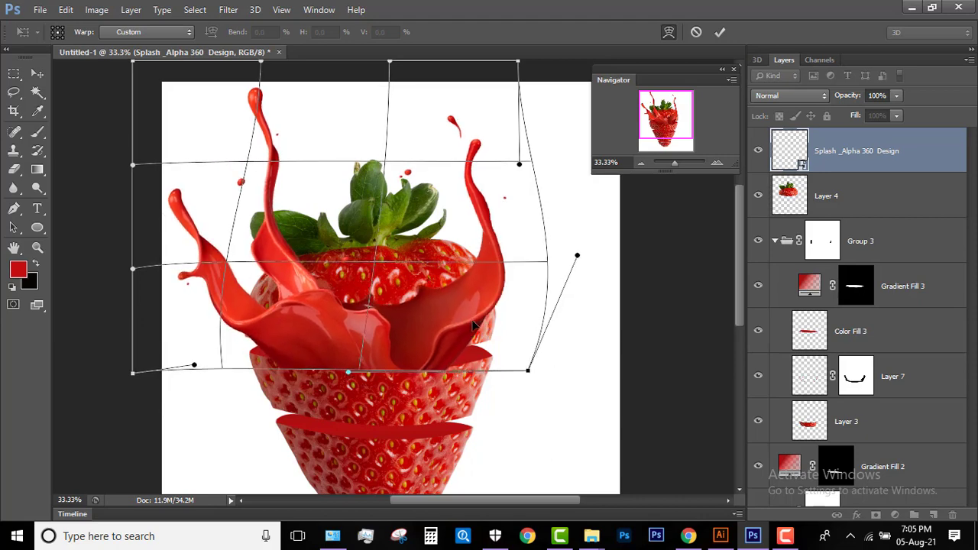
left_click_drag(462, 328, 496, 322)
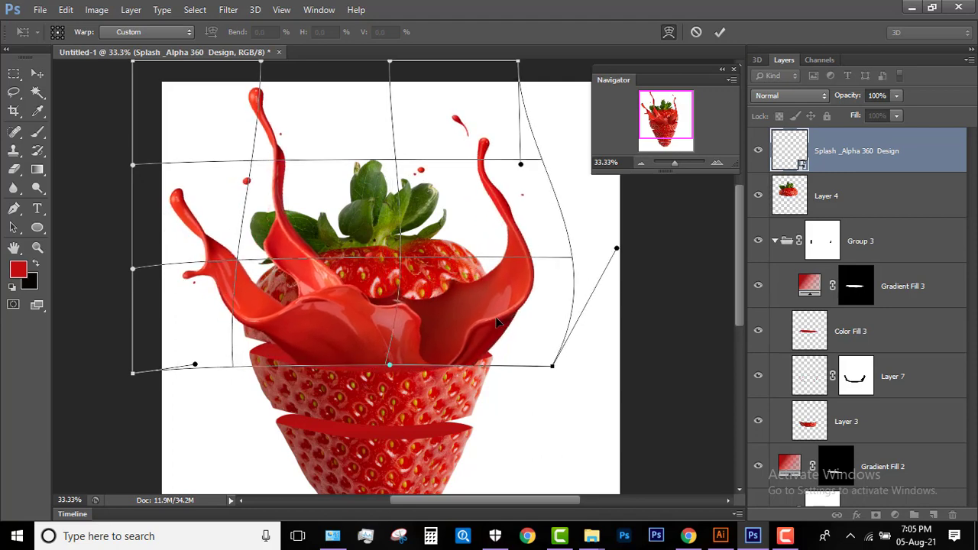
mouse_move(280, 311)
left_mouse_down()
mouse_move(207, 284)
mouse_move(190, 296)
left_mouse_up()
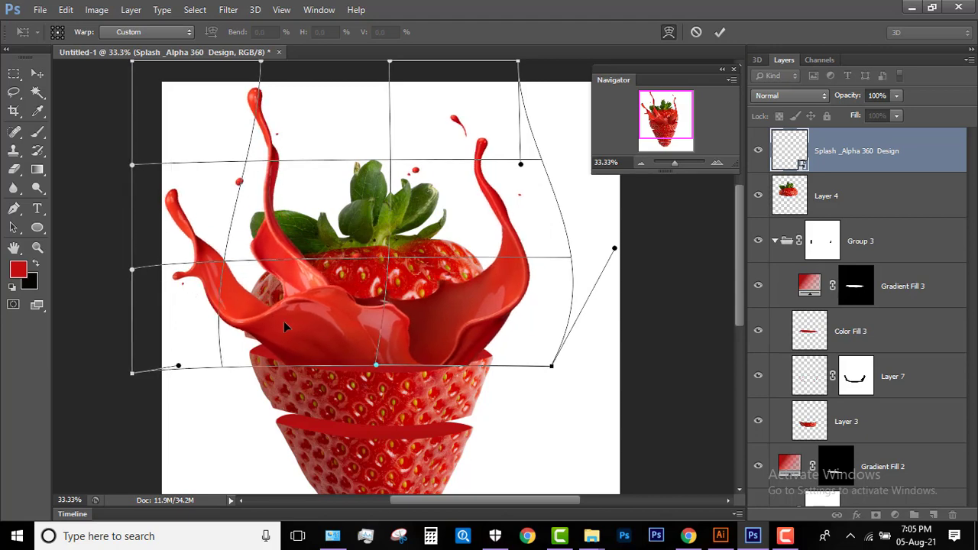
key("Return")
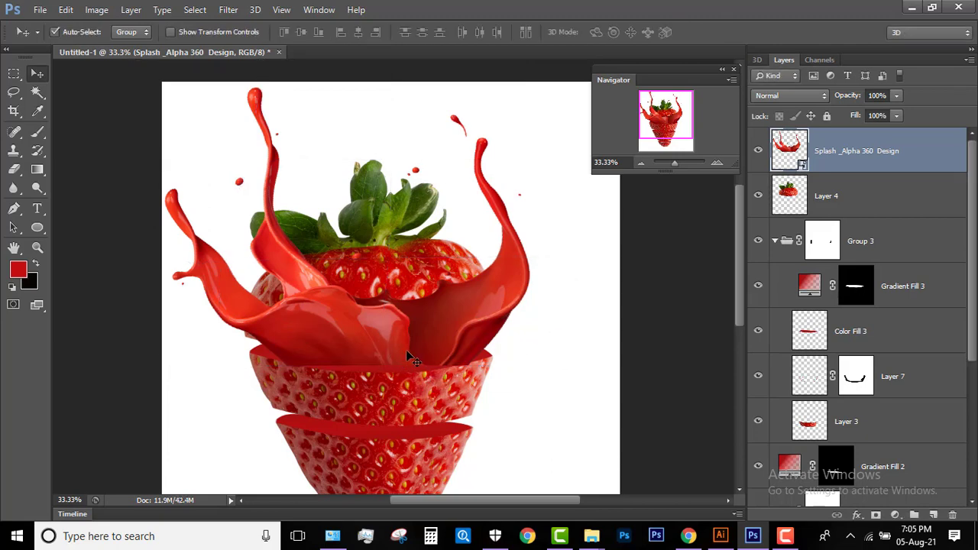
Start a second warp and bend the splash's bottom edge down over the cut
key("ctrl+t")
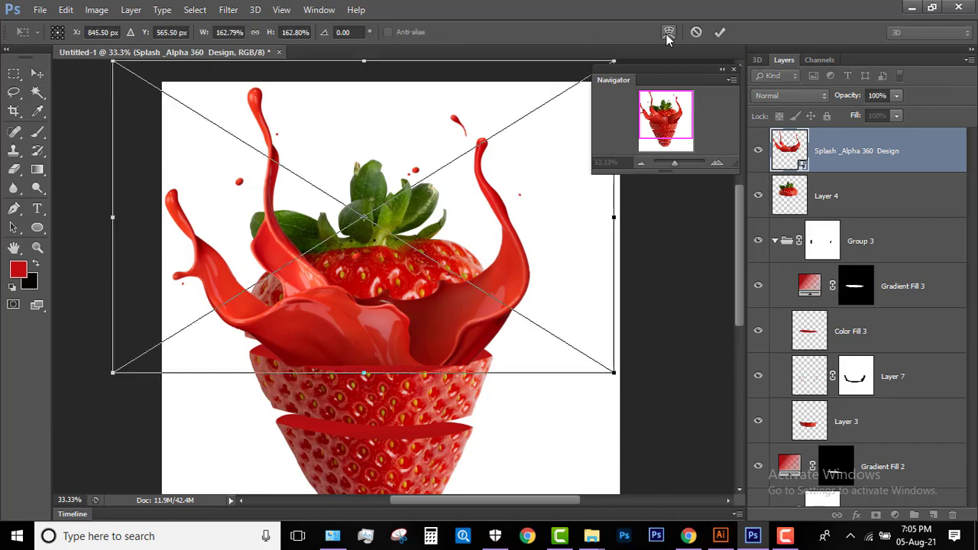
left_click(669, 31)
left_click_drag(374, 368, 374, 376)
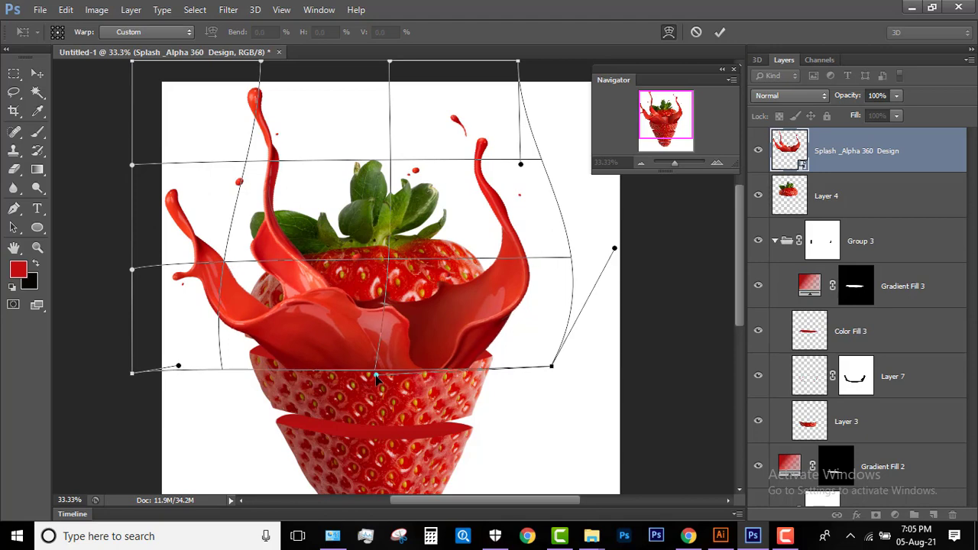
left_click_drag(374, 376, 376, 385)
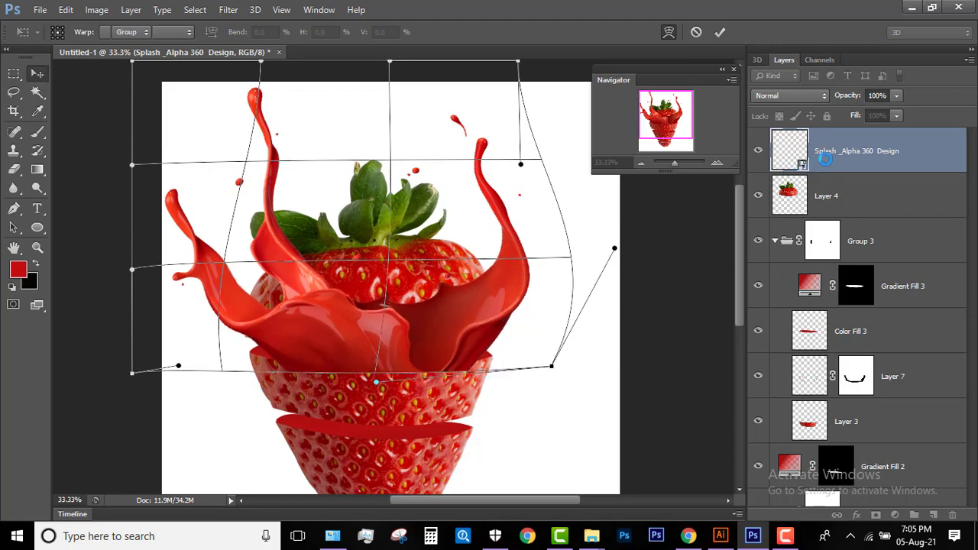
Rasterize the splash layer and give it a white layer mask
right_click(909, 157)
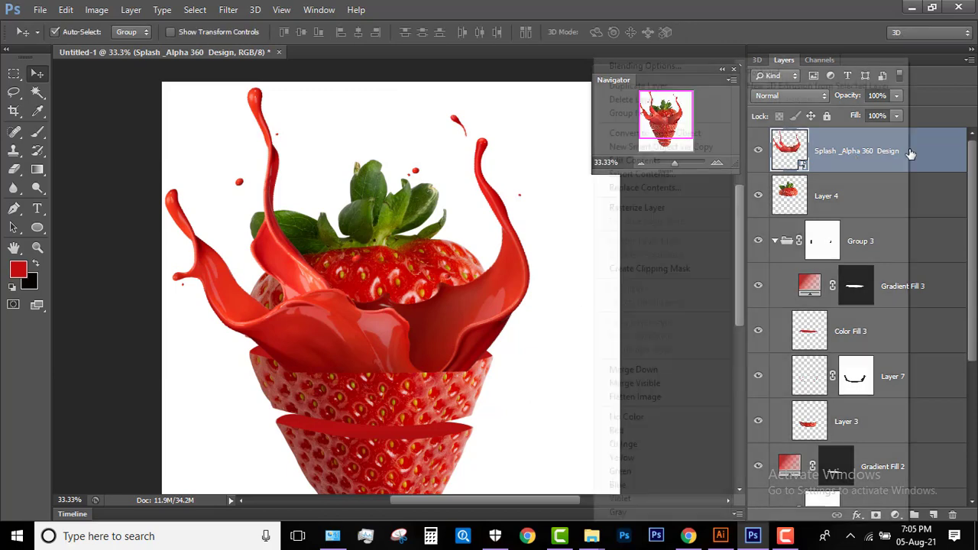
left_click(684, 207)
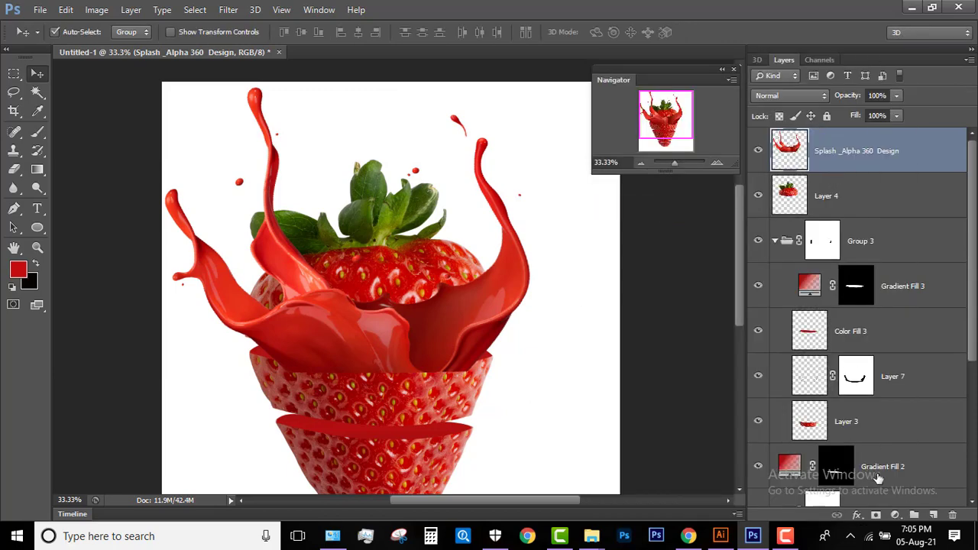
left_click(876, 516)
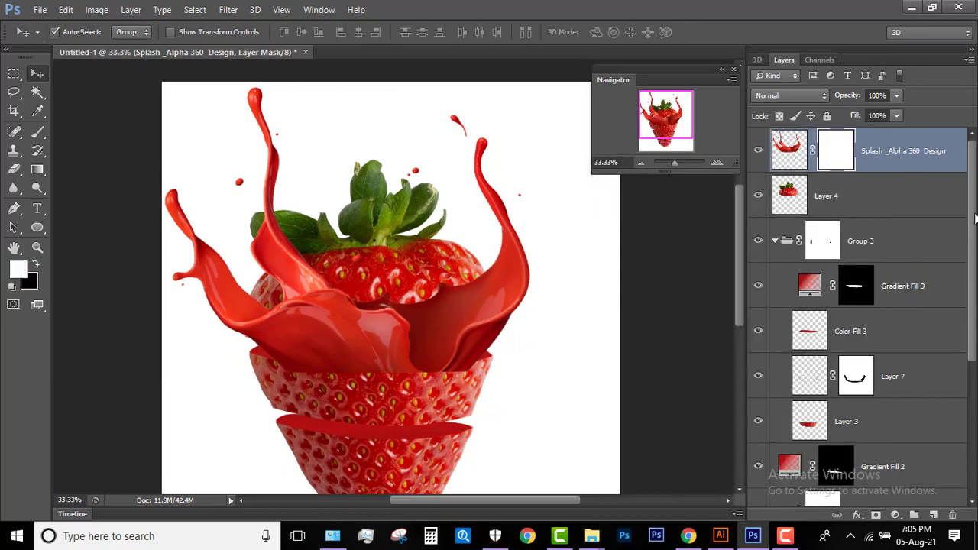
Disable Group 3's layer mask
scroll(975, 219, "down", 1)
left_click(822, 202)
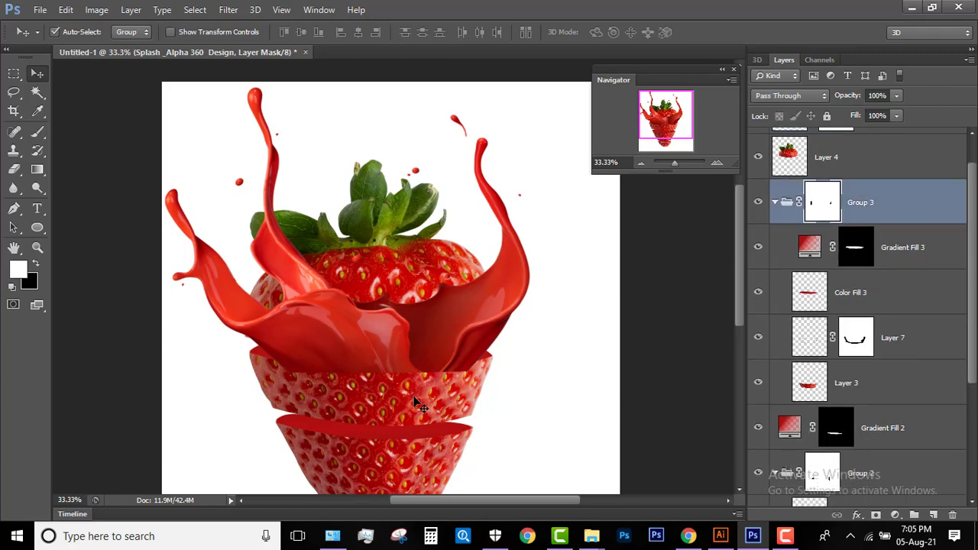
right_click(825, 201)
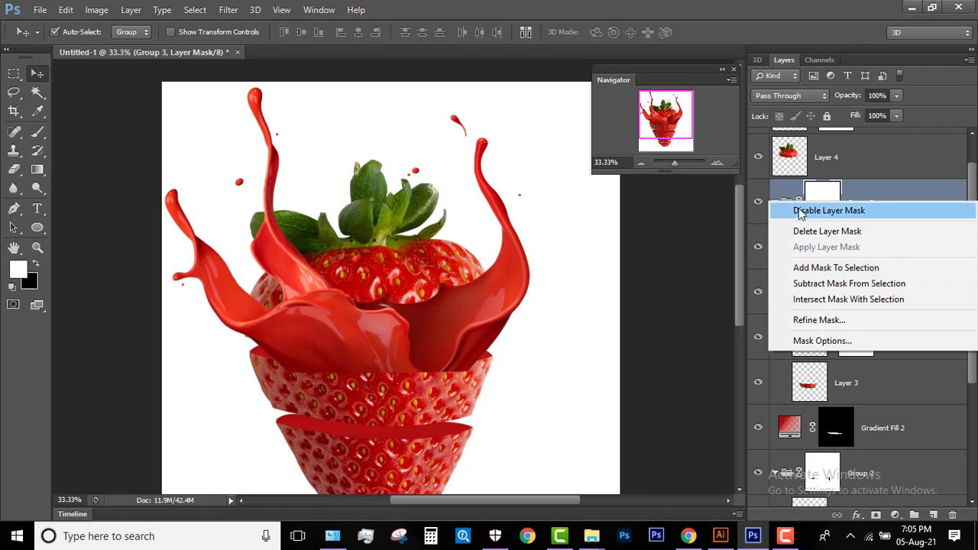
left_click(807, 211)
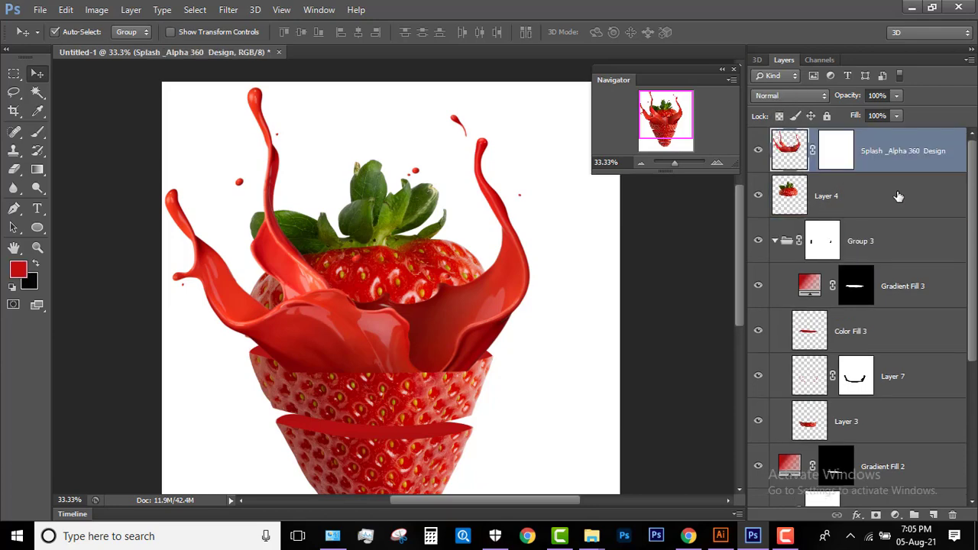
left_click(819, 246)
right_click(819, 246)
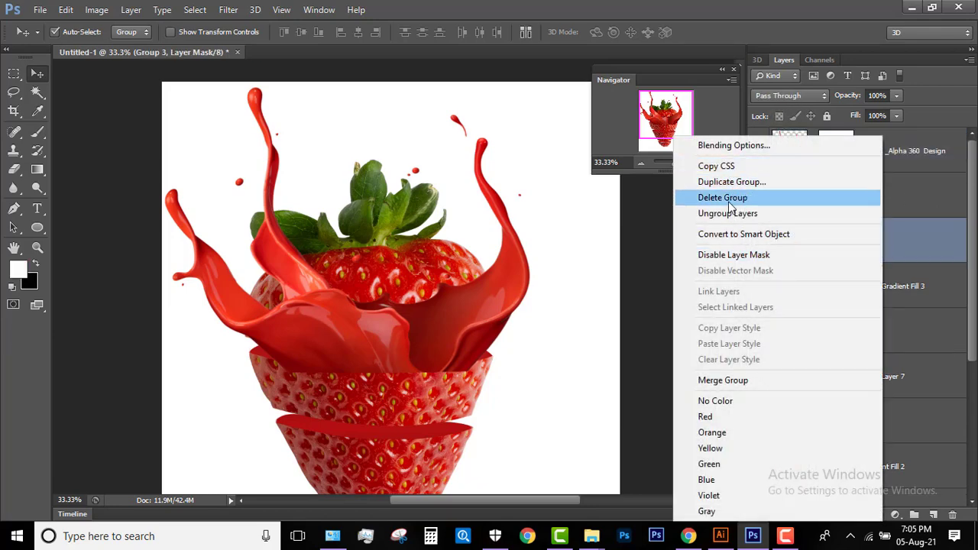
left_click(611, 220)
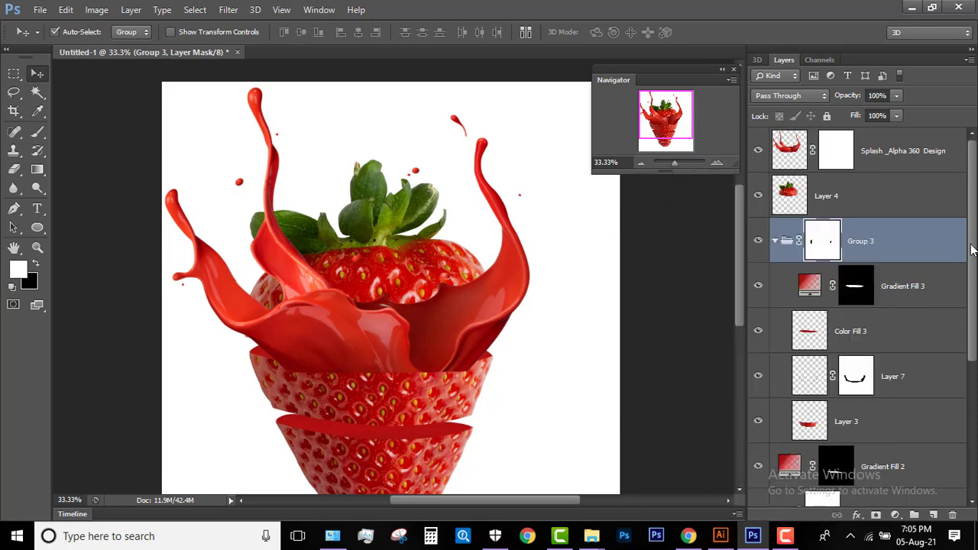
Load a selection from Layer 3's middle strawberry slice pixels
scroll(972, 250, "down", 3)
scroll(969, 275, "down", 2)
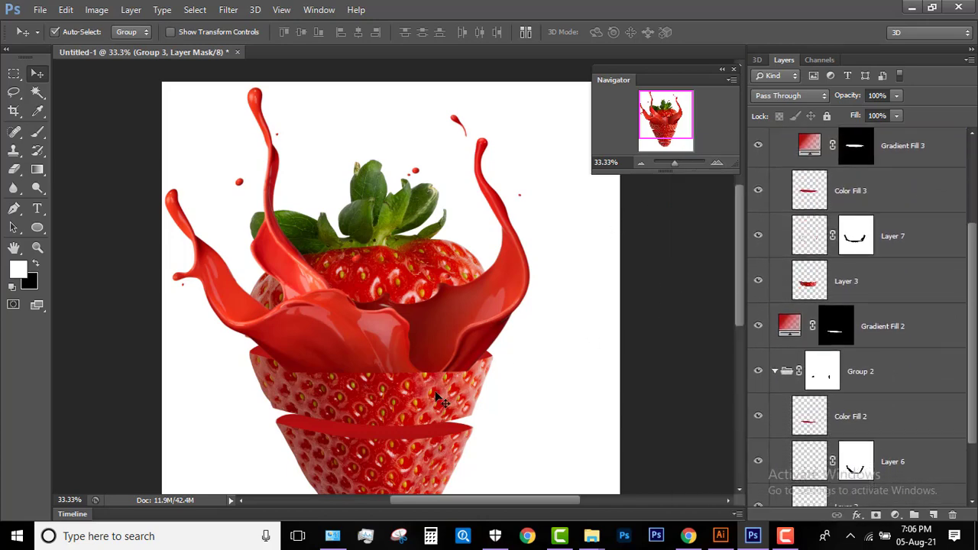
scroll(833, 244, "up", 1)
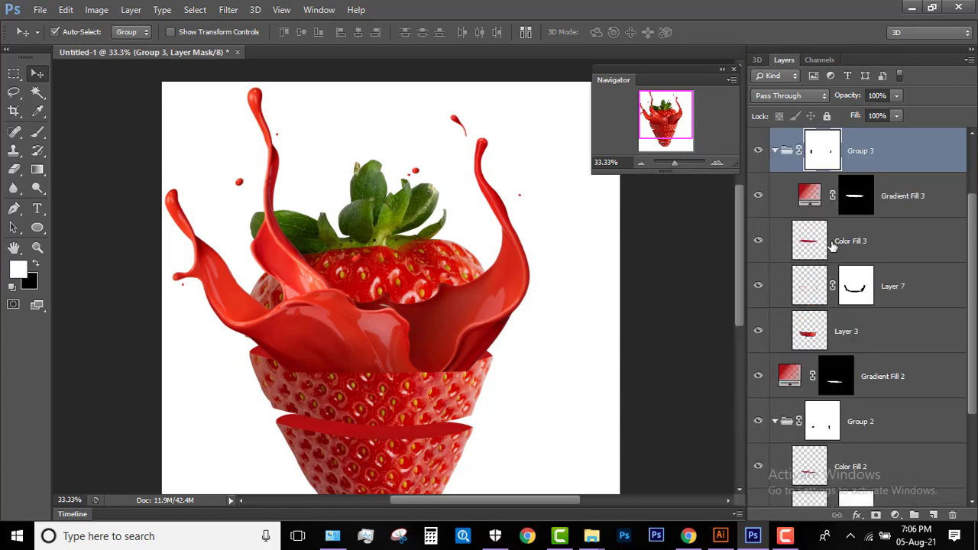
left_click(789, 338)
left_click(758, 330)
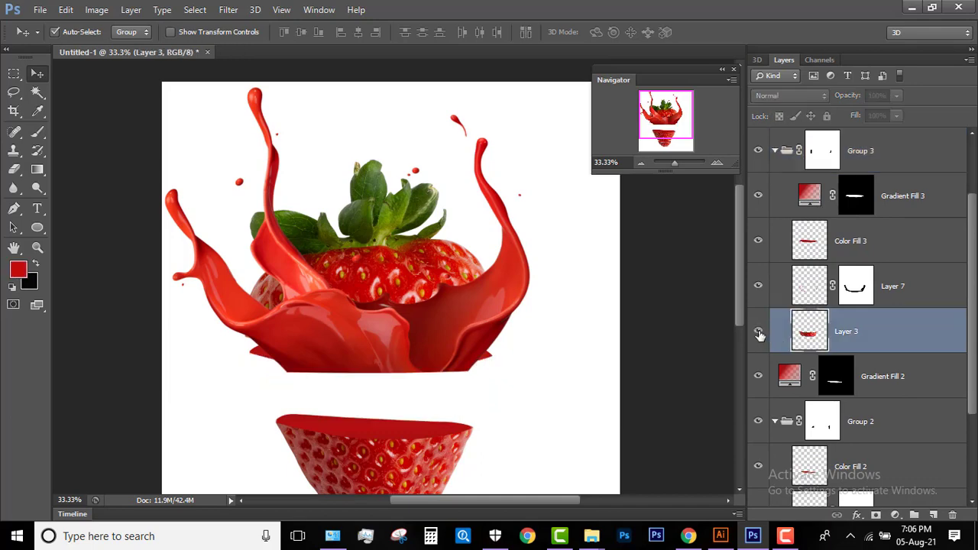
left_click(758, 331)
left_click(808, 334, "ctrl")
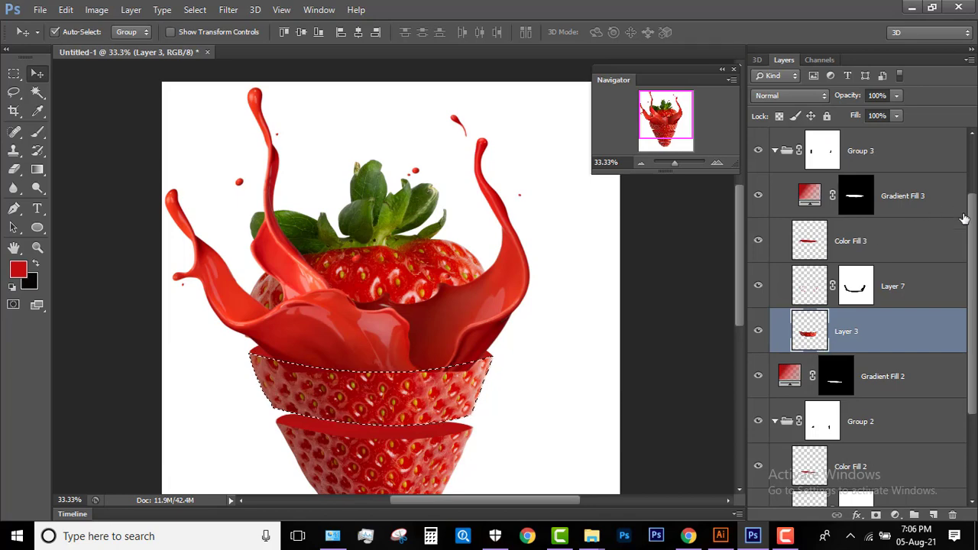
left_click_drag(970, 261, 970, 180)
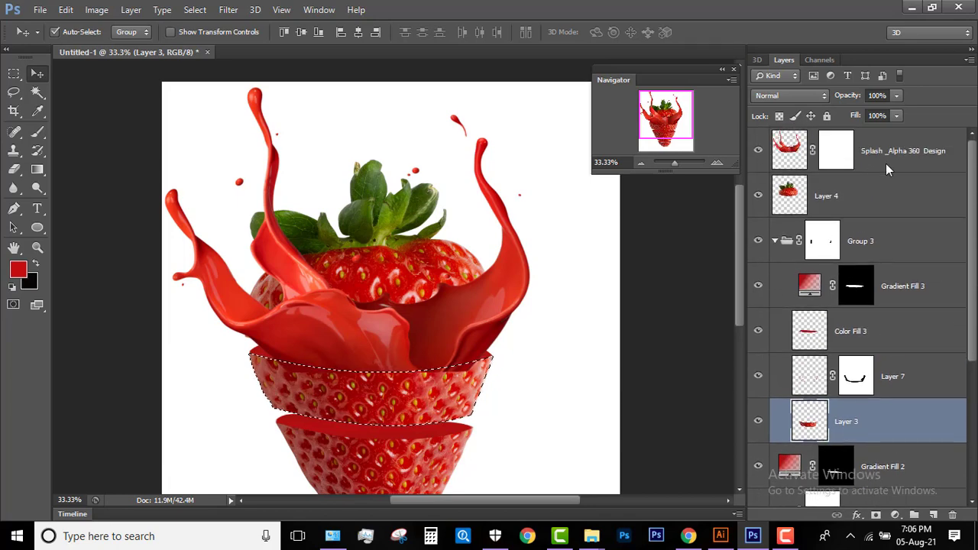
Target the splash mask with a 253 px brush painting black
left_click(845, 157)
key("d")
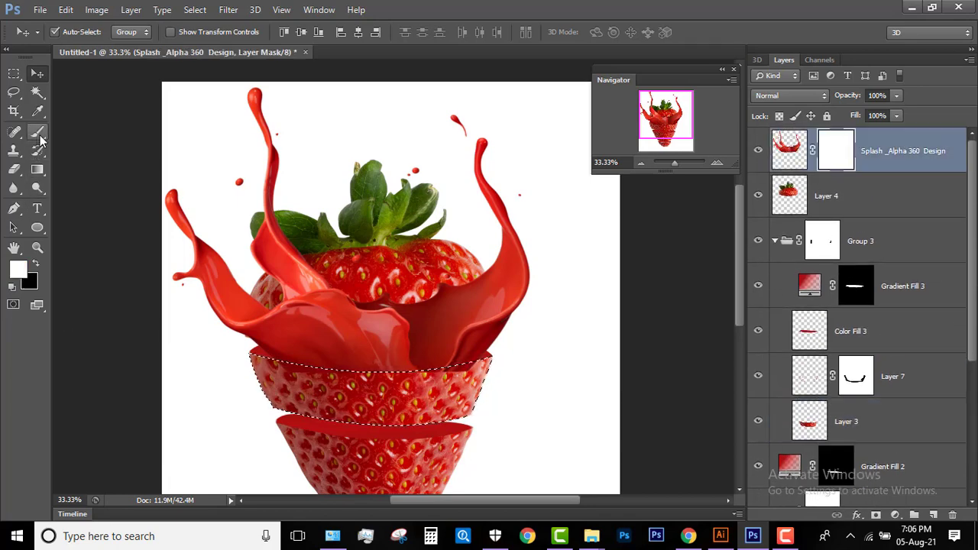
left_click(38, 133)
left_click(38, 133)
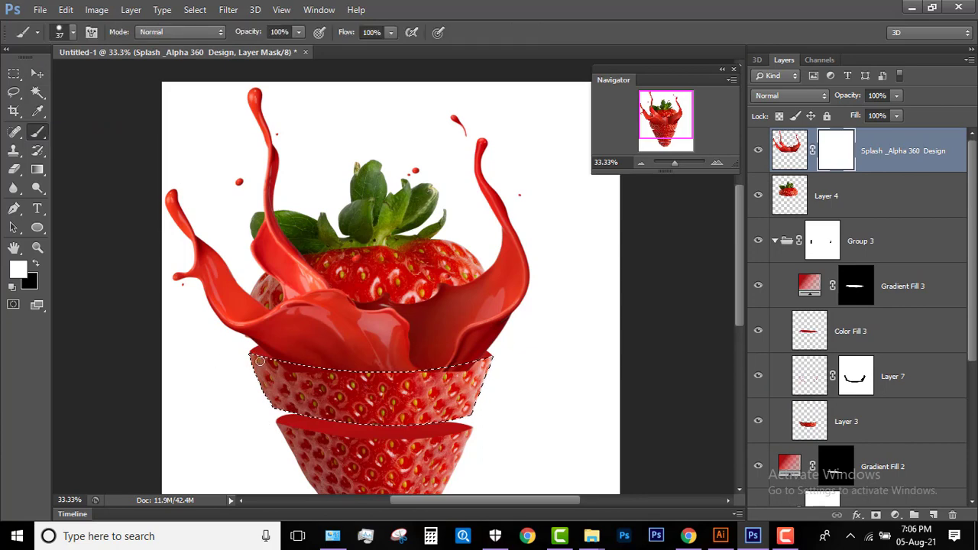
left_click_drag(259, 361, 313, 281)
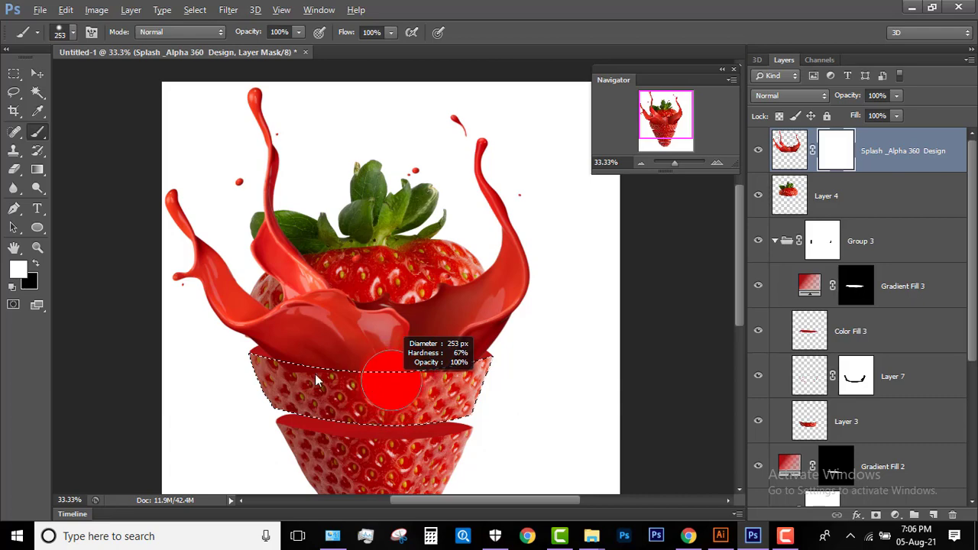
left_click_drag(372, 387, 271, 370)
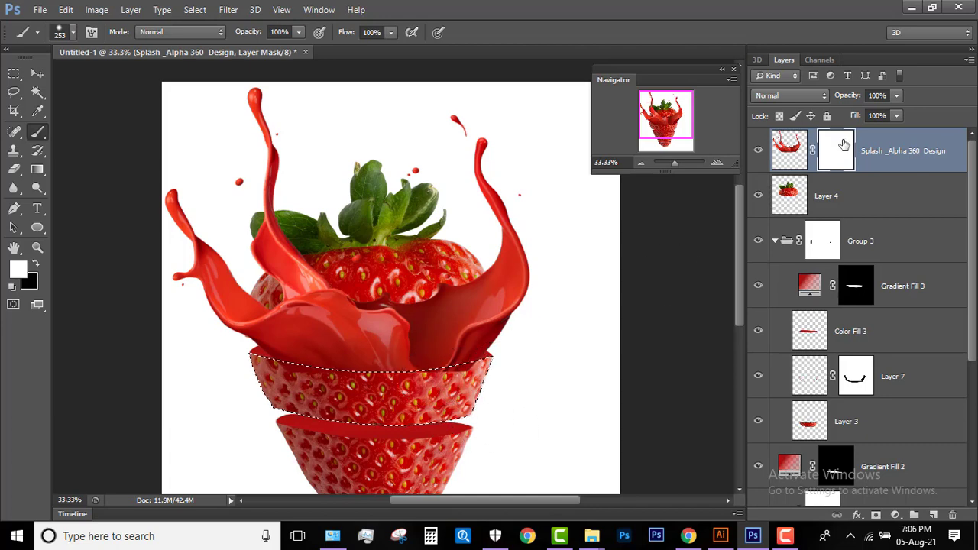
left_click(35, 264)
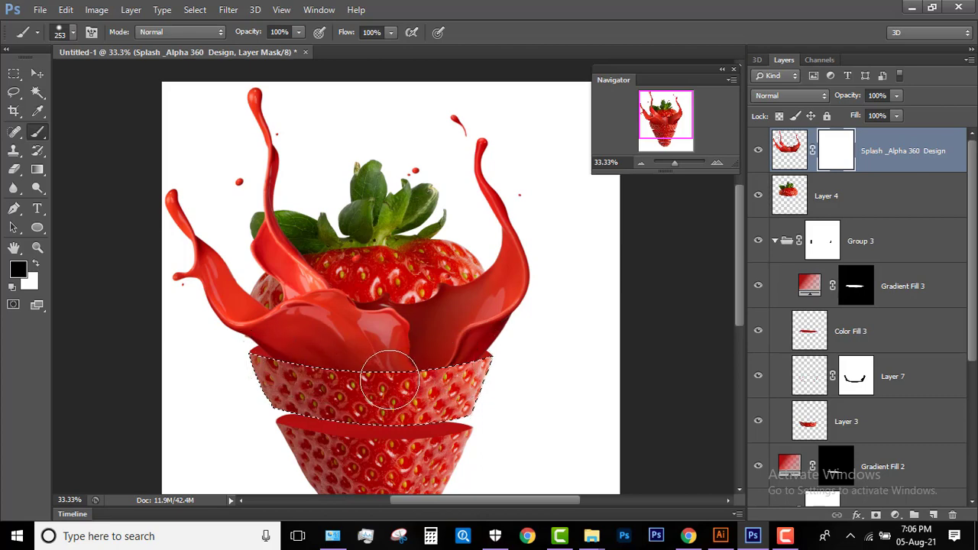
Paint out the splash over the middle slice, deselect, and load the strawberry top selection
left_click_drag(390, 379, 385, 379)
key("ctrl+d")
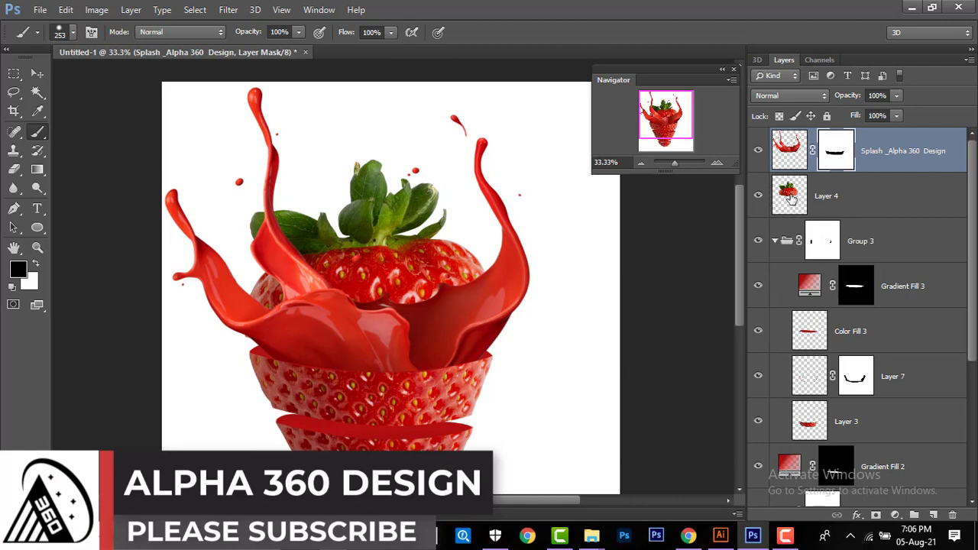
left_click(558, 288, "ctrl")
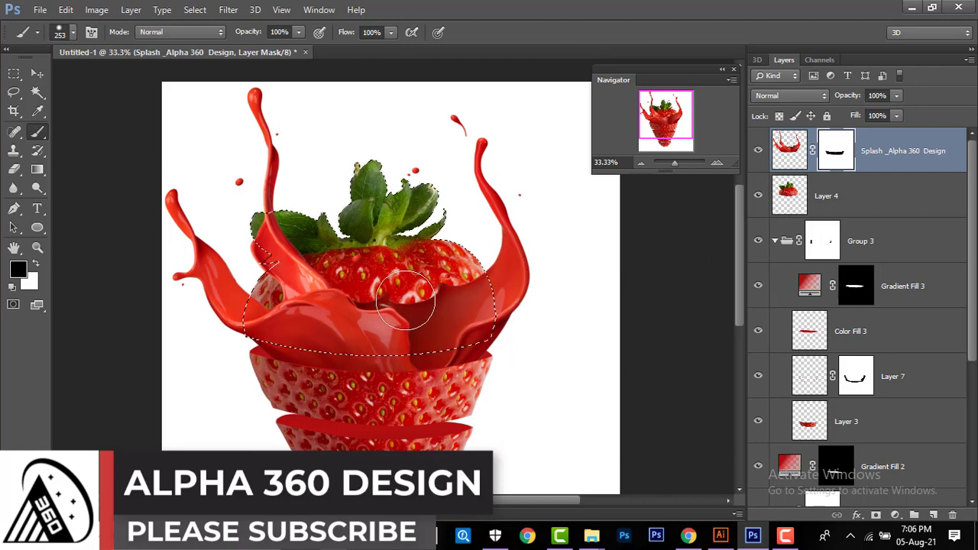
Mask out the splash over the strawberry's leafy top, then deselect
mouse_move(283, 233)
left_mouse_down()
mouse_move(298, 309)
mouse_move(382, 321)
mouse_move(339, 323)
mouse_move(458, 283)
mouse_move(469, 329)
mouse_move(420, 340)
left_mouse_up()
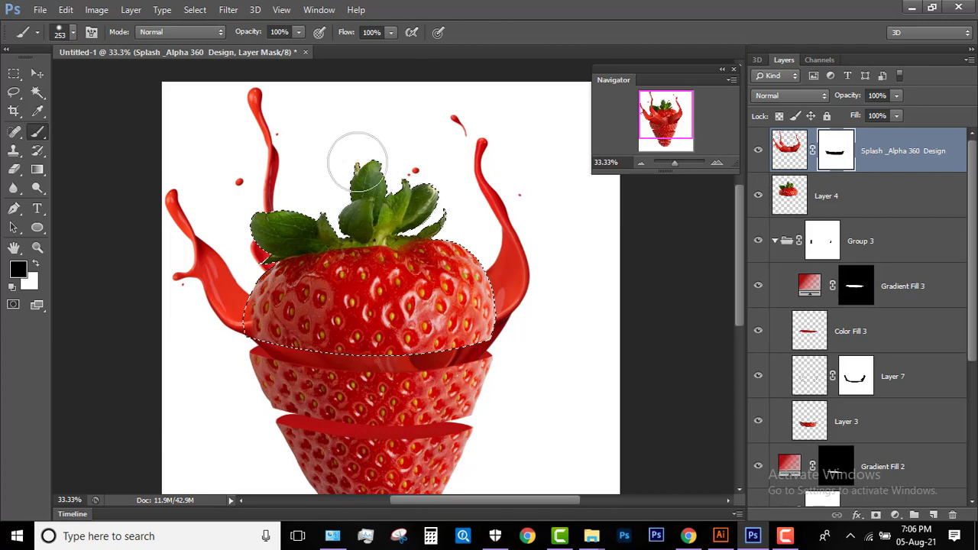
mouse_move(462, 302)
left_mouse_down()
mouse_move(316, 327)
mouse_move(447, 343)
left_mouse_up()
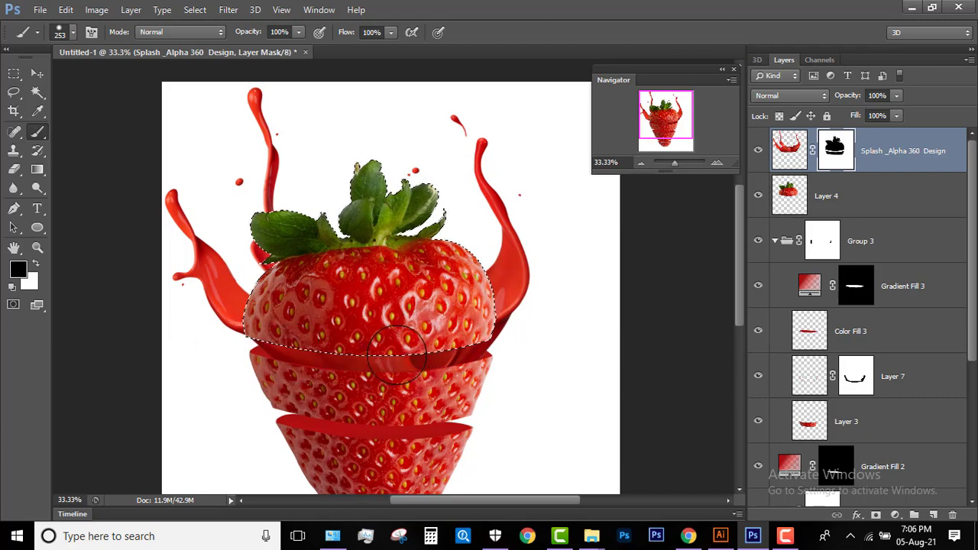
key("ctrl+d")
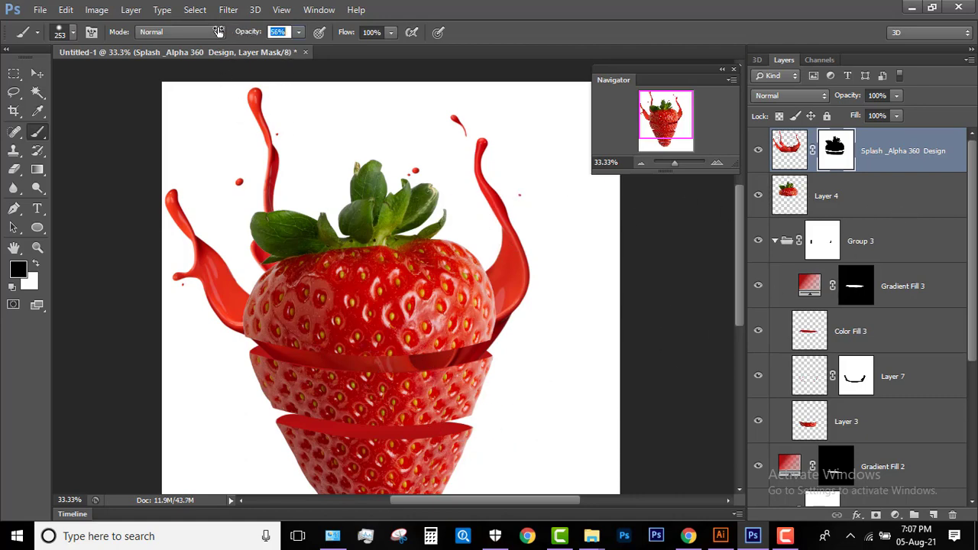
Softly fade the splash along the red band with 13% brush opacity
key("Return")
type("13")
key("Return")
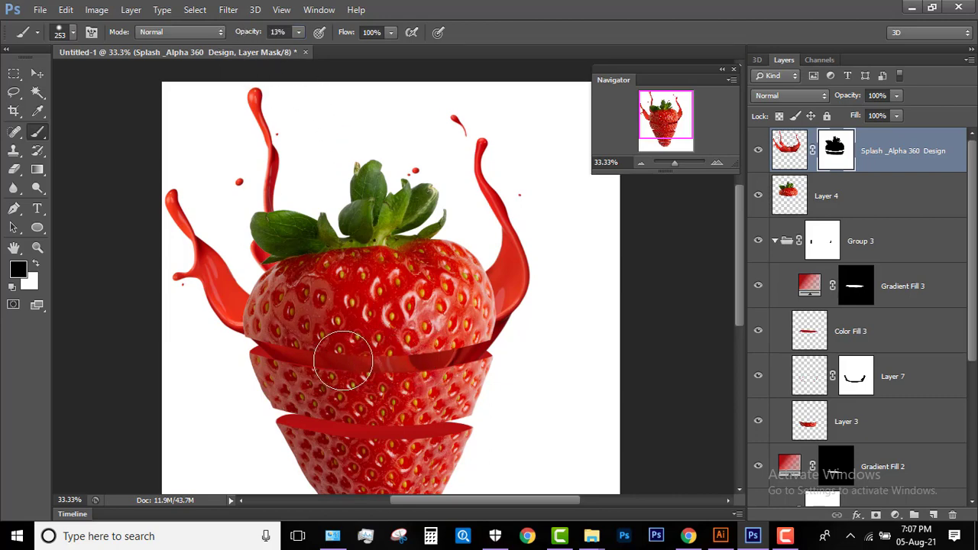
mouse_move(337, 358)
left_mouse_down()
mouse_move(428, 360)
mouse_move(309, 372)
mouse_move(399, 331)
left_mouse_up()
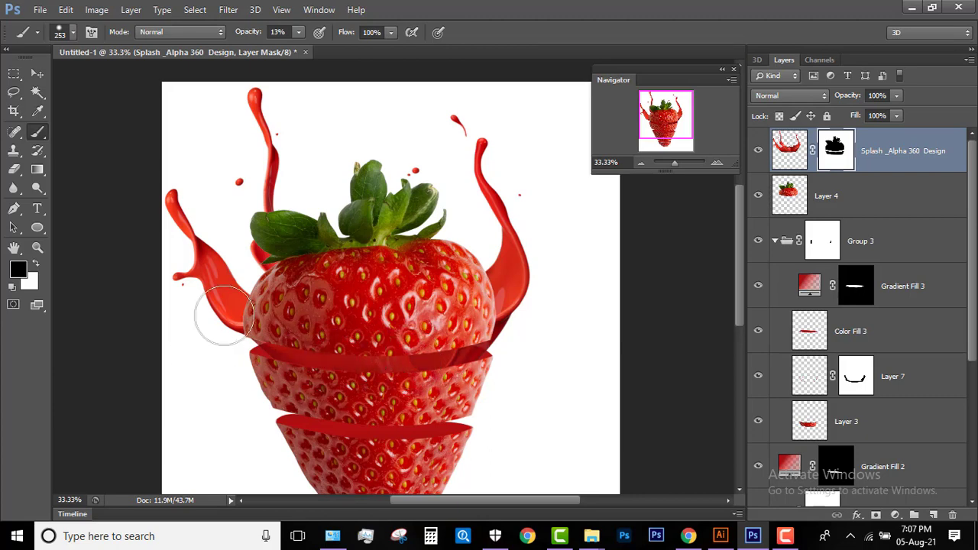
left_click_drag(428, 277, 438, 220)
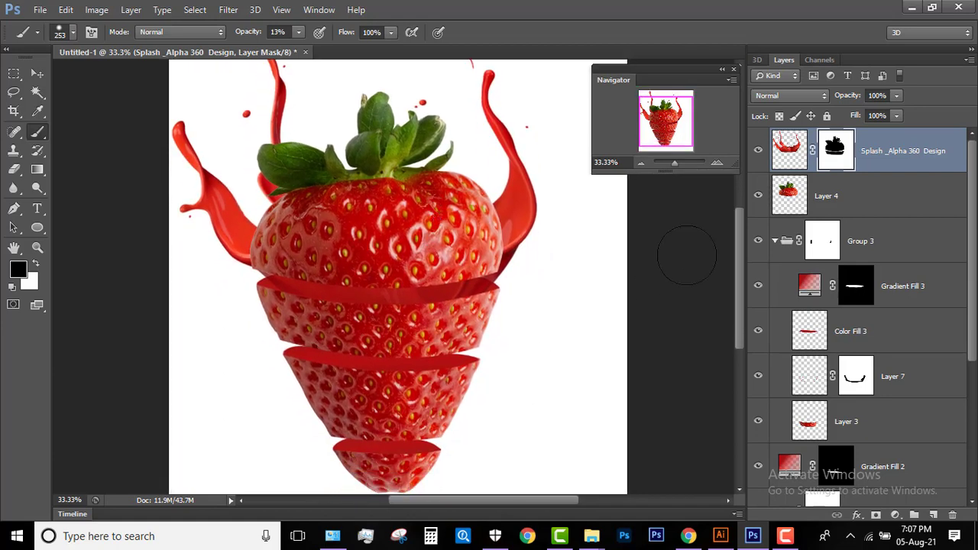
left_click_drag(416, 318, 419, 302)
Place Splash Alpha 360, flip it horizontally, widen it, and position it across the middle slices
left_click(911, 8)
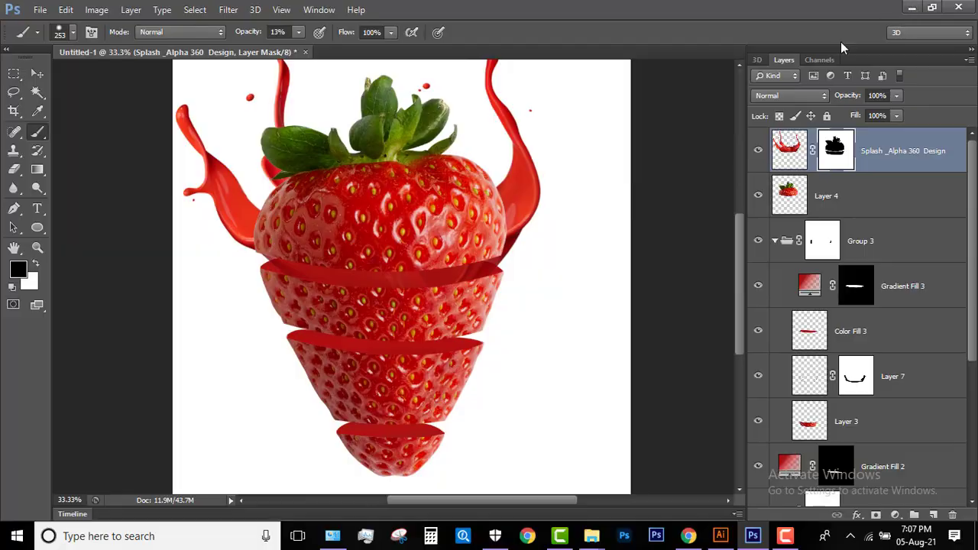
mouse_move(85, 160)
left_mouse_down()
mouse_move(820, 315)
mouse_move(389, 353)
left_mouse_up()
right_click(398, 333)
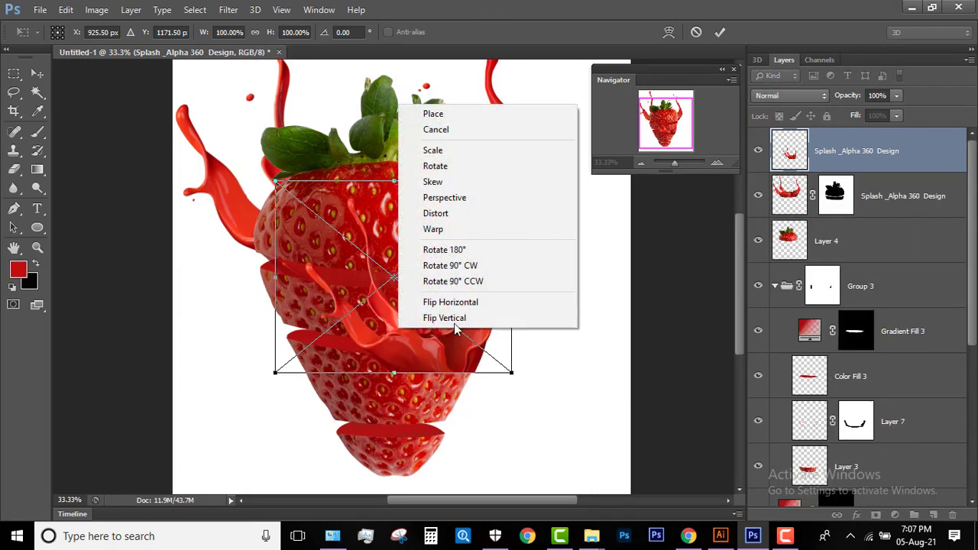
left_click(404, 303)
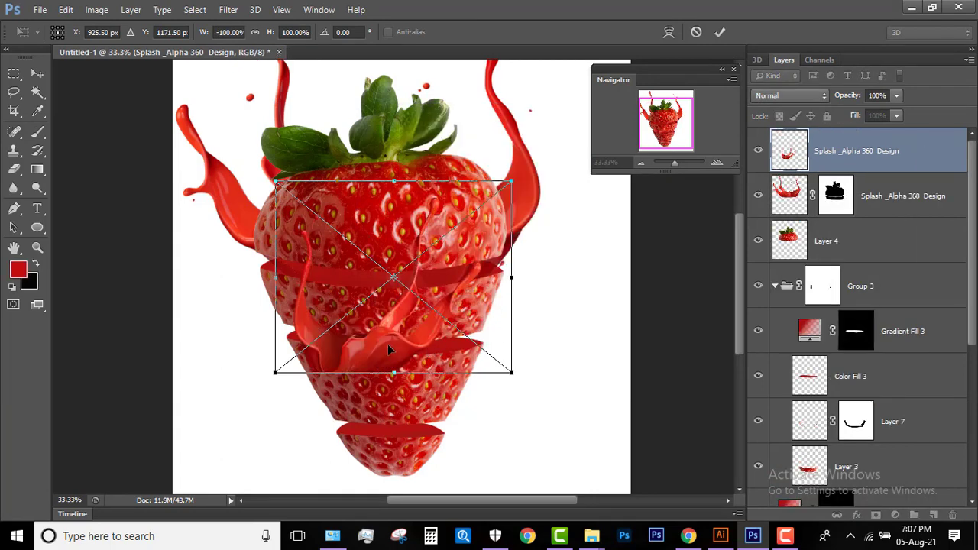
mouse_move(387, 344)
left_mouse_down()
mouse_move(398, 349)
mouse_move(393, 333)
left_mouse_up()
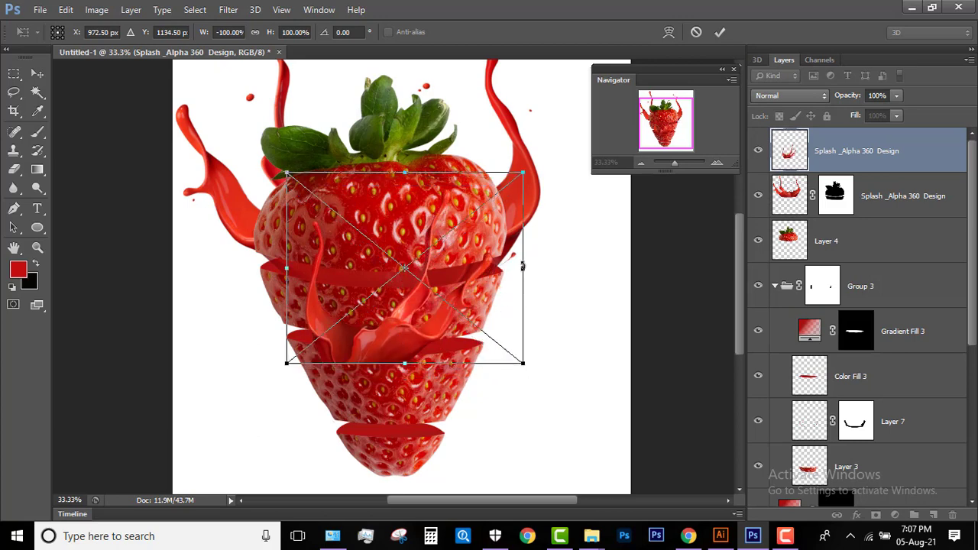
left_click_drag(522, 265, 579, 268)
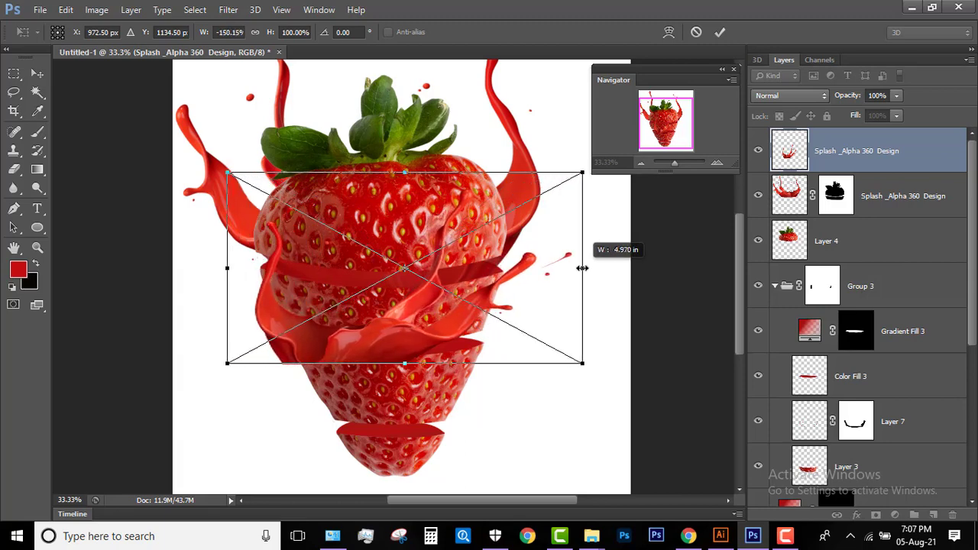
mouse_move(579, 268)
left_mouse_down()
mouse_move(603, 269)
mouse_move(586, 268)
left_mouse_up()
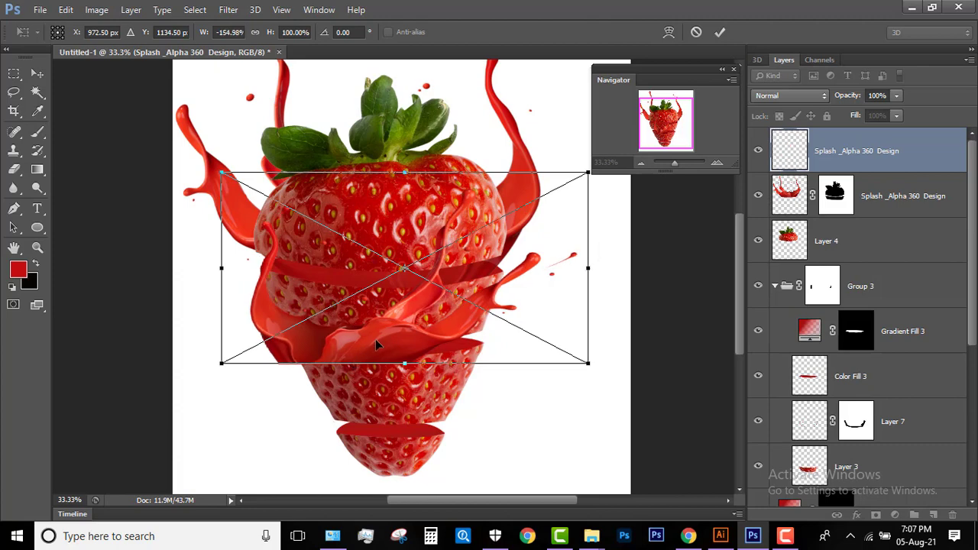
left_click_drag(375, 339, 407, 324)
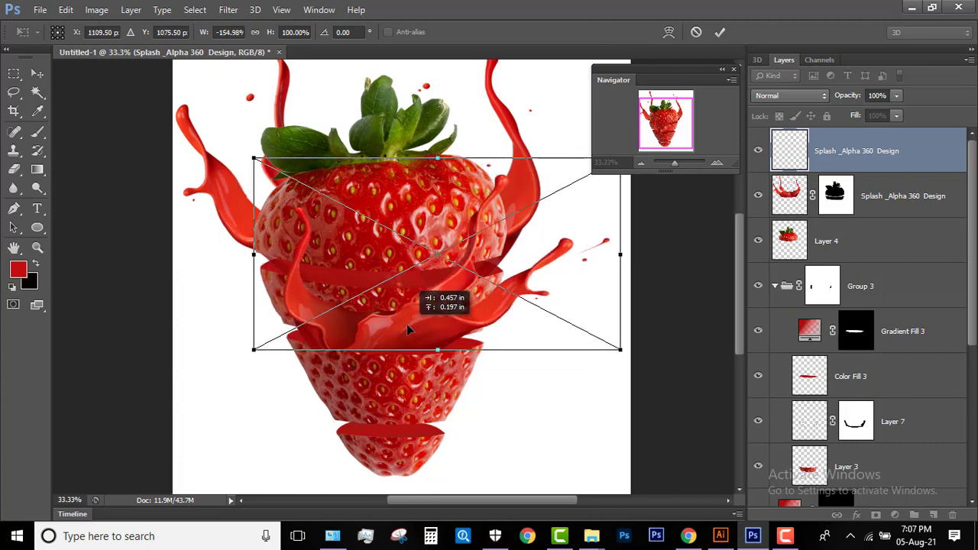
left_click(668, 31)
Warp the mirrored splash's edges to curl around the strawberry's middle and commit the warp
mouse_move(305, 287)
left_mouse_down()
mouse_move(268, 281)
mouse_move(273, 243)
mouse_move(245, 224)
left_mouse_up()
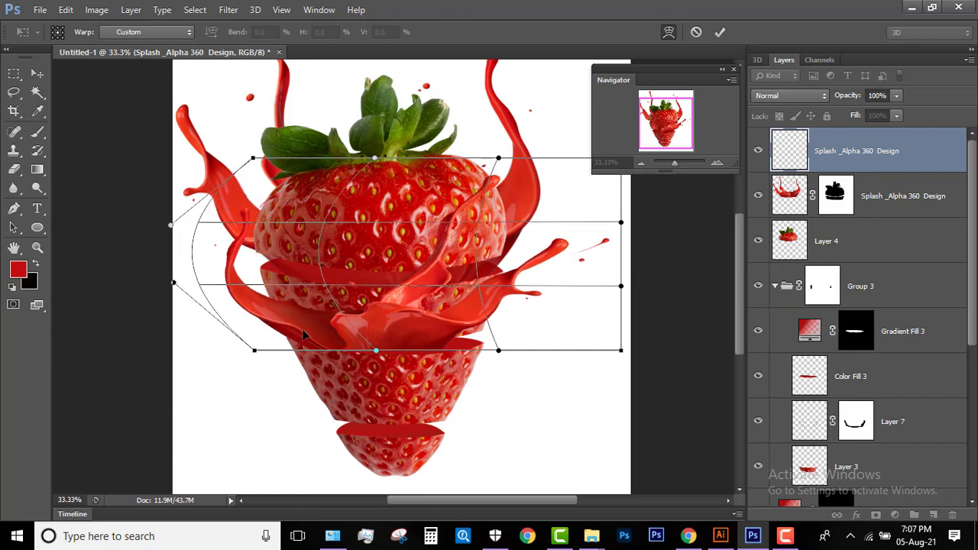
left_click_drag(301, 328, 299, 327)
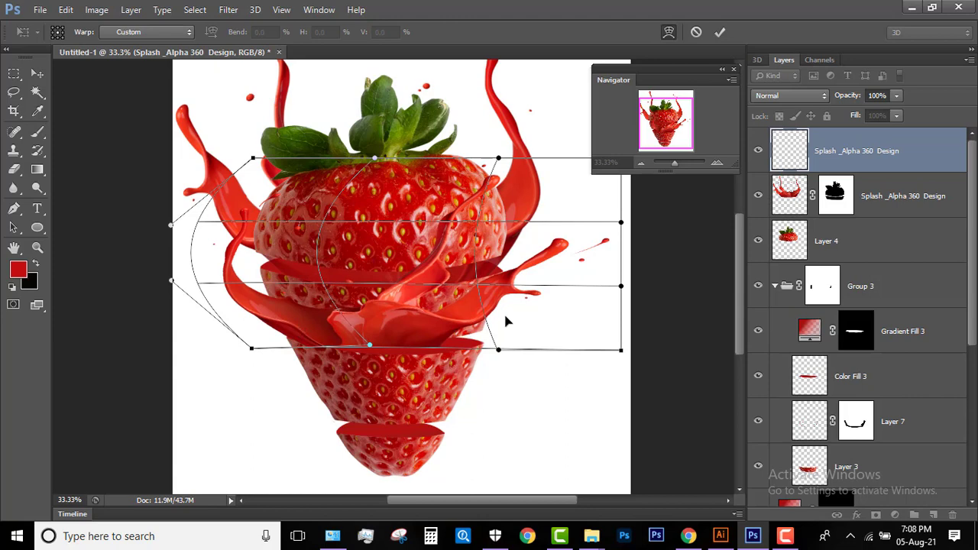
left_click_drag(482, 309, 453, 321)
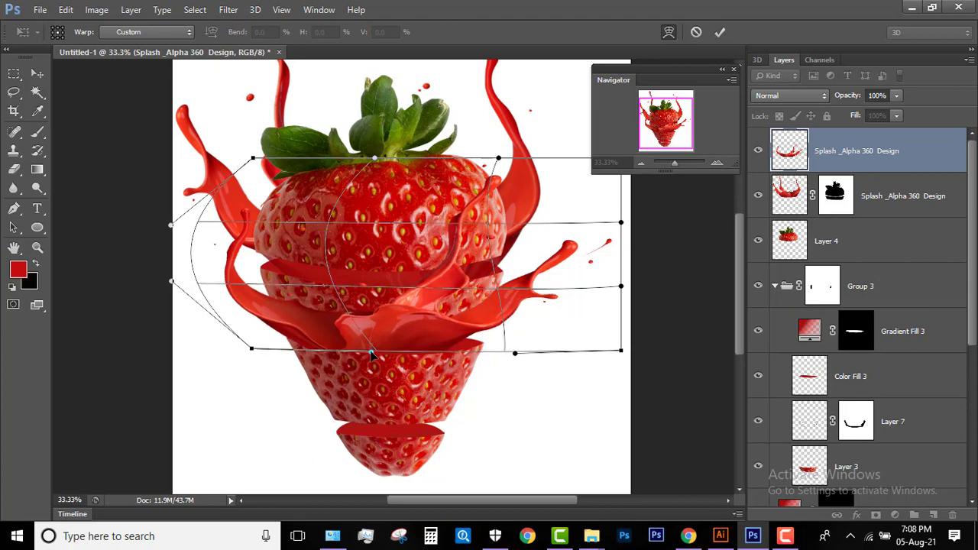
left_click_drag(371, 348, 372, 356)
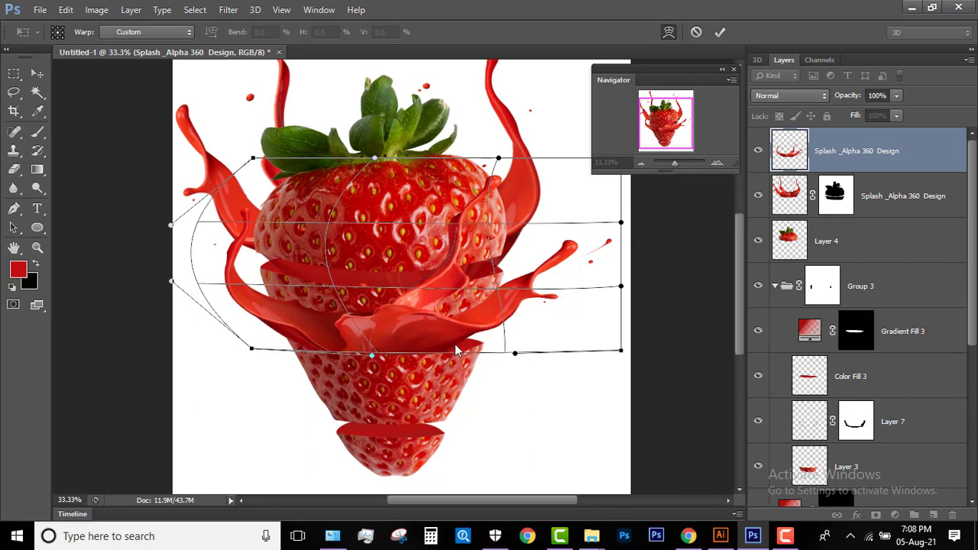
left_click_drag(455, 349, 455, 356)
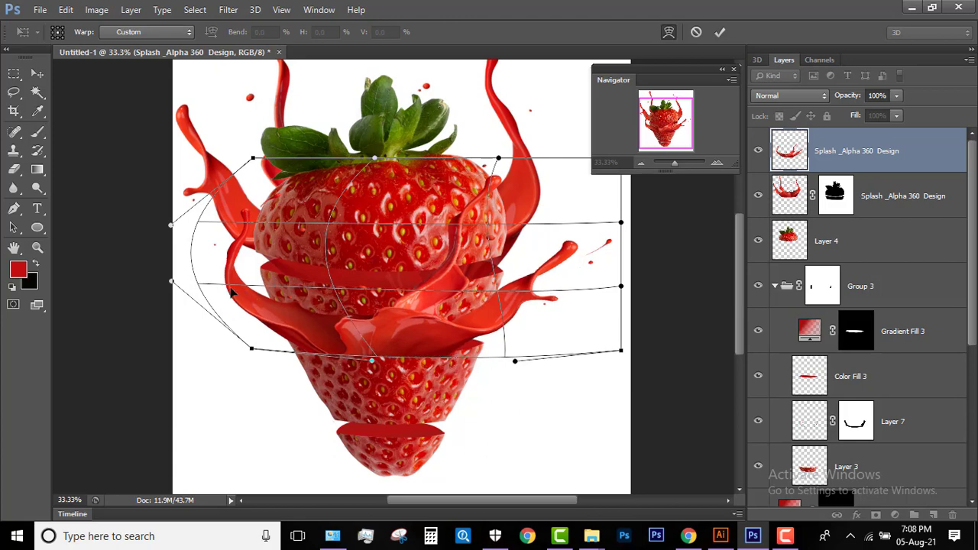
mouse_move(220, 288)
left_mouse_down()
mouse_move(235, 280)
mouse_move(220, 282)
left_mouse_up()
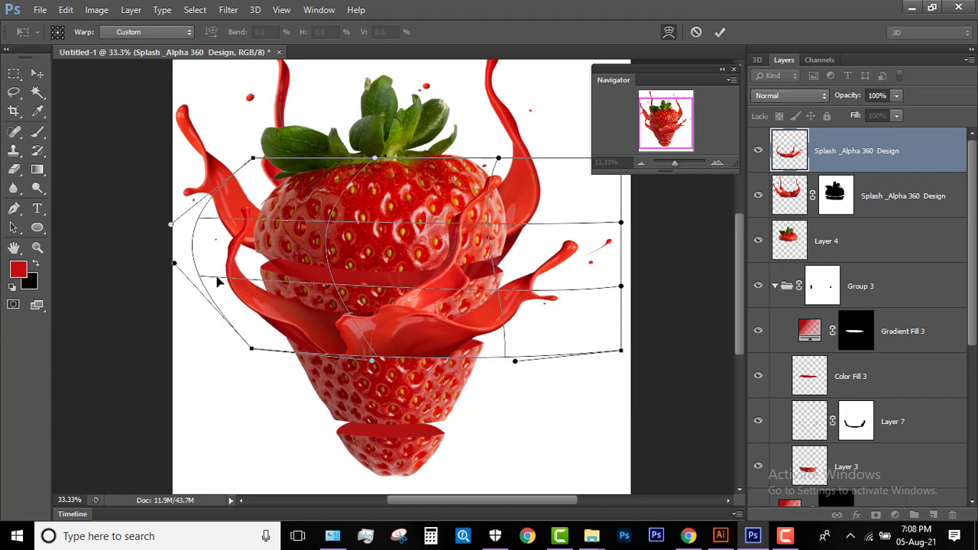
key("b")
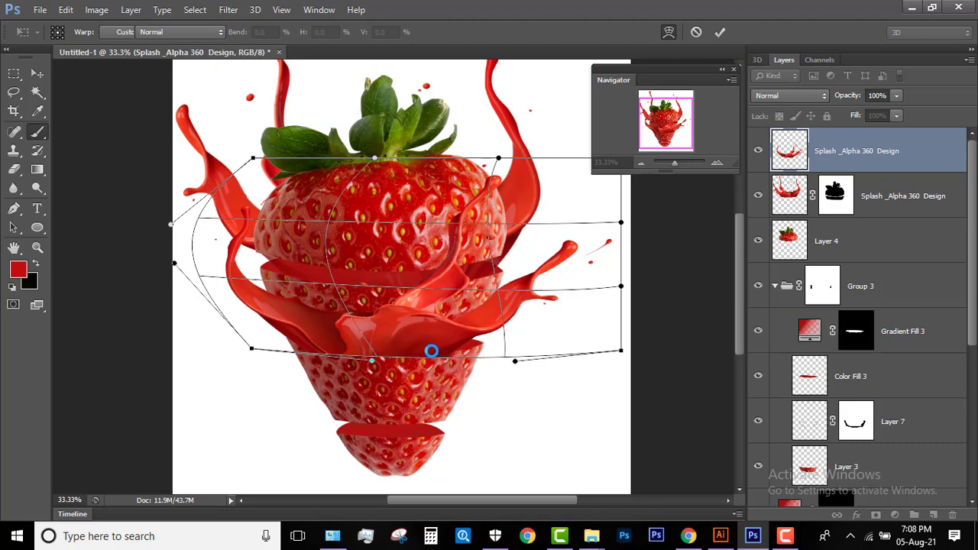
key("Return")
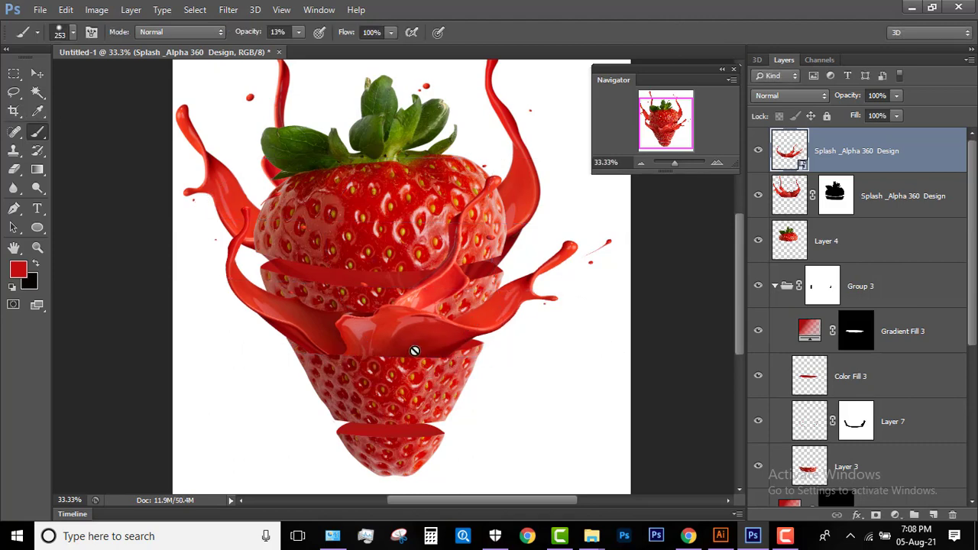
left_click(37, 73)
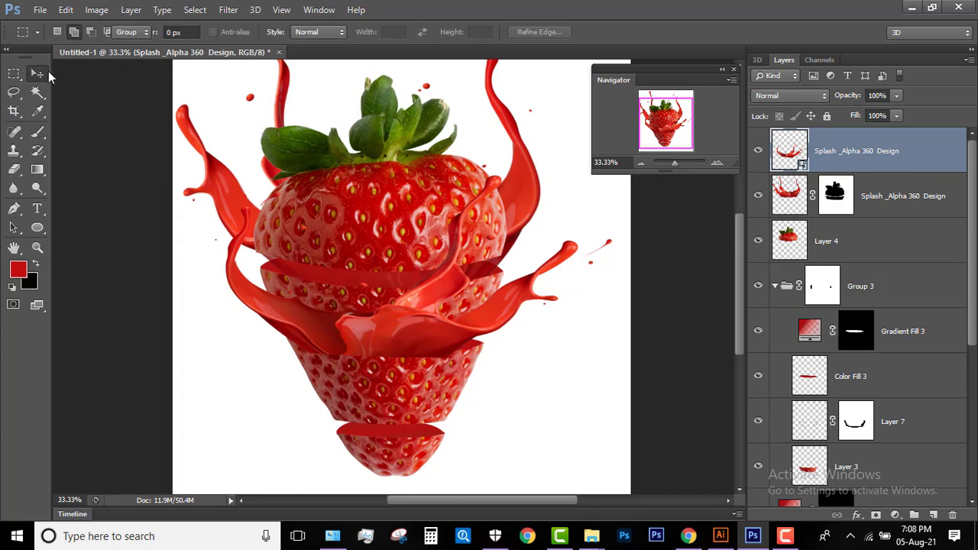
Rasterize the new top splash layer and add a layer mask to it
left_click(419, 398)
left_click(877, 516)
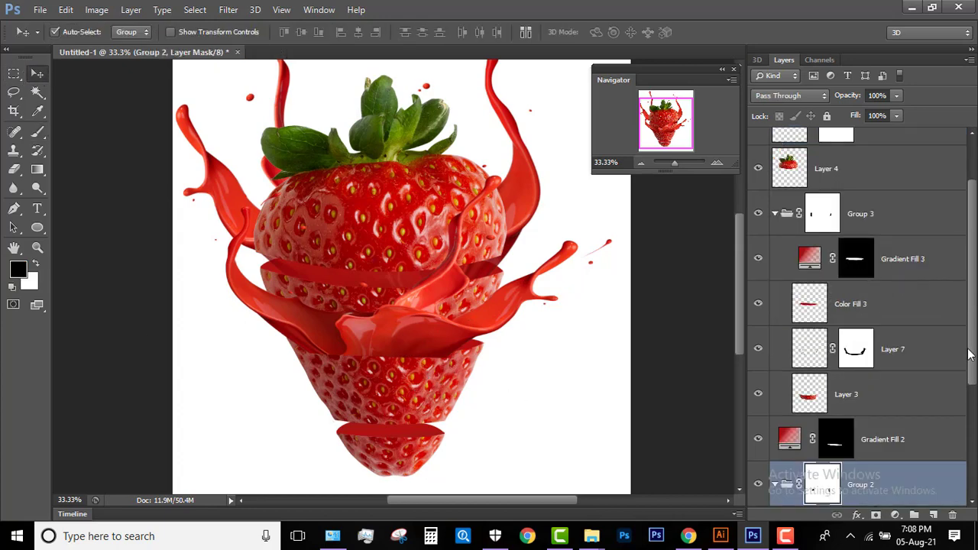
scroll(974, 348, "down", 5)
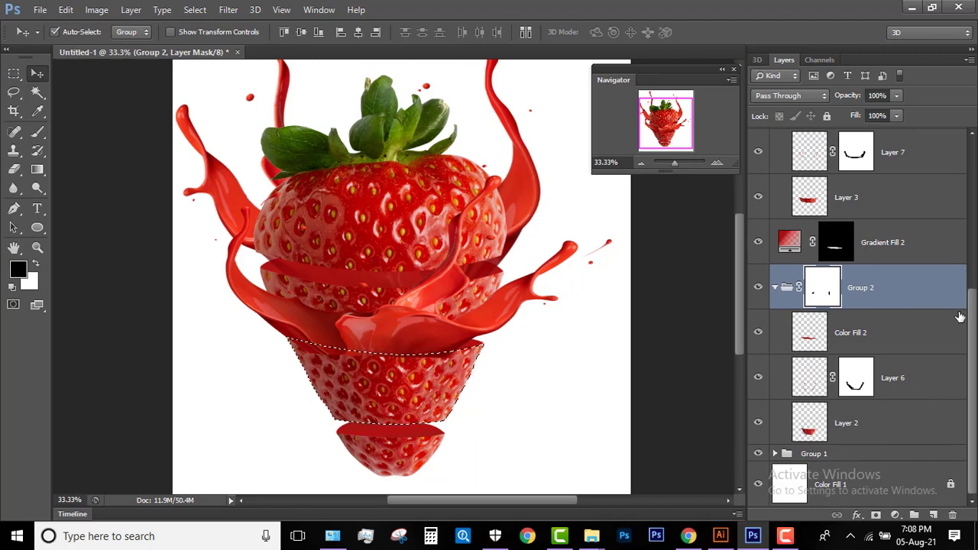
scroll(971, 327, "up", 7)
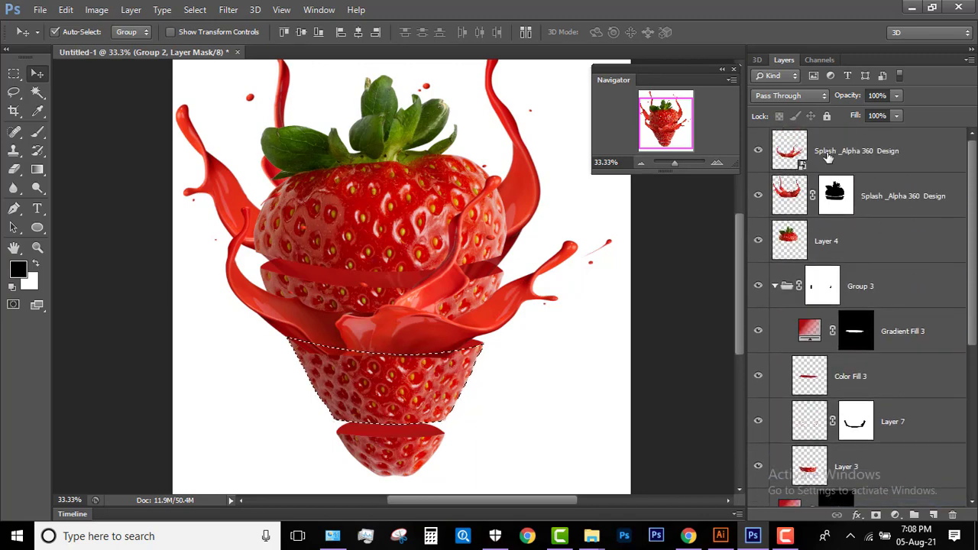
left_click(827, 155)
right_click(813, 158)
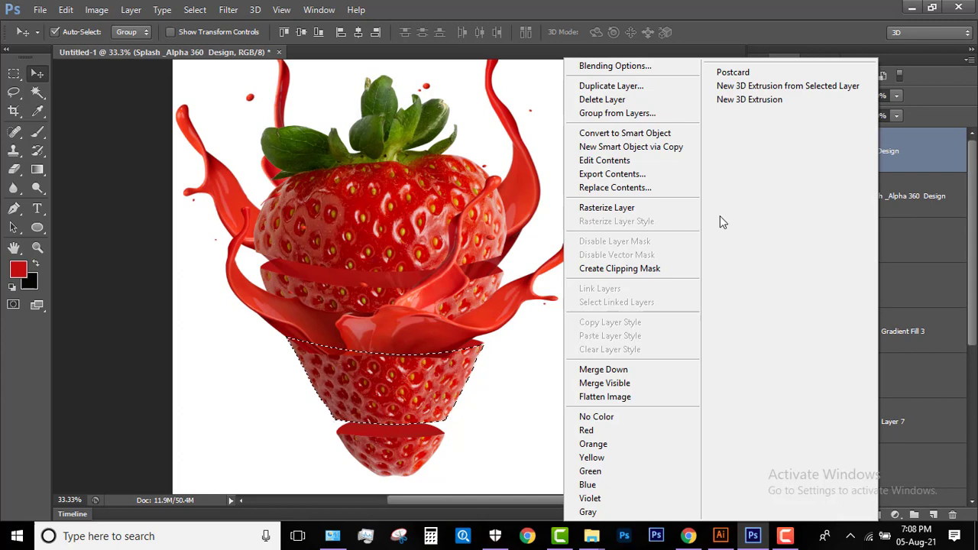
left_click(606, 208)
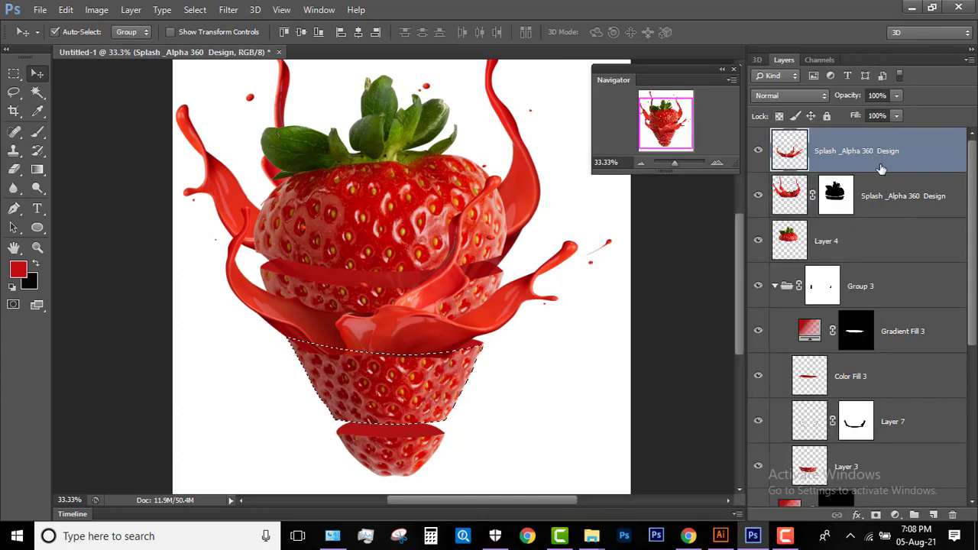
key("ctrl+d")
left_click(876, 517)
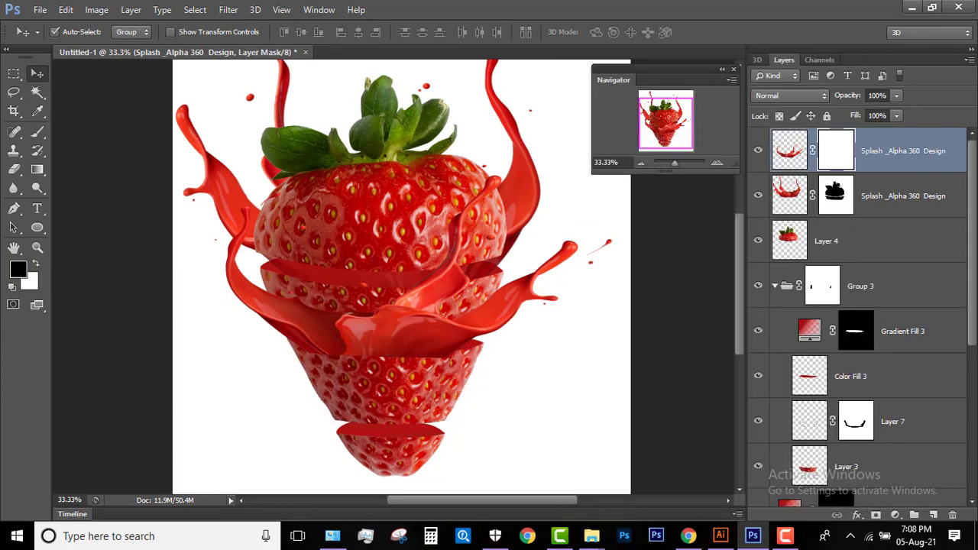
Paint black inside the lower slice's selection to tuck the splash behind it, then deselect
left_click_drag(972, 197, 976, 391)
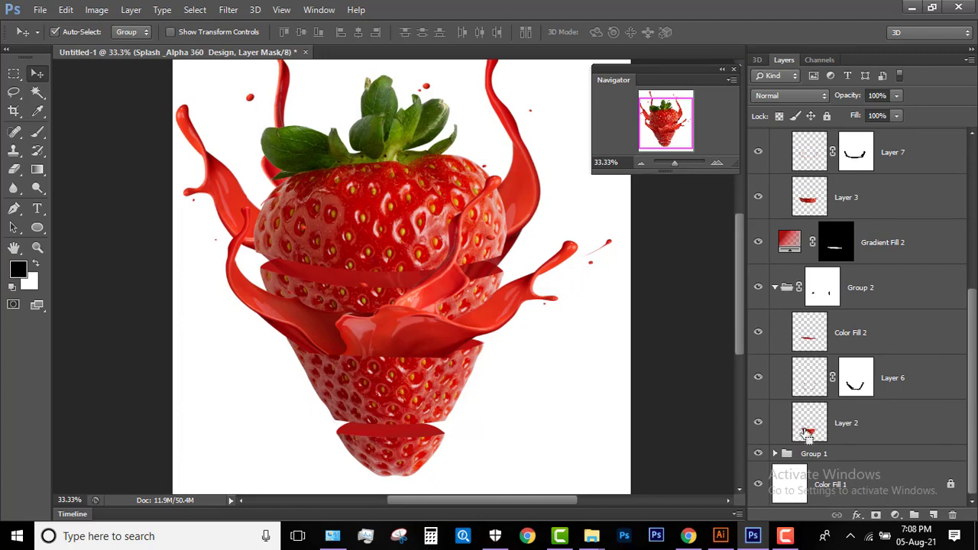
left_click(807, 433, "ctrl")
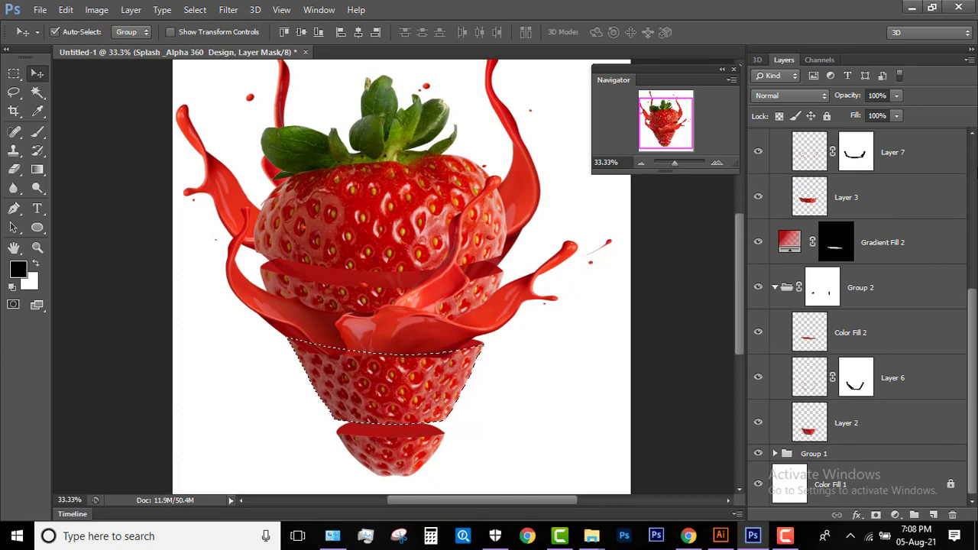
left_click_drag(976, 313, 976, 153)
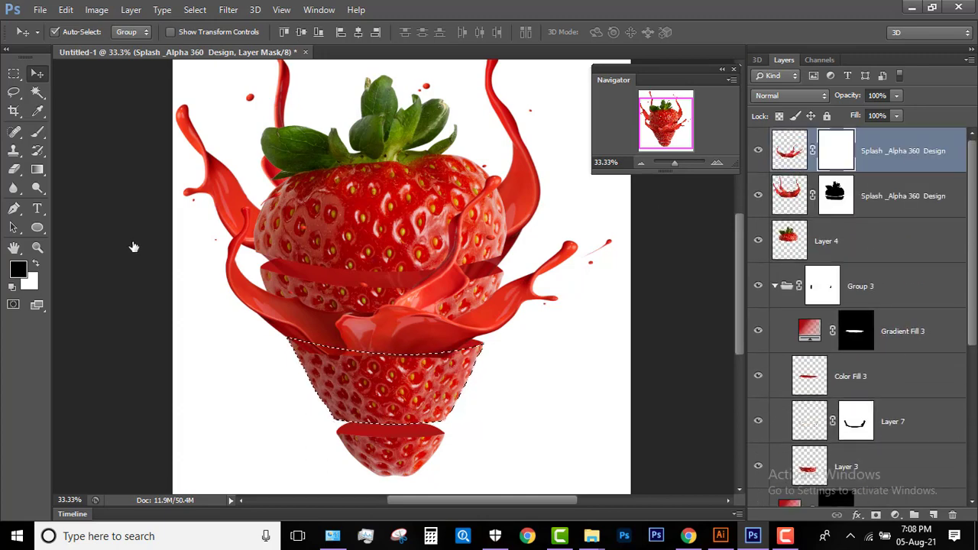
key("b")
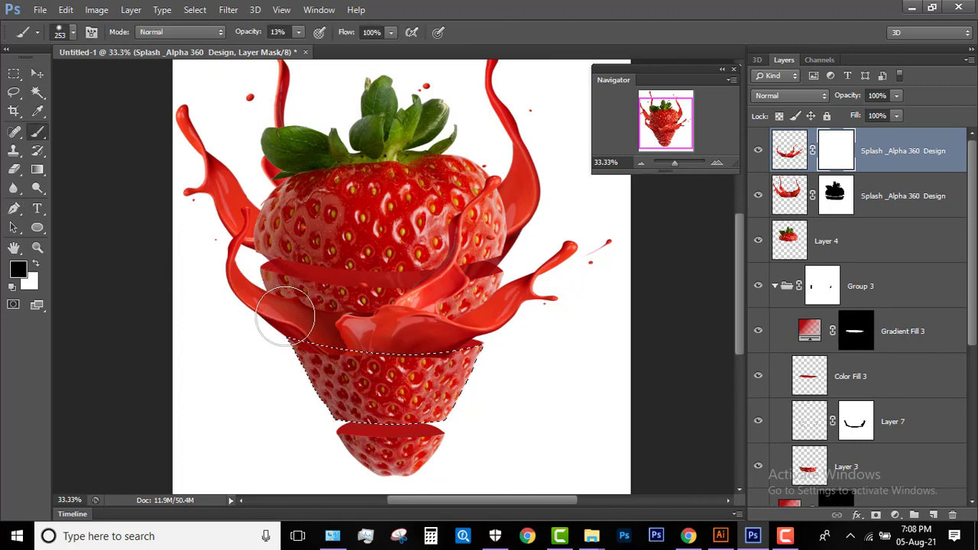
left_click_drag(443, 358, 344, 370)
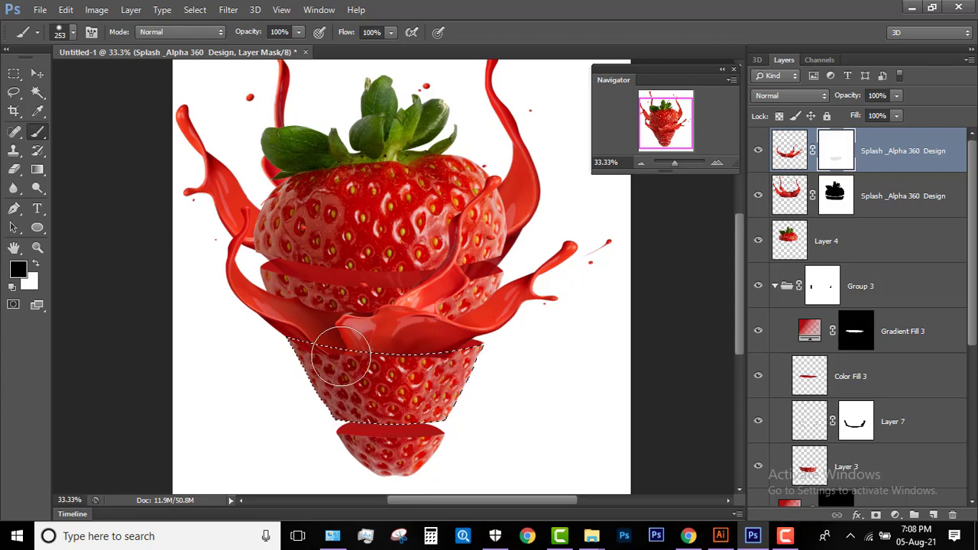
left_click_drag(351, 349, 390, 391)
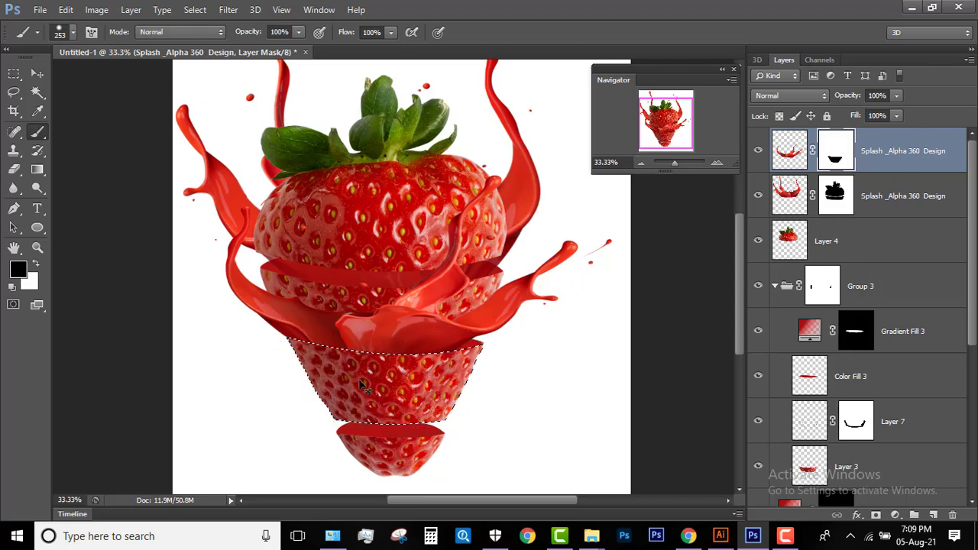
key("ctrl+d")
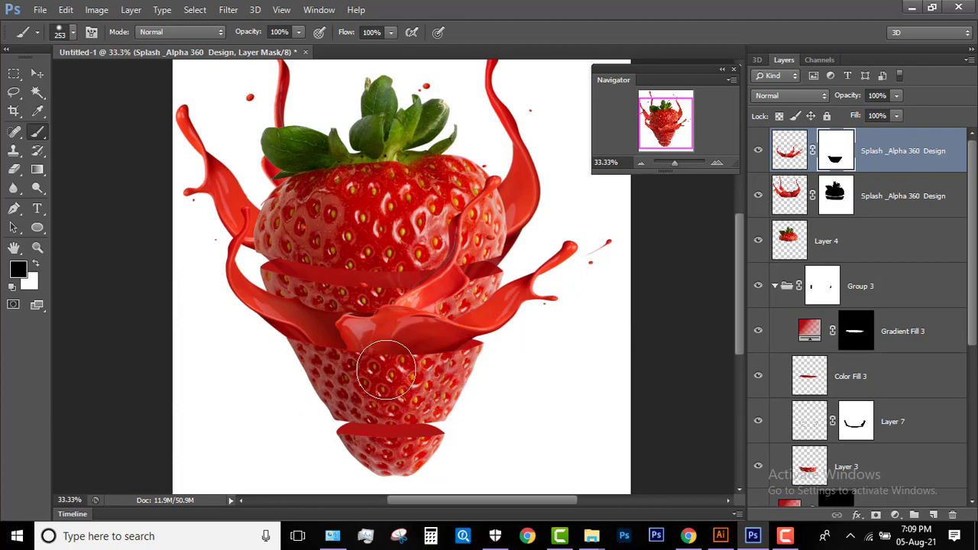
left_click(36, 73)
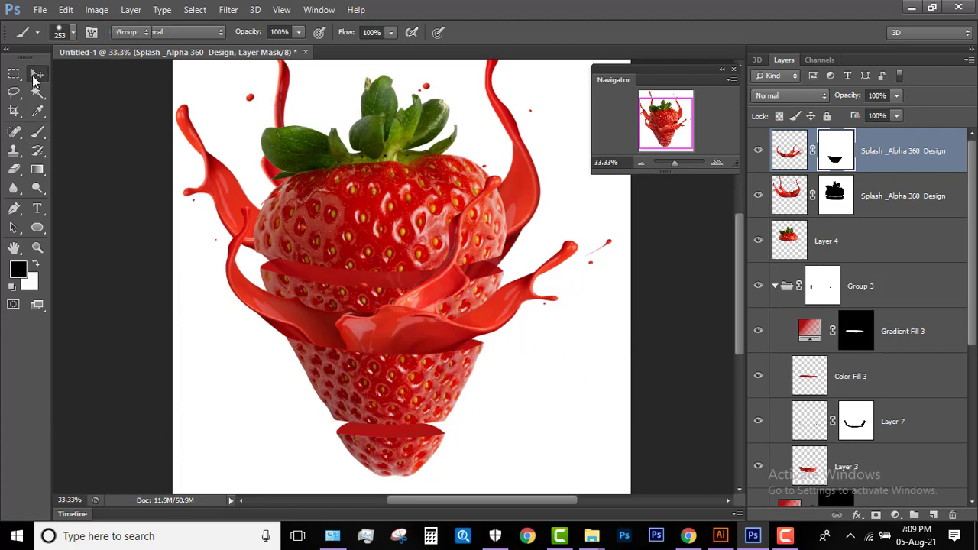
left_click(372, 310)
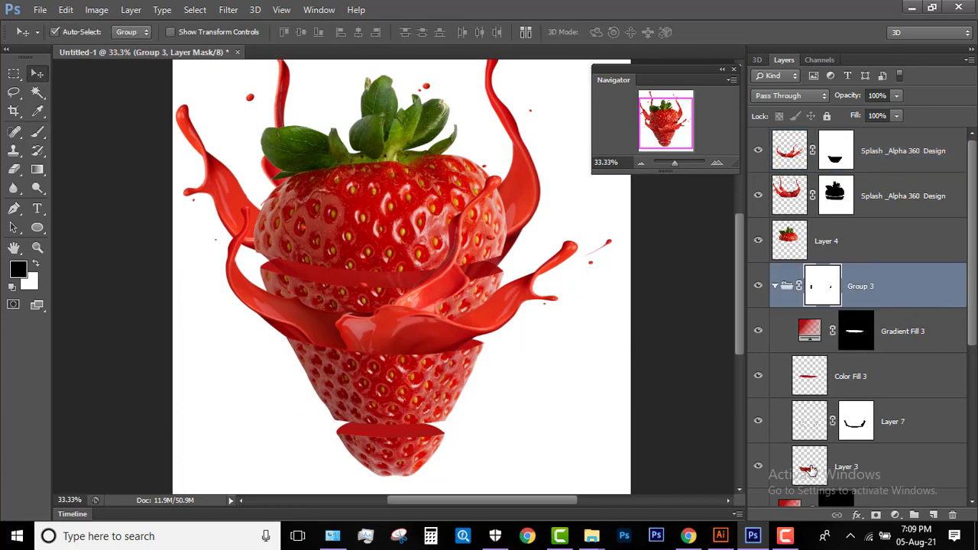
Load the middle slice's outline and paint the splash mask black there, then deselect
left_click(810, 467, "ctrl")
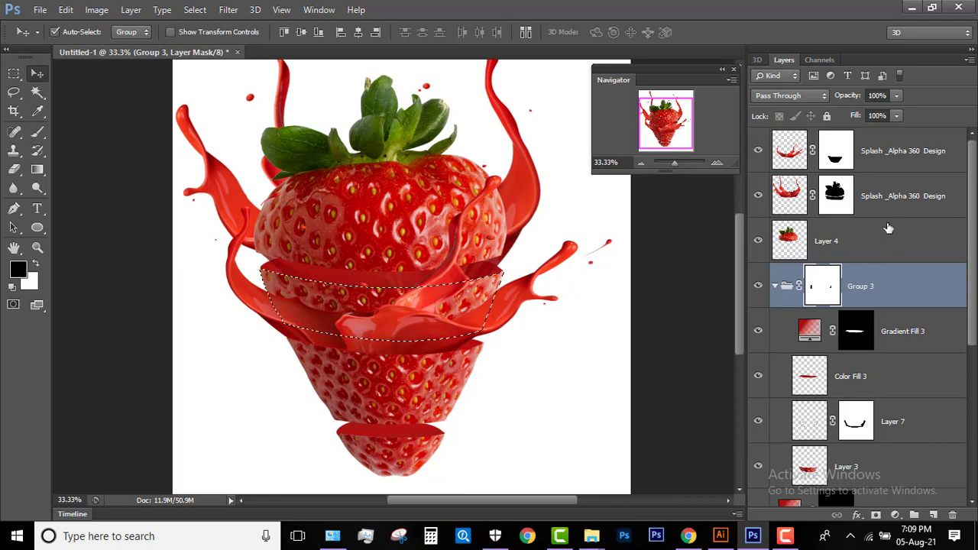
left_click(560, 262)
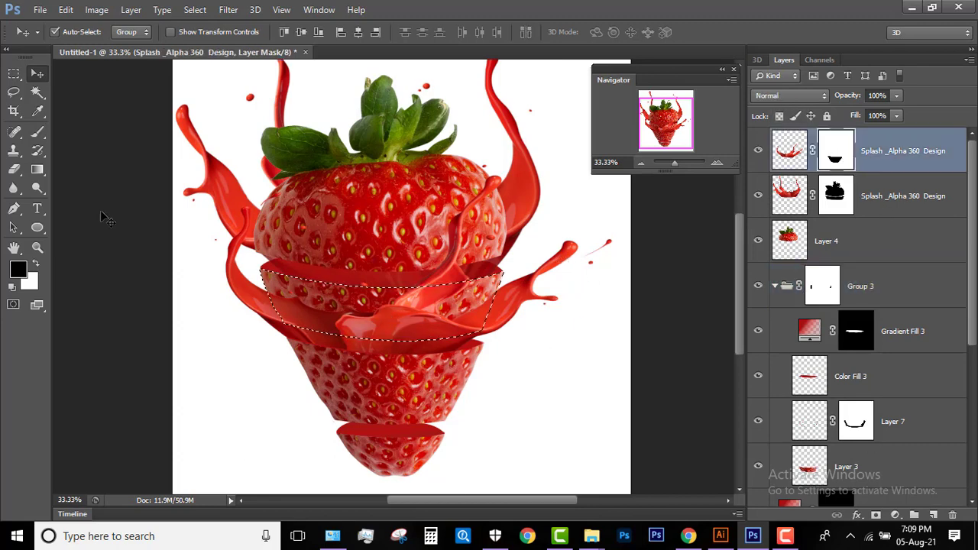
key("b")
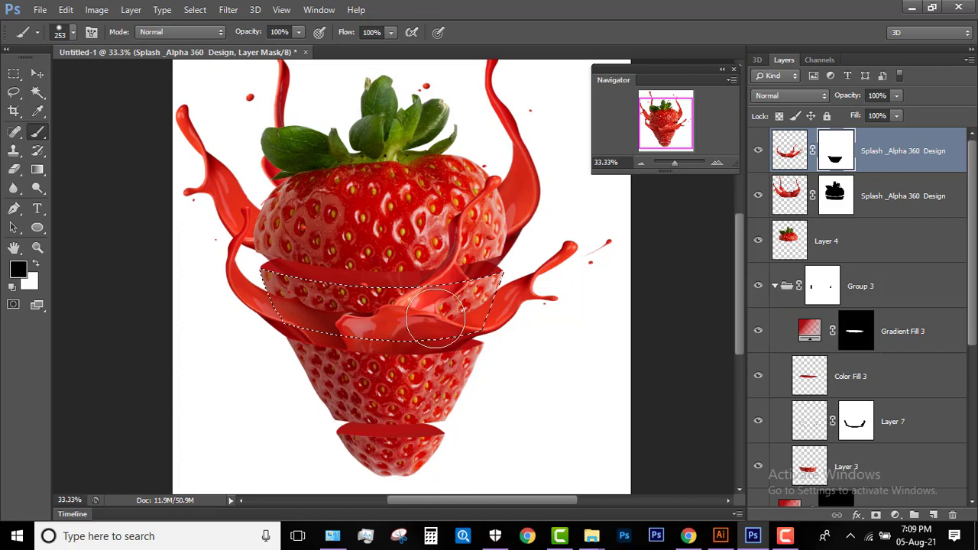
mouse_move(298, 316)
left_mouse_down()
mouse_move(473, 297)
mouse_move(374, 299)
mouse_move(386, 329)
left_mouse_up()
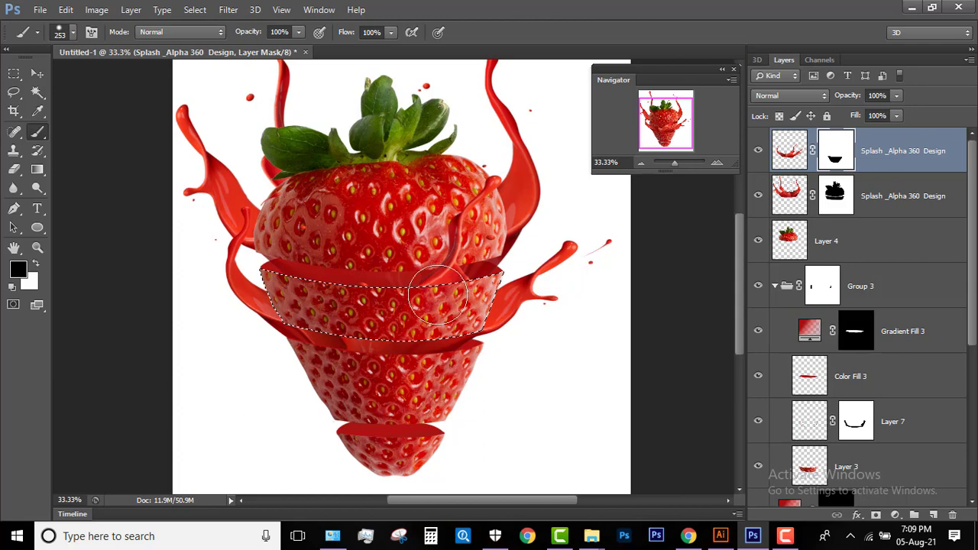
key("ctrl+d")
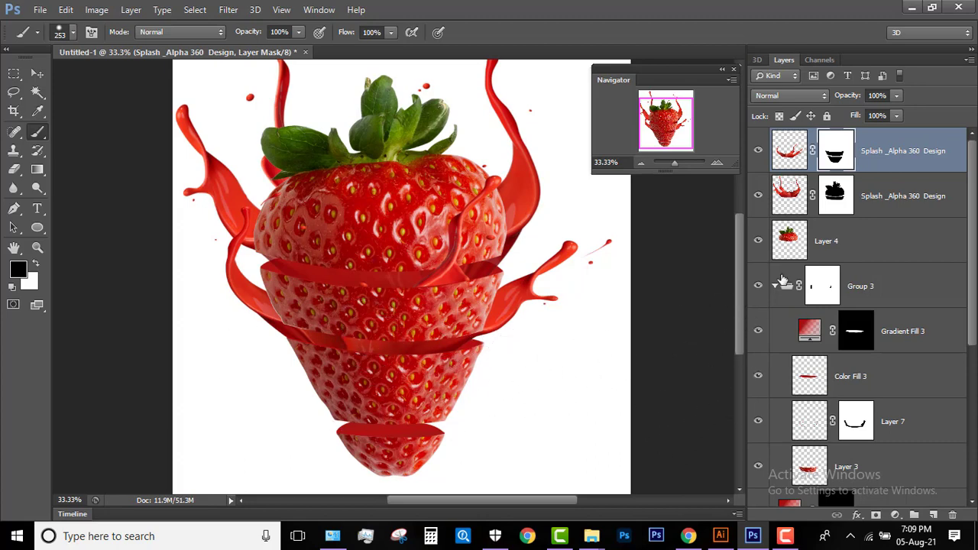
Lower the brush opacity and switch to the Move tool
left_click(757, 151)
left_click(757, 151)
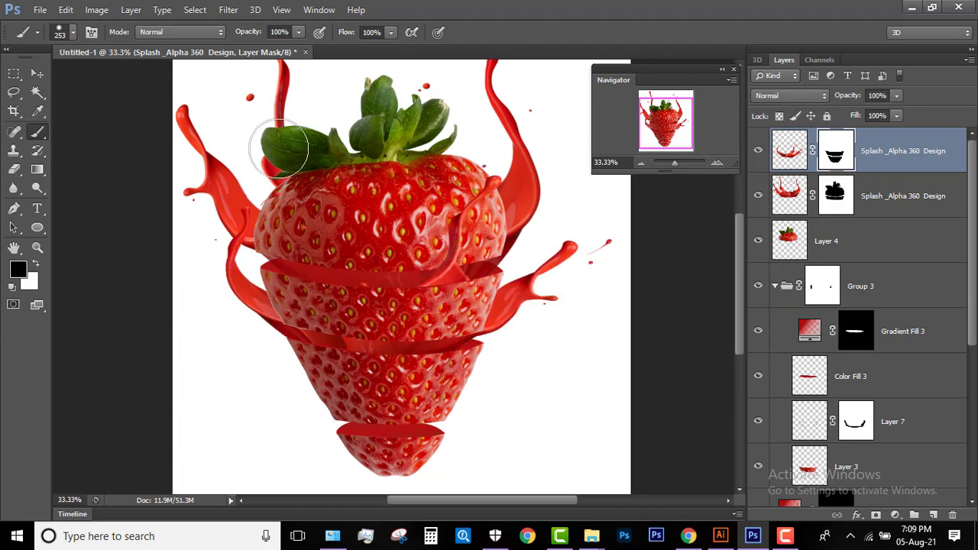
left_click_drag(249, 35, 203, 34)
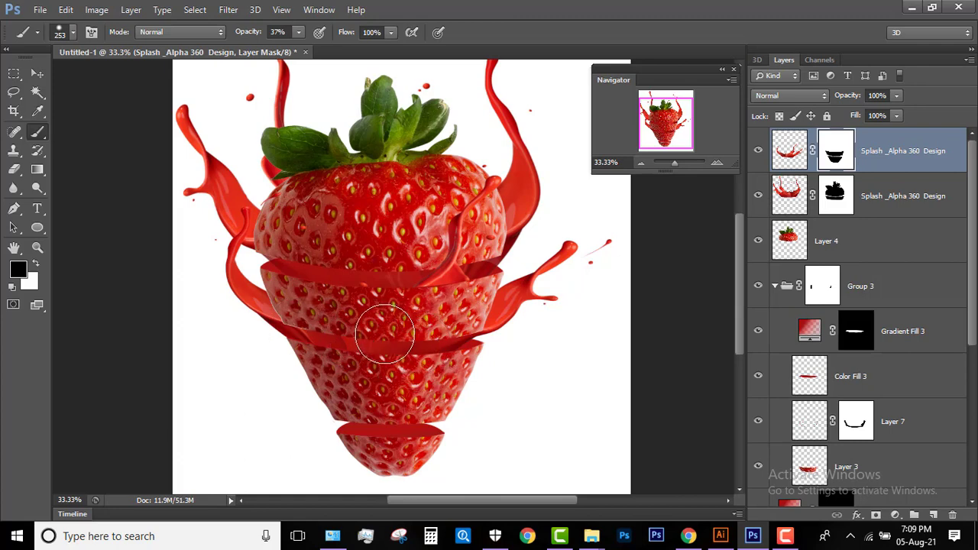
left_click(38, 74)
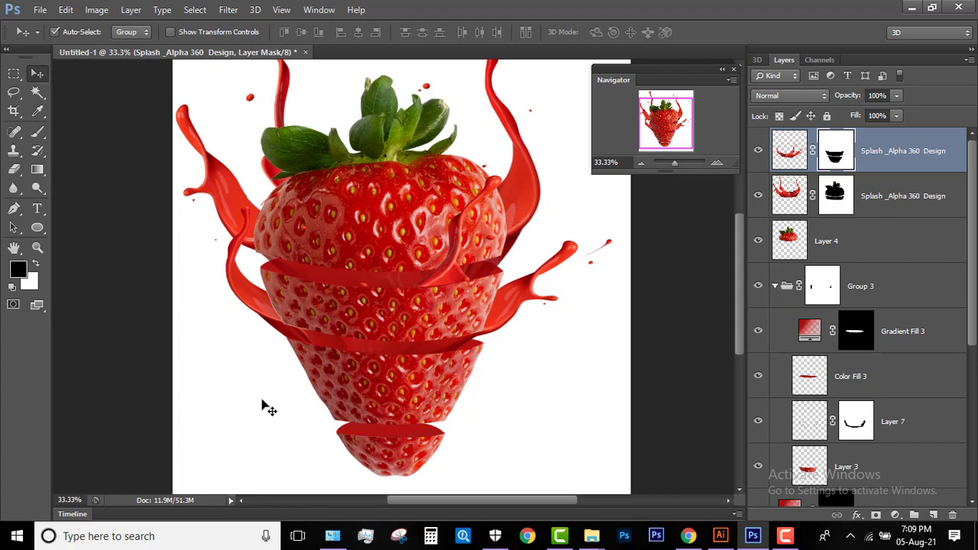
left_click(375, 321)
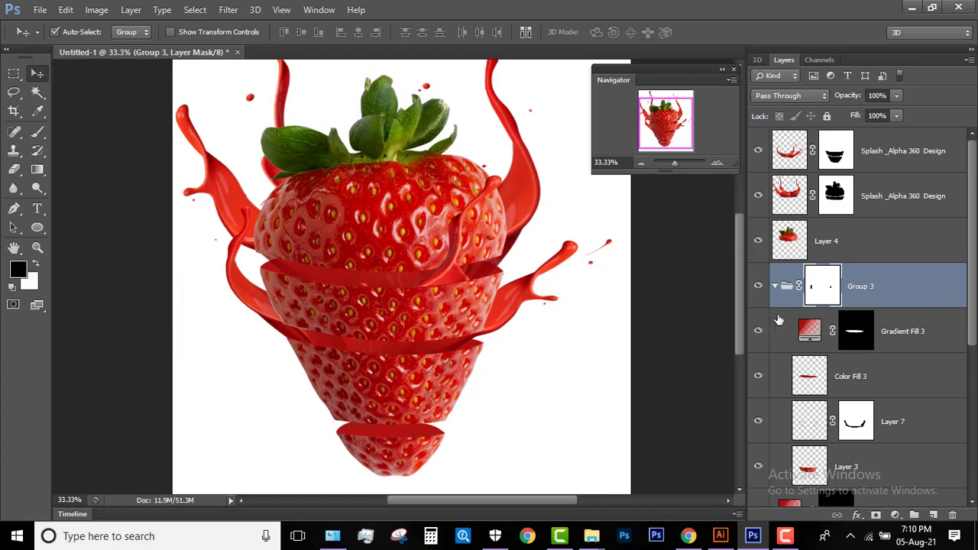
Place another copy of the Splash file from the desktop above the top splash layer
left_click_drag(974, 252, 974, 393)
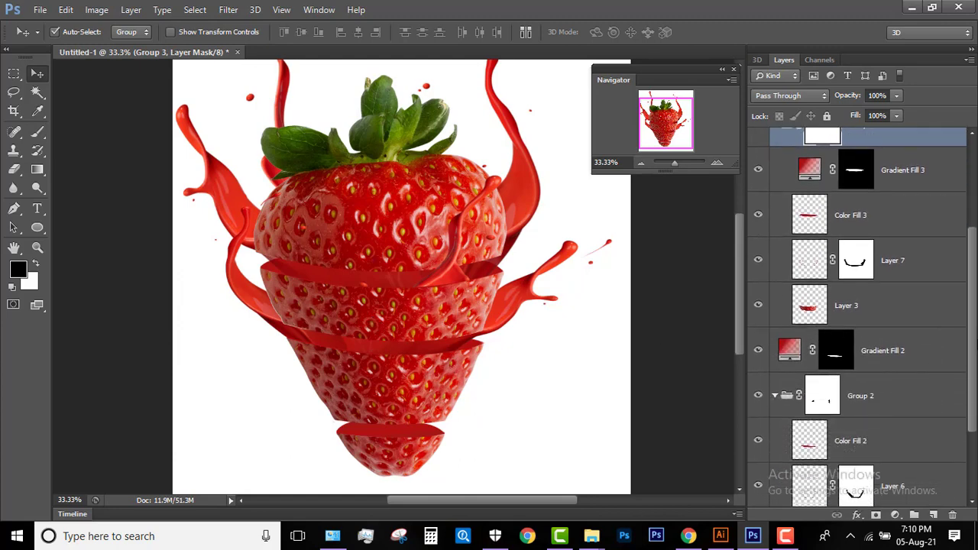
scroll(856, 306, "up", 3)
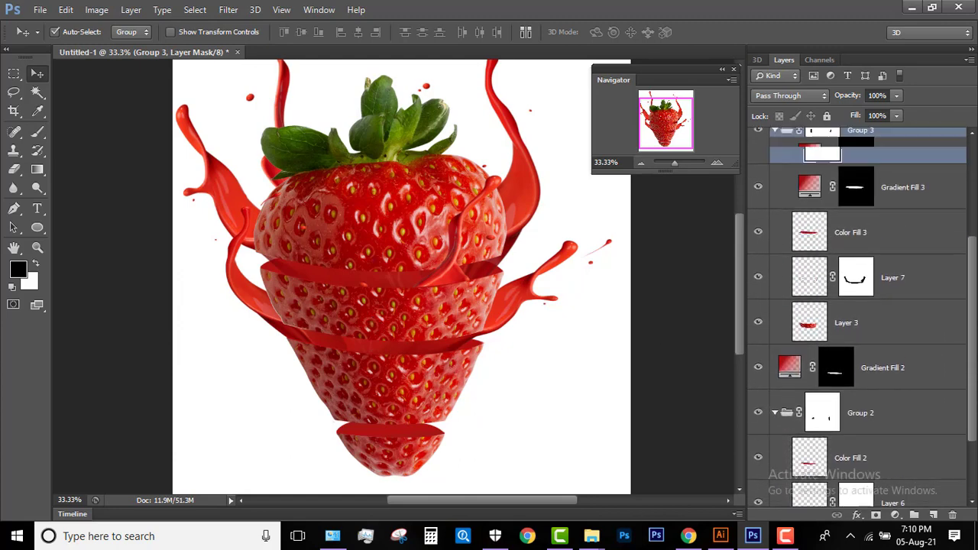
scroll(855, 305, "up", 2)
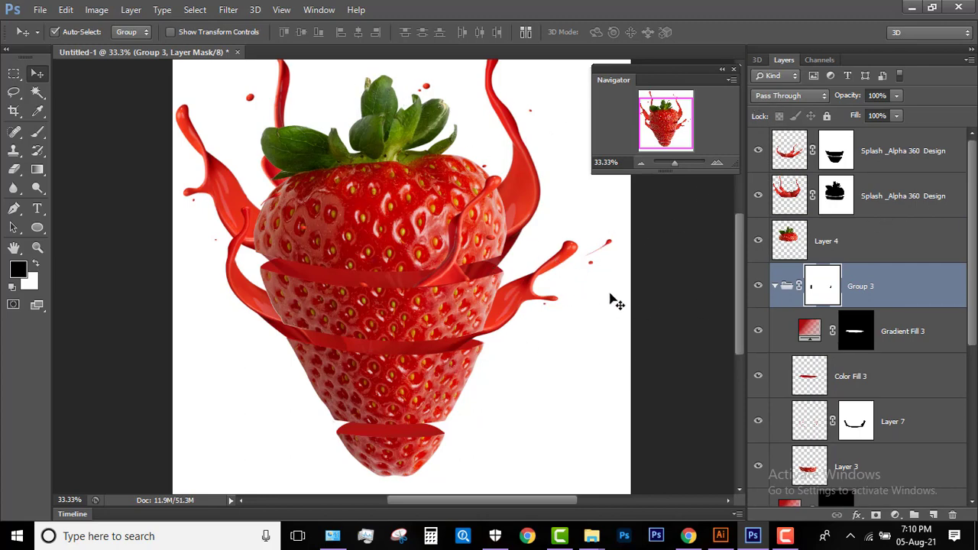
left_click(832, 156)
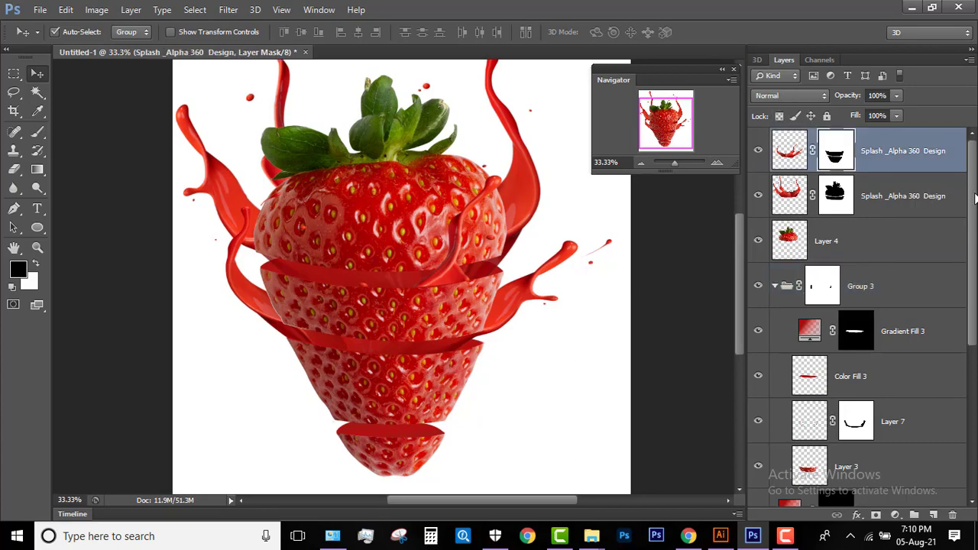
left_click(912, 8)
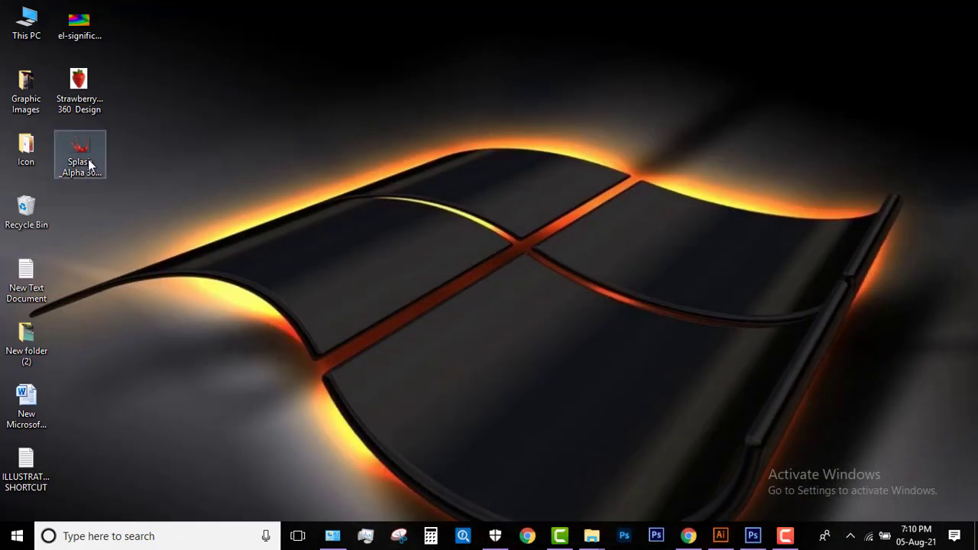
mouse_move(85, 162)
left_mouse_down()
mouse_move(808, 433)
mouse_move(399, 297)
mouse_move(443, 329)
left_mouse_up()
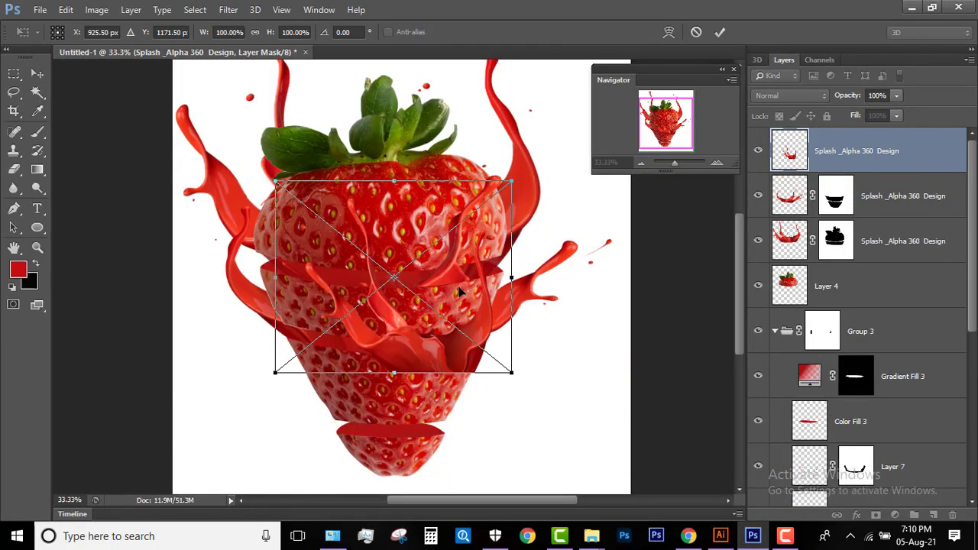
Position the third splash, flipping it horizontally and then back to its original direction
right_click(418, 316)
left_click(497, 287)
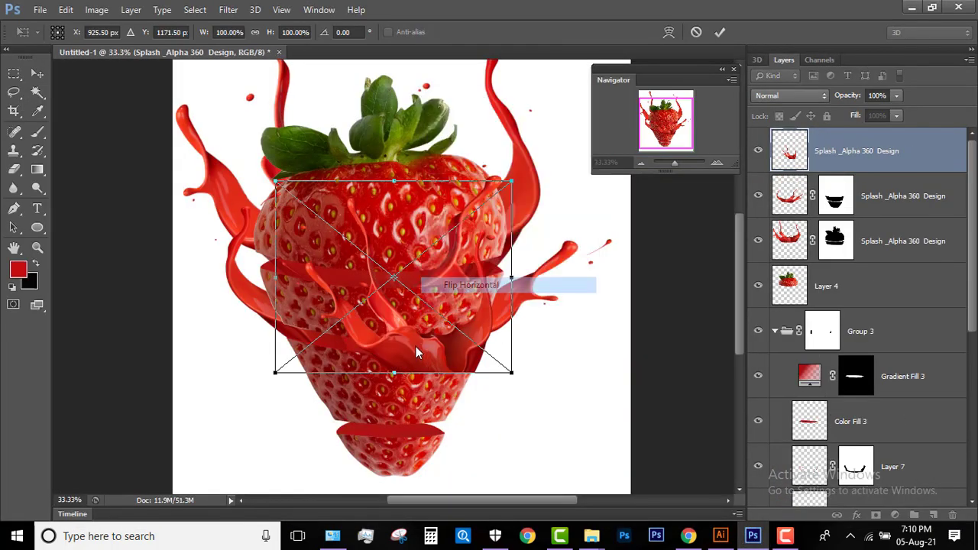
left_click_drag(402, 329, 501, 407)
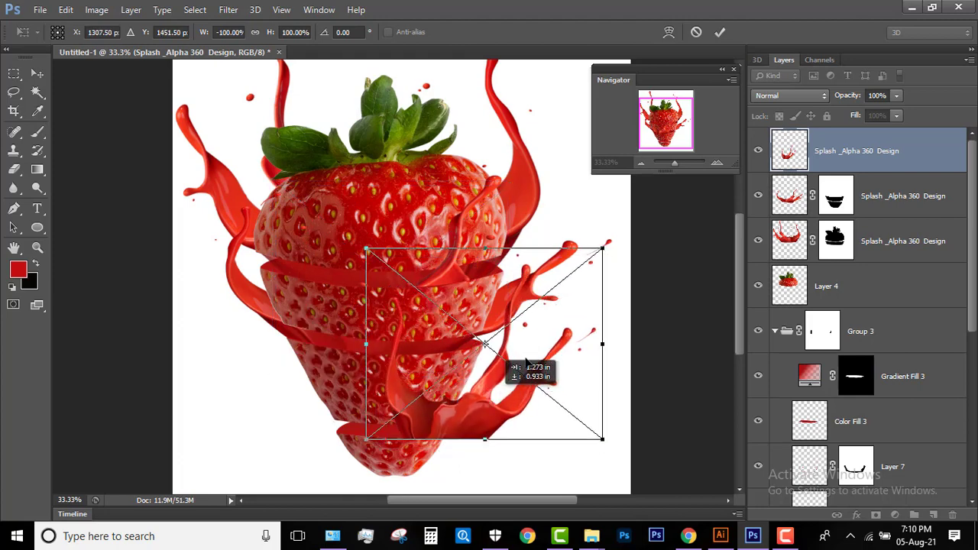
mouse_move(502, 407)
left_mouse_down()
mouse_move(494, 398)
mouse_move(340, 405)
left_mouse_up()
right_click(520, 336)
left_click(555, 306)
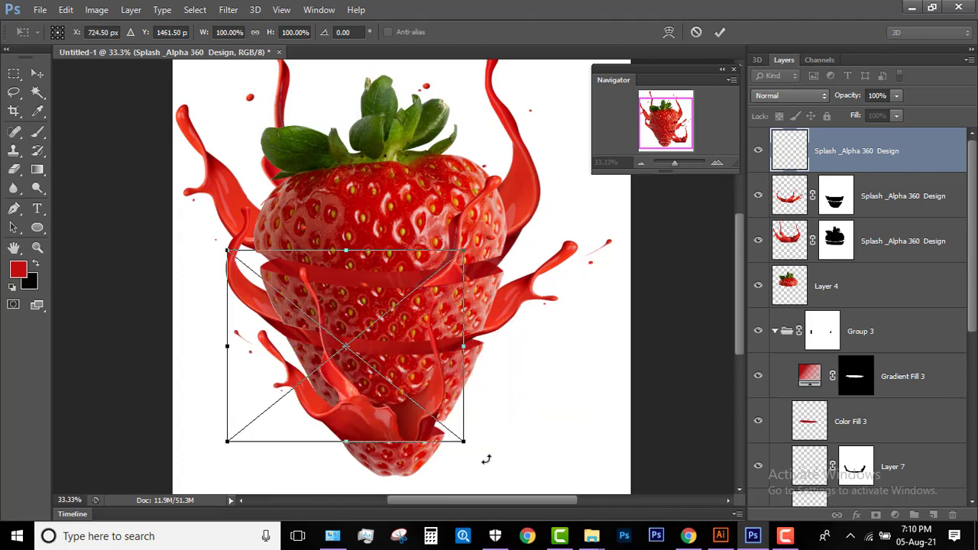
Rotate the splash to -21.10° at the strawberry's lower left, commit, and add a layer mask
left_click_drag(513, 395, 506, 400)
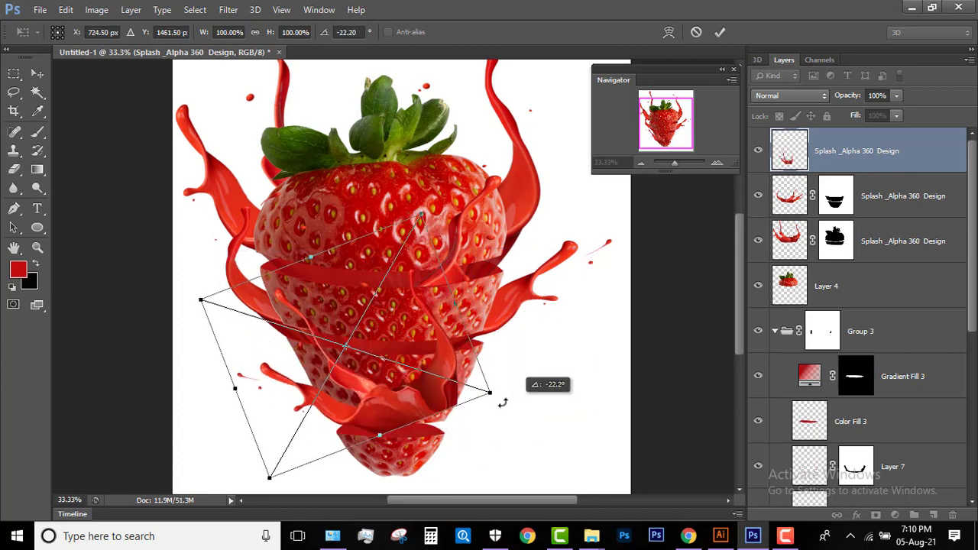
left_click_drag(379, 411, 309, 385)
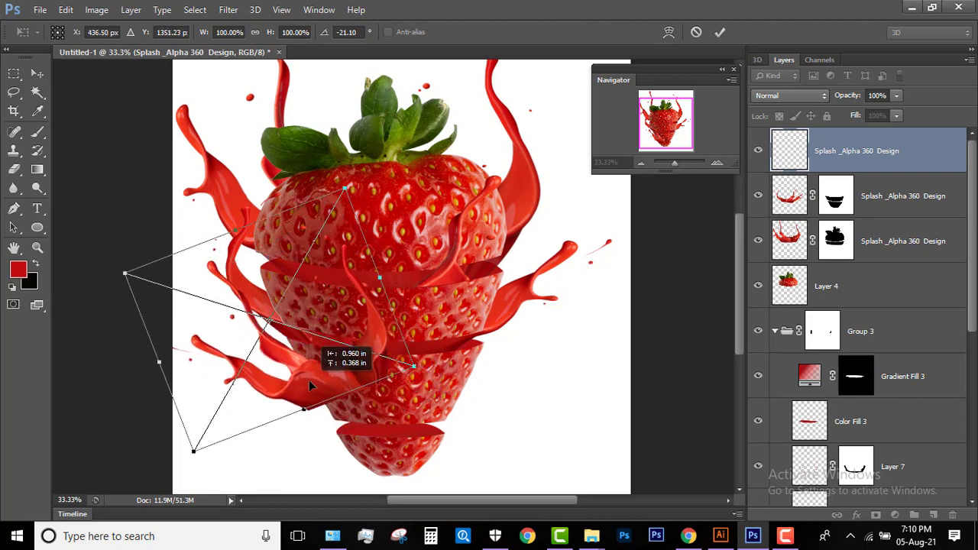
left_click_drag(309, 379, 304, 391)
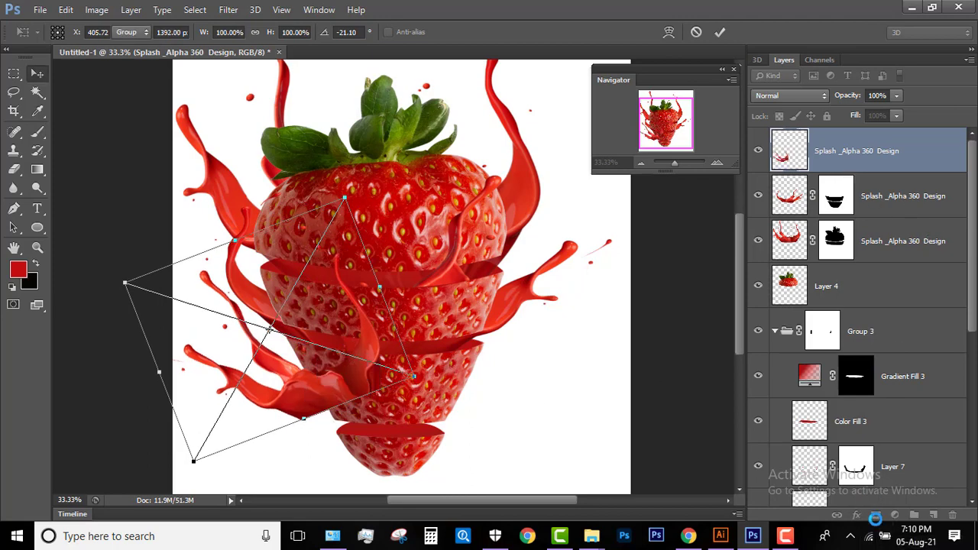
key("Return")
left_click(876, 515)
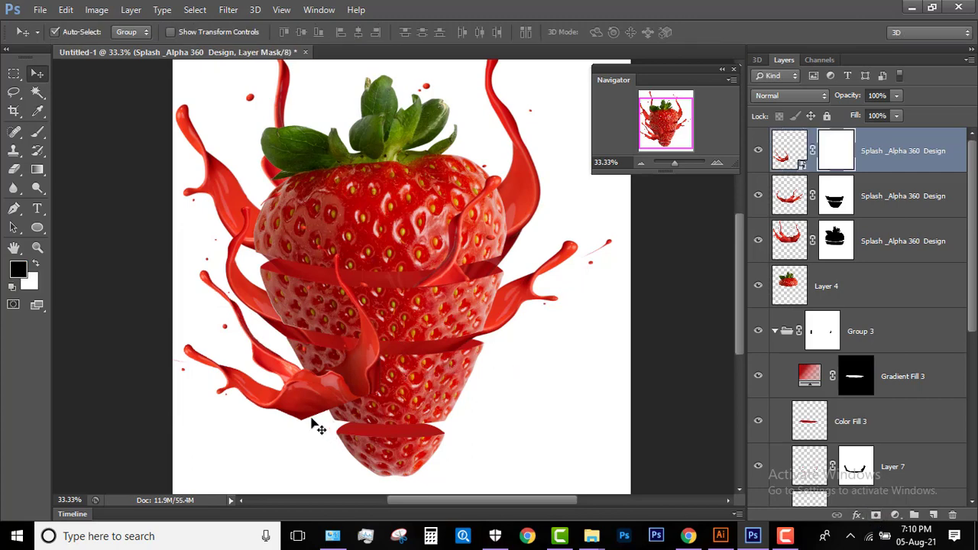
Paint black with a small soft brush on the top splash's mask to hide the faded lower-left pieces
key("b")
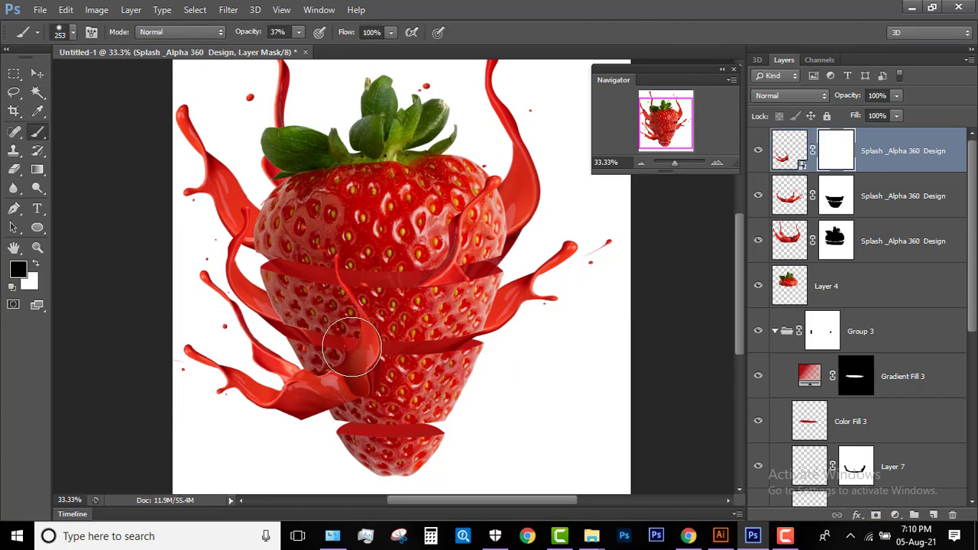
left_click_drag(384, 338, 394, 305)
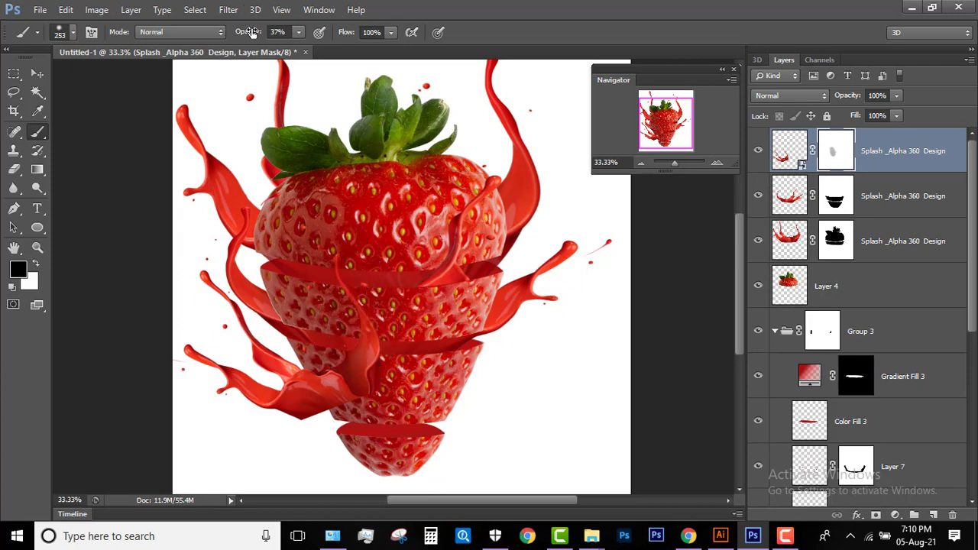
left_click_drag(256, 32, 287, 32)
mouse_move(328, 299)
left_mouse_down()
mouse_move(333, 254)
mouse_move(318, 403)
mouse_move(306, 386)
left_mouse_up()
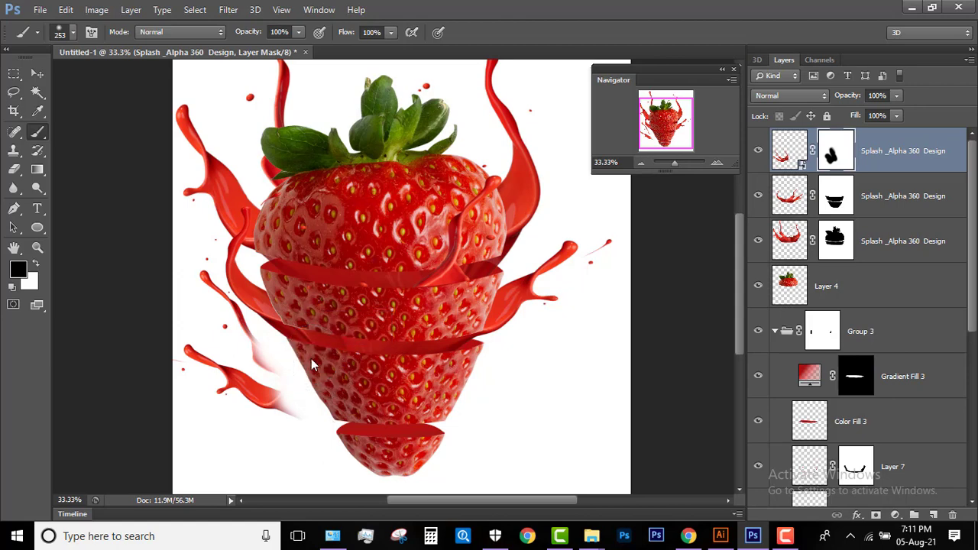
mouse_move(309, 301)
left_mouse_down()
mouse_move(314, 444)
mouse_move(338, 418)
left_mouse_up()
left_click_drag(289, 390, 272, 346)
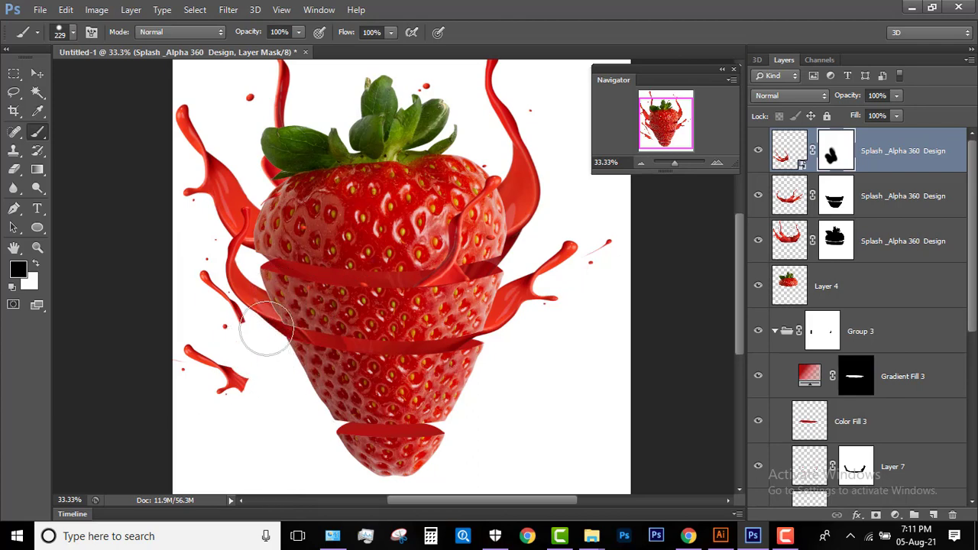
mouse_move(262, 328)
left_mouse_down()
mouse_move(258, 298)
mouse_move(279, 360)
left_mouse_up()
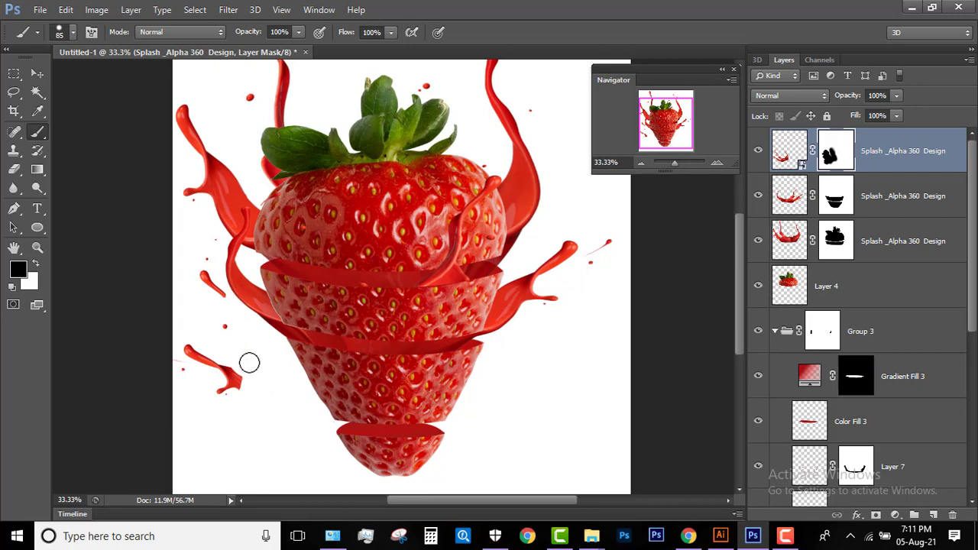
mouse_move(249, 362)
left_mouse_down()
mouse_move(247, 384)
mouse_move(228, 361)
mouse_move(242, 377)
mouse_move(234, 377)
left_mouse_up()
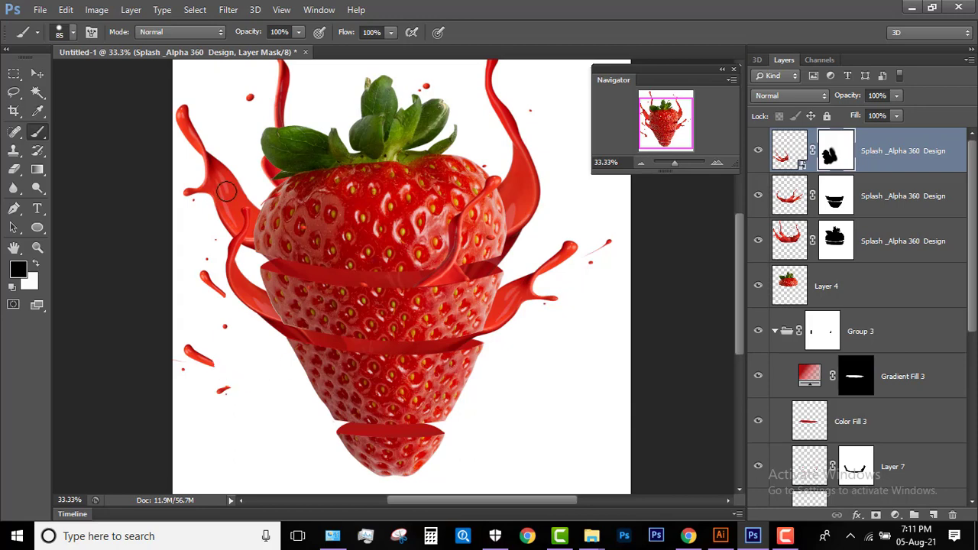
Nudge the lower-left splash slightly up and to the right
left_click(33, 75)
mouse_move(205, 278)
left_mouse_down()
mouse_move(239, 263)
mouse_move(210, 232)
left_mouse_up()
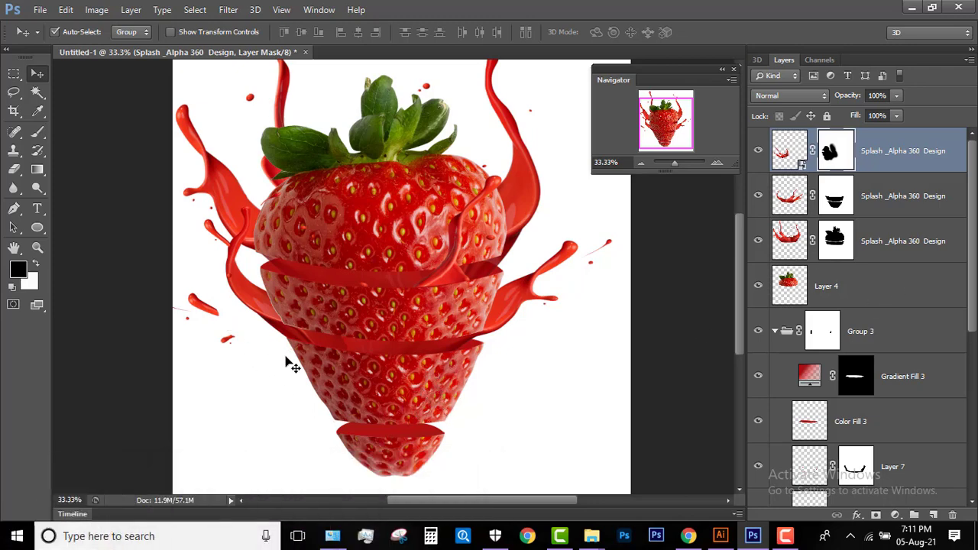
key("b")
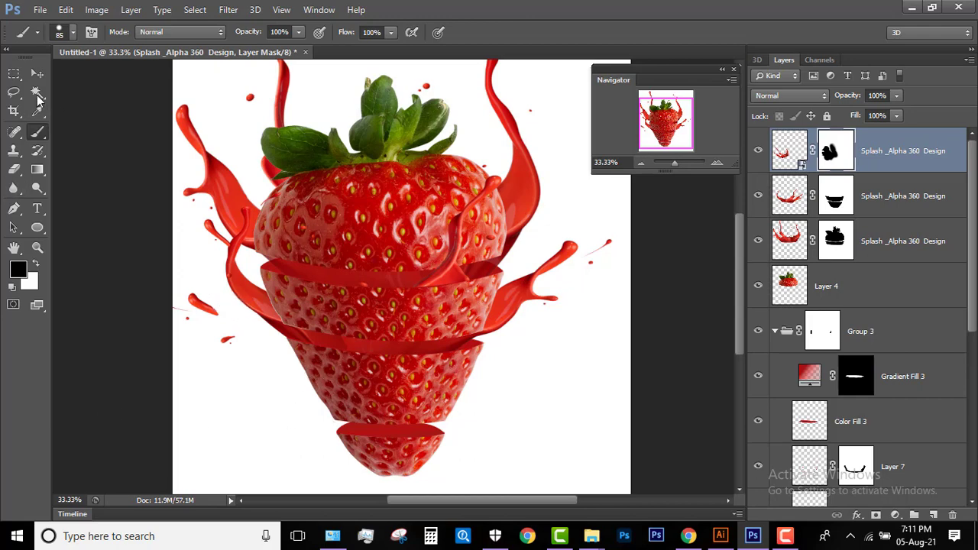
left_click(37, 73)
left_click_drag(392, 281, 395, 292)
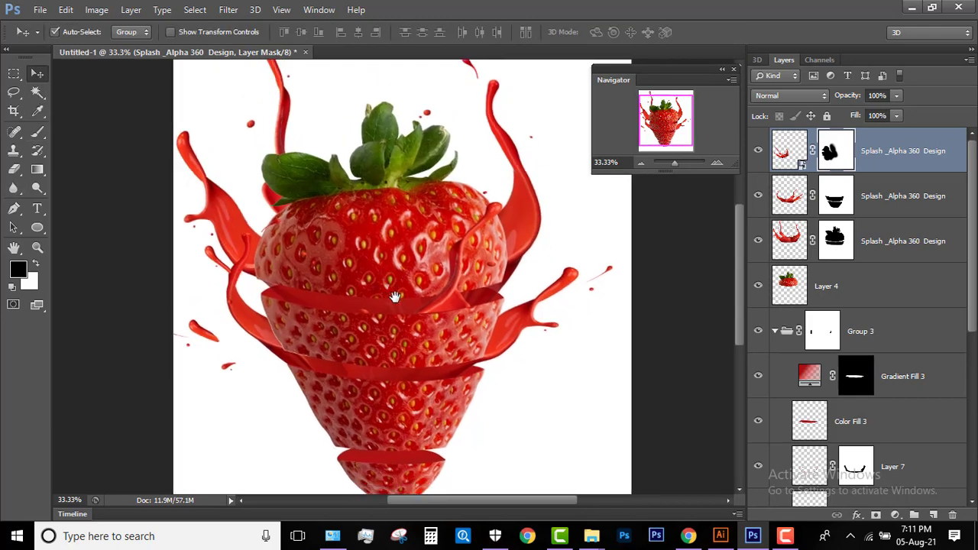
Select the top Splash _Alpha 360 Design layer and stamp all visible layers into a new Layer 8
scroll(396, 292, "down", 2)
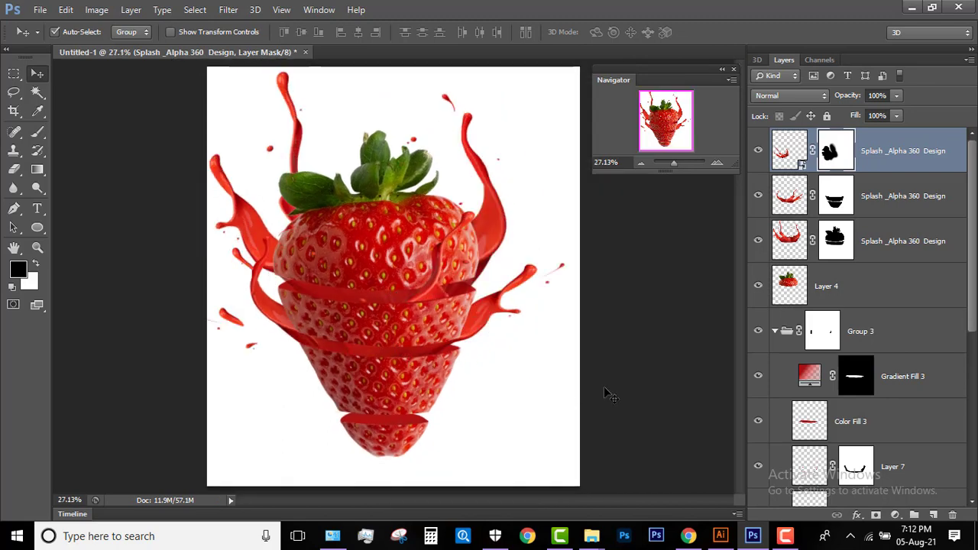
left_click(672, 351)
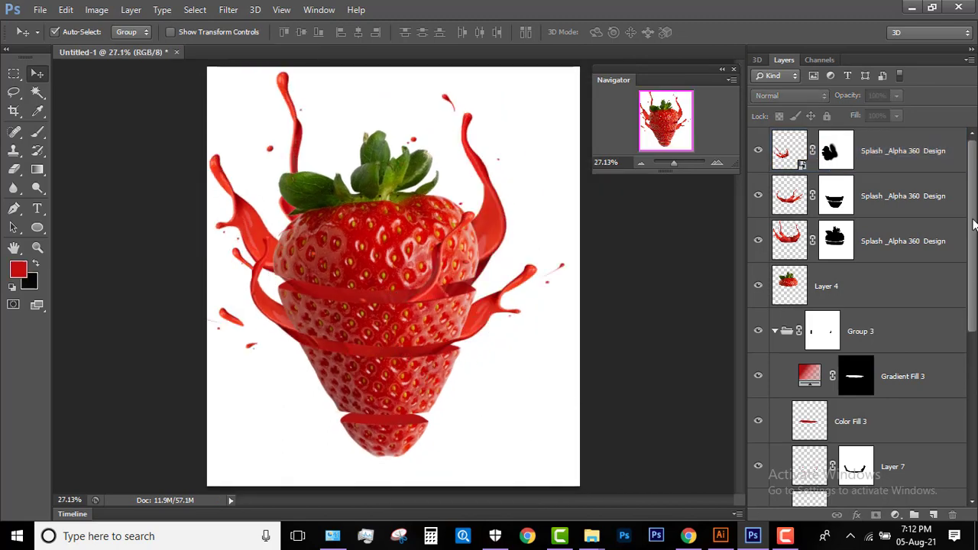
mouse_move(973, 223)
left_mouse_down()
mouse_move(973, 379)
mouse_move(975, 173)
left_mouse_up()
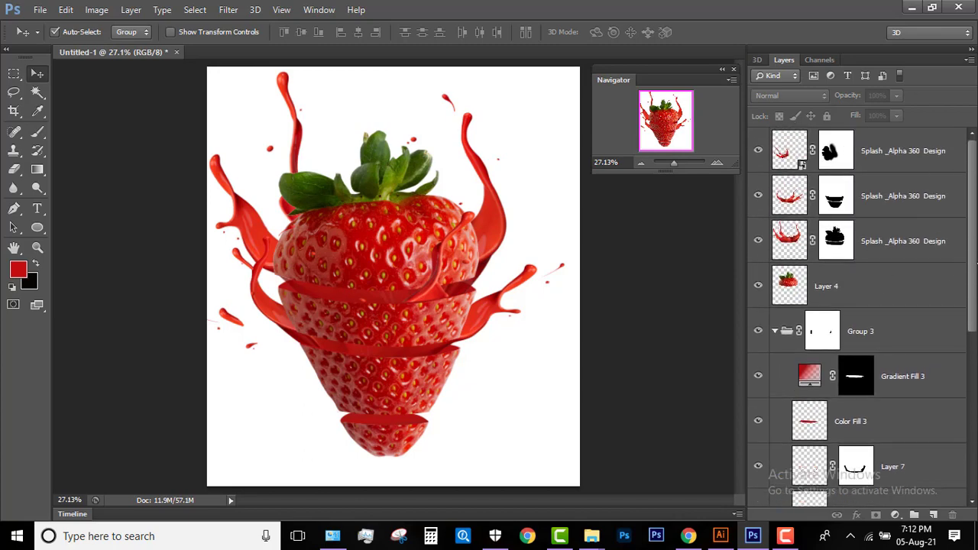
key("alt+period")
left_click_drag(974, 208, 973, 380)
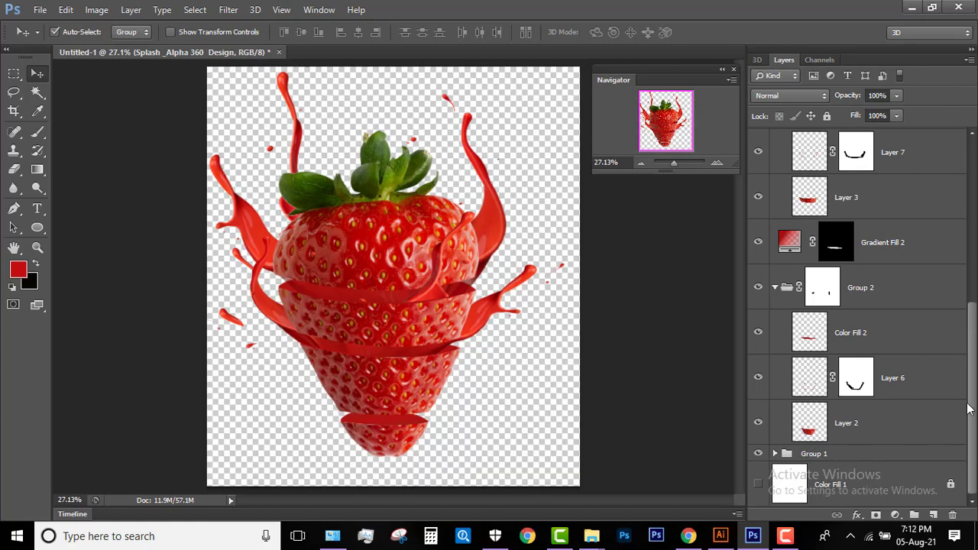
left_click_drag(975, 334, 974, 162)
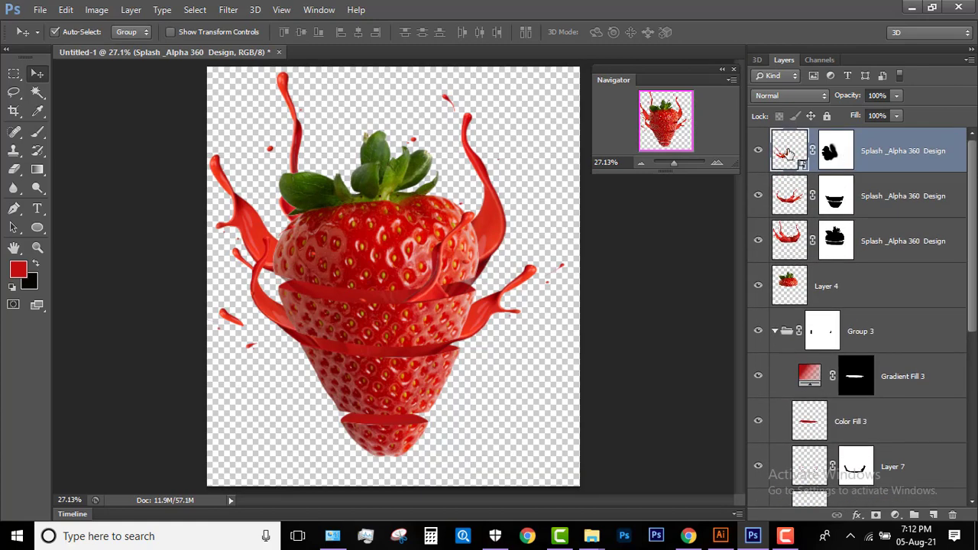
key("ctrl+shift+alt+e")
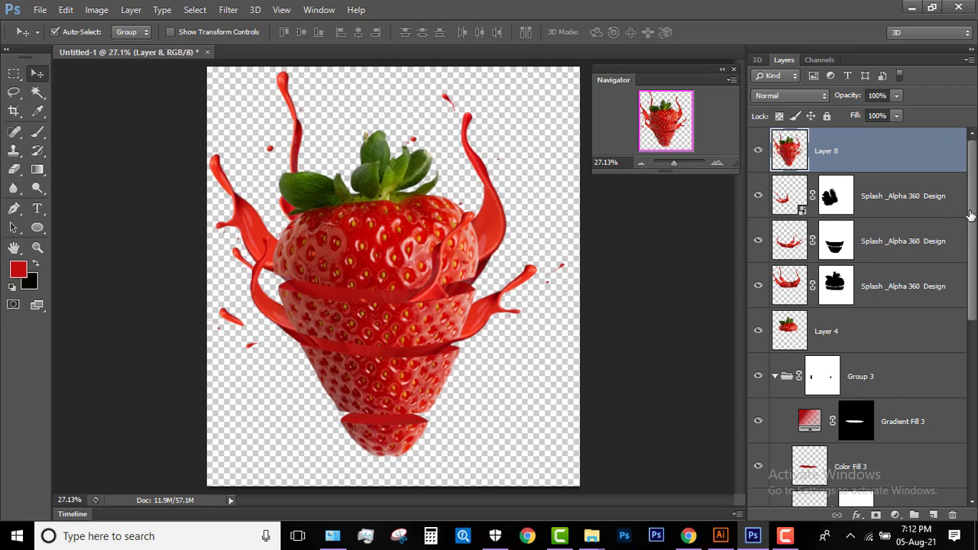
Hide every layer except Layer 8, then show and unlock the white Color Fill 1 background
left_click(758, 151, "alt")
left_click_drag(967, 206, 975, 448)
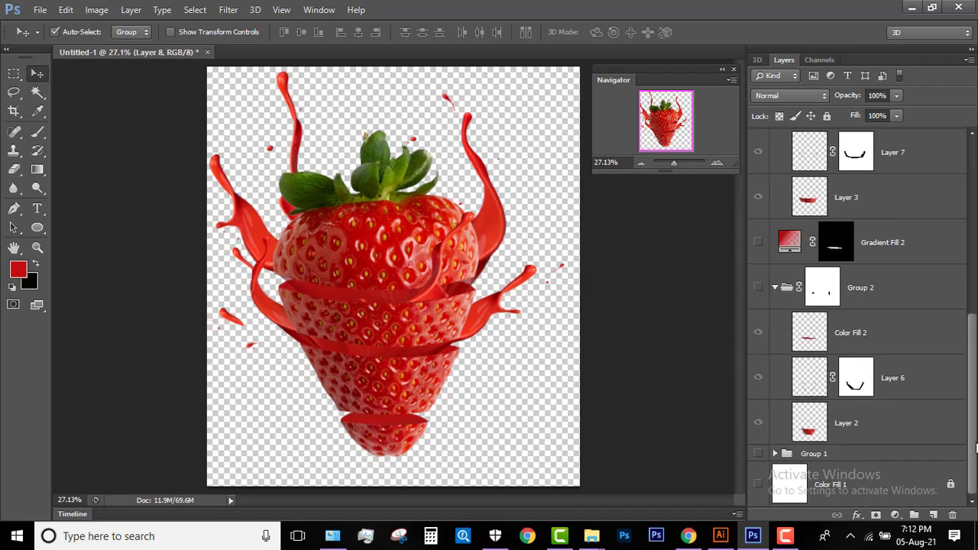
left_click(758, 484)
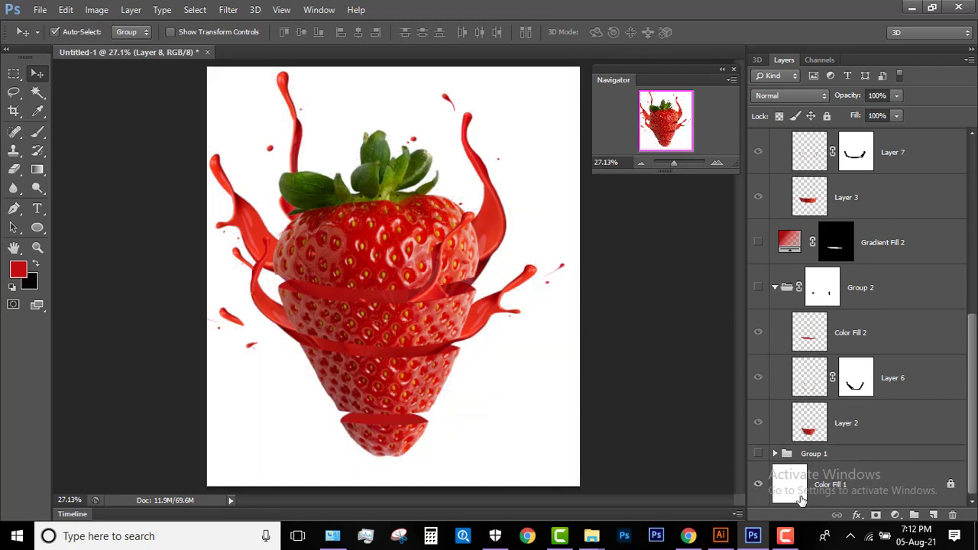
left_click(792, 490)
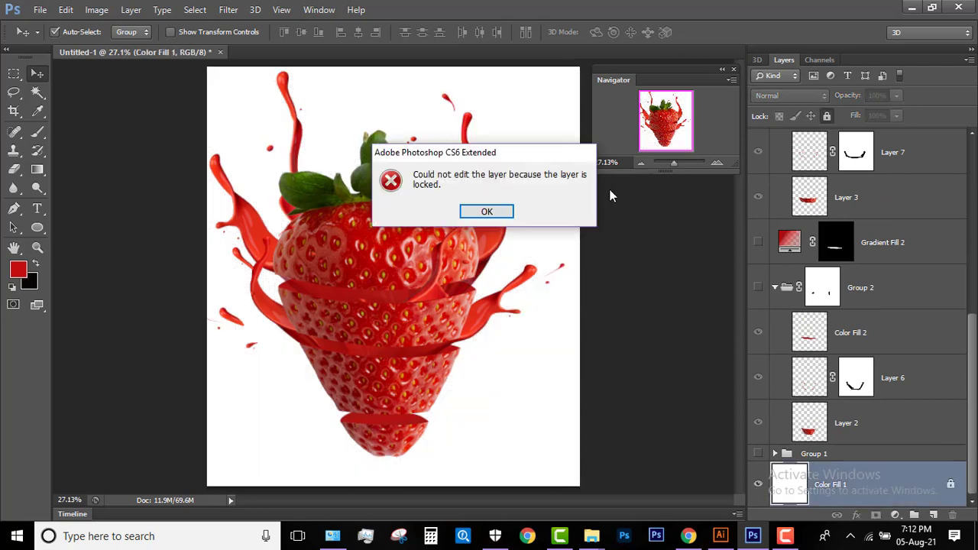
left_click(491, 215)
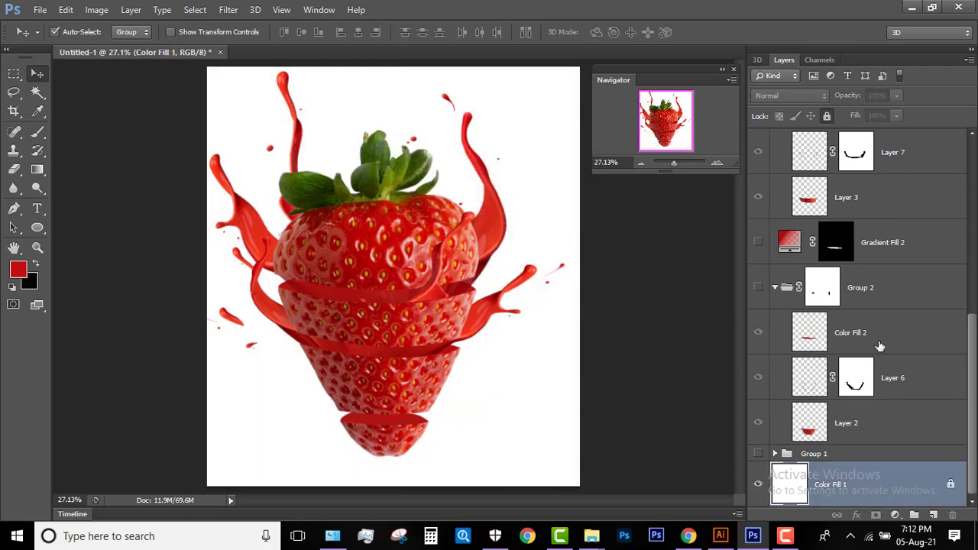
left_click(826, 116)
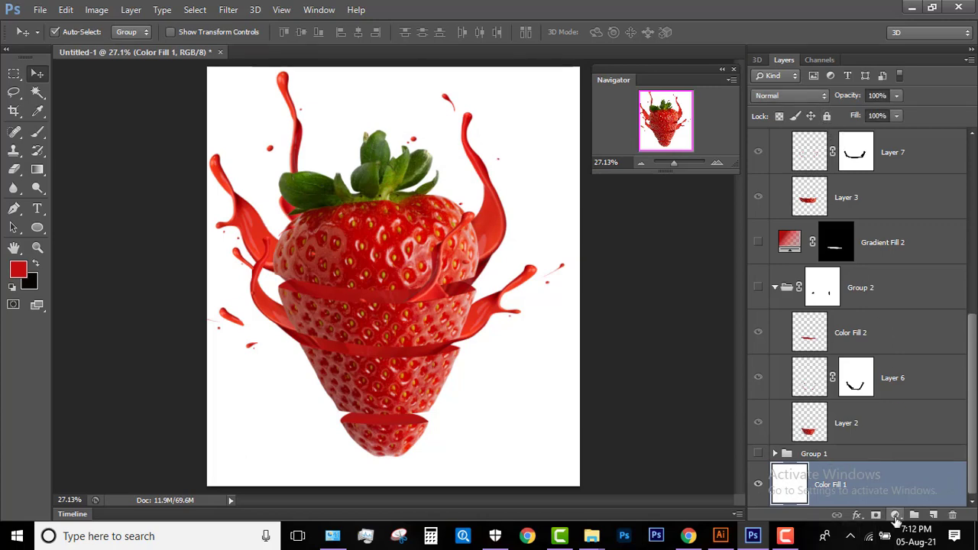
left_click(896, 514)
Add a gradient fill layer with a white middle stop at 47% and a fully opaque red right end
left_click(855, 226)
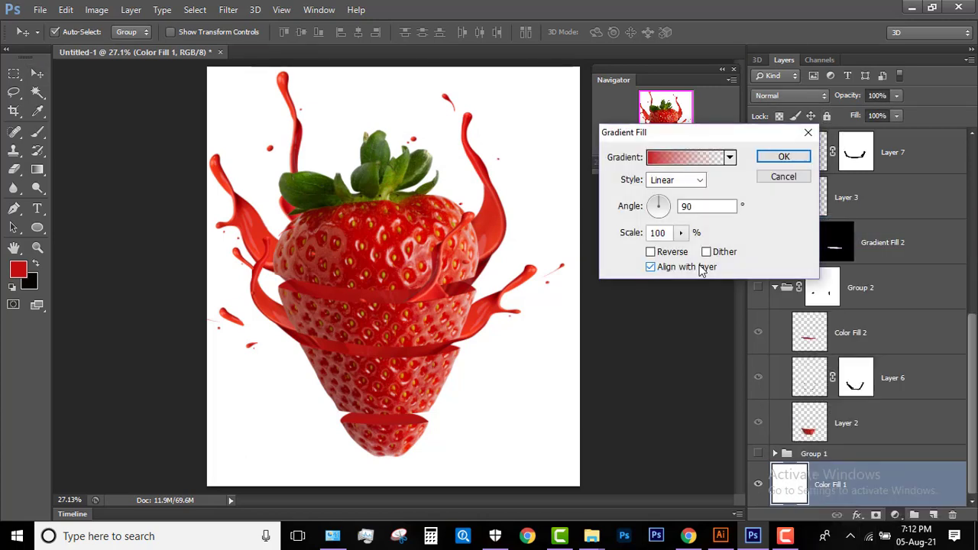
left_click(687, 157)
left_click(746, 315)
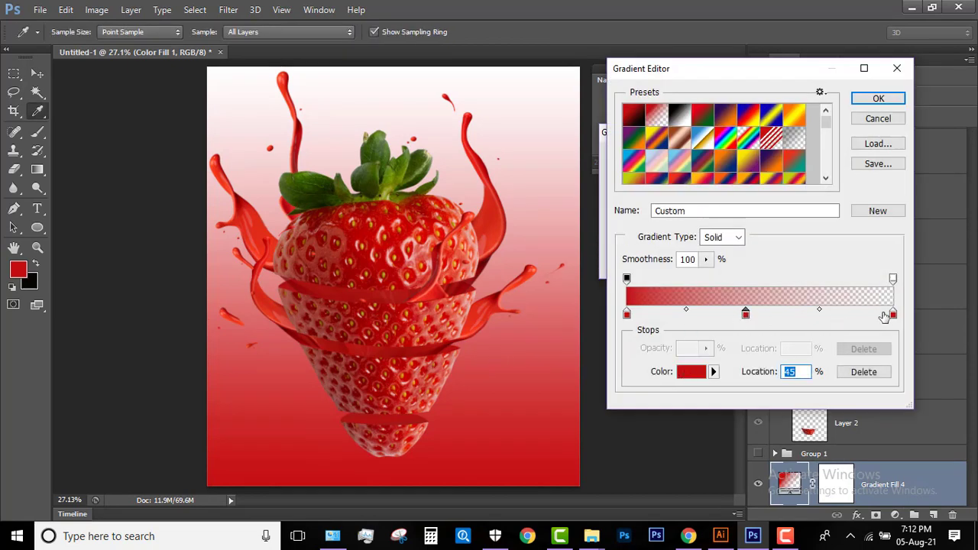
left_click_drag(746, 315, 752, 315)
left_click(691, 371)
left_click_drag(563, 229, 538, 207)
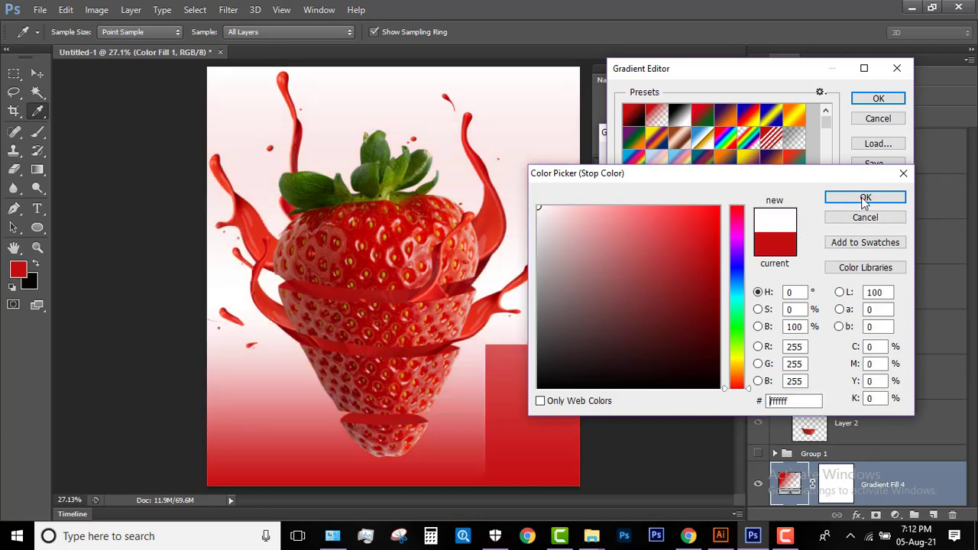
left_click(861, 197)
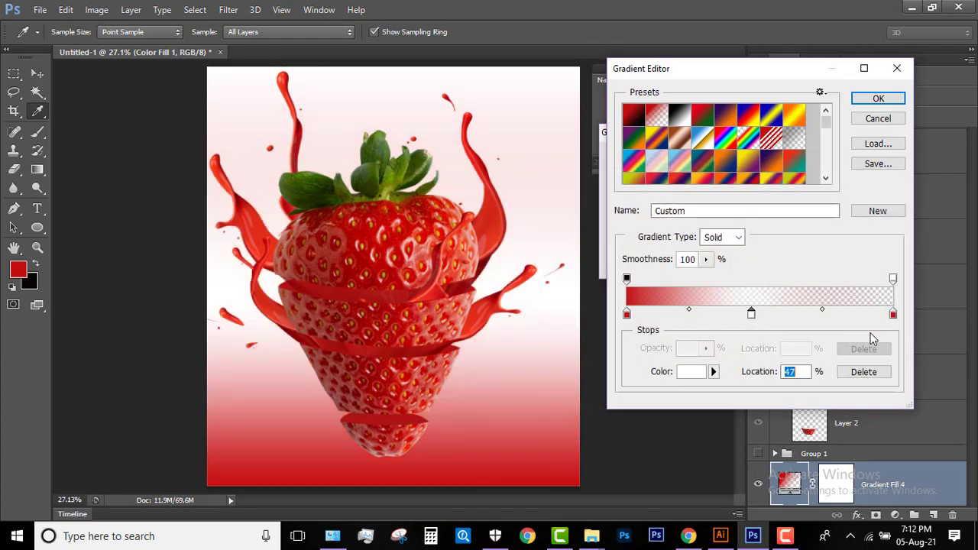
left_click(893, 314)
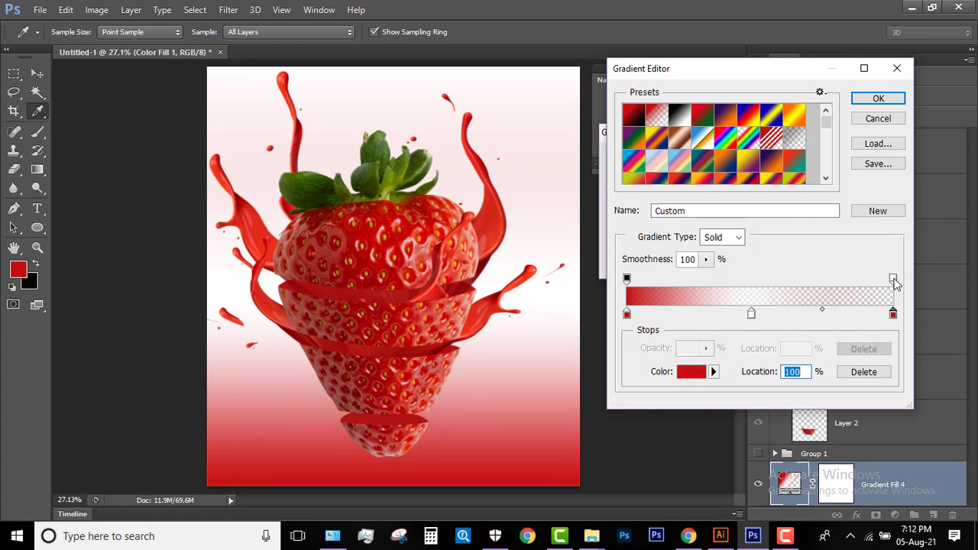
left_click(893, 279)
mouse_move(648, 349)
left_mouse_down()
mouse_move(724, 349)
mouse_move(714, 349)
mouse_move(785, 332)
left_mouse_up()
left_click(878, 98)
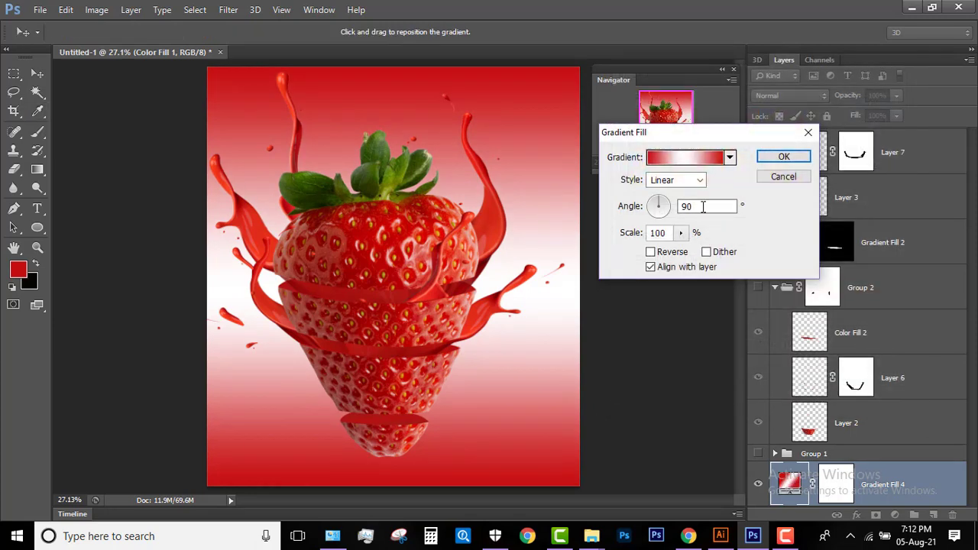
Make the gradient radial and raise its scale to 135%
left_click(671, 180)
left_click(664, 200)
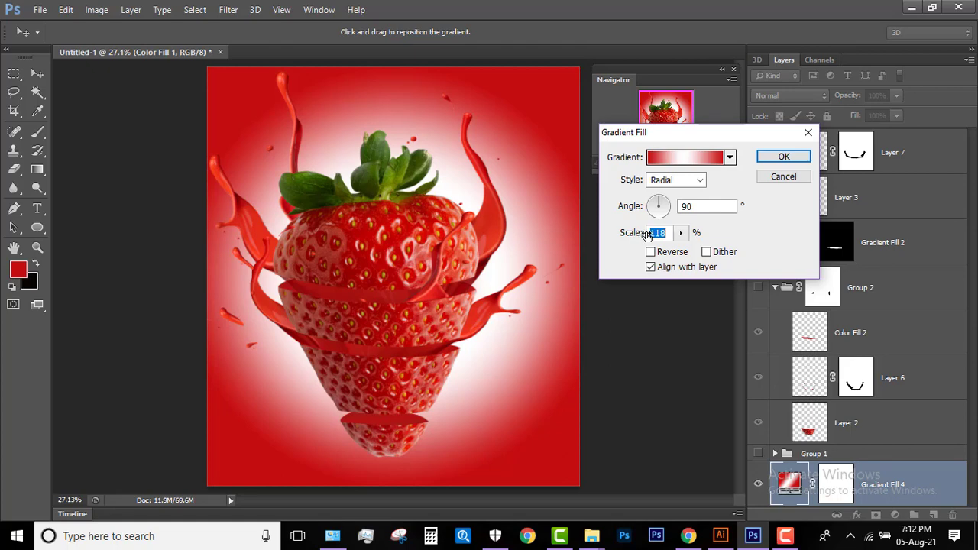
left_click_drag(644, 234, 657, 233)
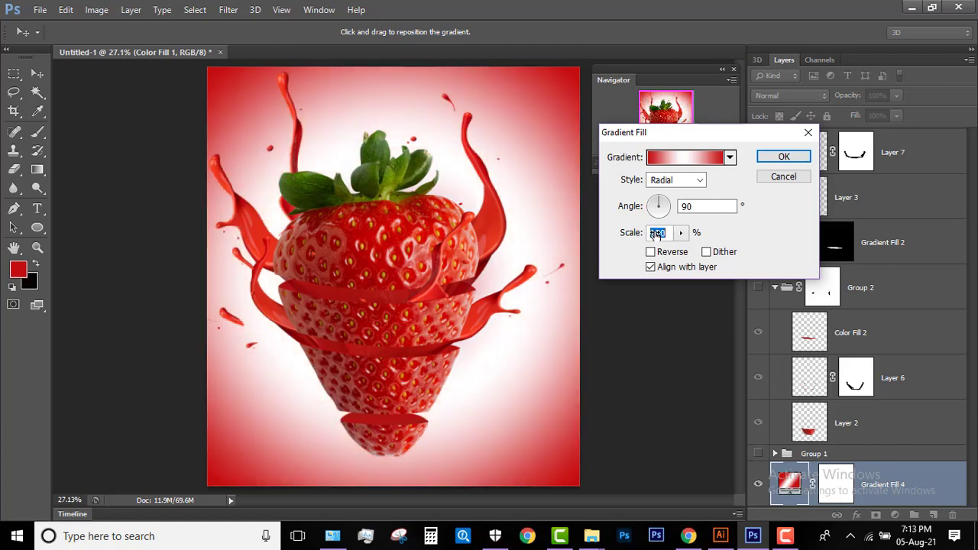
scroll(657, 233, "up", 3)
scroll(658, 234, "up", 1)
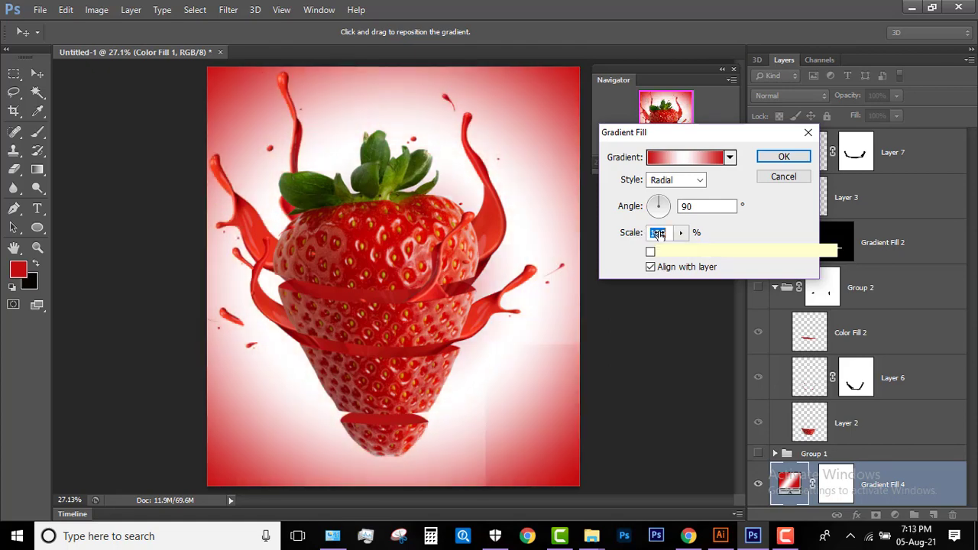
scroll(657, 234, "up", 1)
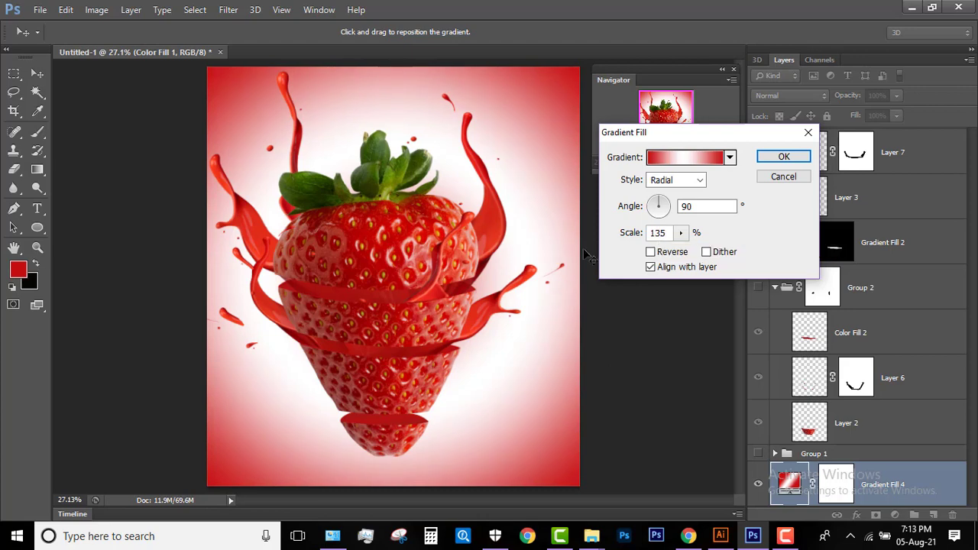
left_click(693, 162)
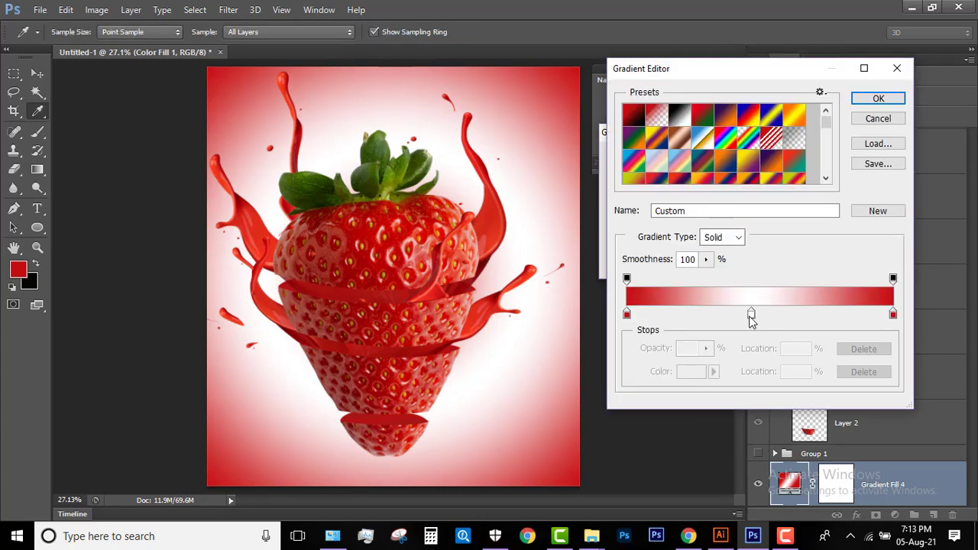
Try the Transparent Rainbow, Blue Yellow Blue, Orange Yellow Orange, Blue and Cyan presets, settling on Magenta
left_click(750, 316)
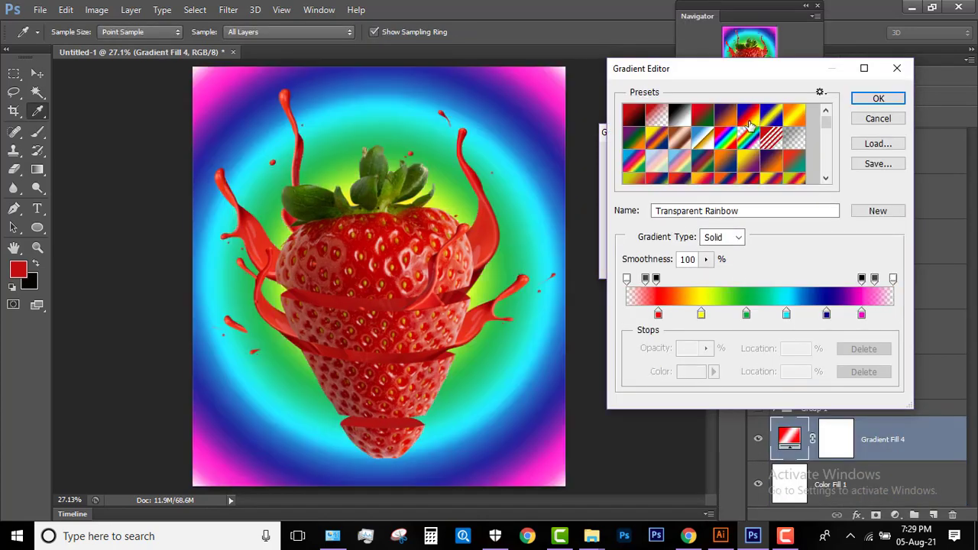
left_click(748, 117)
left_click(771, 117)
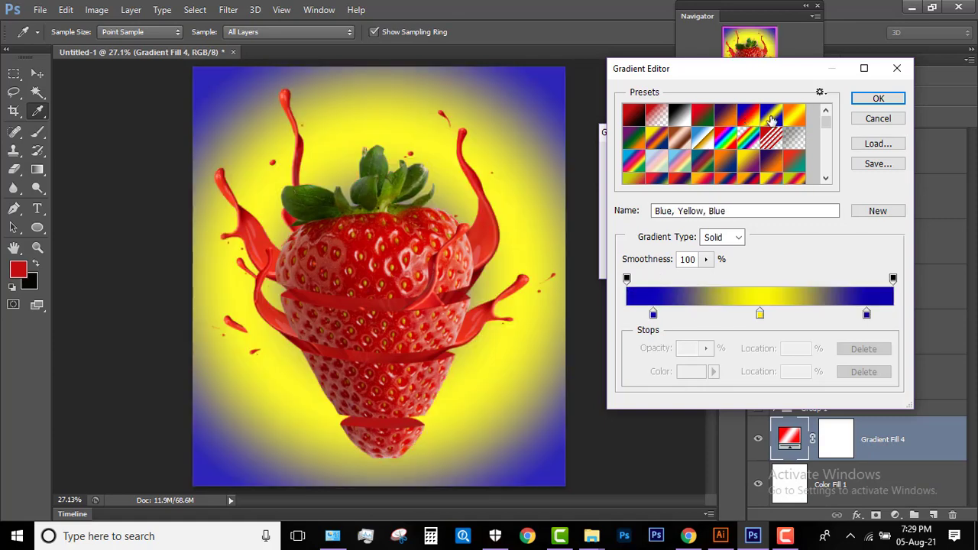
left_click(793, 120)
left_click_drag(826, 124, 830, 163)
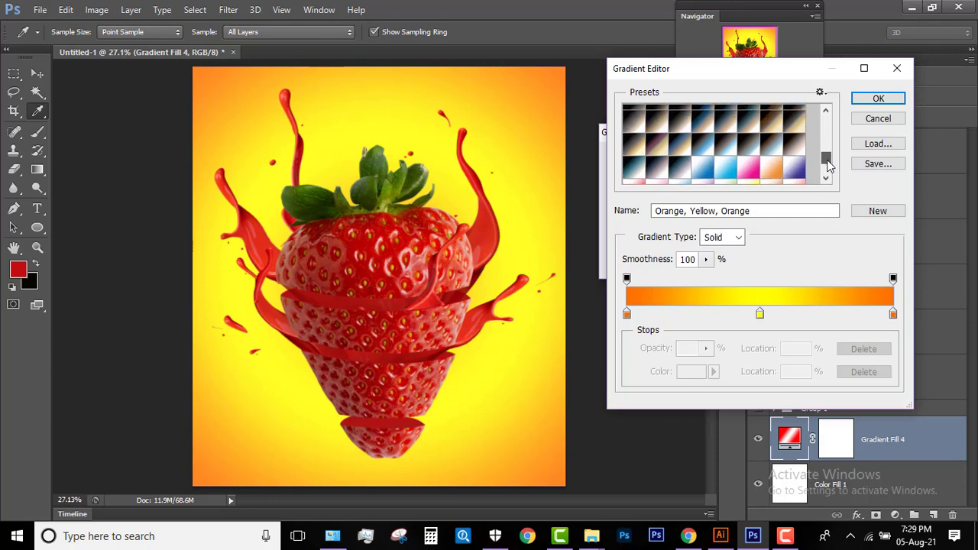
left_click(697, 175)
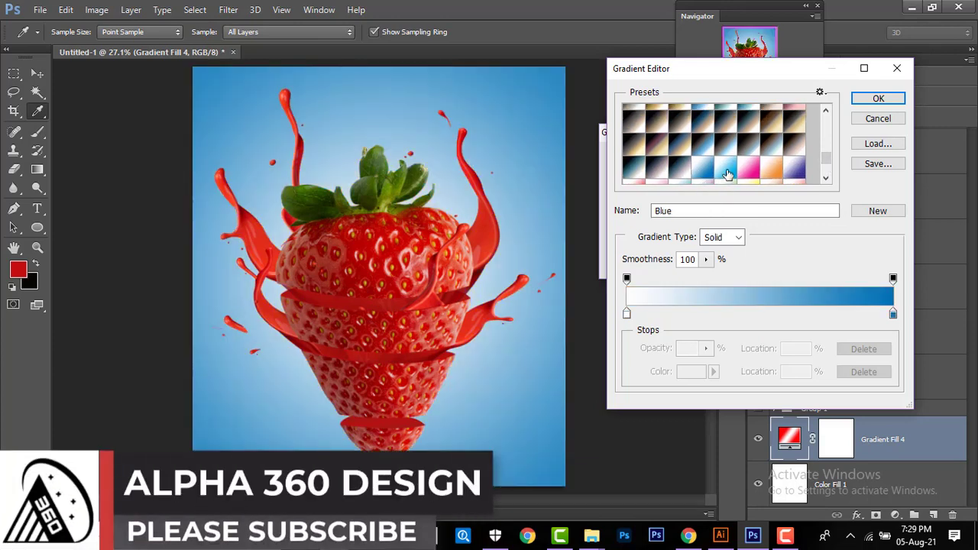
left_click(728, 174)
left_click(698, 170)
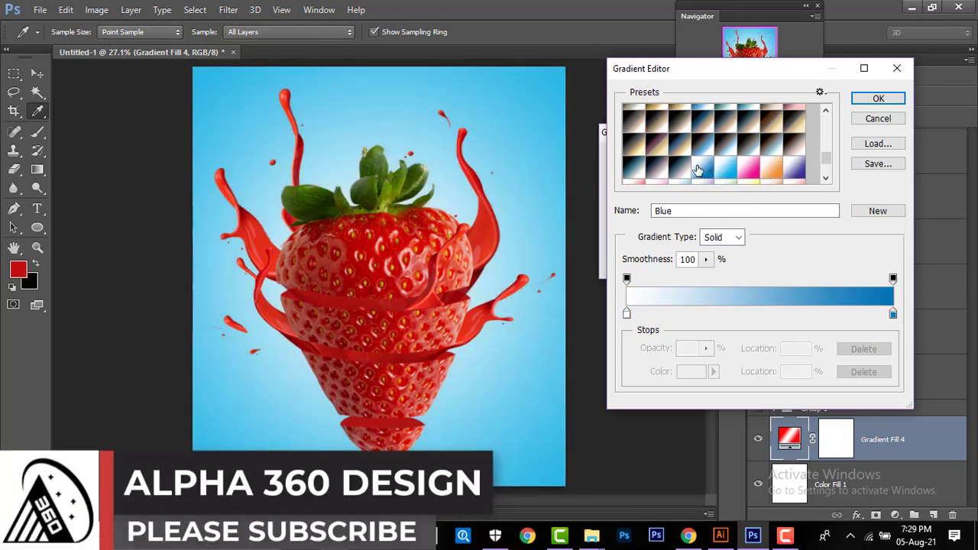
left_click(722, 170)
left_click(748, 171)
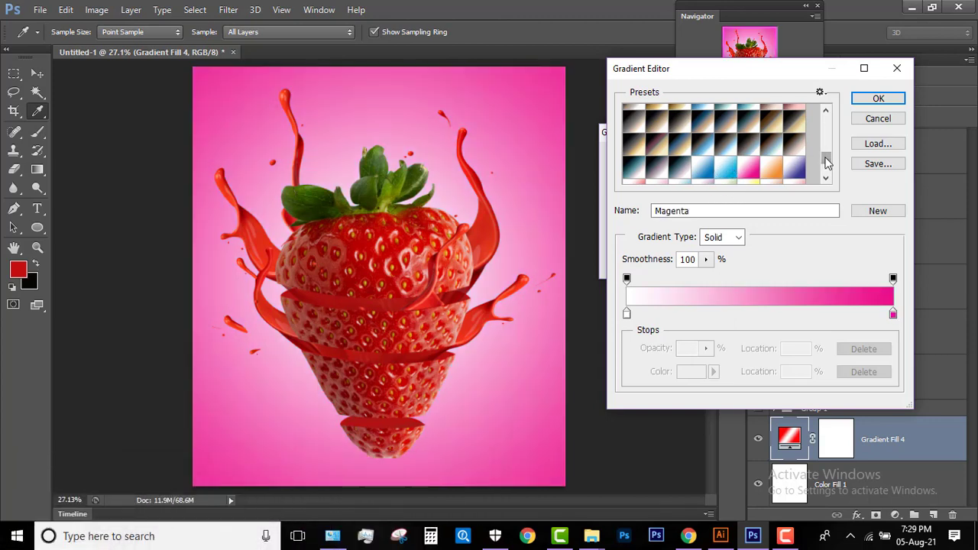
left_click_drag(825, 162, 826, 161)
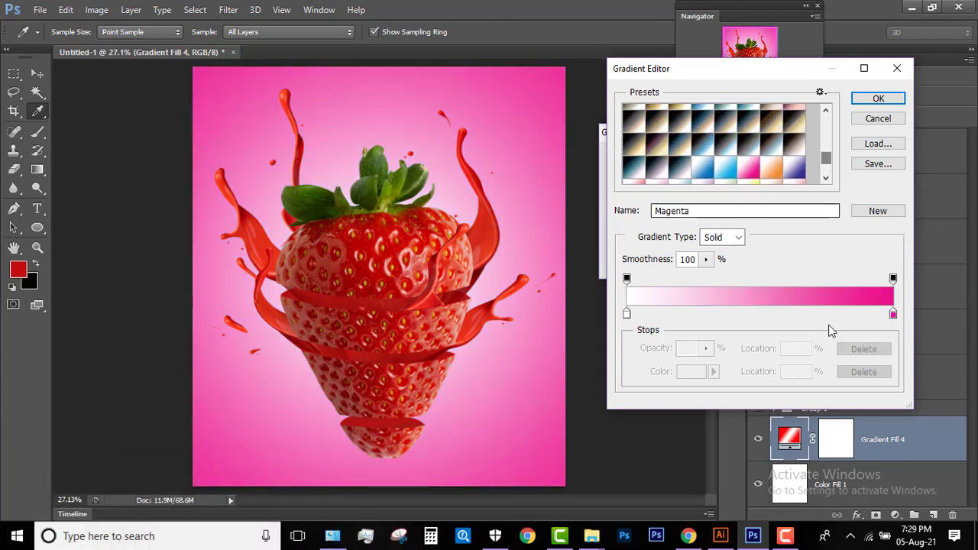
Set the gradient's outer end stop to a deep red sampled from the strawberry and splash
left_click(892, 314)
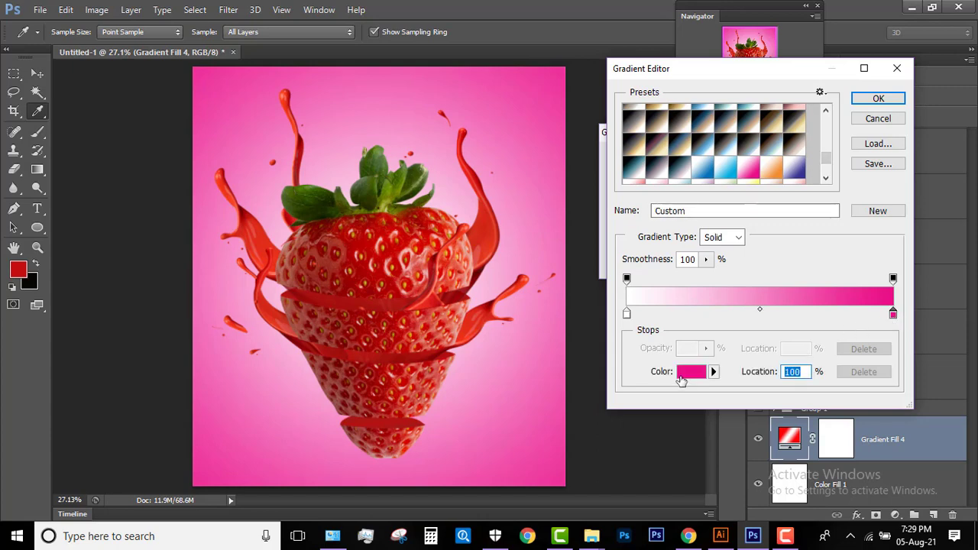
left_click(663, 366)
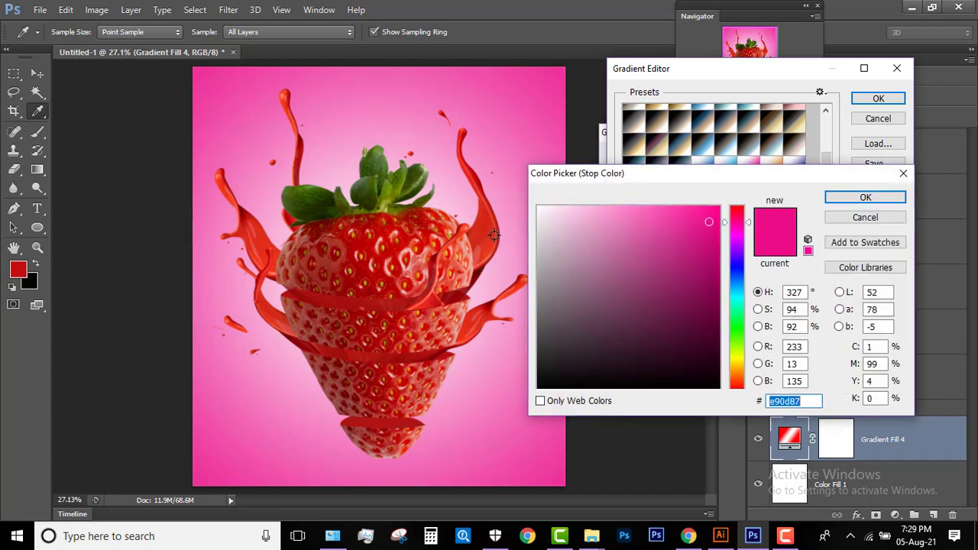
left_click(488, 233)
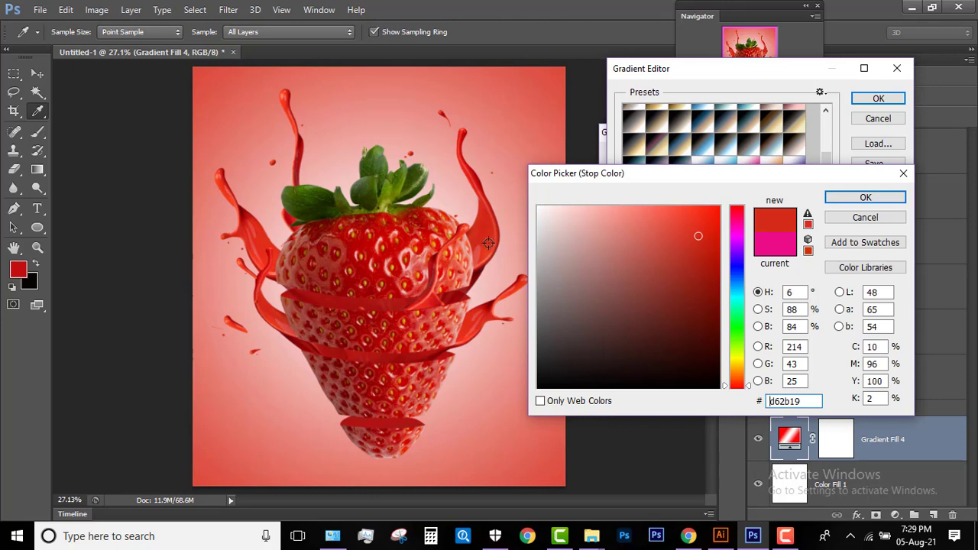
left_click_drag(489, 243, 429, 264)
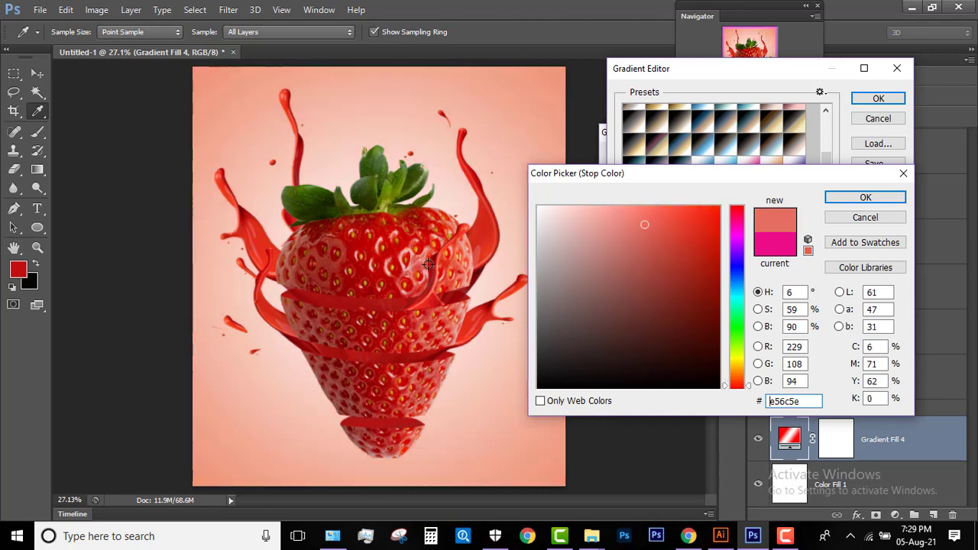
mouse_move(429, 265)
left_mouse_down()
mouse_move(398, 202)
mouse_move(375, 211)
left_mouse_up()
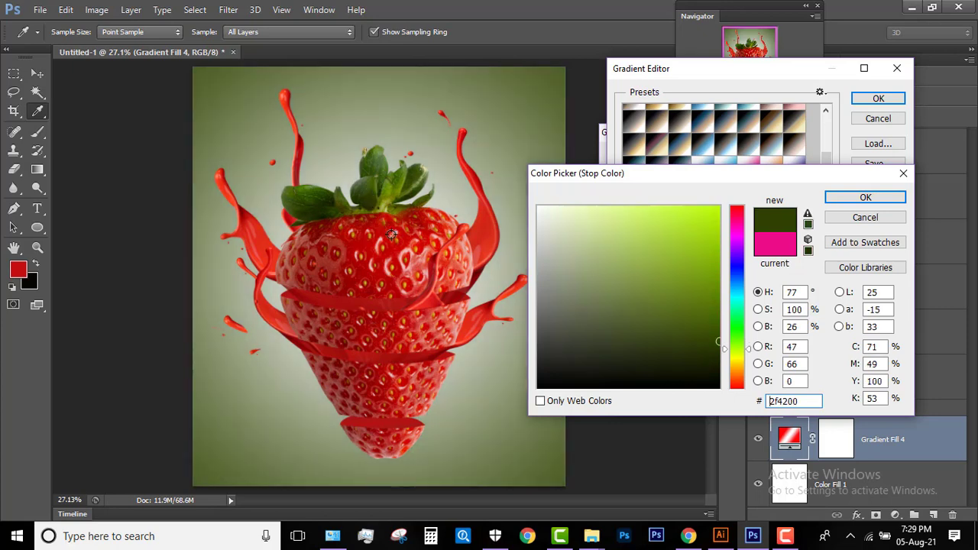
left_click(358, 303)
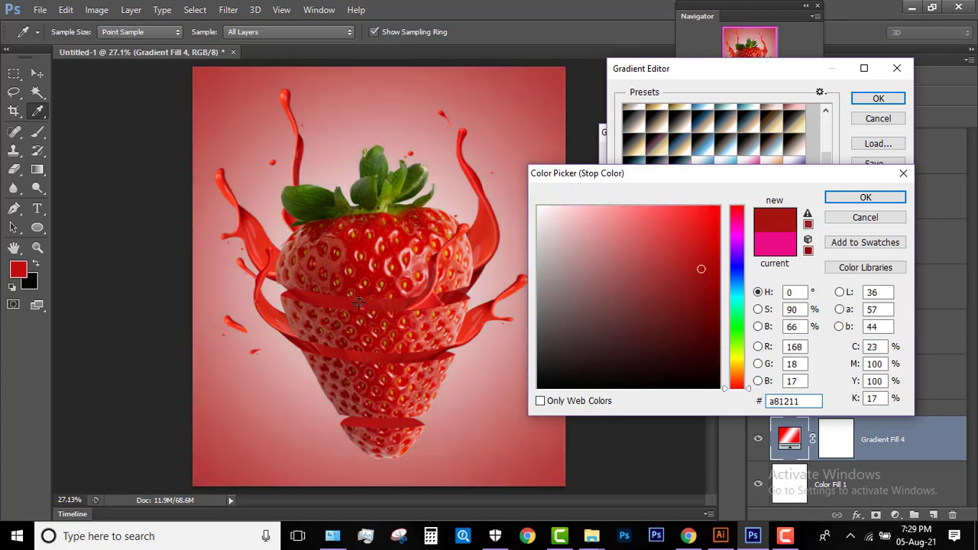
left_click(424, 244)
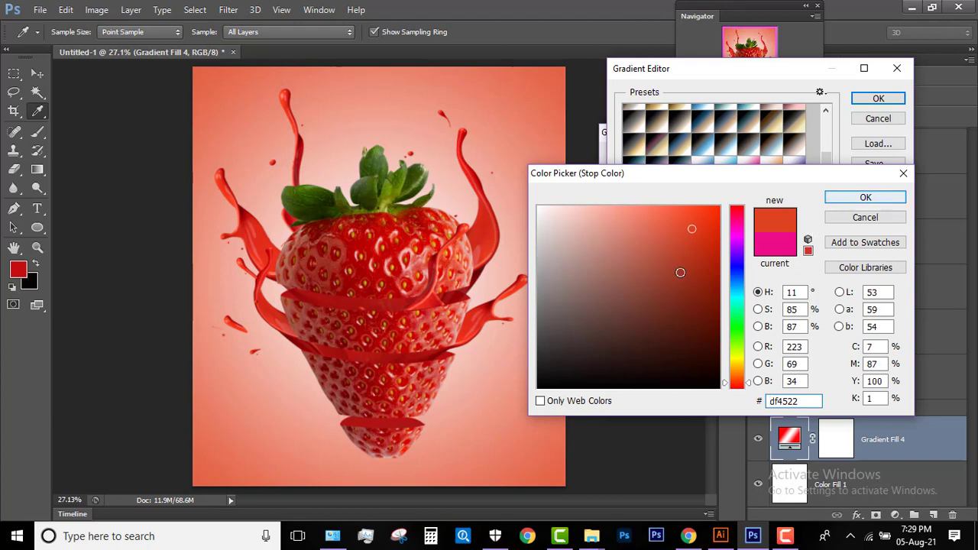
left_click_drag(694, 231, 711, 252)
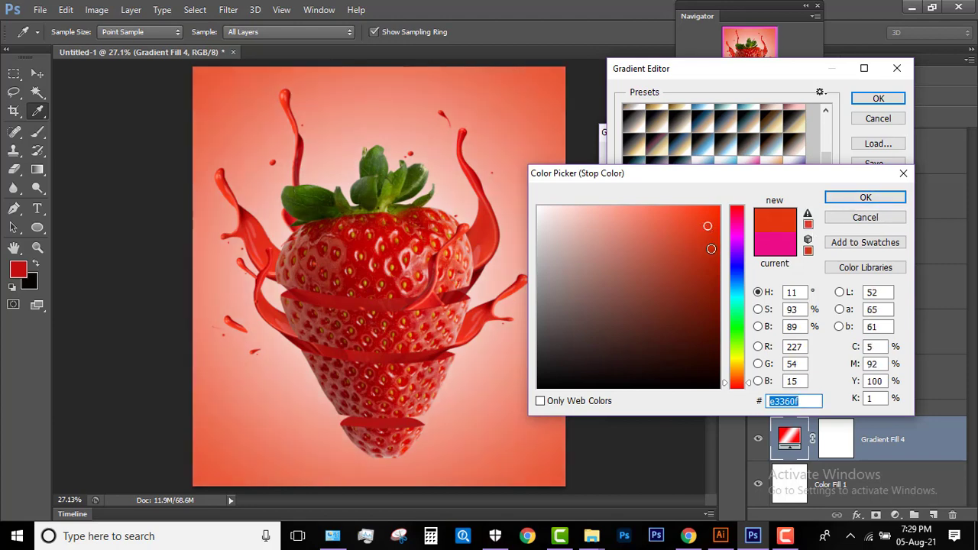
left_click(859, 199)
Switch to the Blue preset and commit both the Gradient Editor and Gradient Fill
left_click(704, 171)
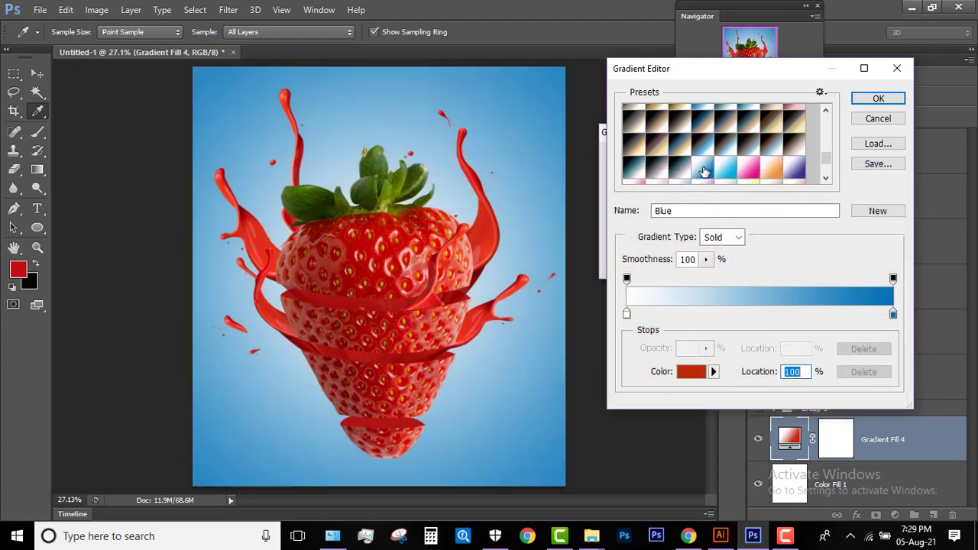
left_click(878, 99)
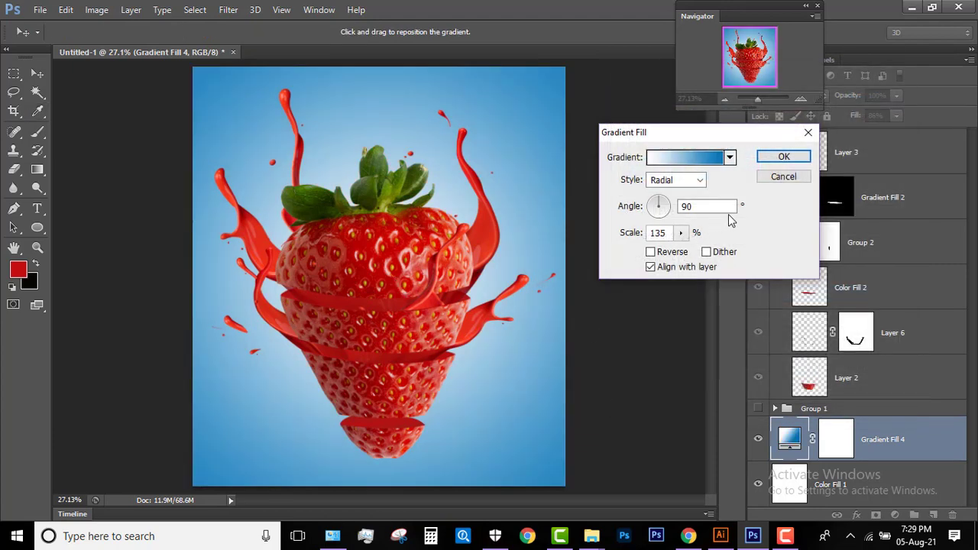
left_click(783, 156)
scroll(971, 328, "up", 1)
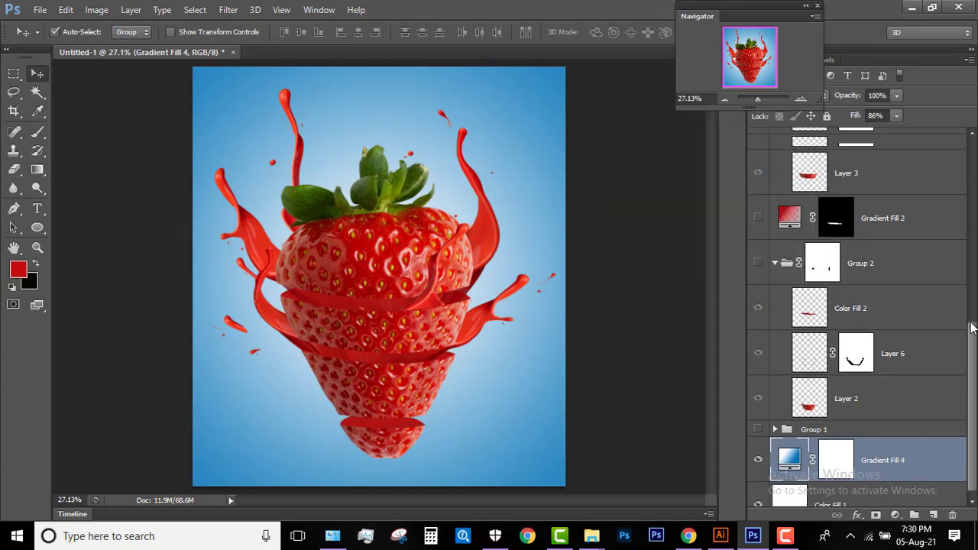
scroll(971, 329, "up", 5)
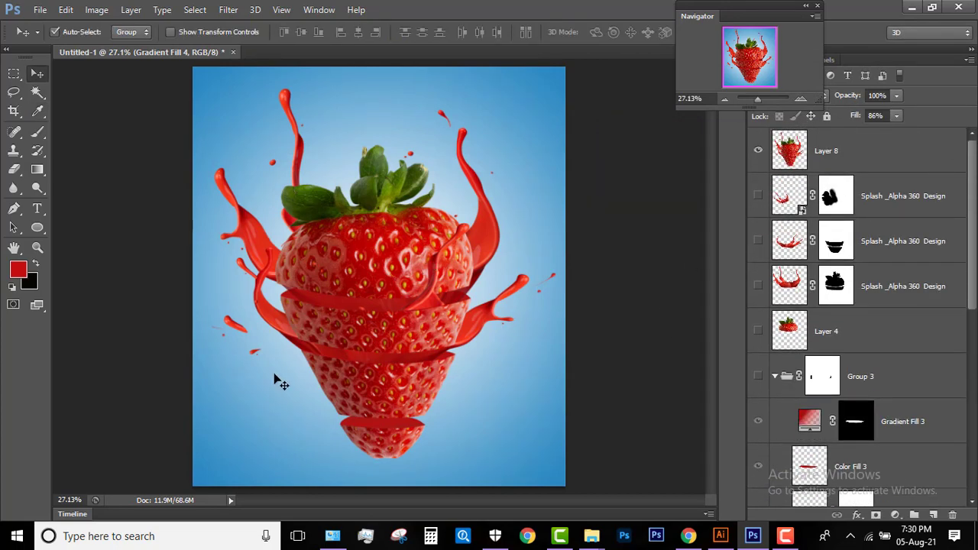